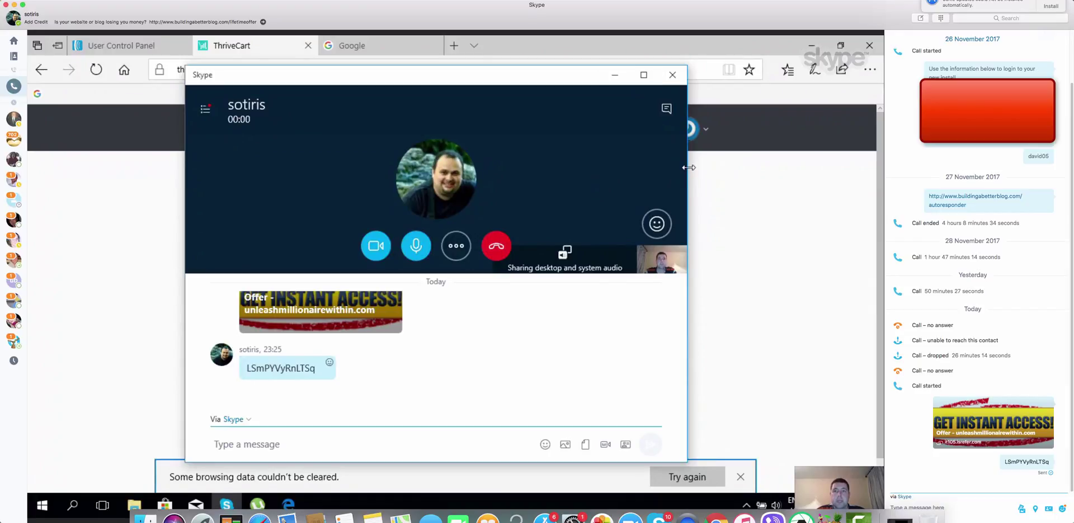
# Narrow the Skype call window, move it aside, and shrink it to a compact overlay
pyautogui.moveTo(689, 167); pyautogui.dragTo(511, 170)
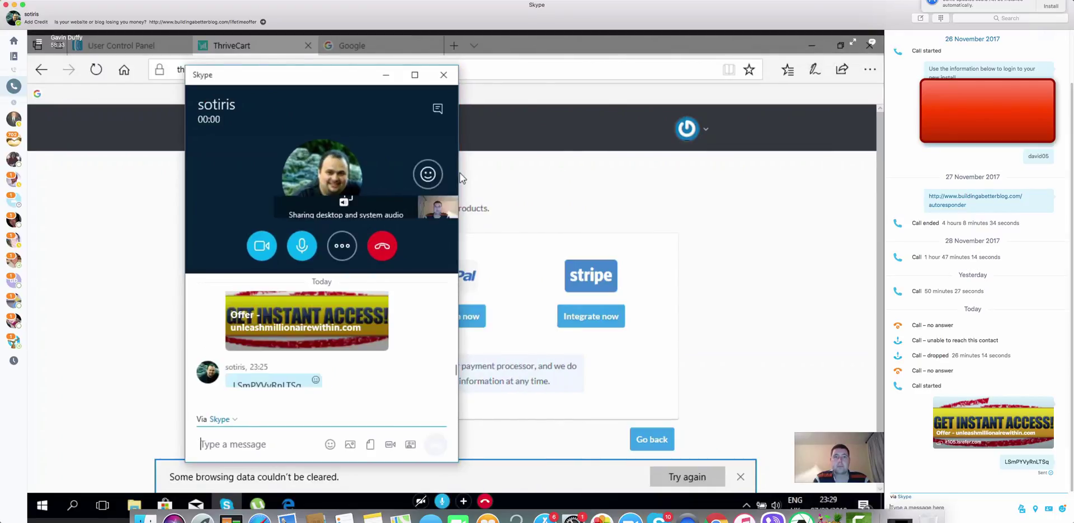
pyautogui.moveTo(320, 81); pyautogui.dragTo(171, 118)
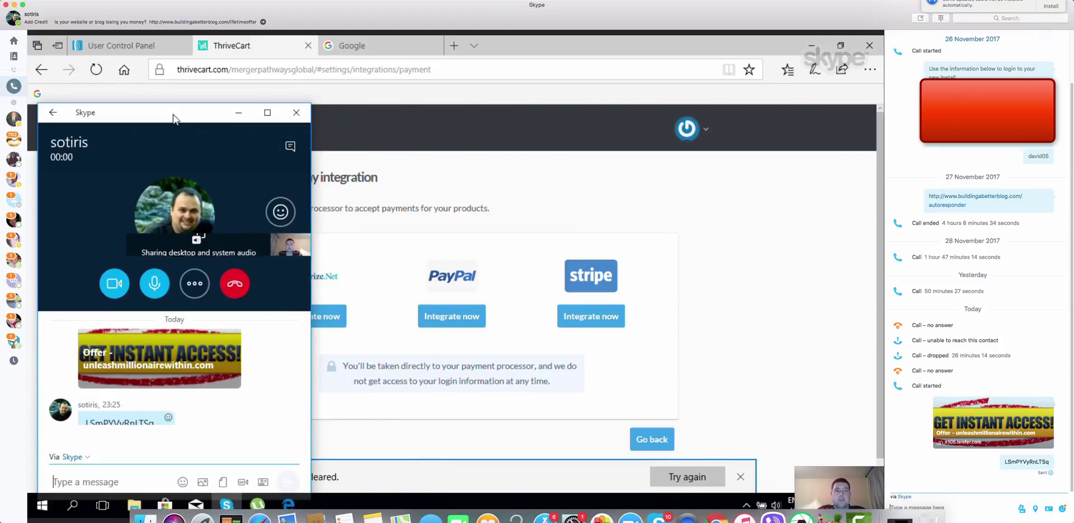
pyautogui.click(239, 113)
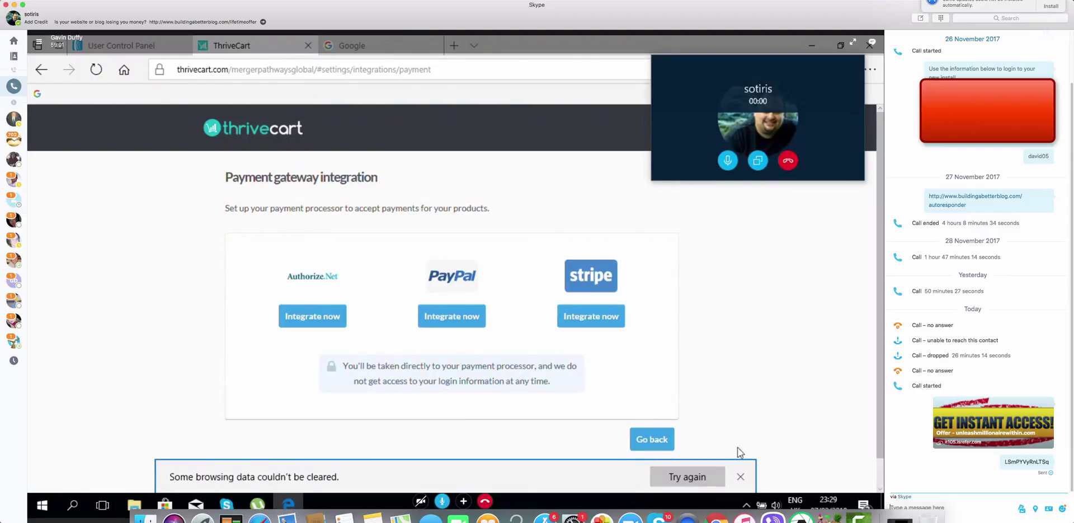
# Dismiss the 'Some browsing data couldn't be cleared' bar and inspect the page URL without changing it
pyautogui.click(741, 476)
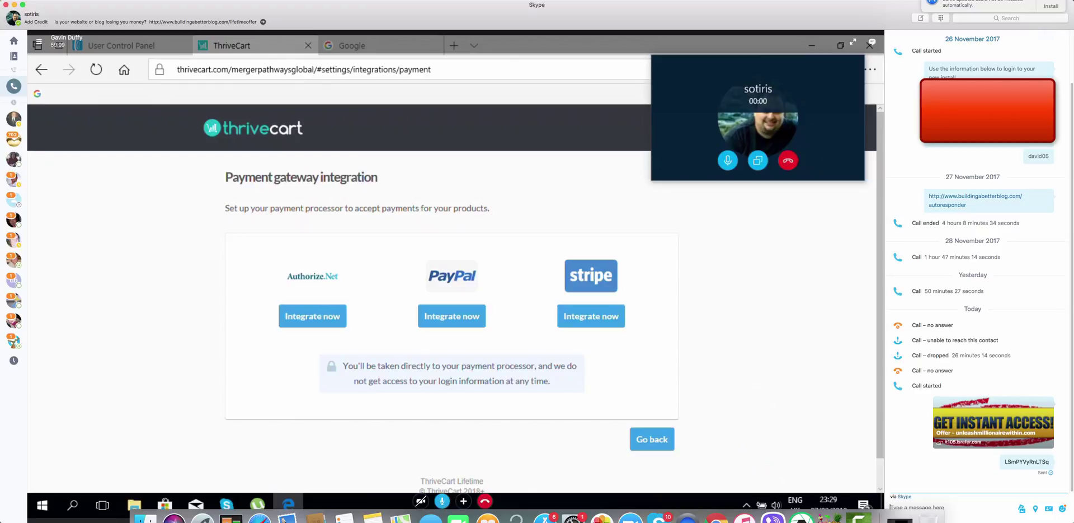
pyautogui.click(313, 70)
pyautogui.moveTo(312, 69); pyautogui.dragTo(256, 69)
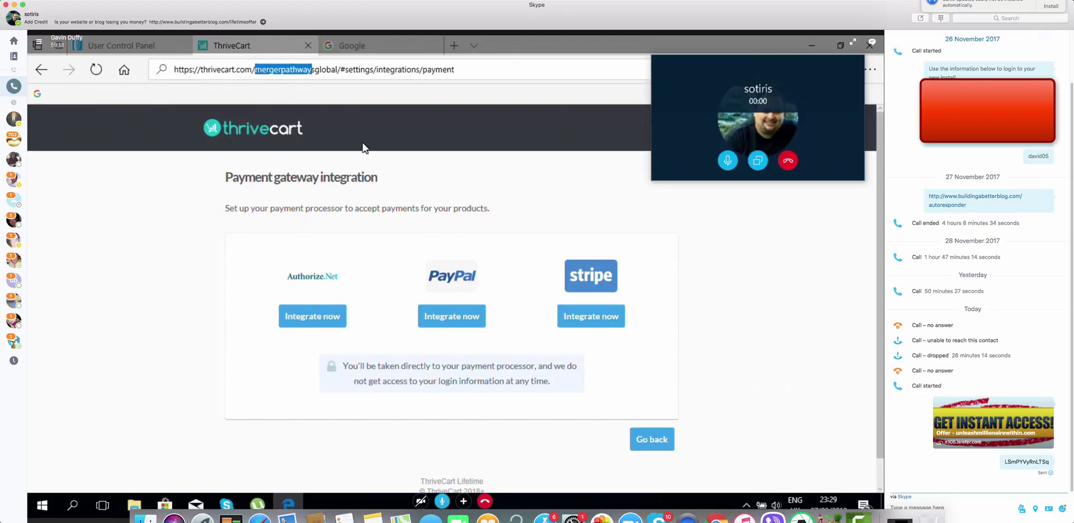
pyautogui.moveTo(312, 69); pyautogui.dragTo(336, 72)
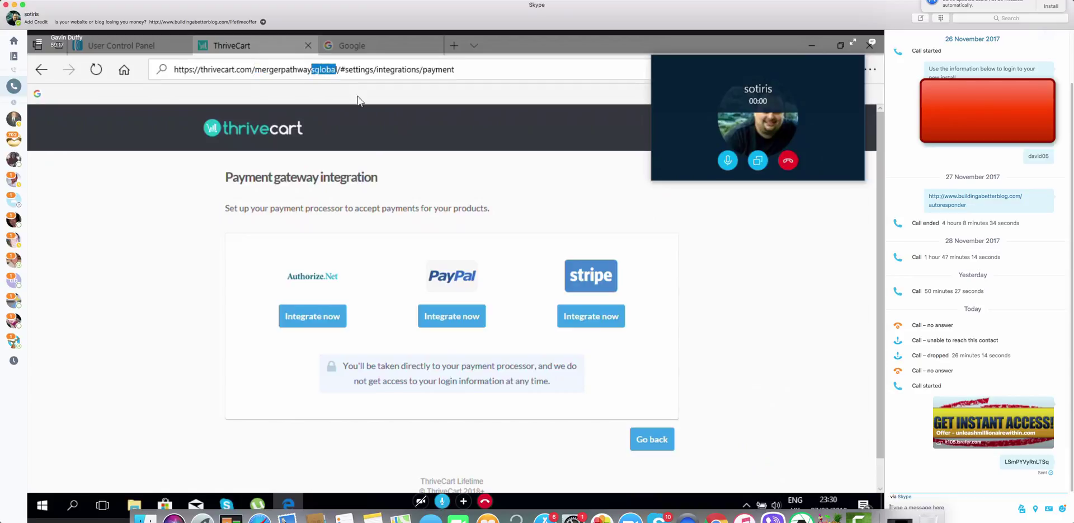
pyautogui.click(401, 167)
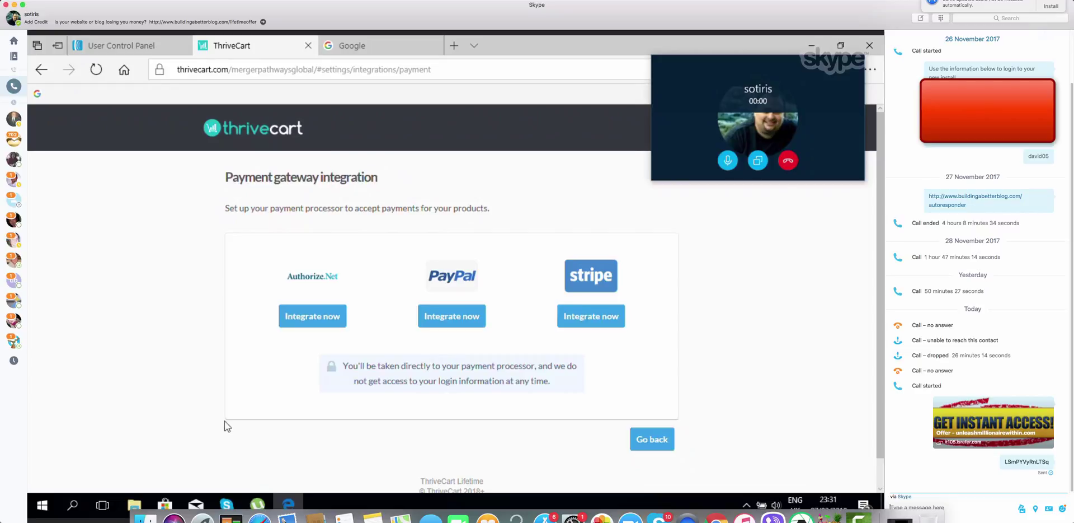
# Open the Stripe integration via Integrate now and choose Connect your Stripe account
pyautogui.moveTo(236, 505)
pyautogui.click(596, 323)
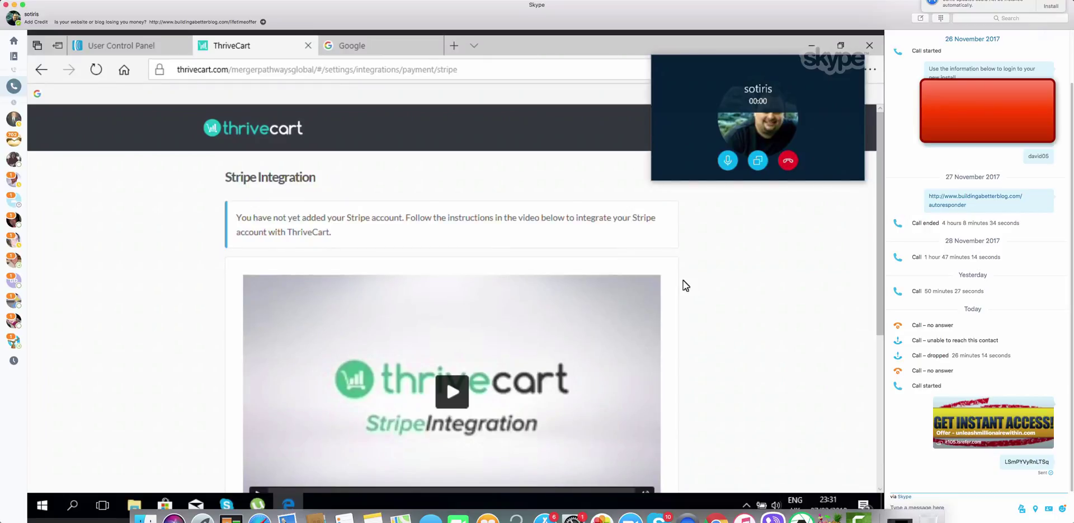
pyautogui.scroll(-5, 683, 280)
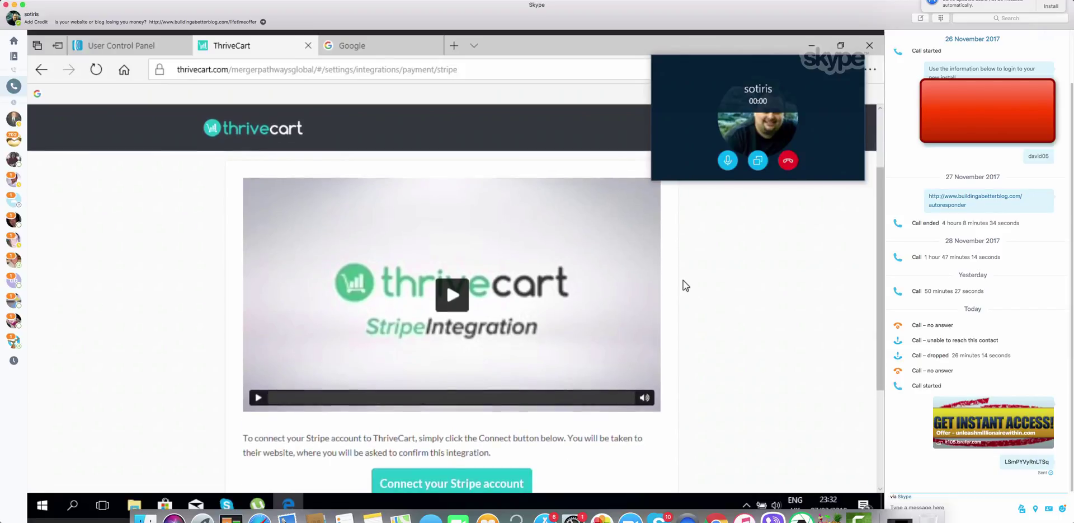
pyautogui.scroll(-2, 683, 280)
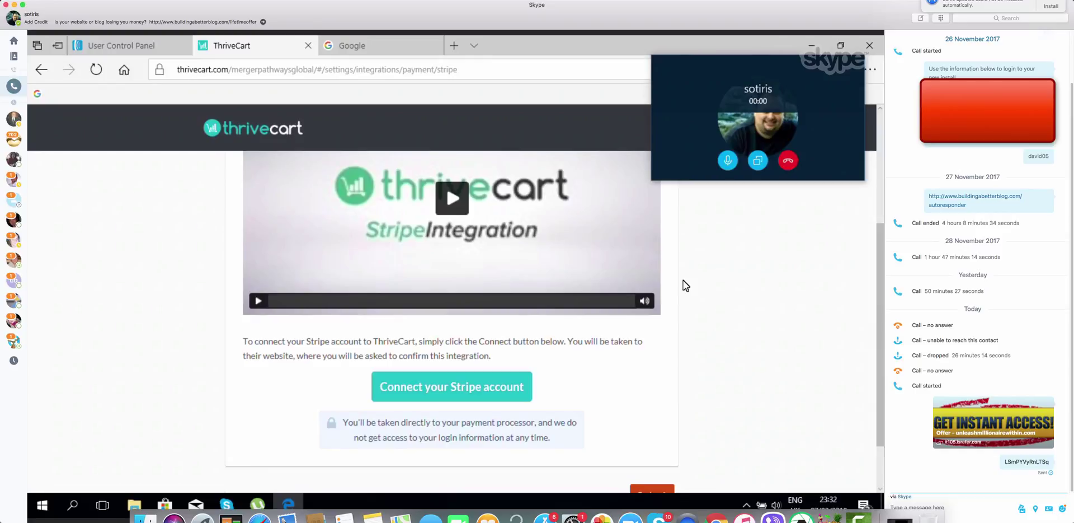
pyautogui.scroll(-2, 685, 284)
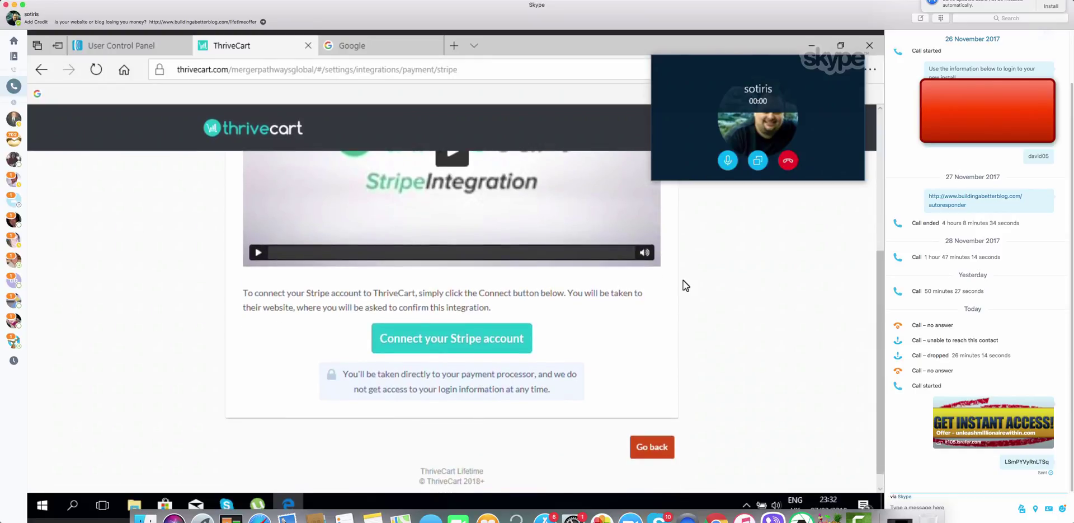
pyautogui.scroll(3, 683, 280)
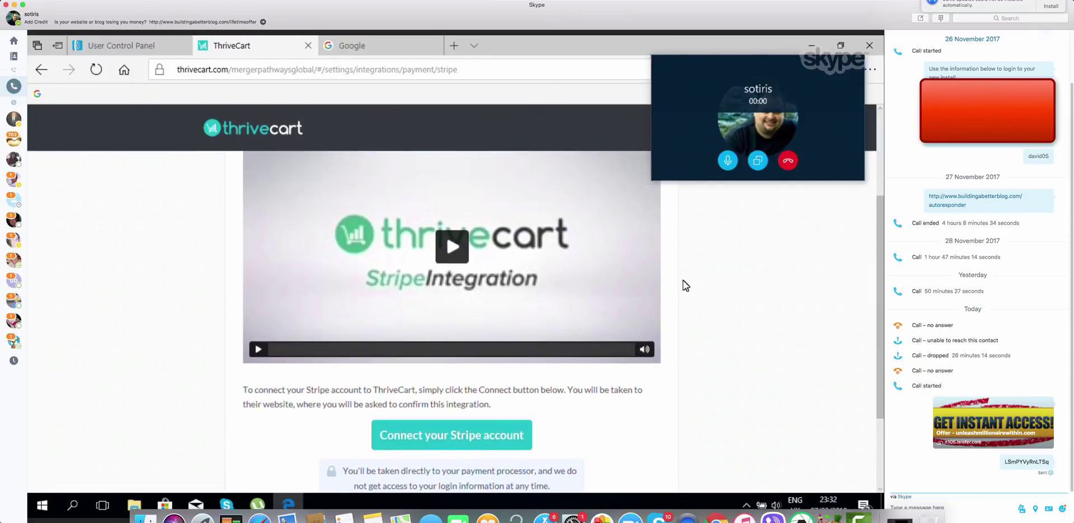
pyautogui.click(468, 439)
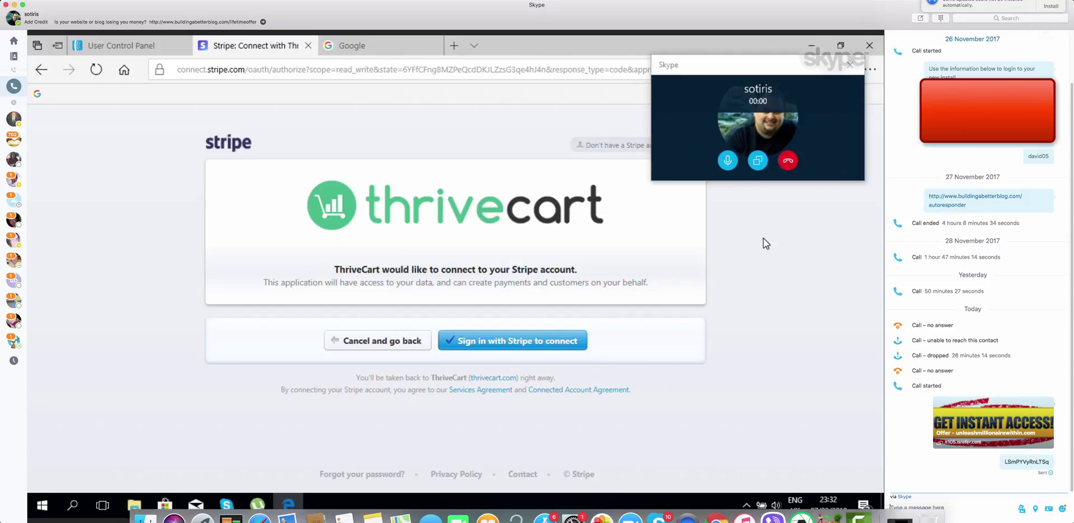
# Move the Skype overlay aside and switch to Stripe's Sign up form for a new account
pyautogui.moveTo(779, 62); pyautogui.dragTo(117, 79)
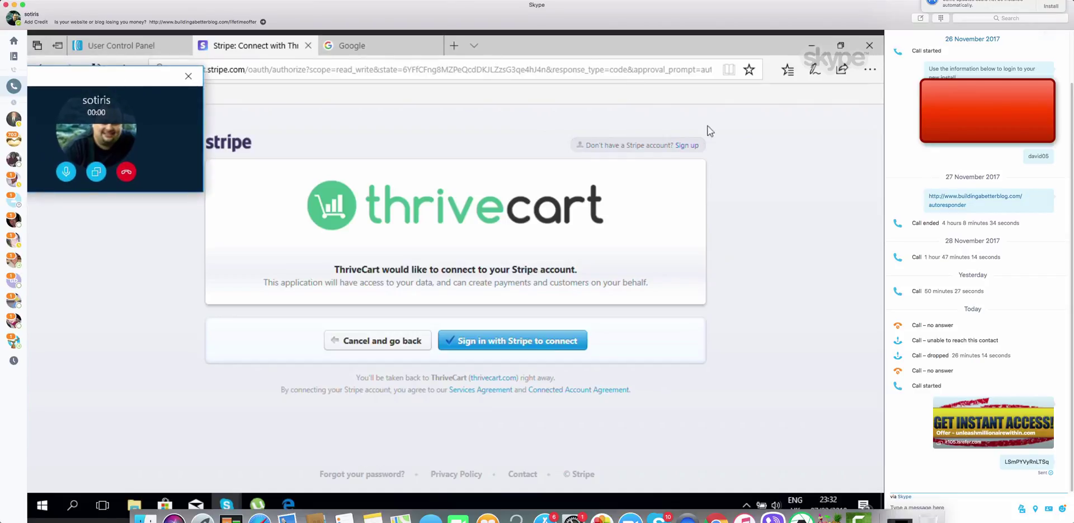
pyautogui.click(688, 147)
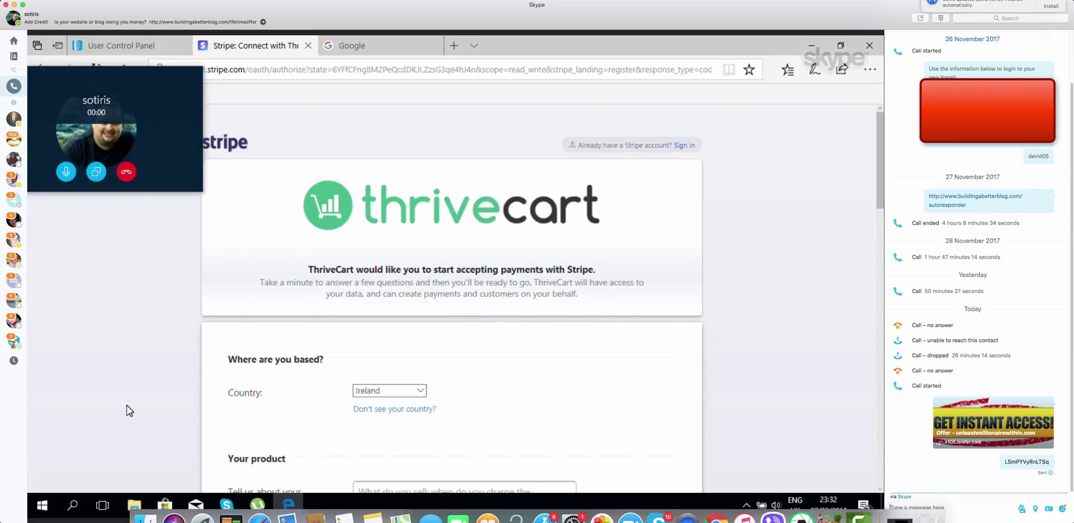
# Enter 'Ebooks,Coaching,Property Courses' in the 'Tell us about your business' box
pyautogui.scroll(-3, 127, 404)
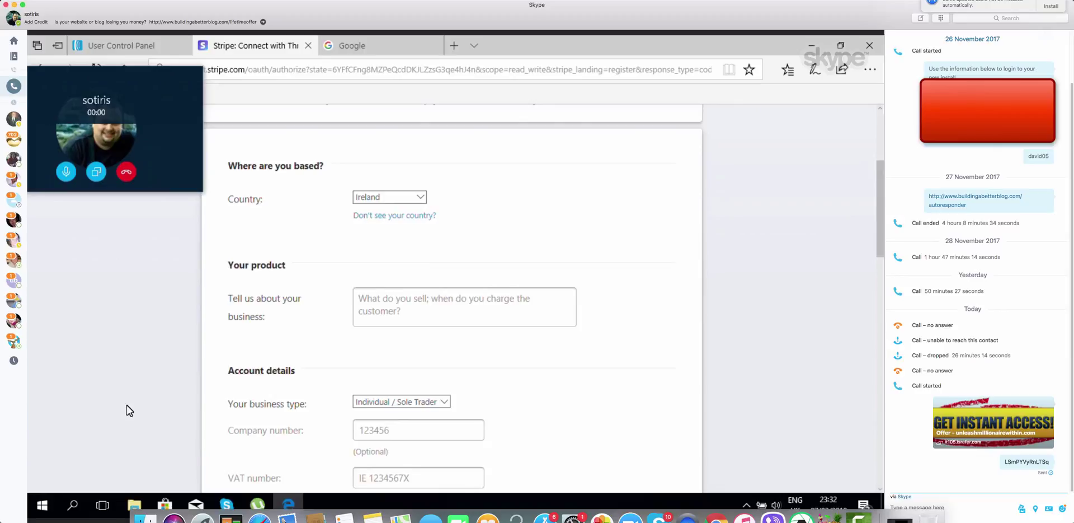
pyautogui.scroll(-1, 126, 404)
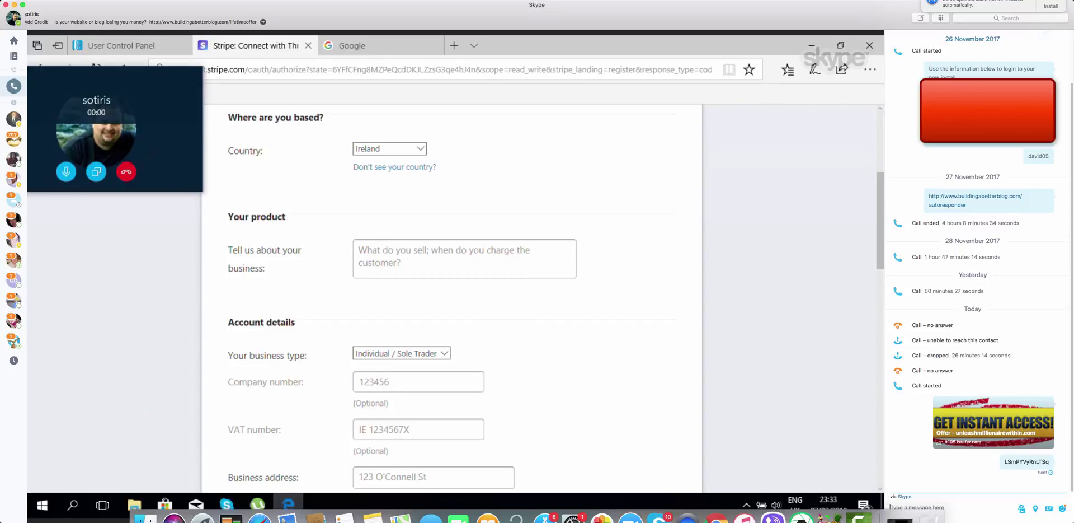
pyautogui.click(516, 259)
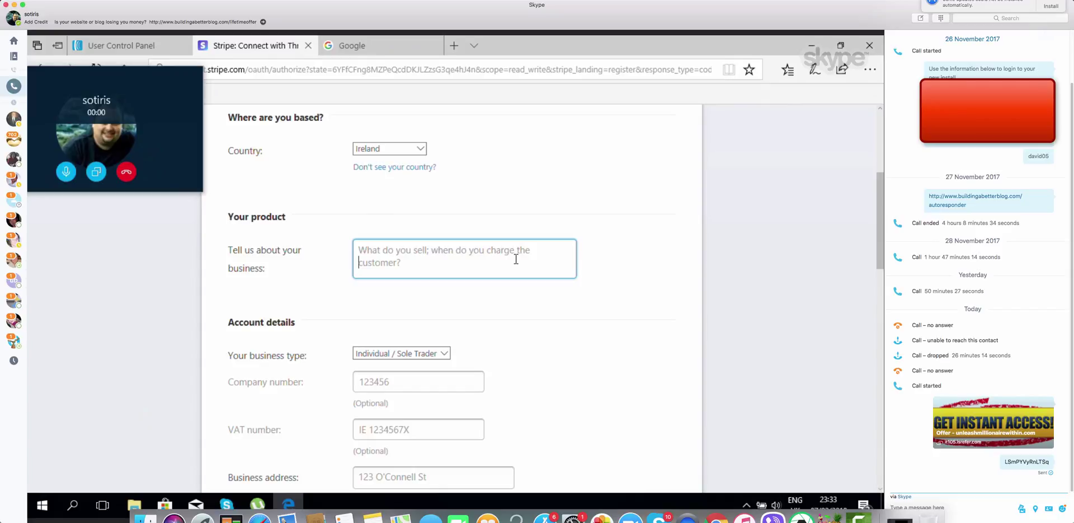
pyautogui.write('EB')
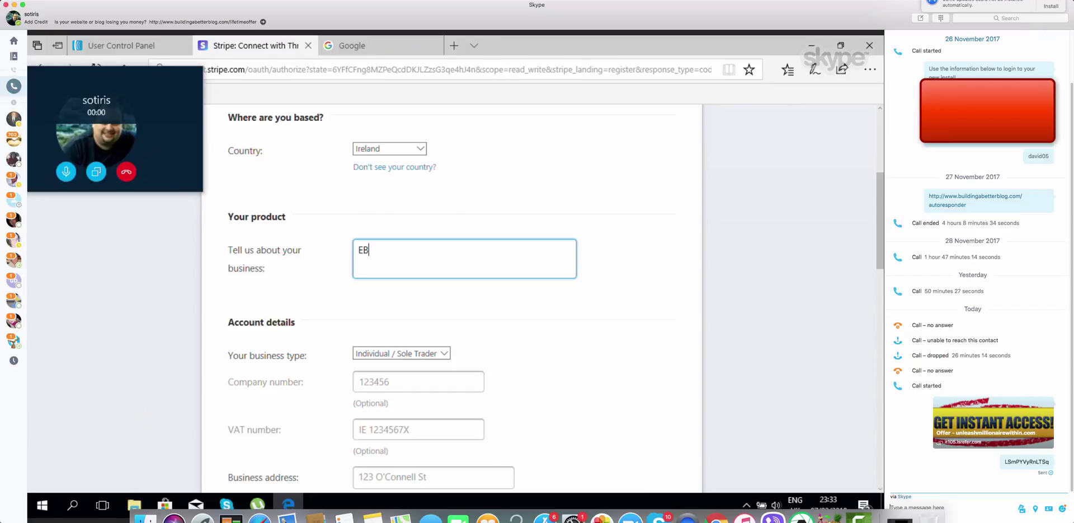
pyautogui.write('OOKS')
pyautogui.press('BackSpace')
pyautogui.press('BackSpace')
pyautogui.press('BackSpace')
pyautogui.press('BackSpace')
pyautogui.press('BackSpace')
pyautogui.write('books,c')
pyautogui.press('BackSpace')
pyautogui.write('Coaching,Property')
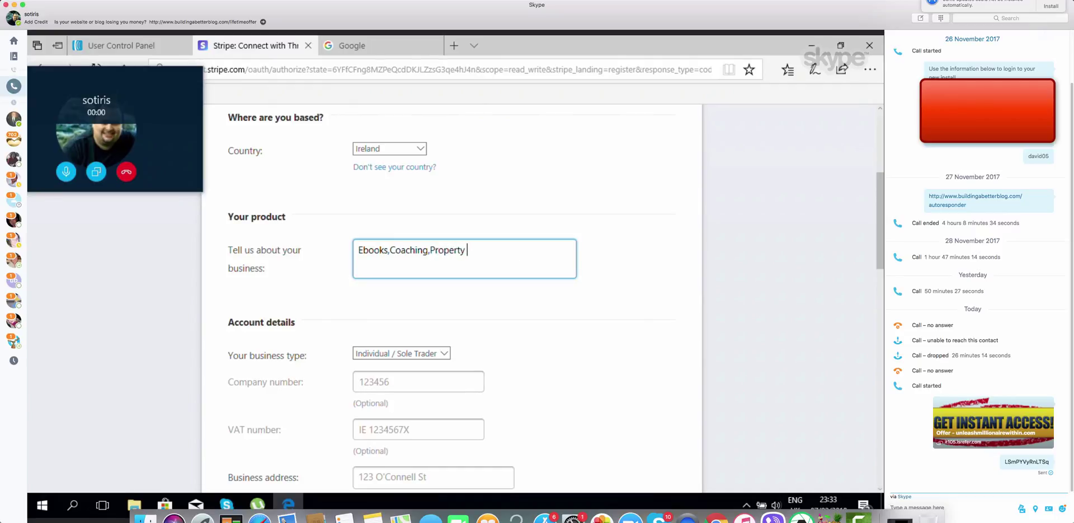
pyautogui.write(' Courses')
pyautogui.click(516, 334)
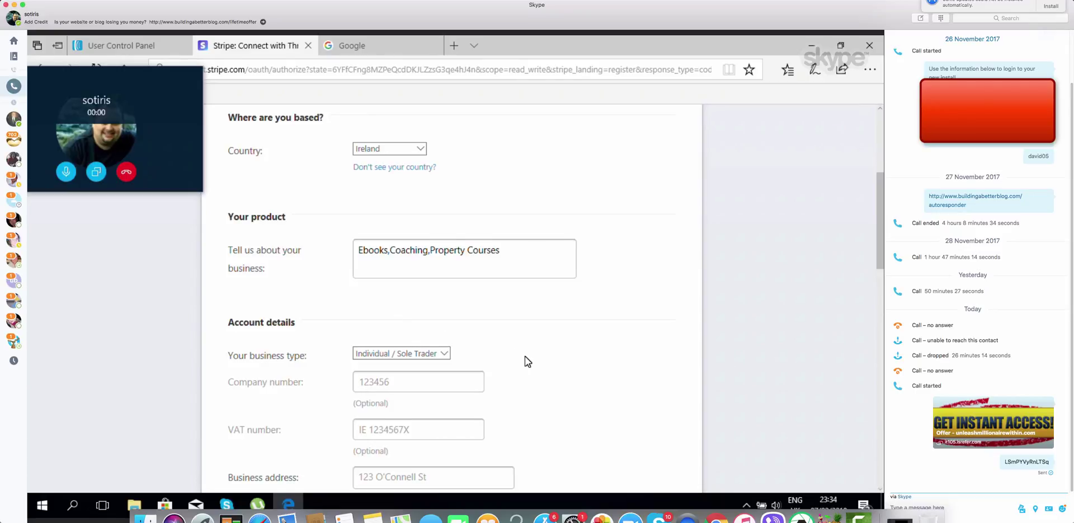
# Keep Individual / Sole Trader as the business type
pyautogui.scroll(-3, 525, 356)
pyautogui.scroll(-3, 525, 356)
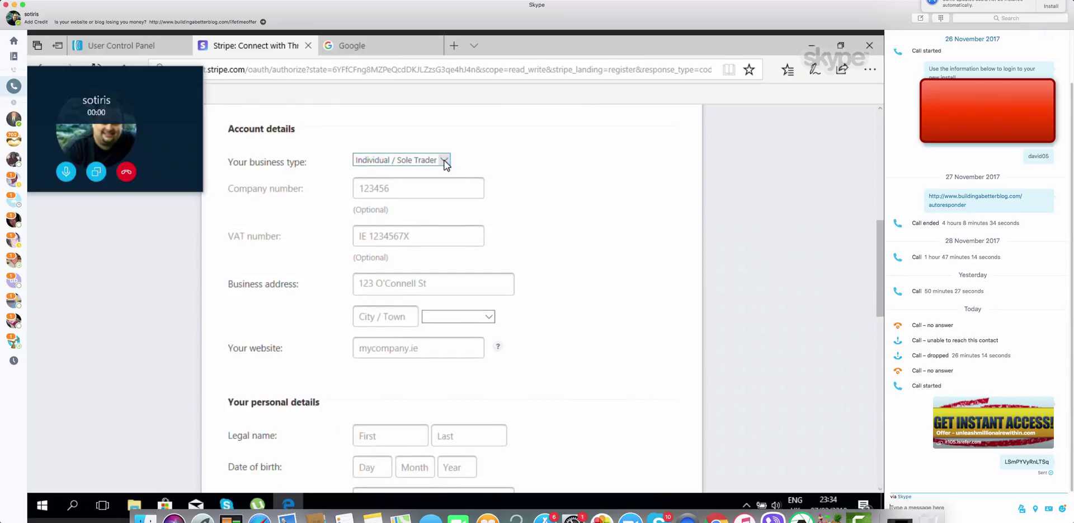
pyautogui.click(447, 162)
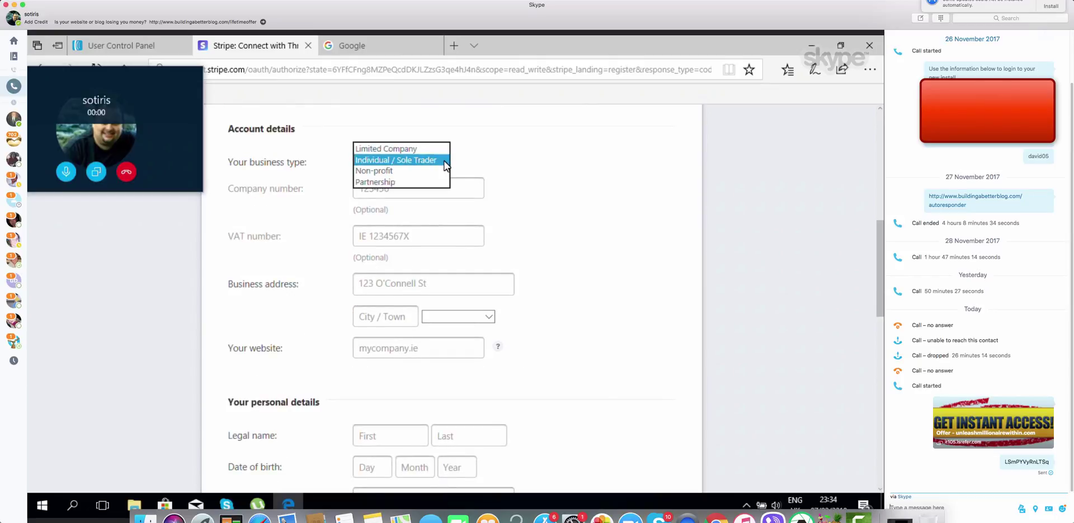
pyautogui.click(446, 161)
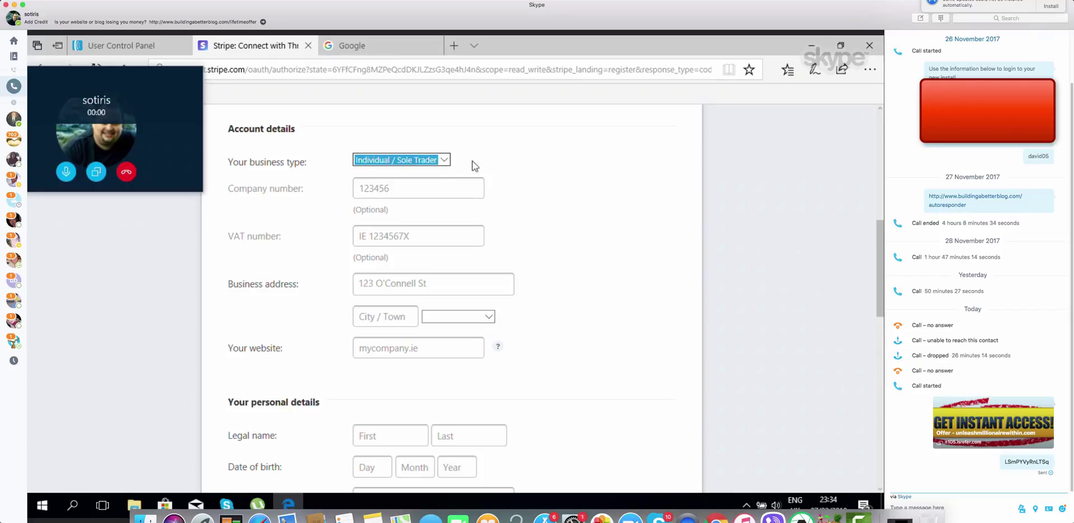
pyautogui.click(504, 213)
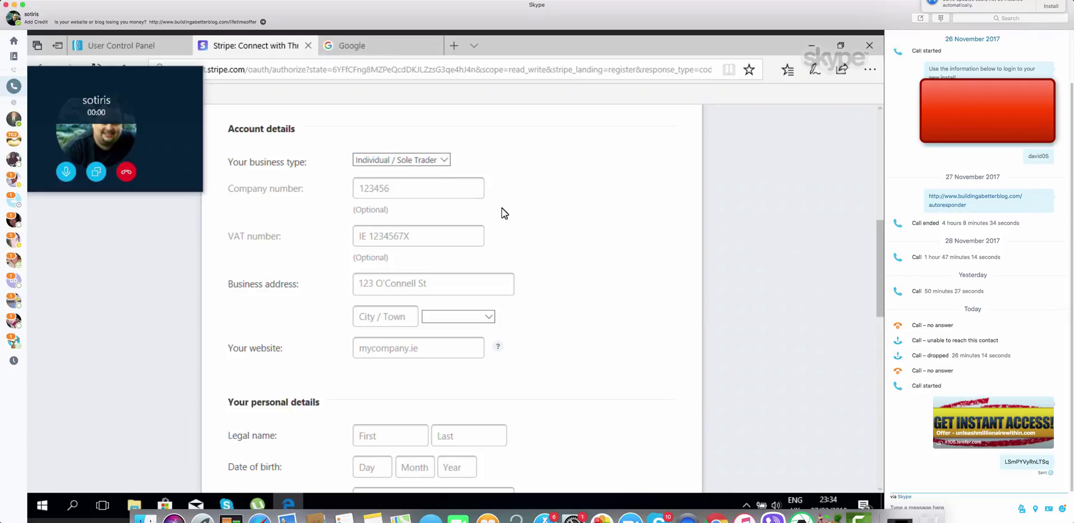
# Start the business address, pick a county, and enter a website that validates
pyautogui.scroll(-1, 503, 212)
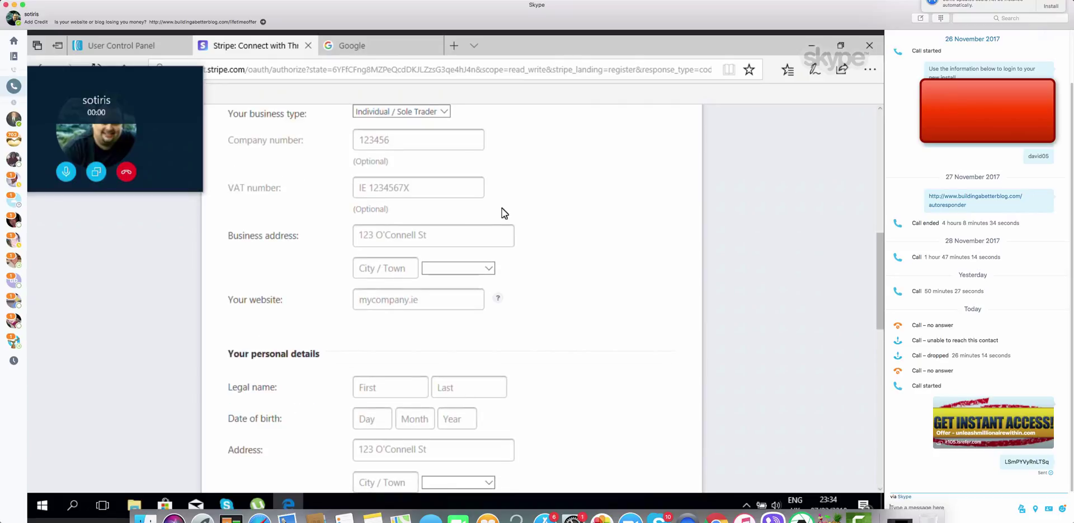
pyautogui.scroll(-1, 504, 213)
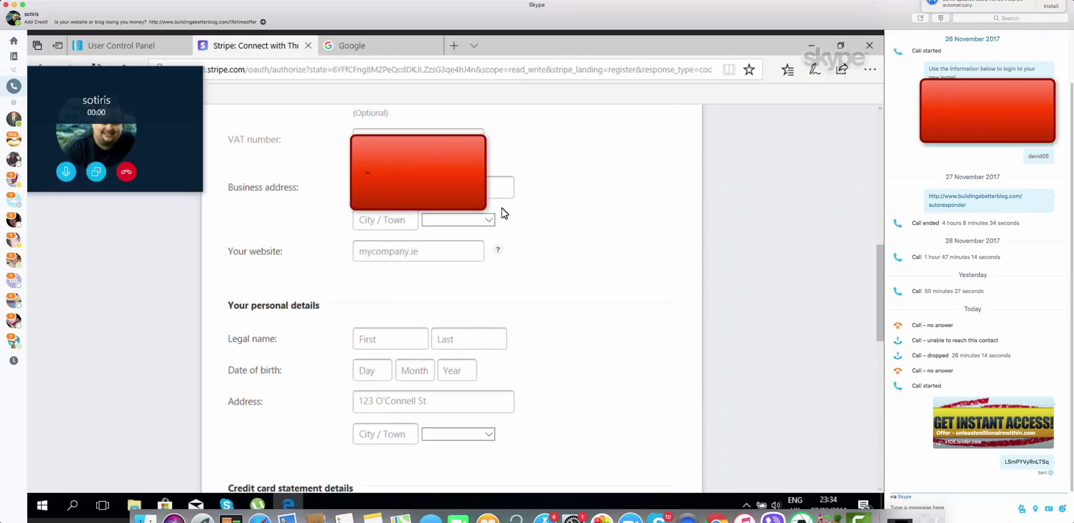
pyautogui.scroll(-1, 504, 213)
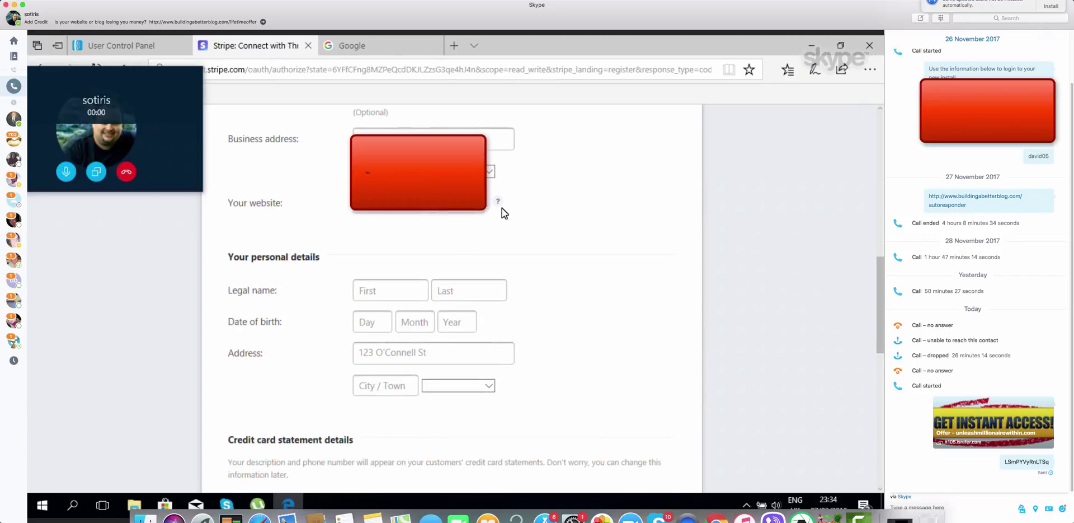
pyautogui.click(421, 132)
pyautogui.press('Tab')
pyautogui.click(492, 170)
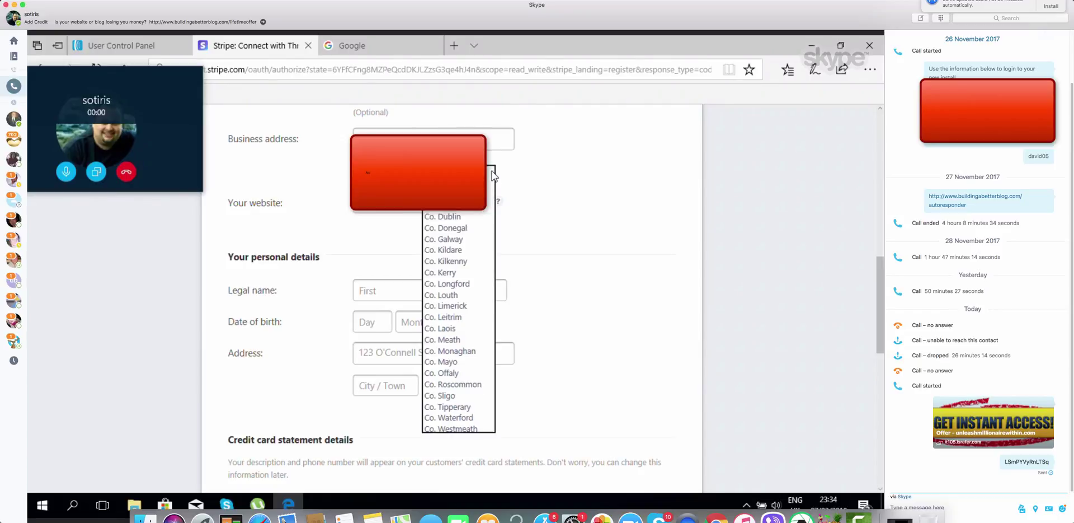
pyautogui.click(455, 339)
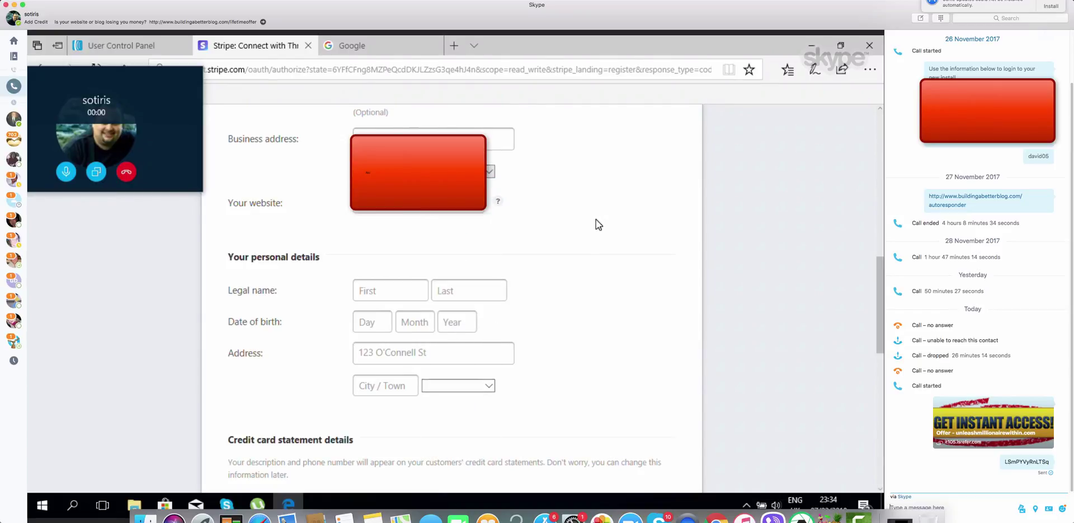
pyautogui.click(418, 202)
pyautogui.click(535, 244)
# Enter the owner's legal first and last name
pyautogui.click(406, 300)
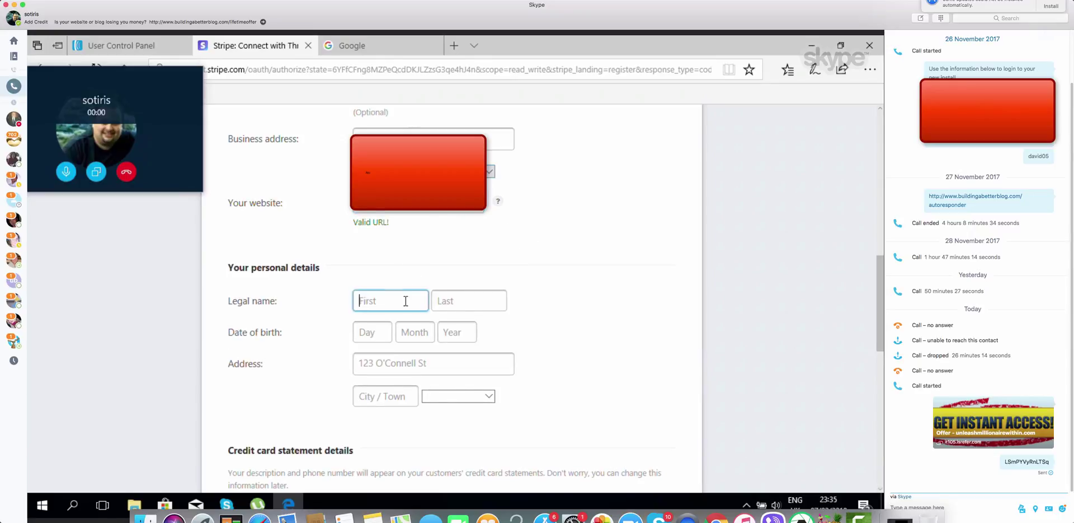
pyautogui.click(455, 301)
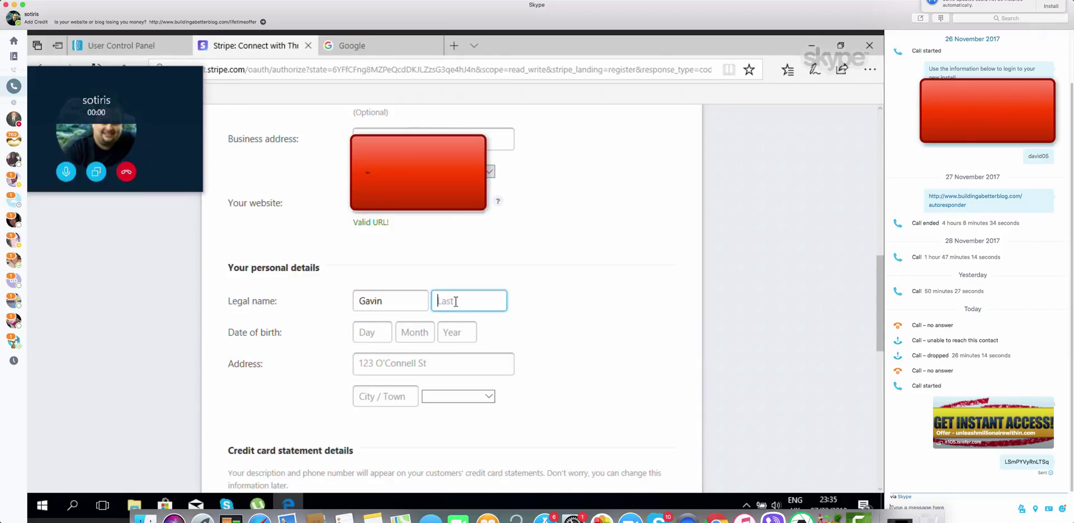
pyautogui.press('Tab')
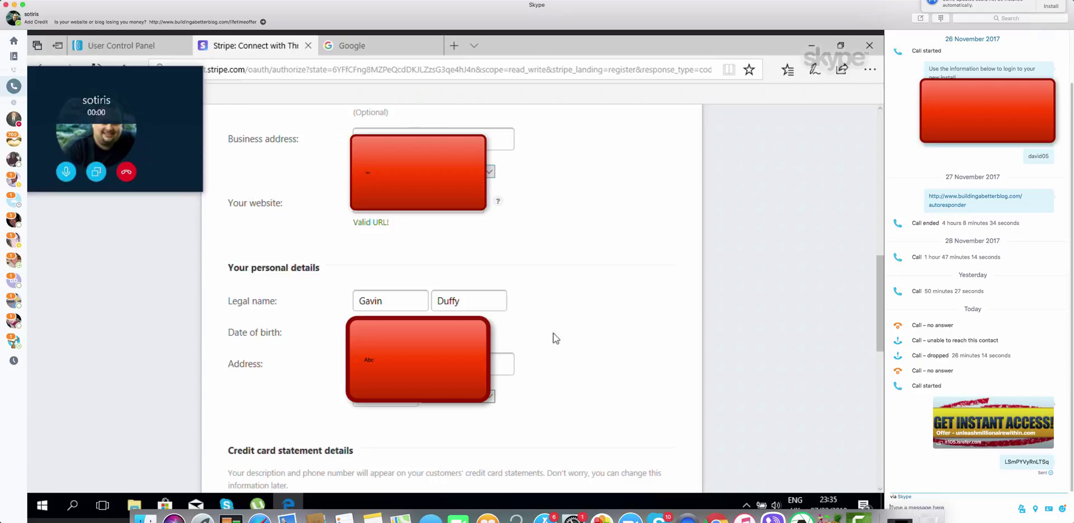
# Fill in the street address and town, with county Co. Meath
pyautogui.click(448, 363)
pyautogui.click(385, 395)
pyautogui.click(490, 395)
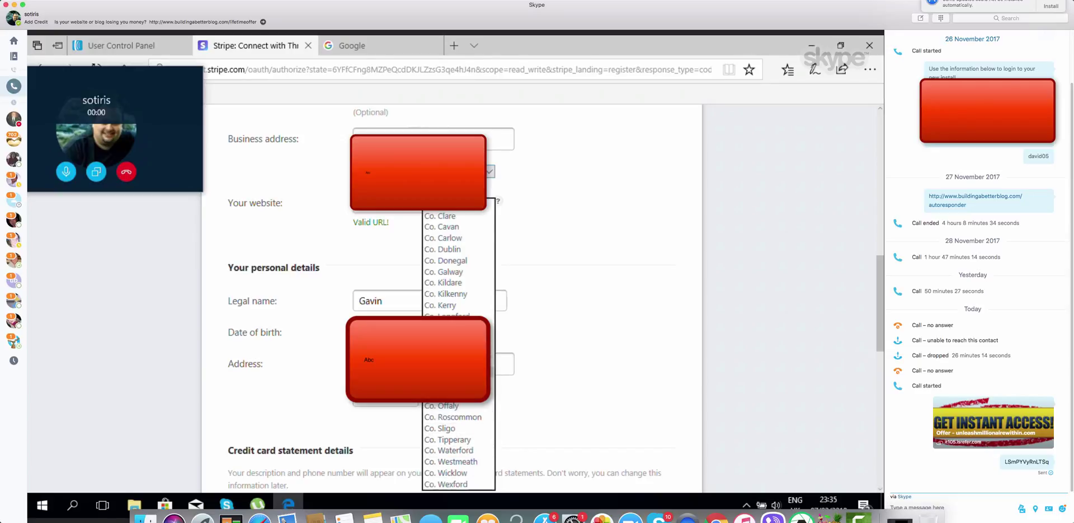
pyautogui.click(459, 371)
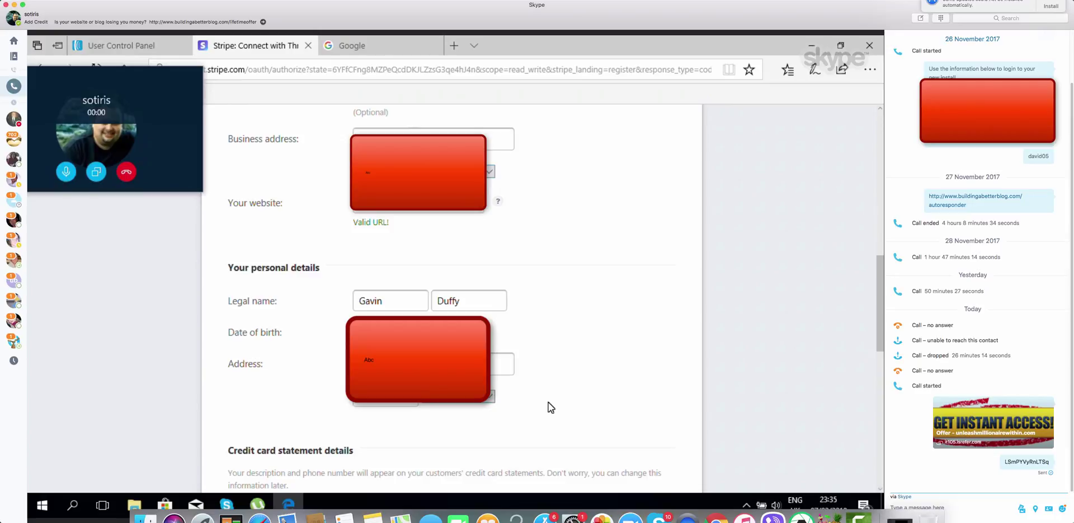
pyautogui.scroll(-5, 548, 402)
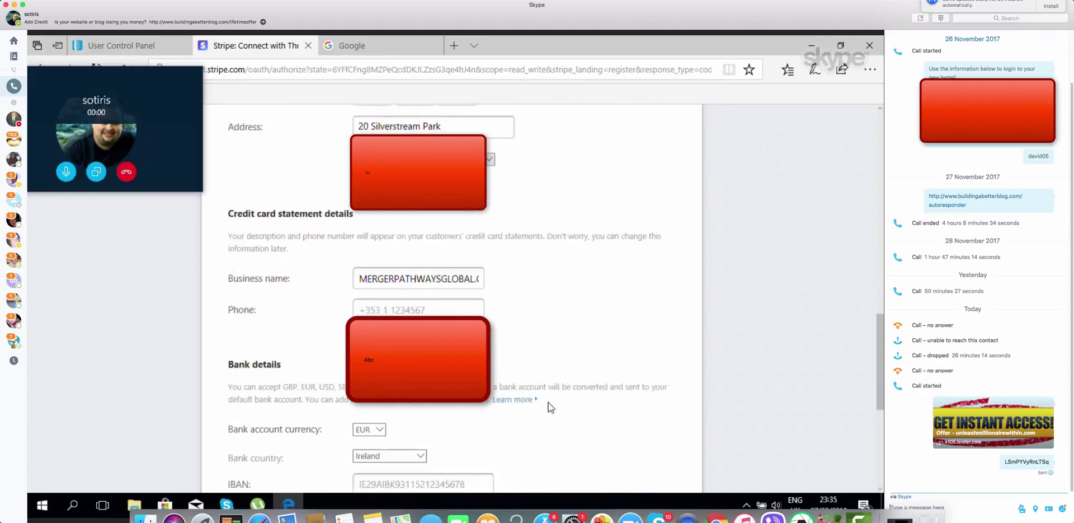
# Enter the business phone number, then scroll down to the Bank details section
pyautogui.scroll(-1, 549, 402)
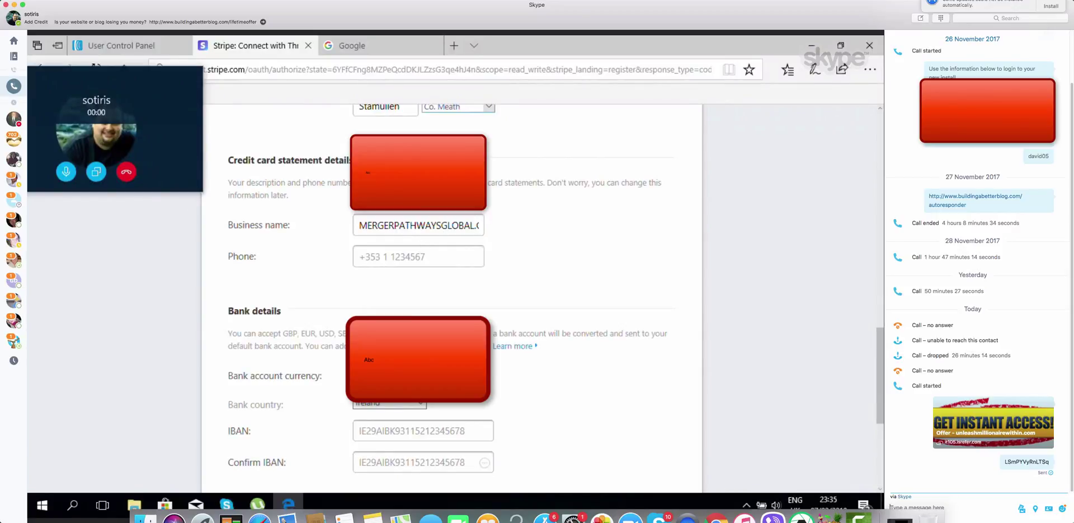
pyautogui.click(423, 250)
pyautogui.click(530, 282)
pyautogui.click(441, 262)
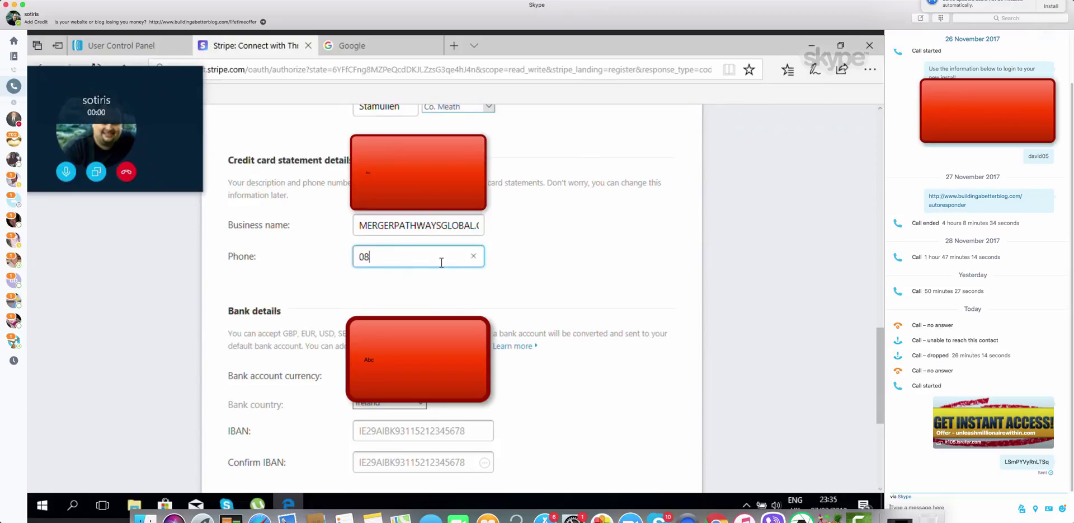
pyautogui.click(437, 309)
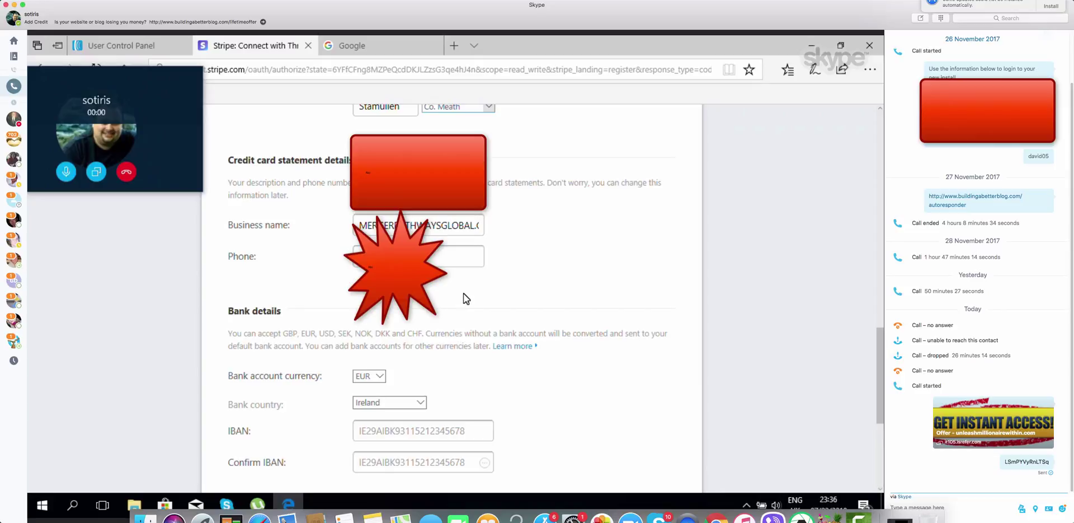
pyautogui.scroll(-3, 464, 294)
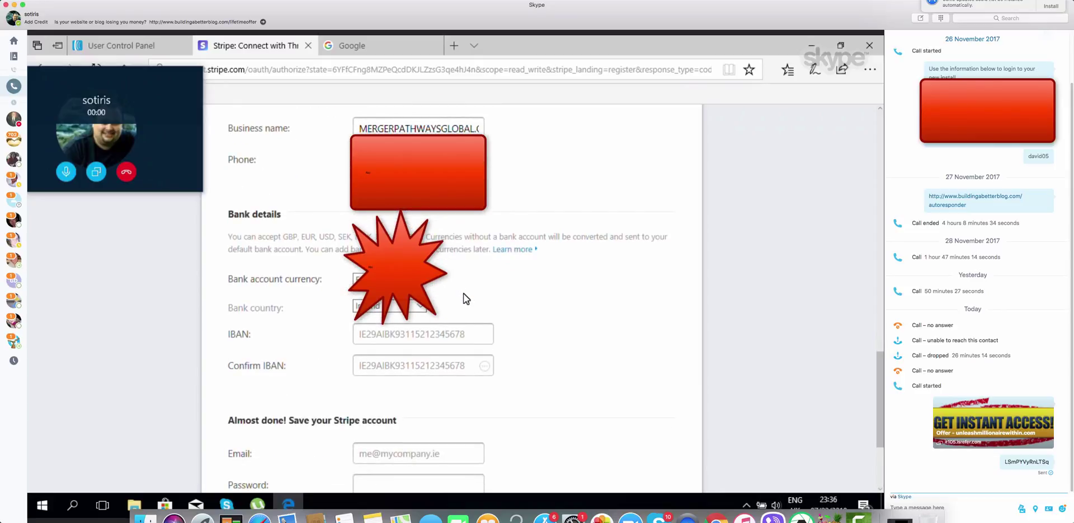
pyautogui.scroll(-2, 464, 299)
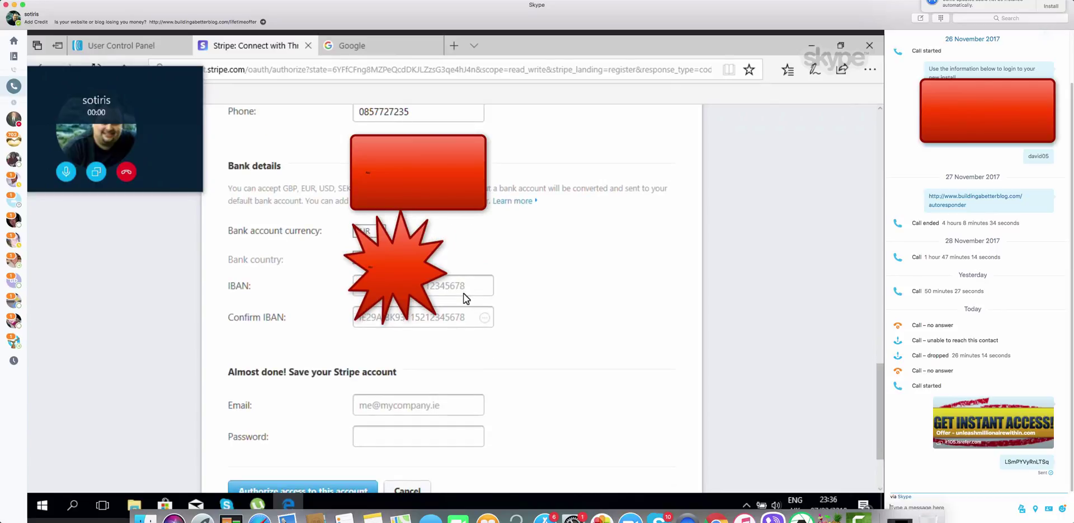
pyautogui.scroll(-2, 464, 297)
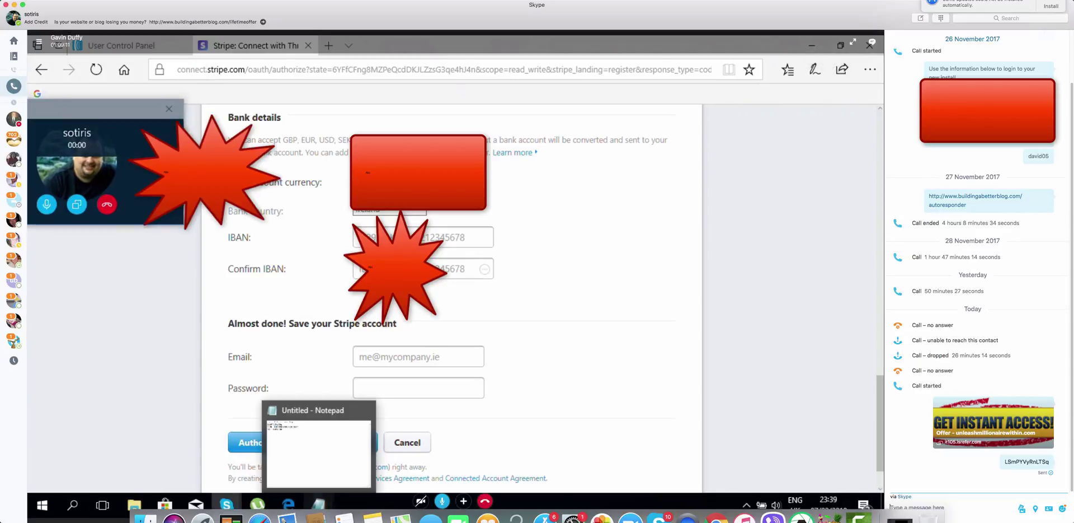
# Copy the IBAN from the bank-details note in Notepad
pyautogui.click(318, 447)
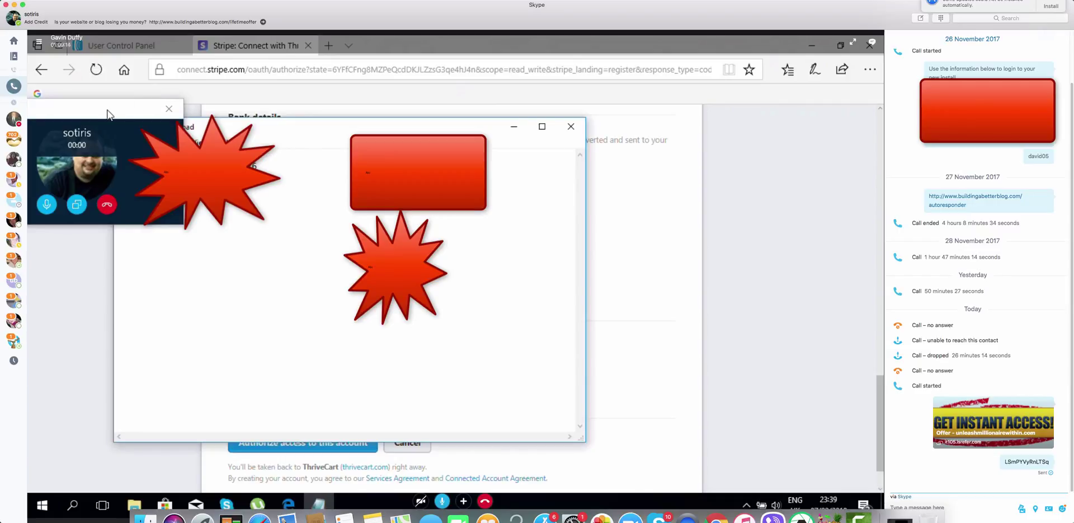
pyautogui.moveTo(134, 109); pyautogui.dragTo(544, 93)
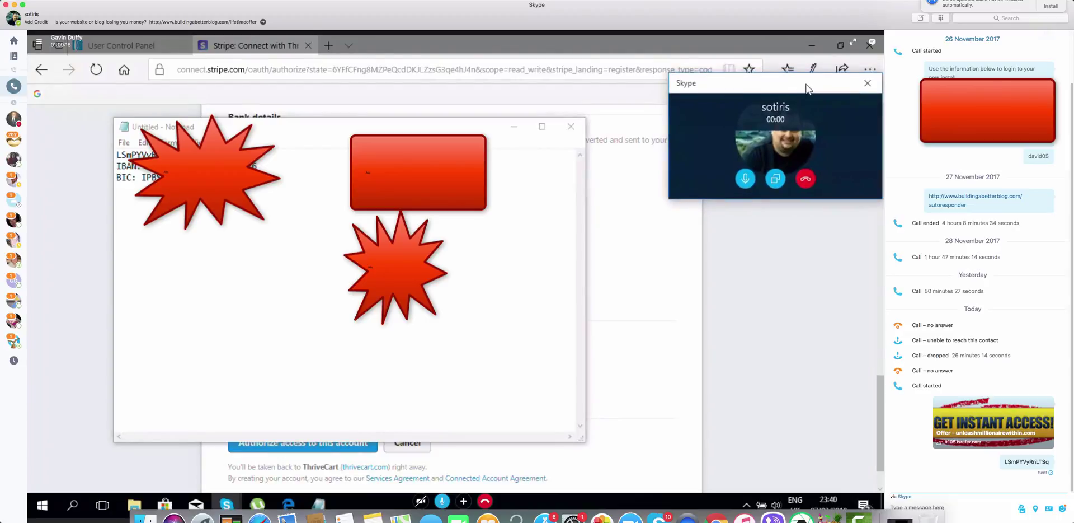
pyautogui.moveTo(262, 167); pyautogui.dragTo(148, 167)
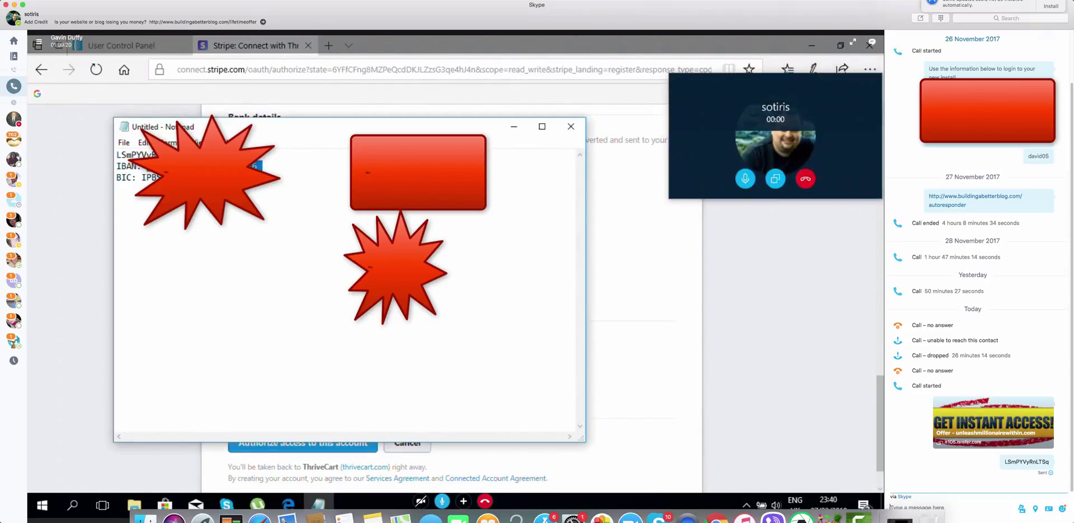
pyautogui.rightClick(147, 167)
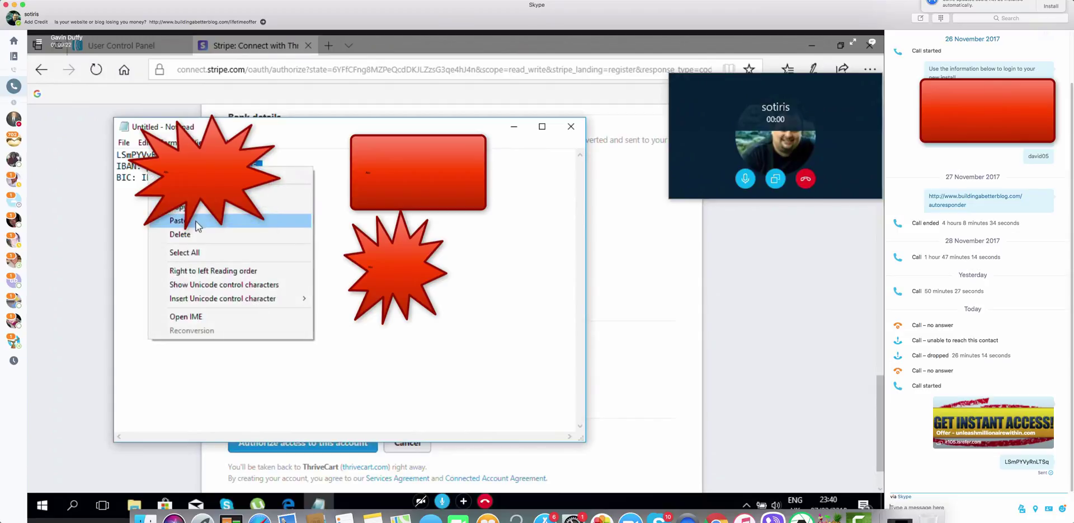
pyautogui.click(168, 208)
# Paste the IBAN into Stripe's IBAN and Confirm IBAN fields
pyautogui.click(56, 216)
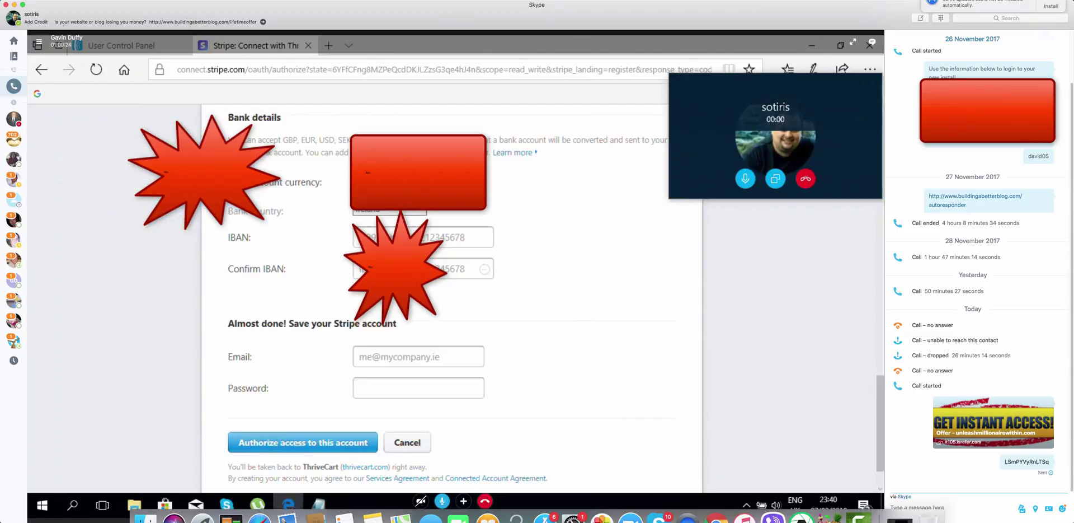
pyautogui.click(431, 238)
pyautogui.rightClick(431, 237)
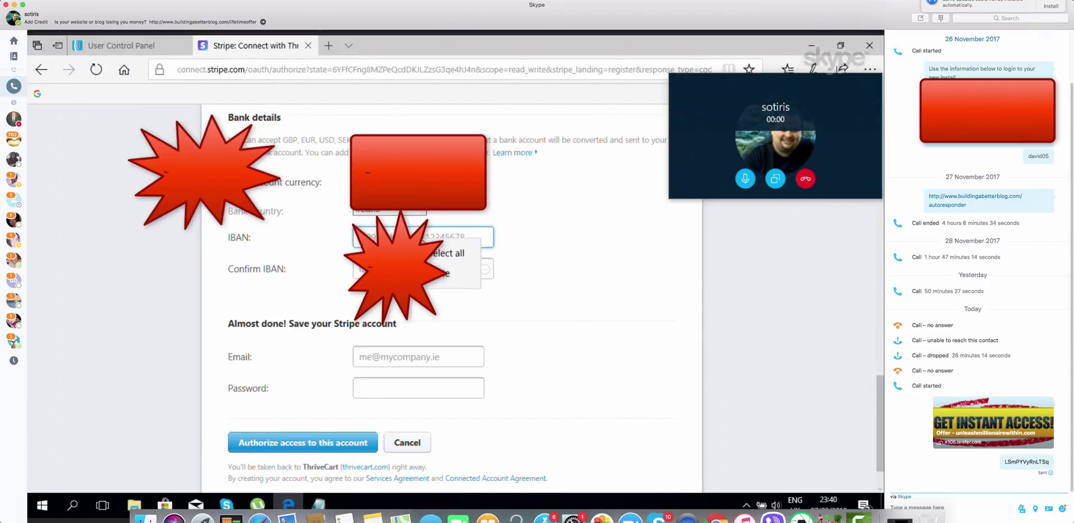
pyautogui.click(451, 277)
pyautogui.press('Tab')
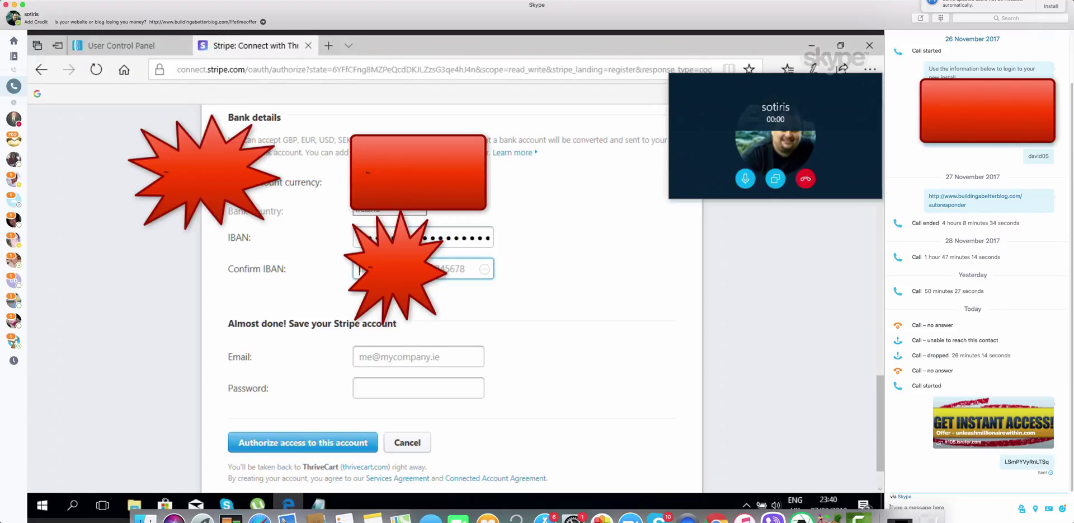
pyautogui.rightClick(427, 267)
pyautogui.click(412, 279)
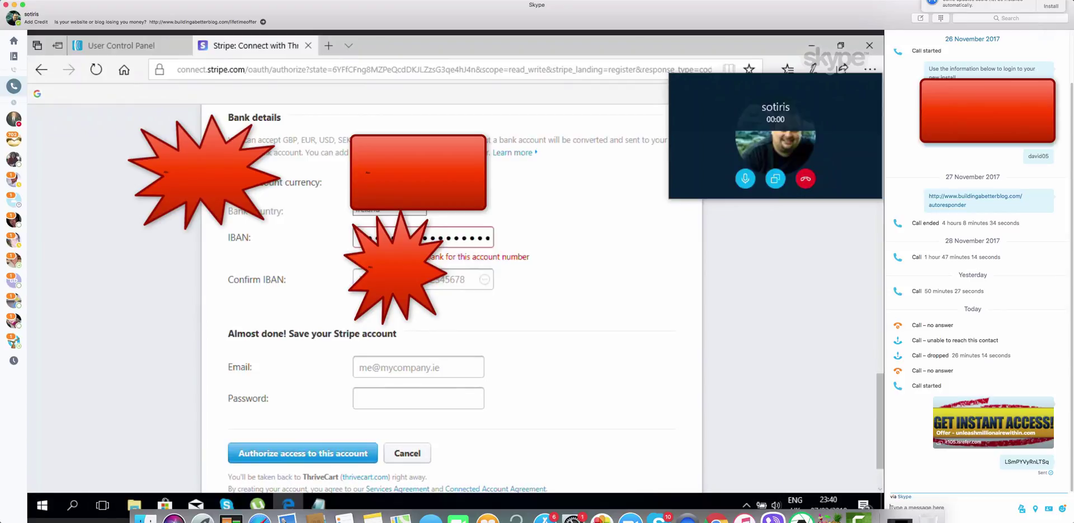
pyautogui.click(411, 278)
pyautogui.rightClick(412, 278)
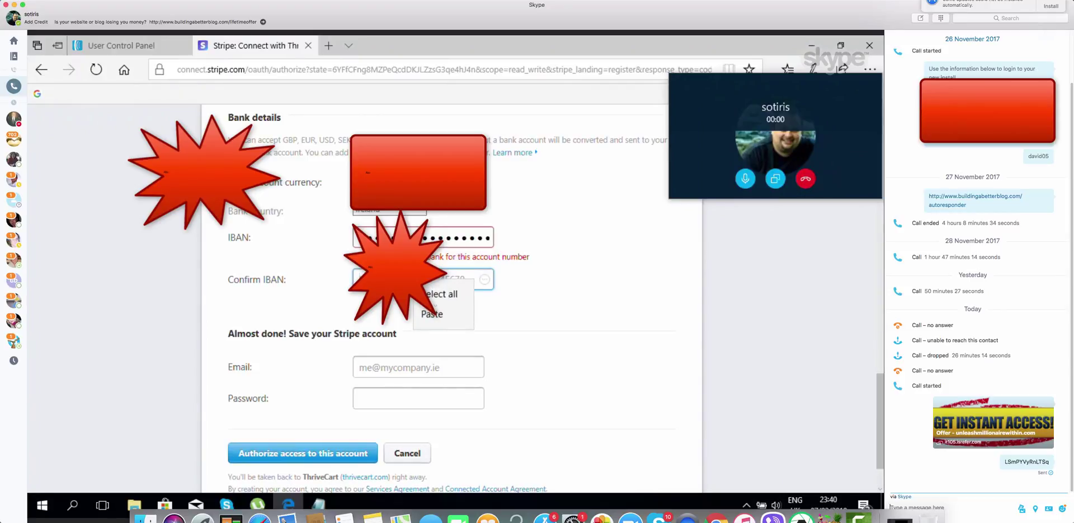
pyautogui.click(435, 315)
# Clear and repaste the IBAN field, then bring Notepad back up
pyautogui.click(475, 237)
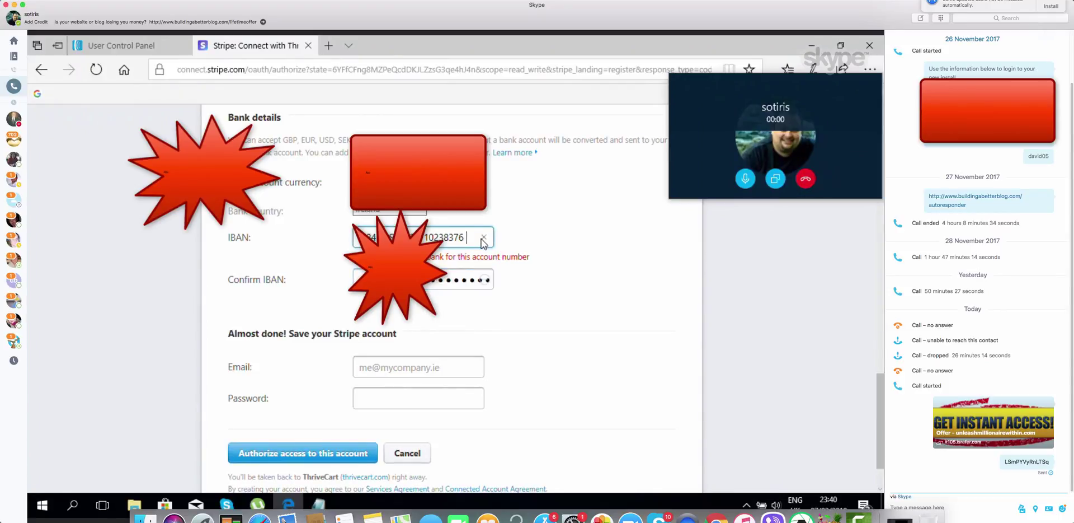
pyautogui.moveTo(469, 237); pyautogui.dragTo(351, 240)
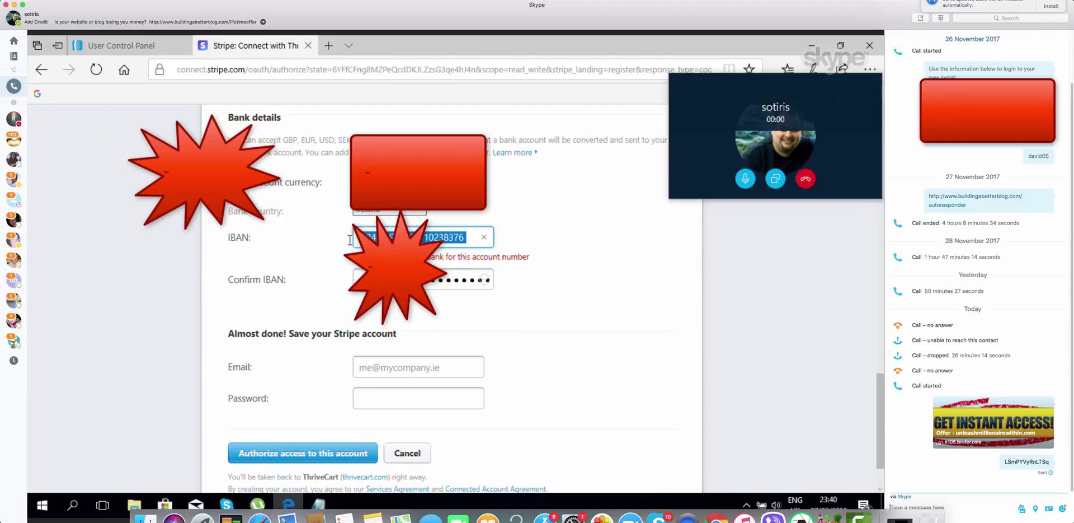
pyautogui.press('BackSpace')
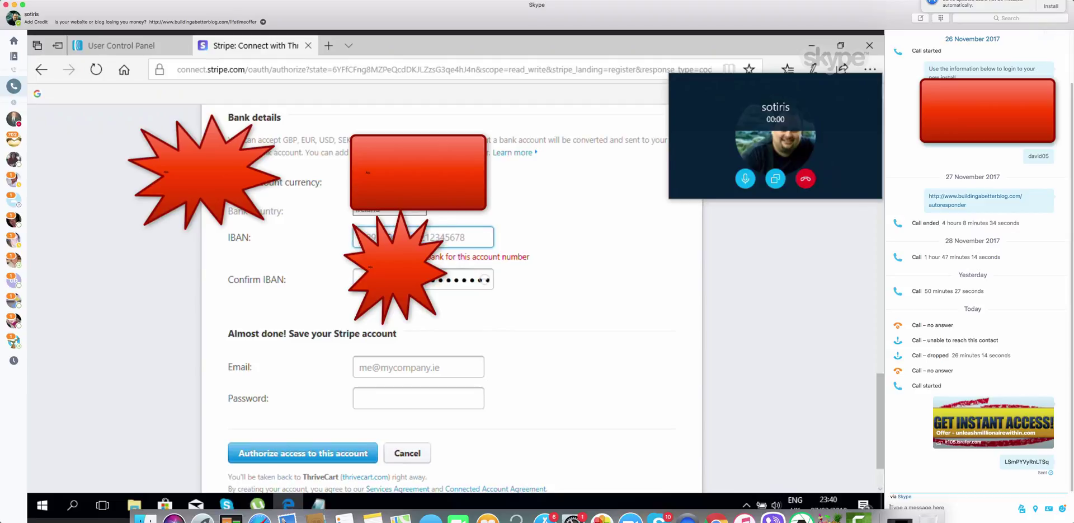
pyautogui.hotkey('ctrl', 'v')
pyautogui.click(516, 261)
pyautogui.click(319, 504)
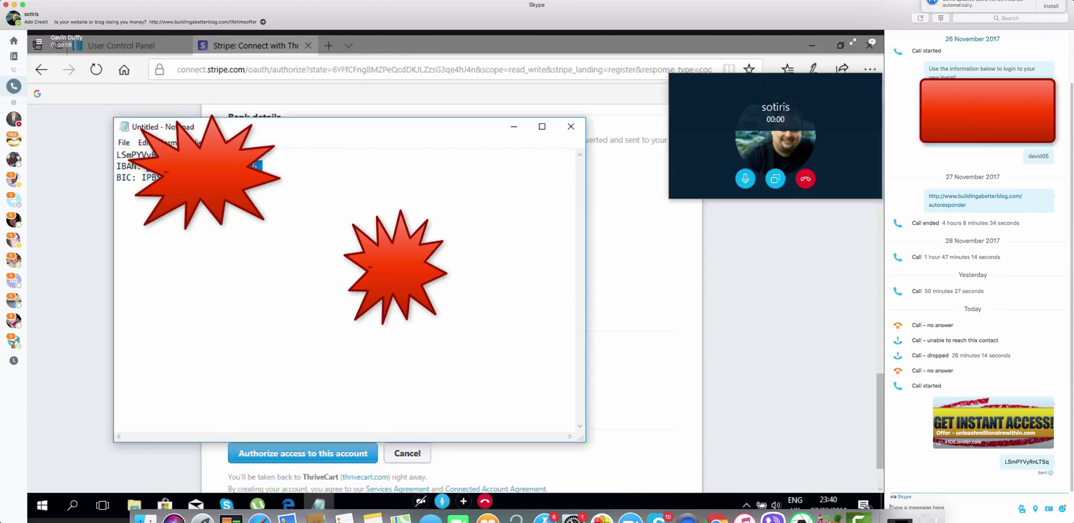
# Reselect and copy the IBAN from the Notepad note, then hide Notepad
pyautogui.click(263, 163)
pyautogui.moveTo(257, 166); pyautogui.dragTo(235, 166)
pyautogui.rightClick(146, 166)
pyautogui.click(184, 208)
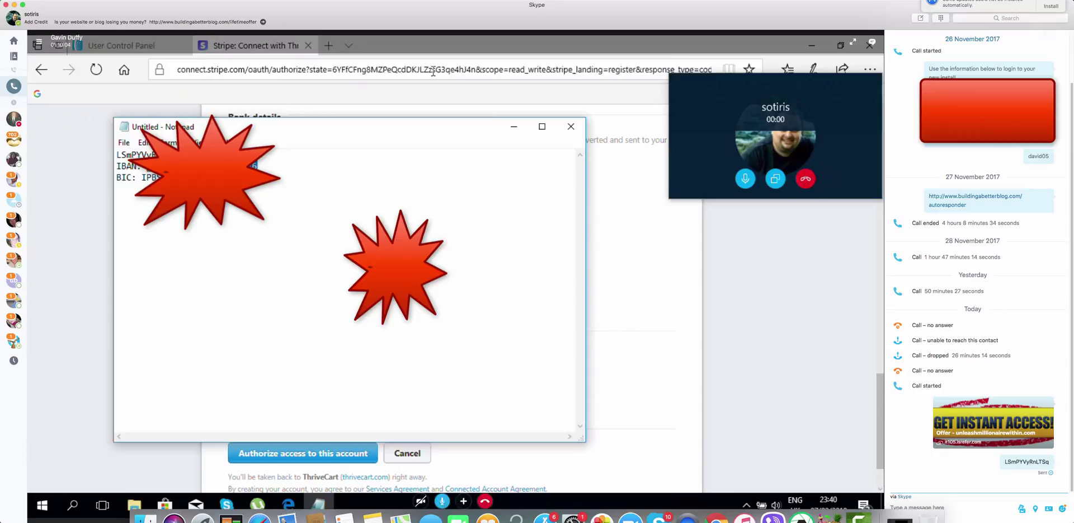
pyautogui.click(519, 126)
# Replace the wrong IBAN with the copied one so Stripe recognises Permanent Tsb
pyautogui.click(442, 237)
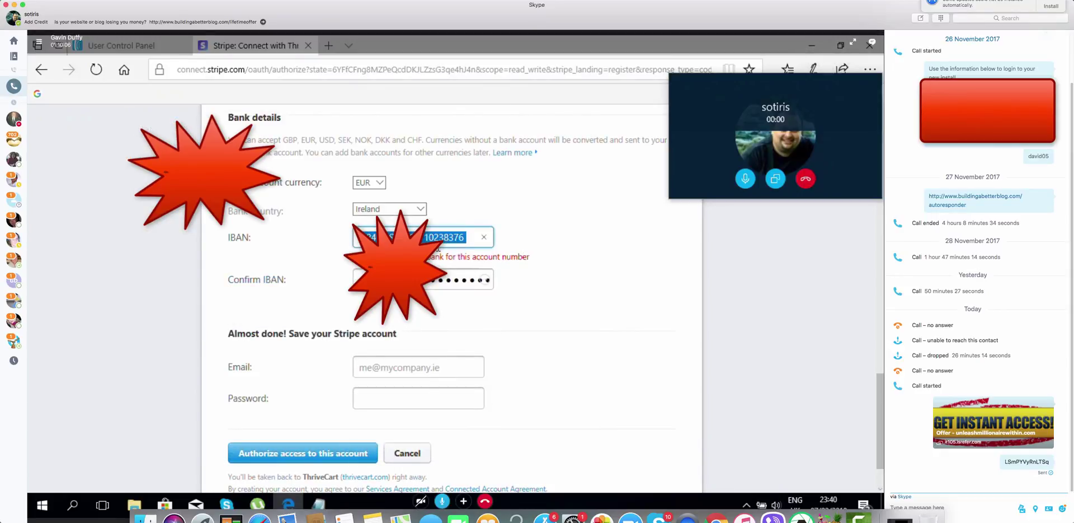
pyautogui.press('BackSpace')
pyautogui.rightClick(428, 238)
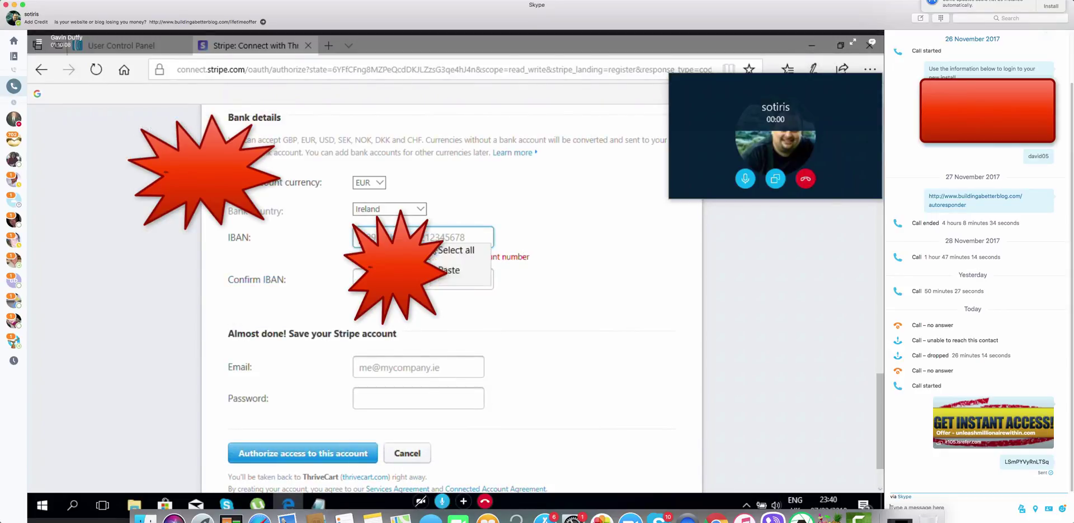
pyautogui.click(454, 282)
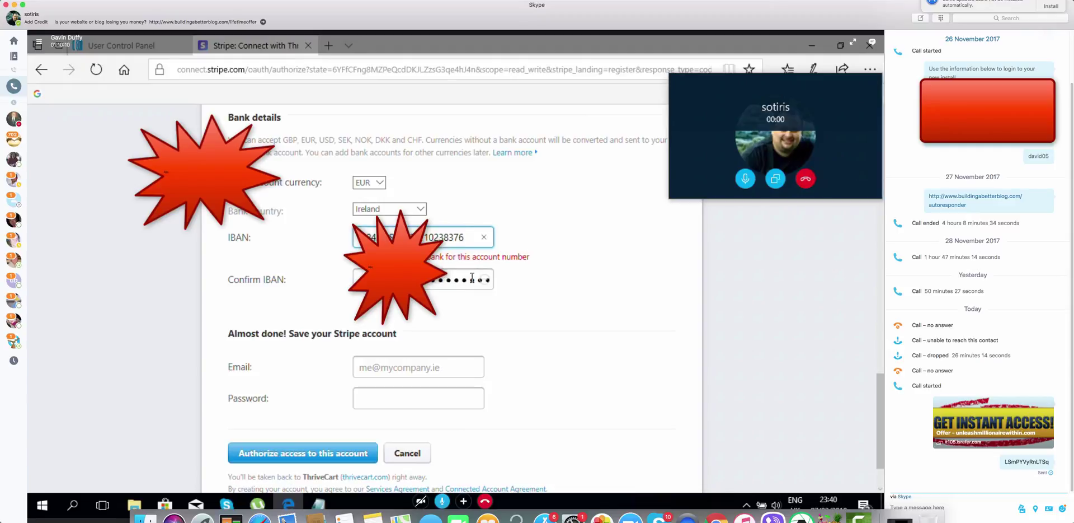
pyautogui.click(533, 282)
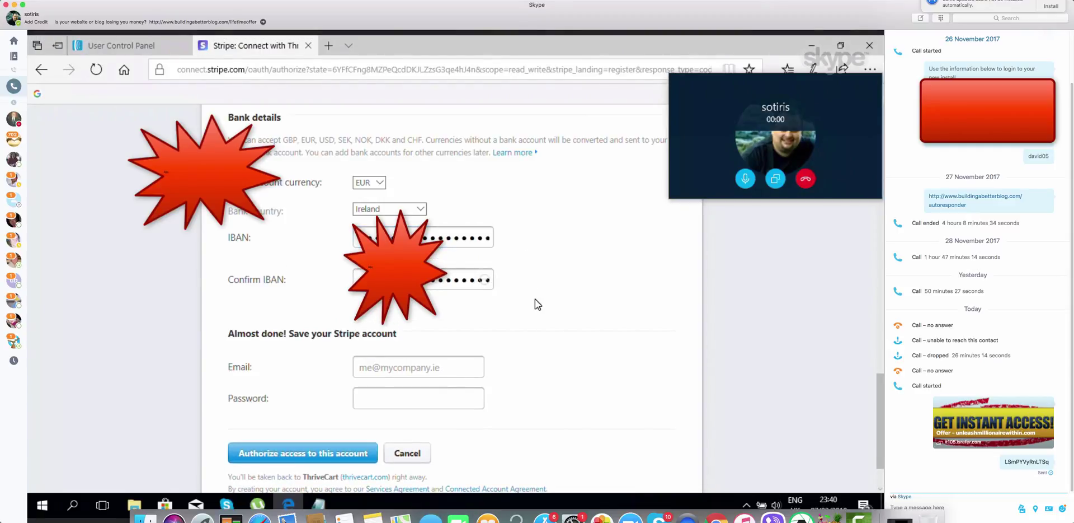
pyautogui.scroll(-2, 539, 333)
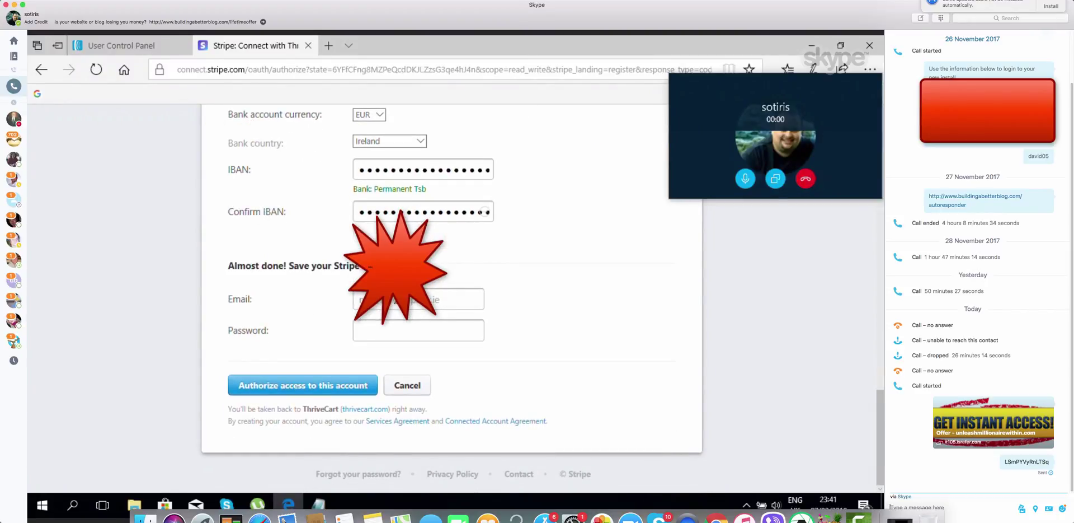
# Fill the account e-mail from autofill and a password, then submit with Authorize access
pyautogui.click(409, 299)
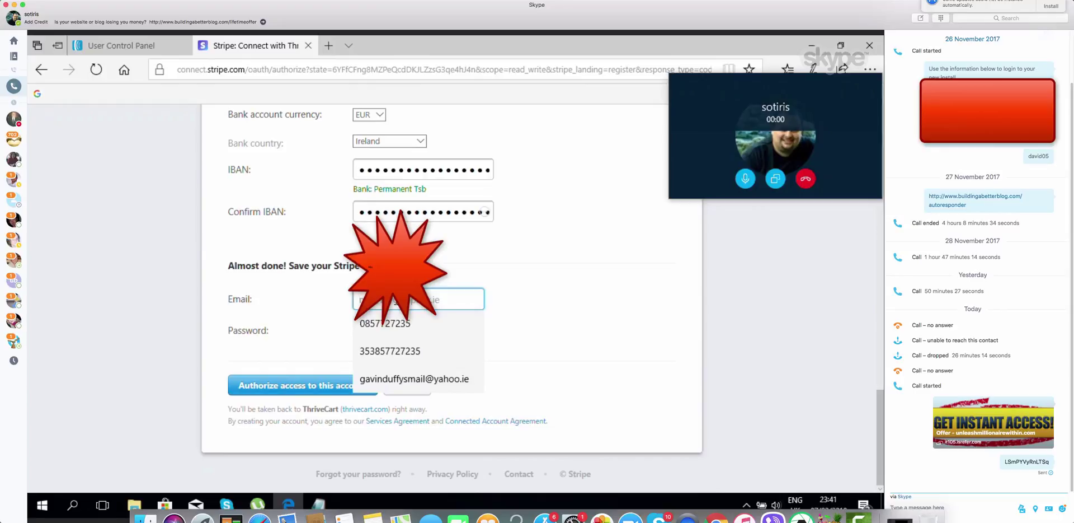
pyautogui.click(411, 371)
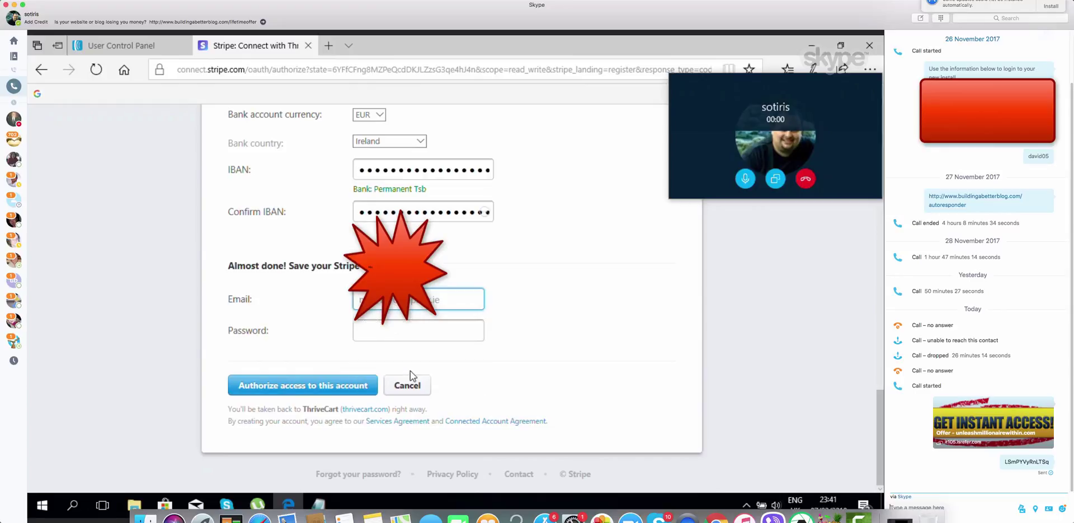
pyautogui.click(508, 320)
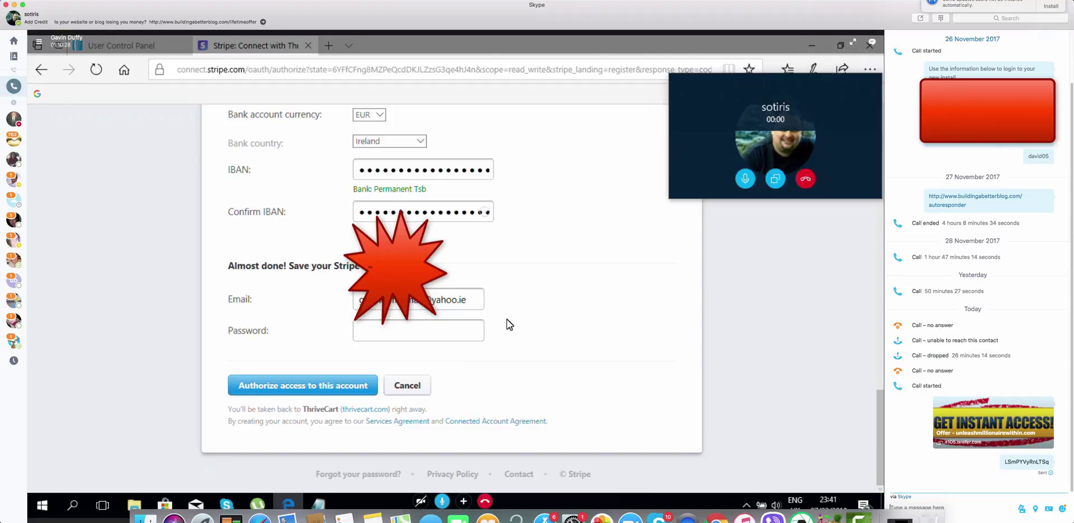
pyautogui.click(390, 339)
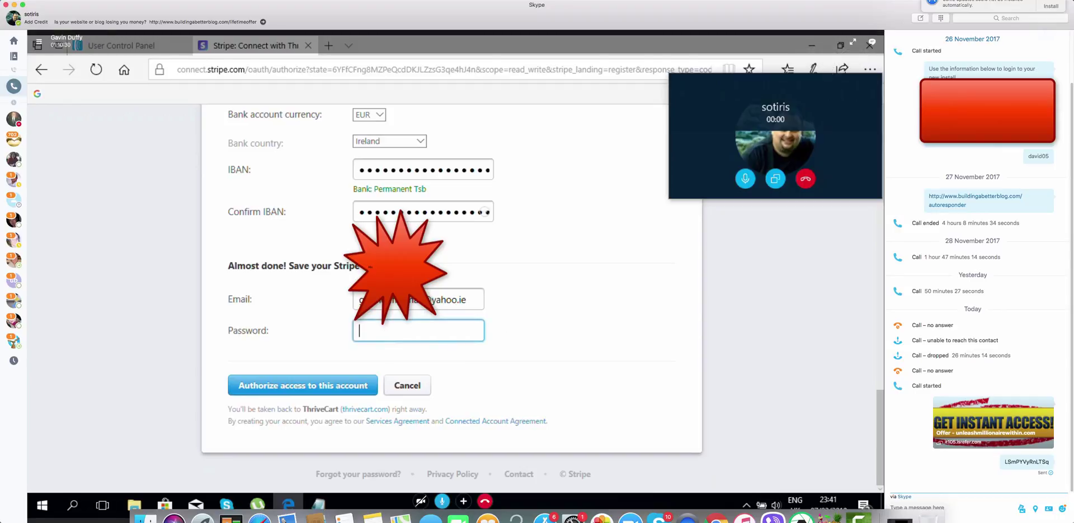
pyautogui.write('•••••••')
pyautogui.click(287, 389)
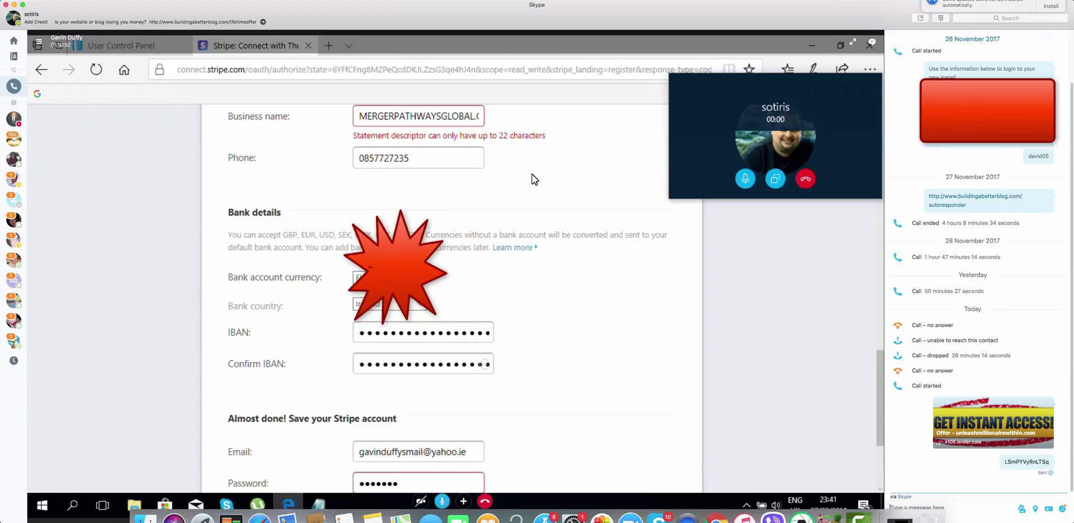
# Shorten the Stripe business name by deleting '.COM' to fit 22 characters
pyautogui.scroll(-2, 532, 173)
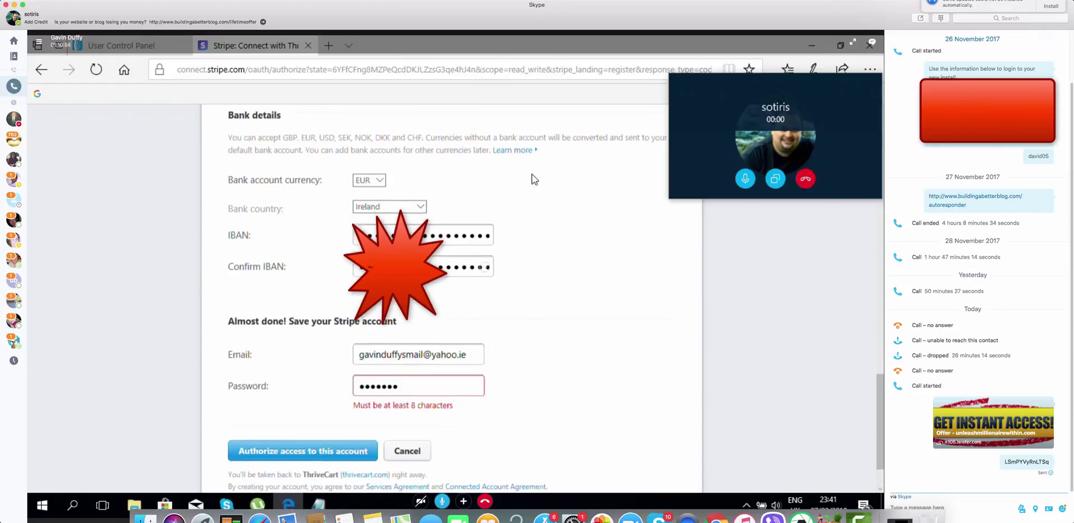
pyautogui.scroll(4, 532, 174)
pyautogui.scroll(2, 532, 179)
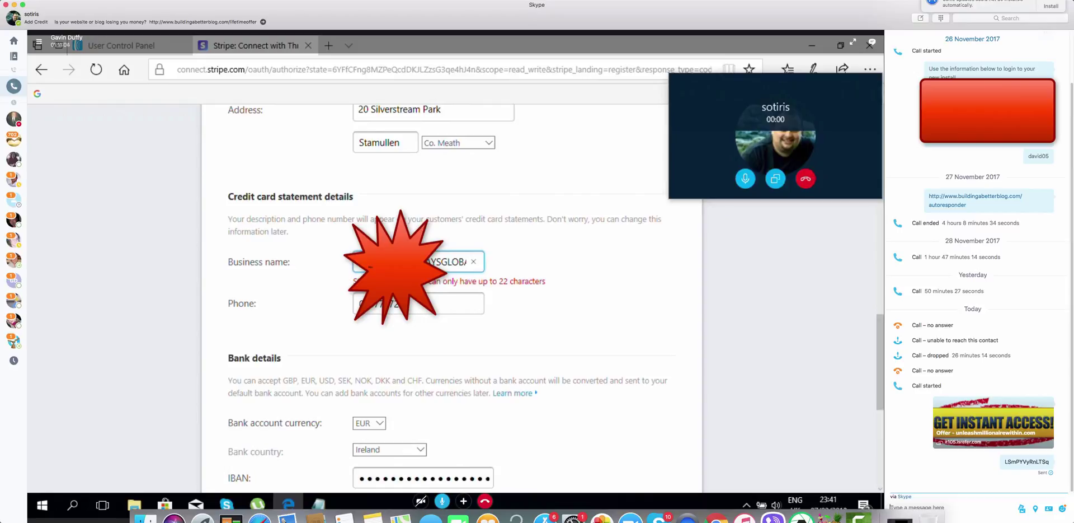
pyautogui.press('Right')
pyautogui.press('Right')
pyautogui.press('Right')
pyautogui.press('Right')
pyautogui.press('Right')
pyautogui.press('Right')
pyautogui.press('Right')
pyautogui.press('Right')
pyautogui.press('Right')
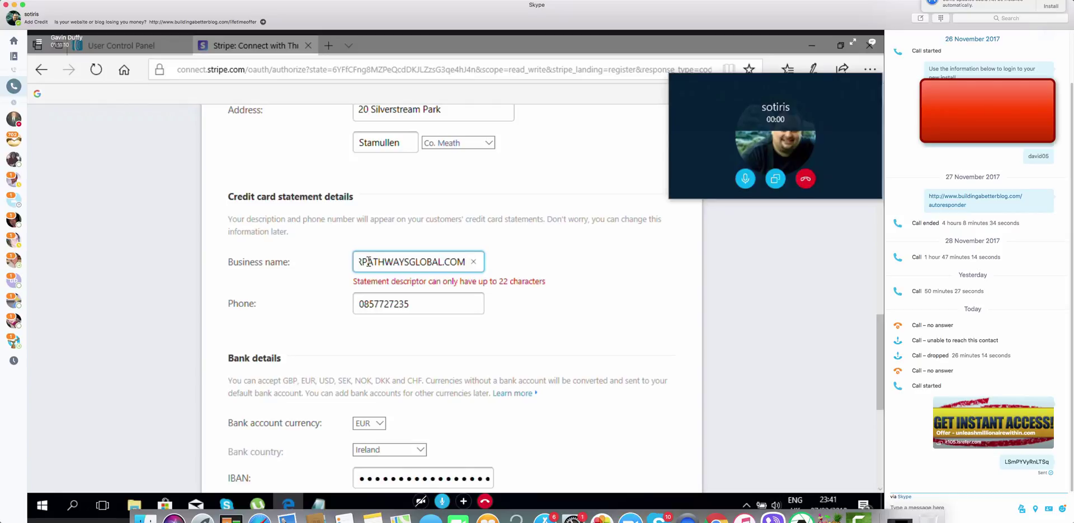
pyautogui.press('BackSpace')
pyautogui.press('BackSpace')
pyautogui.press('BackSpace')
pyautogui.press('BackSpace')
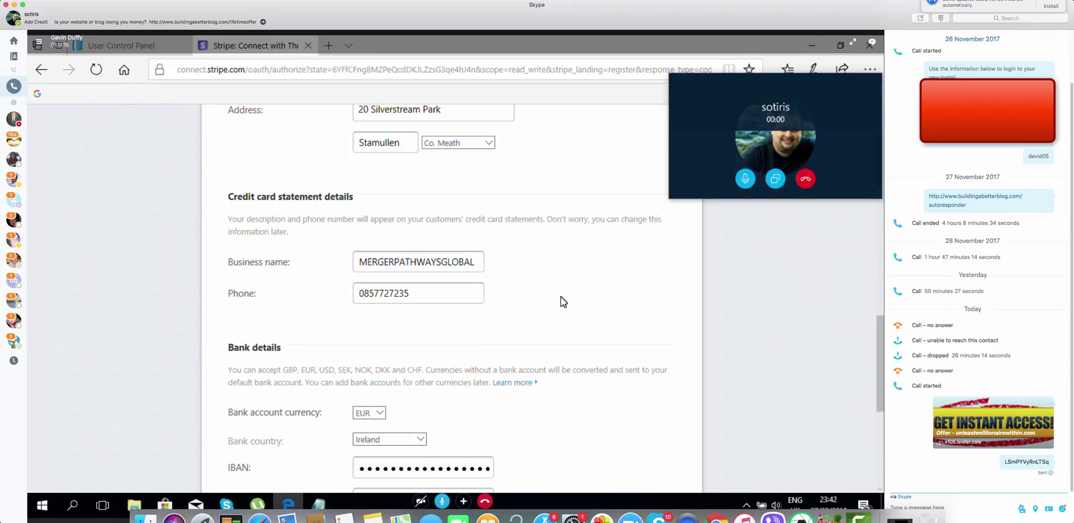
# Replace the too-short Stripe password with a longer one and submit the form
pyautogui.scroll(-5, 535, 296)
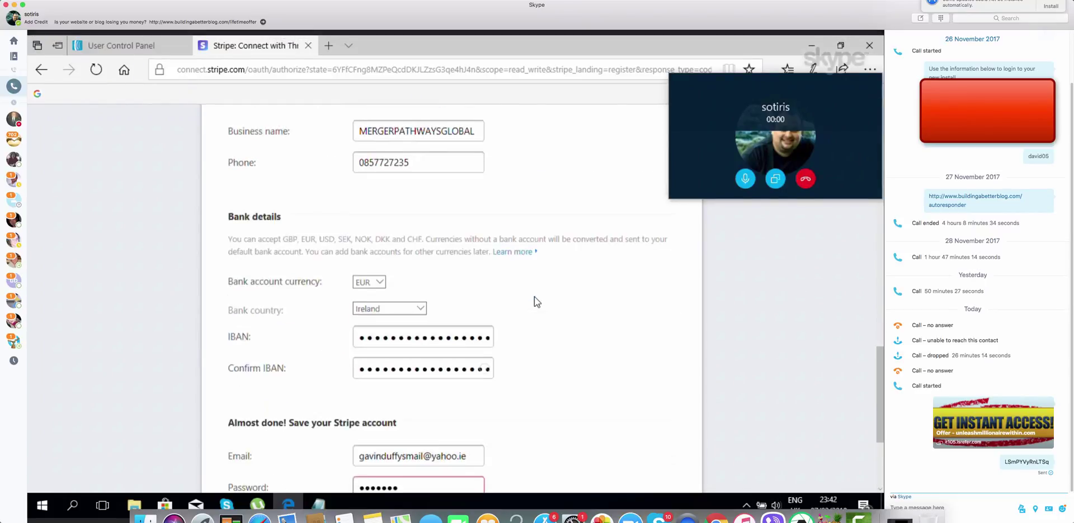
pyautogui.scroll(-1, 535, 296)
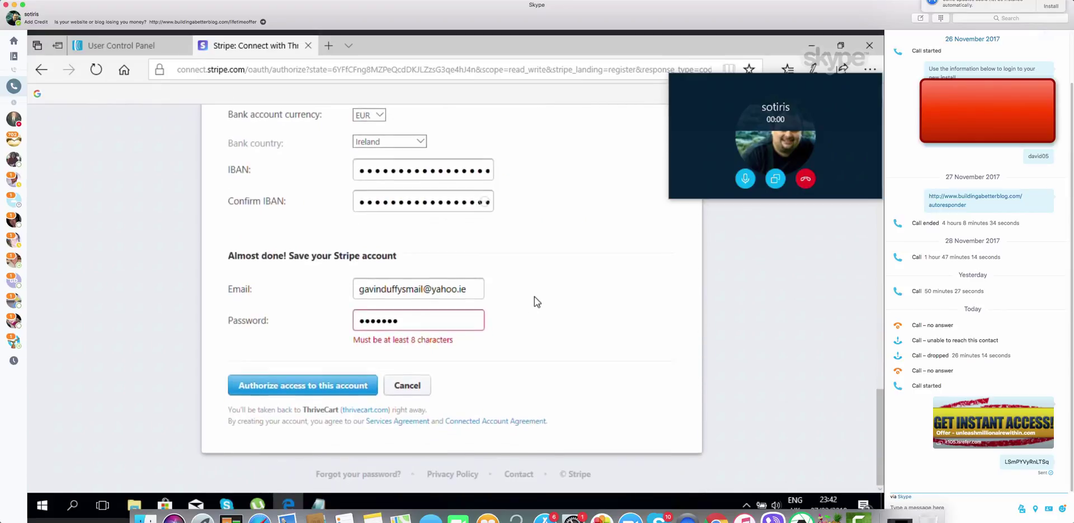
pyautogui.click(430, 312)
pyautogui.hotkey('ctrl', 'a')
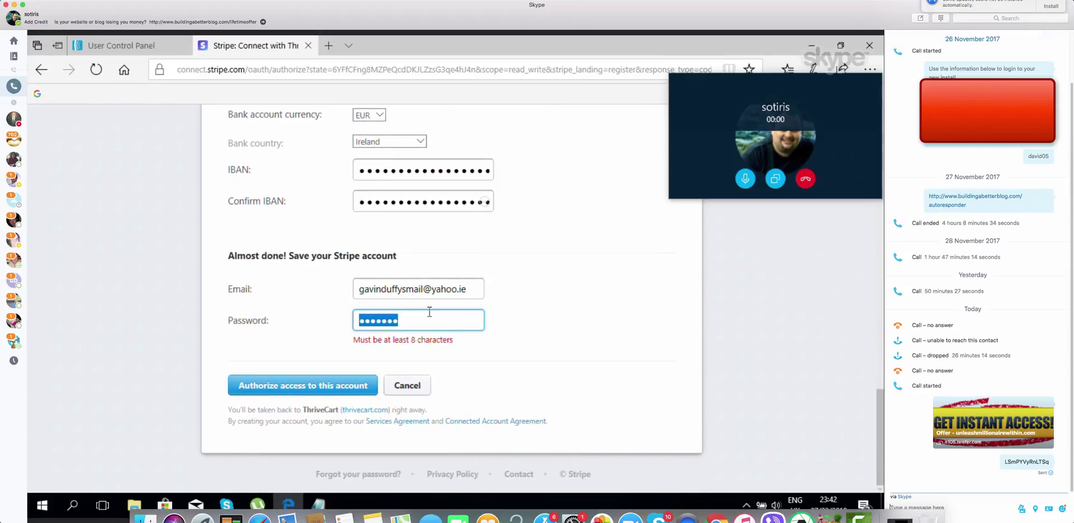
pyautogui.press('BackSpace')
pyautogui.write('•••••')
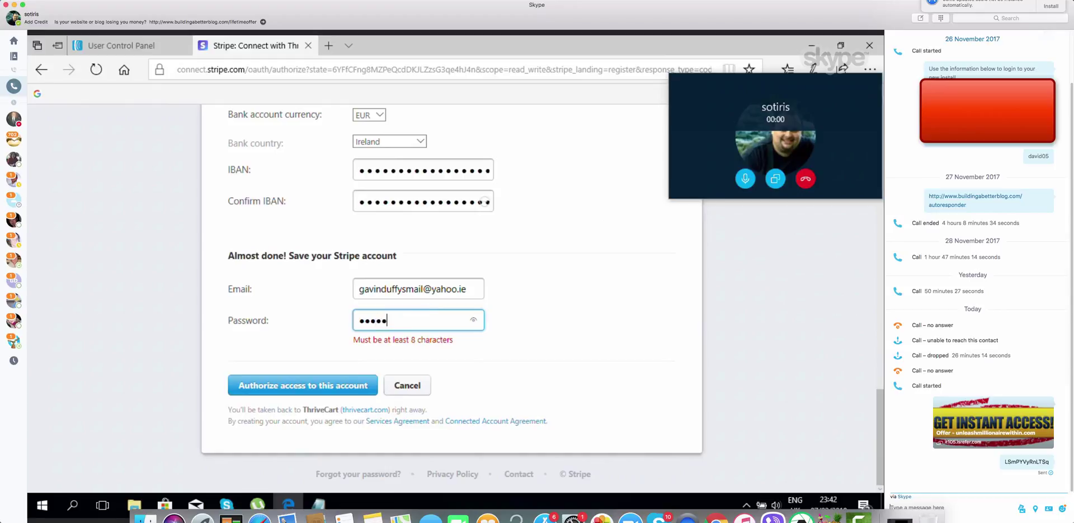
pyautogui.write('•••••')
pyautogui.click(317, 379)
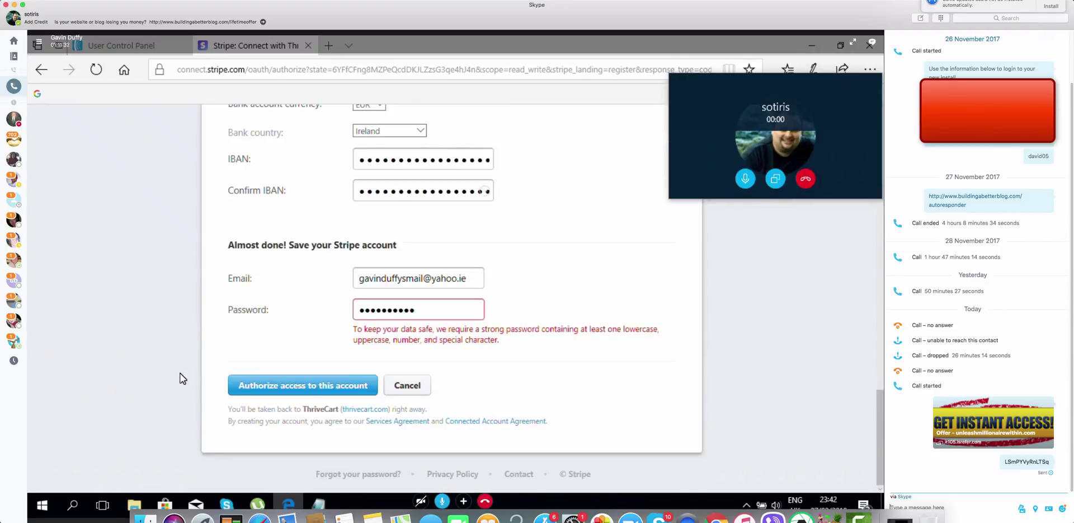
# Re-enter a stronger password until accepted and authorize ThriveCart's access to the Stripe account
pyautogui.click(422, 308)
pyautogui.doubleClick(423, 308)
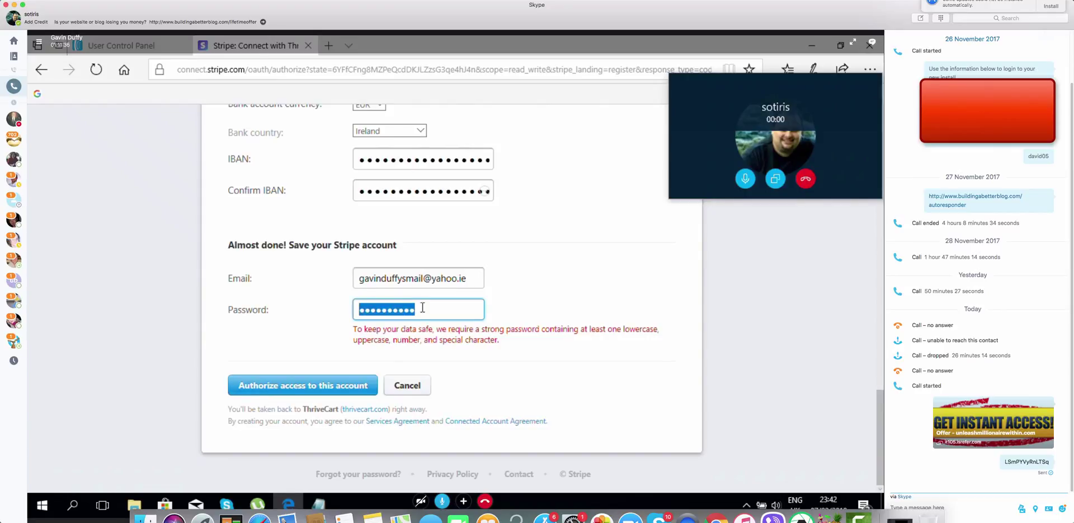
pyautogui.write('********')
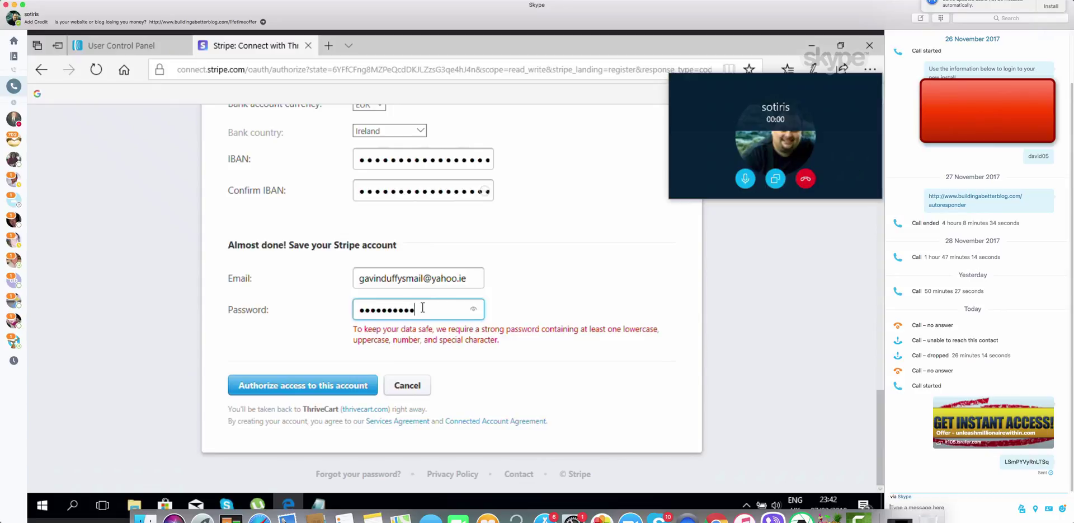
pyautogui.write('*')
pyautogui.click(309, 386)
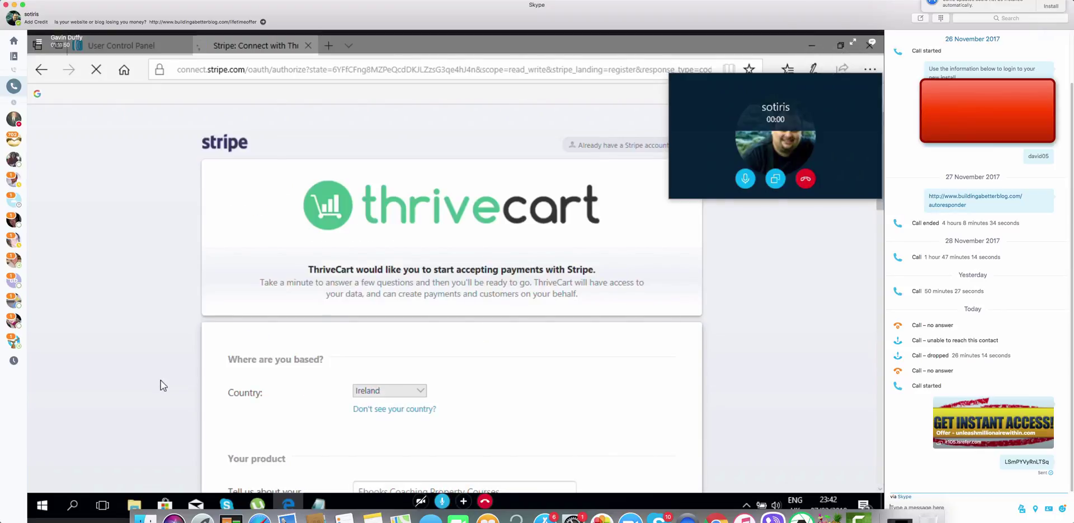
# Wait for ThriveCart's Stripe Integration page to list one active account, moving the call window aside
pyautogui.scroll(-6, 162, 385)
pyautogui.scroll(5, 163, 385)
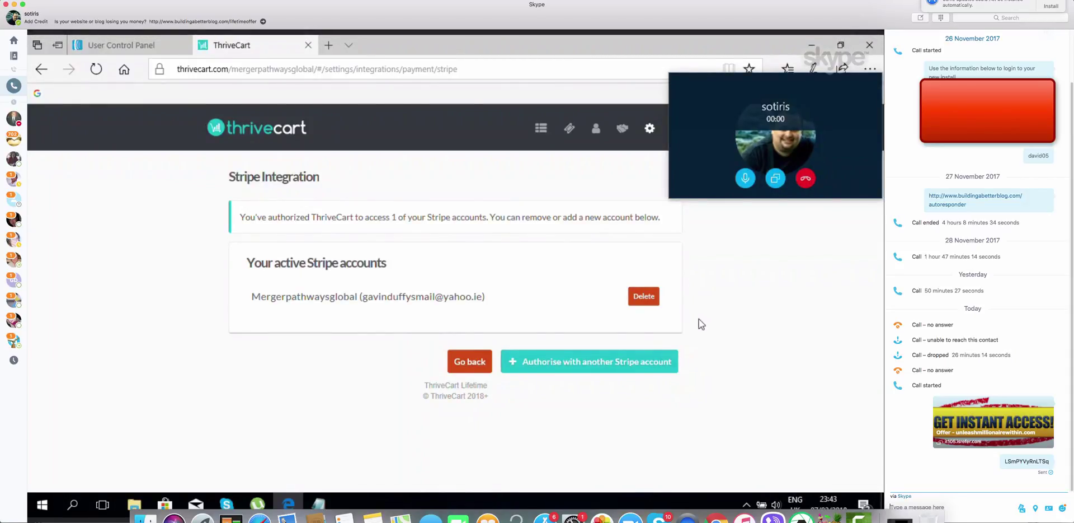
pyautogui.moveTo(784, 94); pyautogui.dragTo(93, 119)
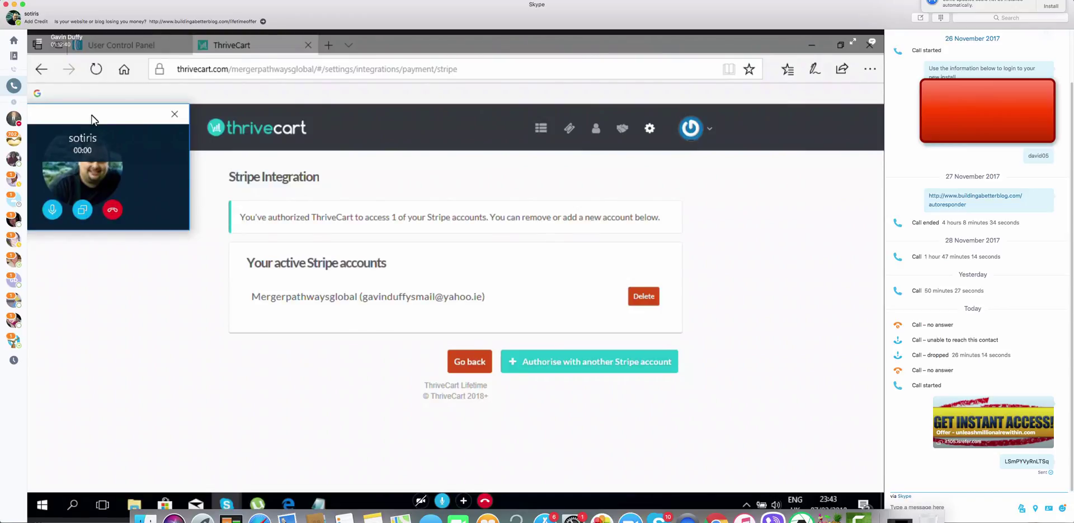
# Open Products, dismiss the welcome splash, and create the first product, 'Untitled product'
pyautogui.click(547, 132)
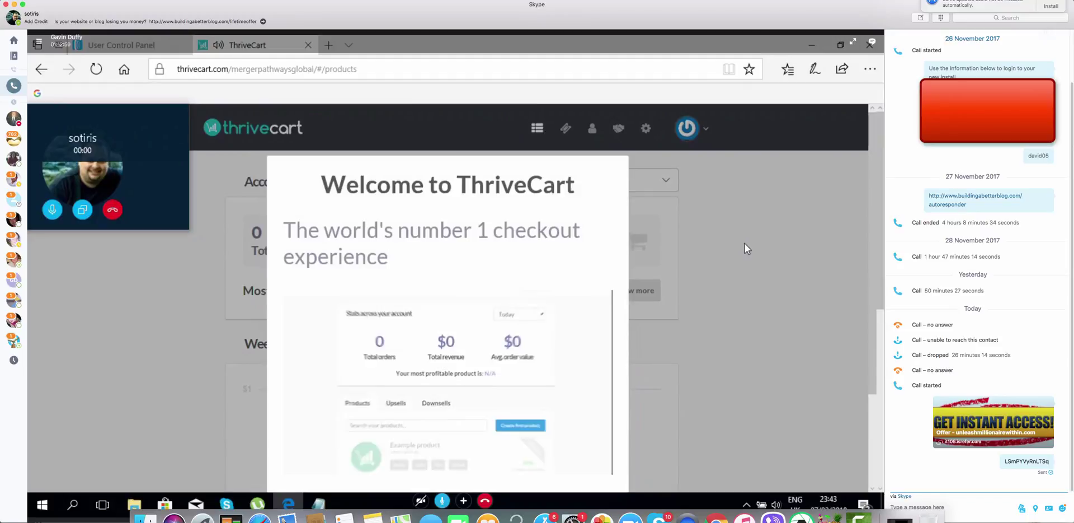
pyautogui.scroll(-3, 744, 244)
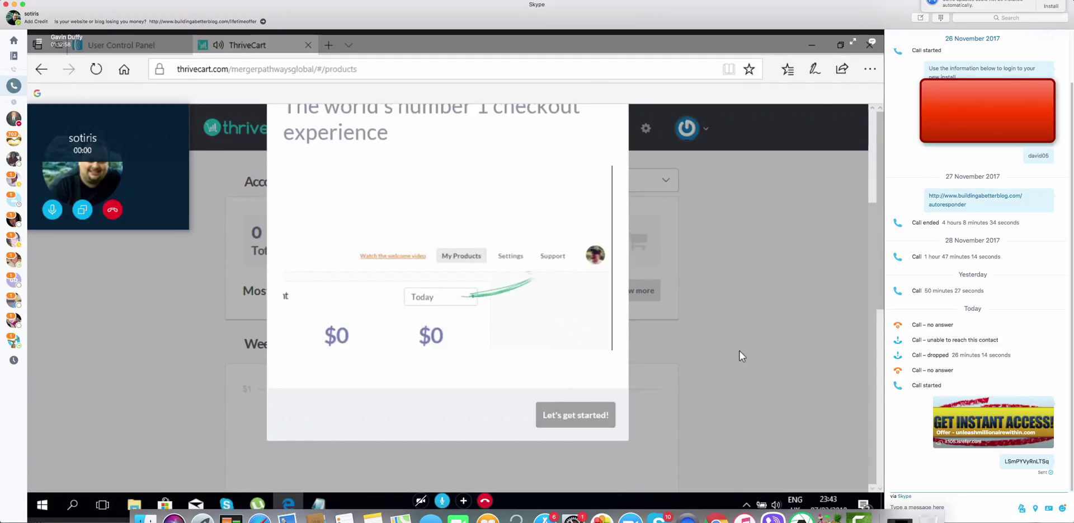
pyautogui.scroll(3, 739, 351)
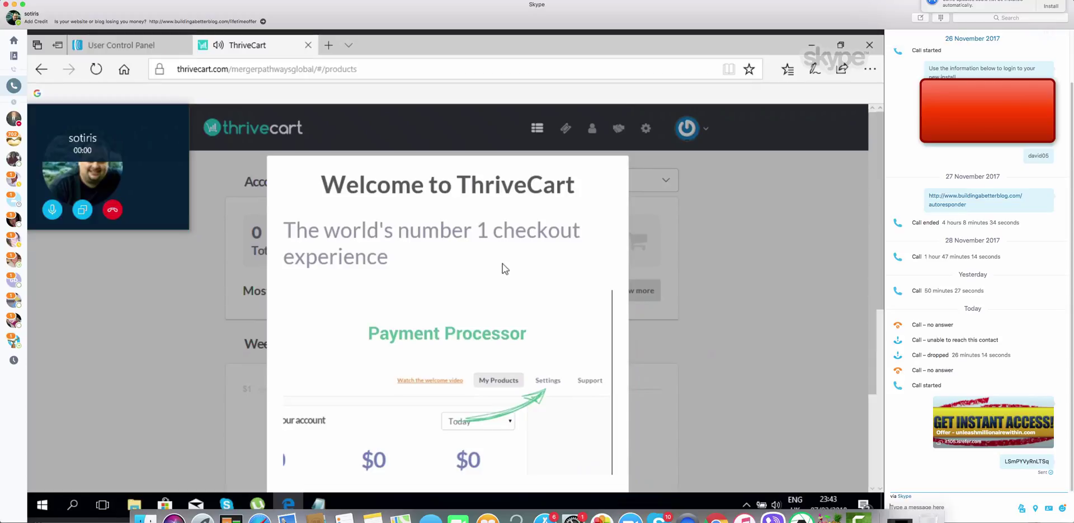
pyautogui.scroll(-3, 502, 264)
pyautogui.click(568, 422)
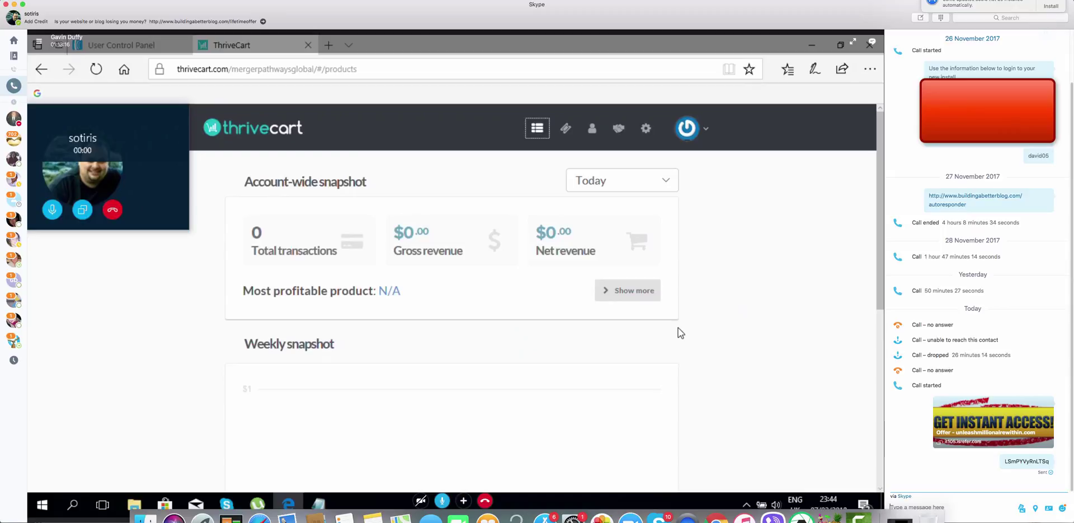
pyautogui.scroll(-5, 678, 329)
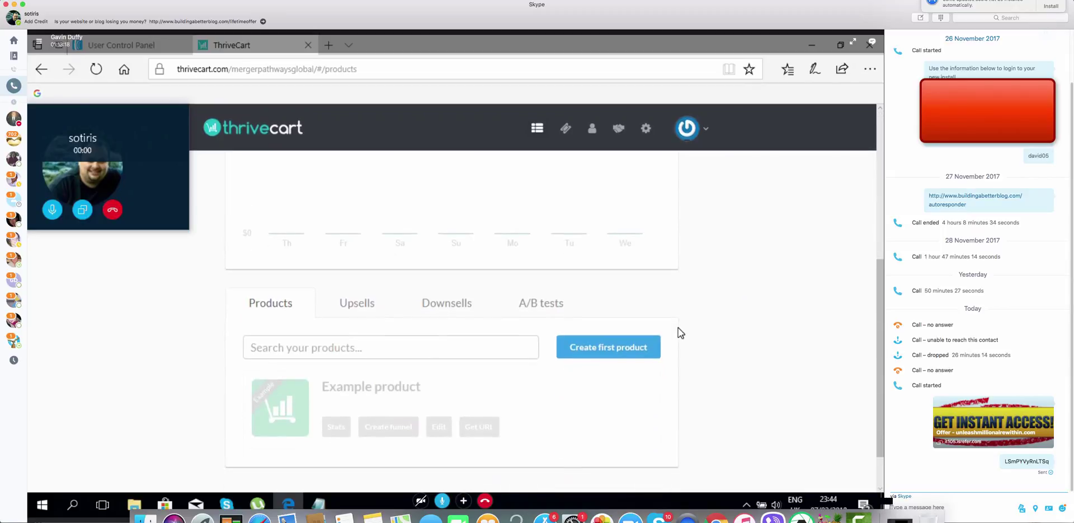
pyautogui.scroll(-1, 678, 327)
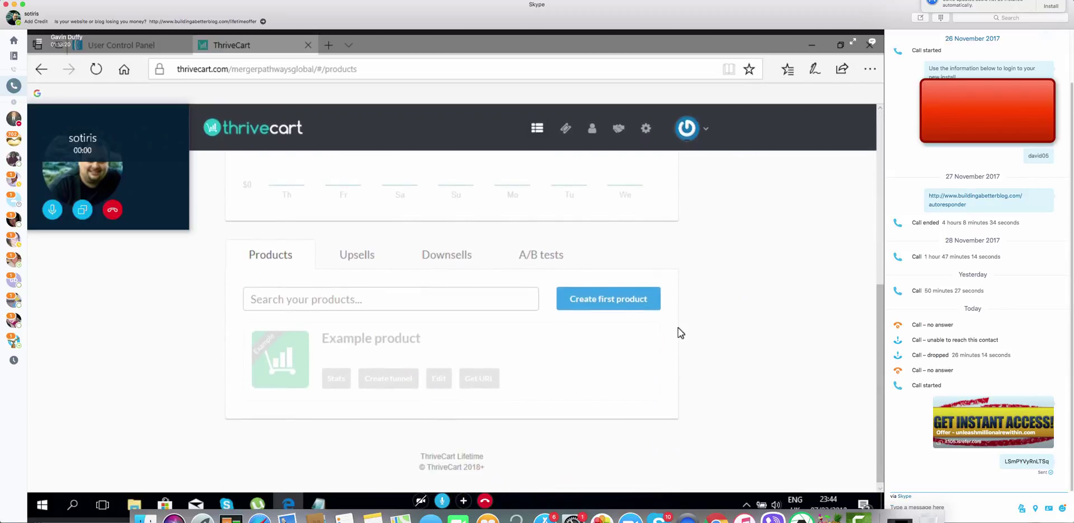
pyautogui.click(607, 301)
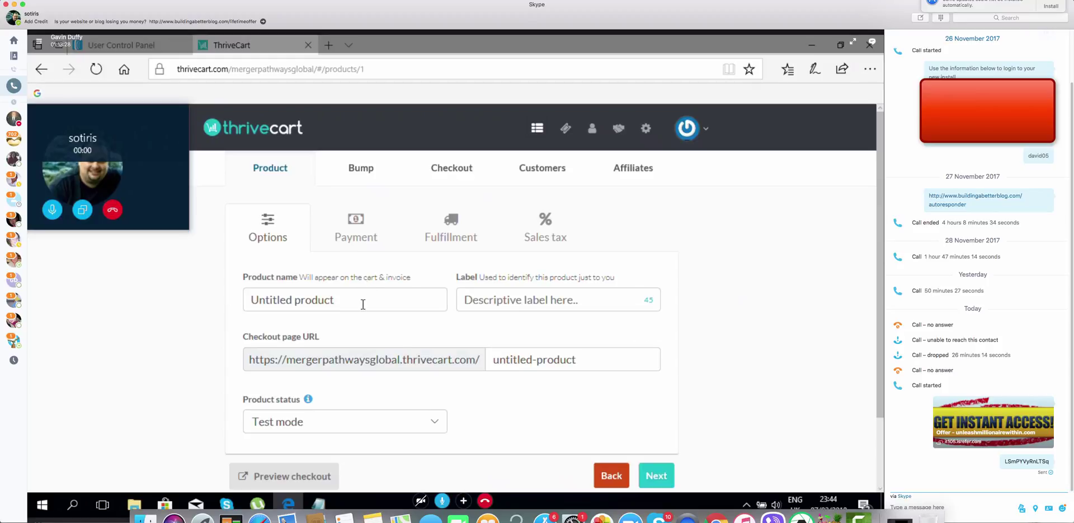
# Name the product 'Gavins property ebook'
pyautogui.click(363, 304)
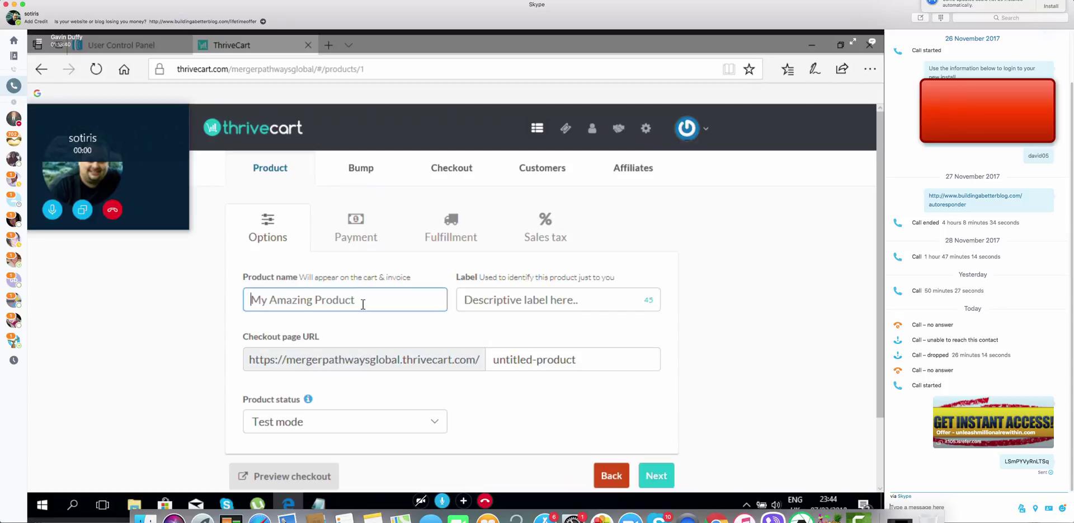
pyautogui.write('Gavins')
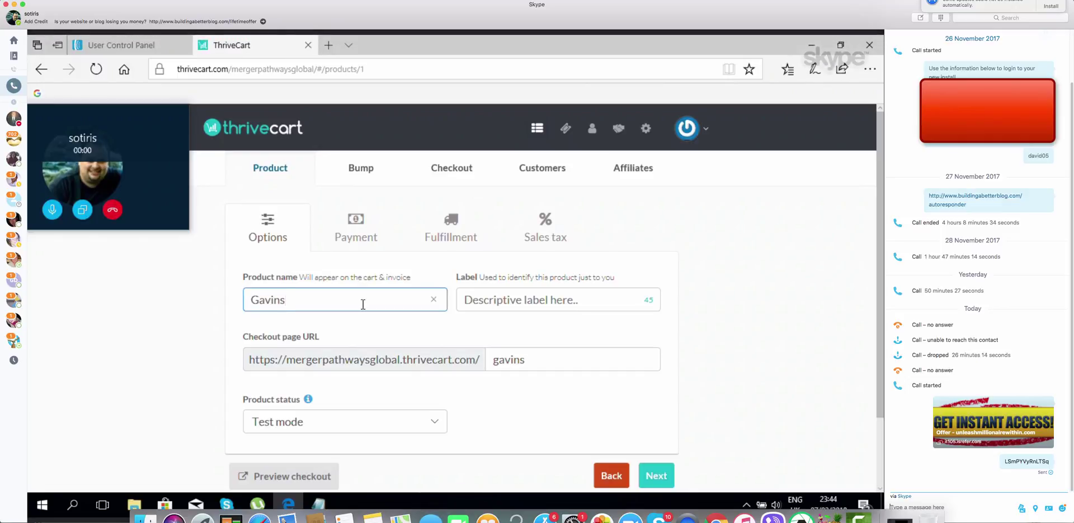
pyautogui.write(' pr')
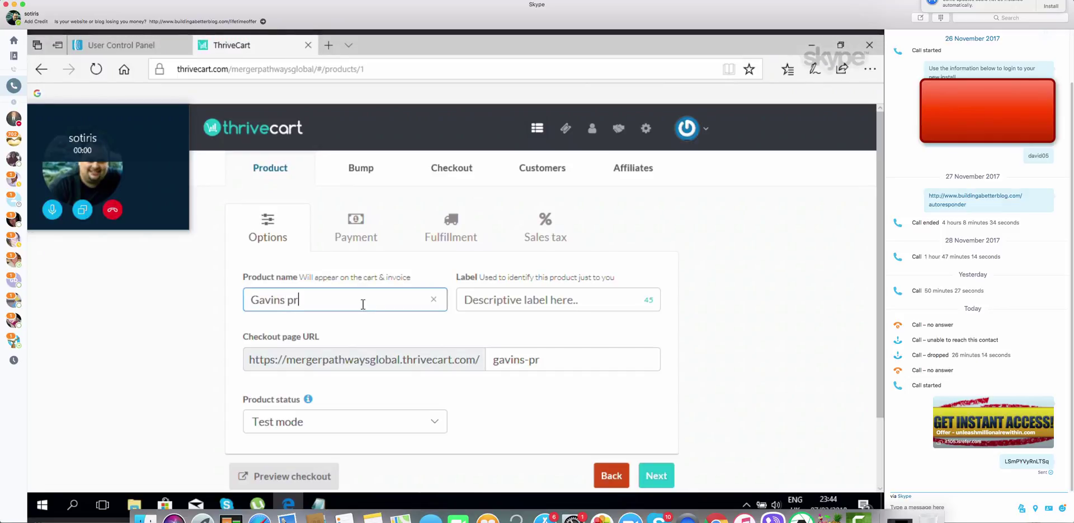
pyautogui.write('operty ebook')
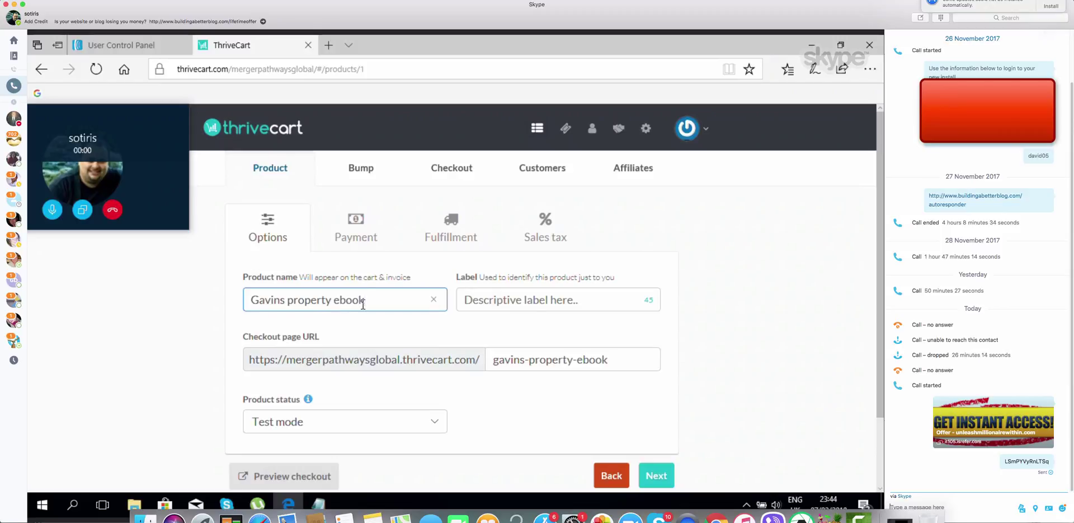
pyautogui.click(721, 314)
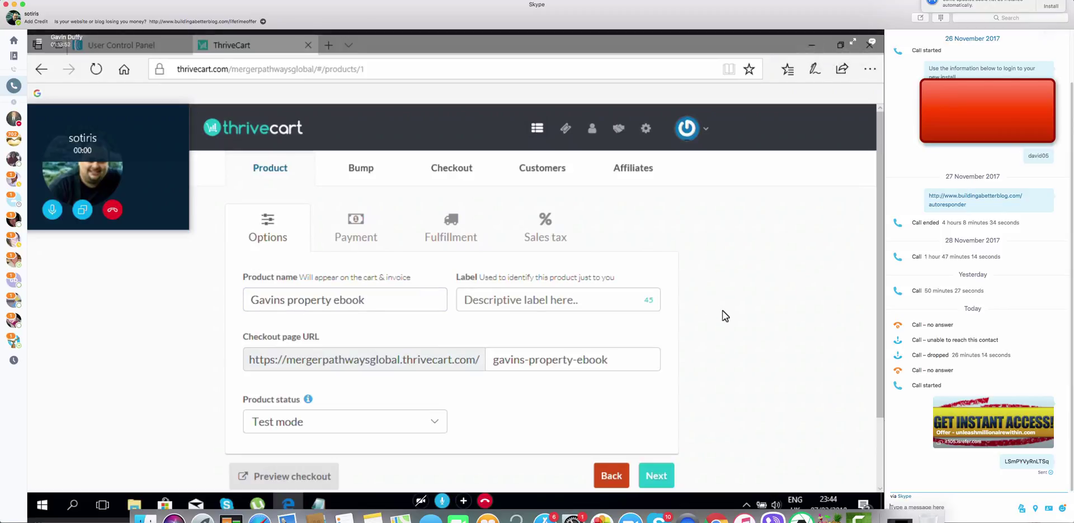
# Copy the product name into the Label field, giving the slug gavins-property-ebook
pyautogui.moveTo(370, 300); pyautogui.dragTo(218, 285)
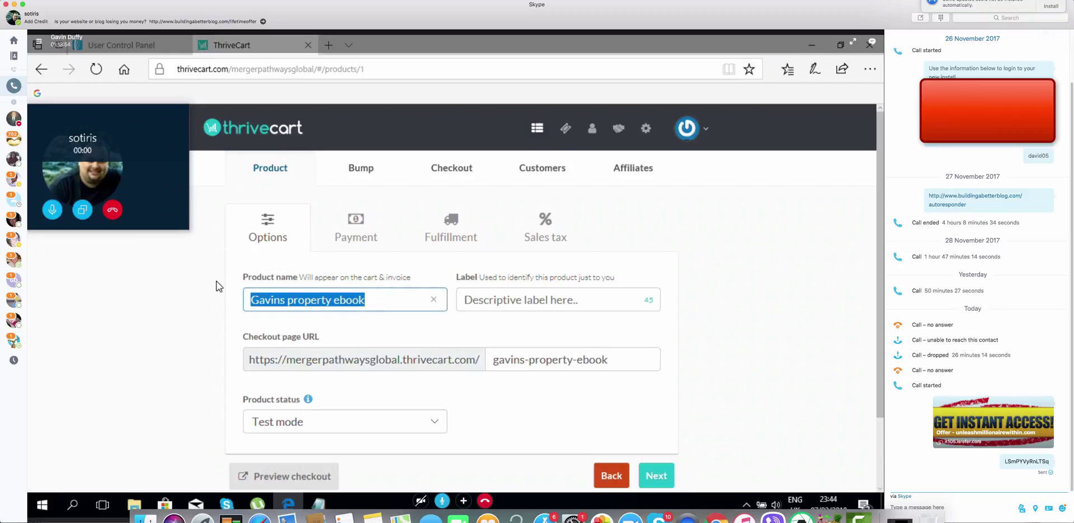
pyautogui.rightClick(283, 307)
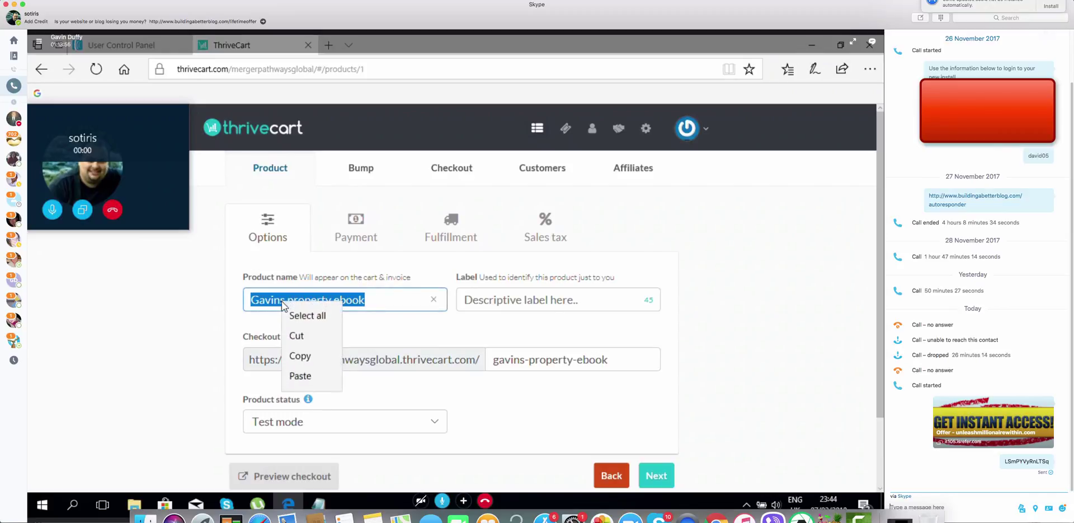
pyautogui.click(300, 355)
pyautogui.click(502, 308)
pyautogui.rightClick(502, 308)
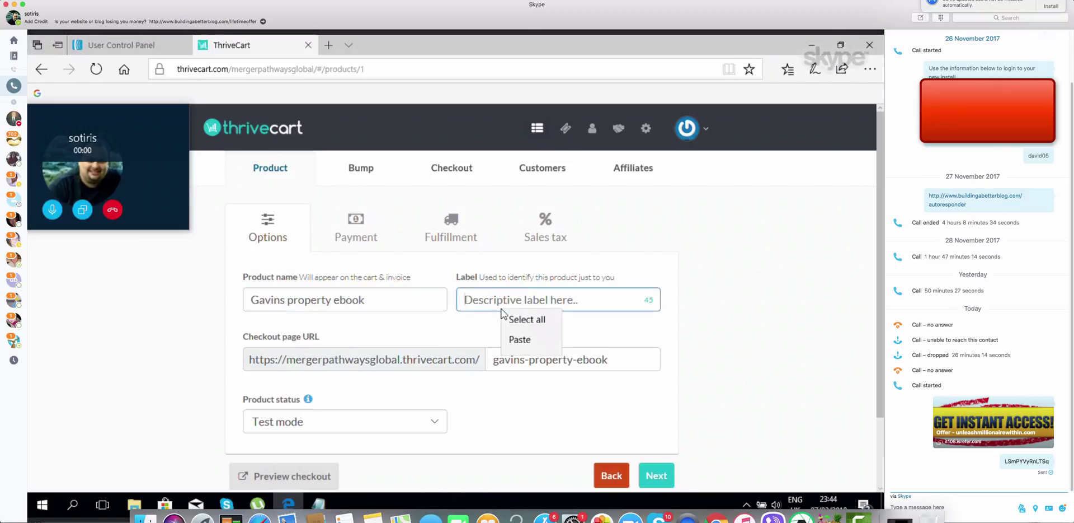
pyautogui.click(515, 339)
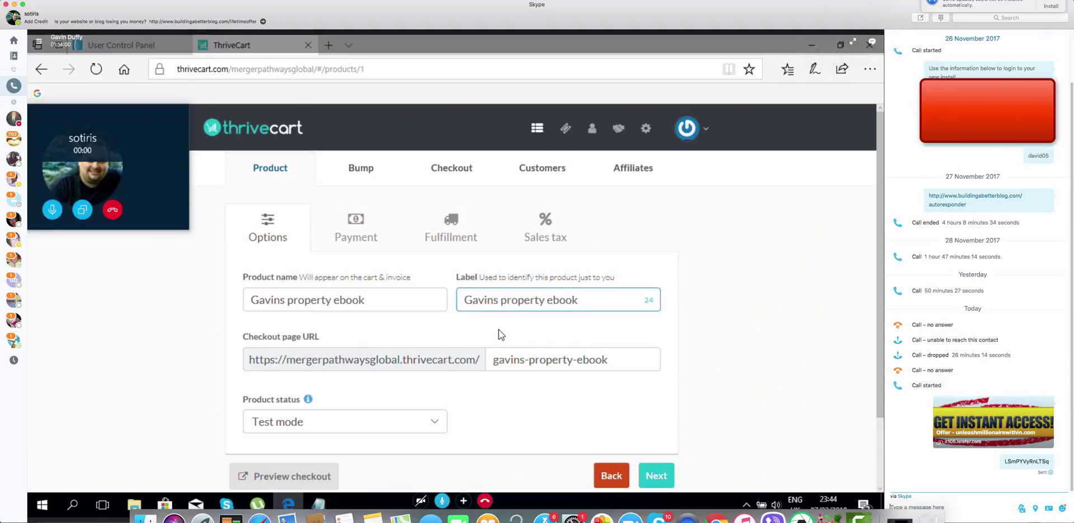
pyautogui.click(614, 358)
pyautogui.click(704, 357)
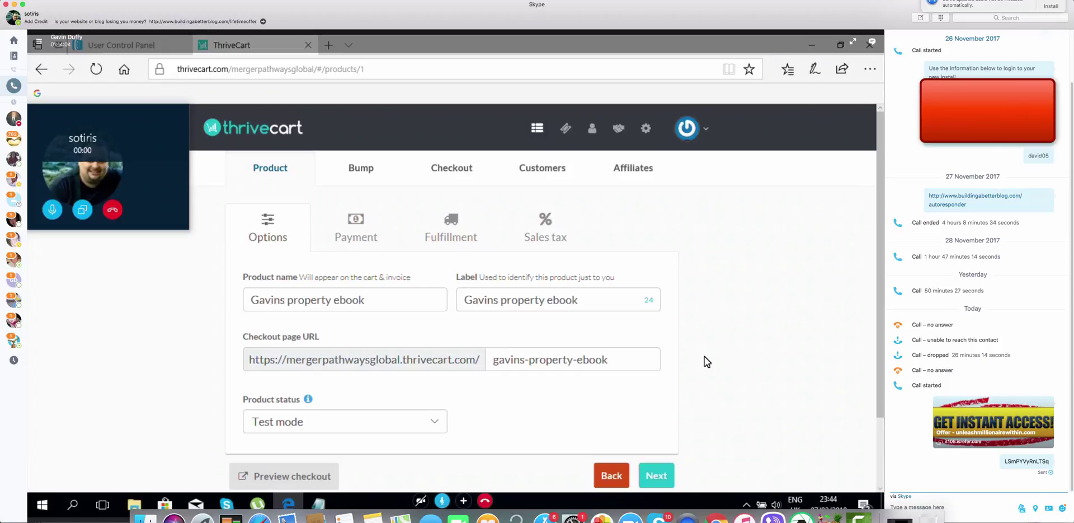
pyautogui.scroll(-3, 679, 375)
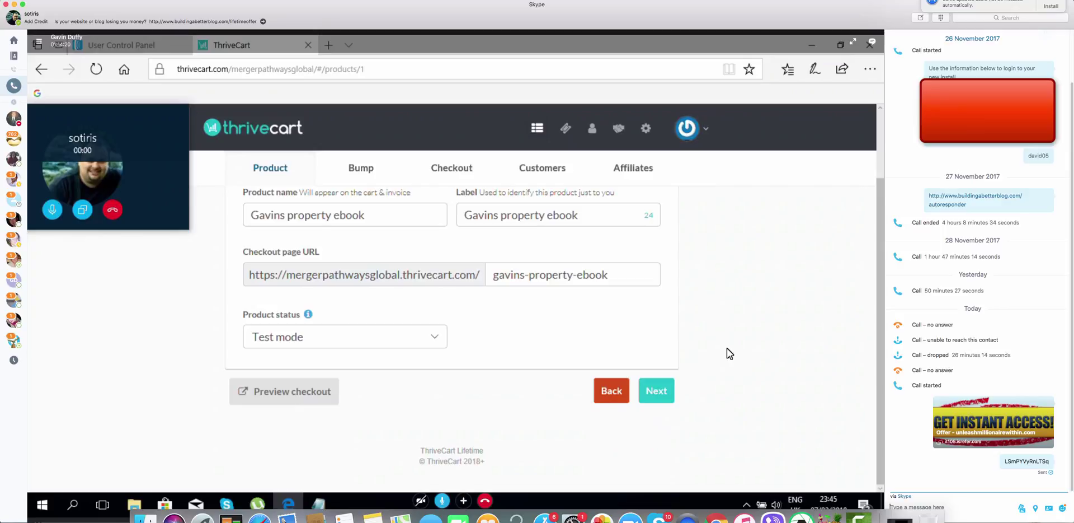
pyautogui.scroll(1, 727, 348)
pyautogui.scroll(1, 727, 350)
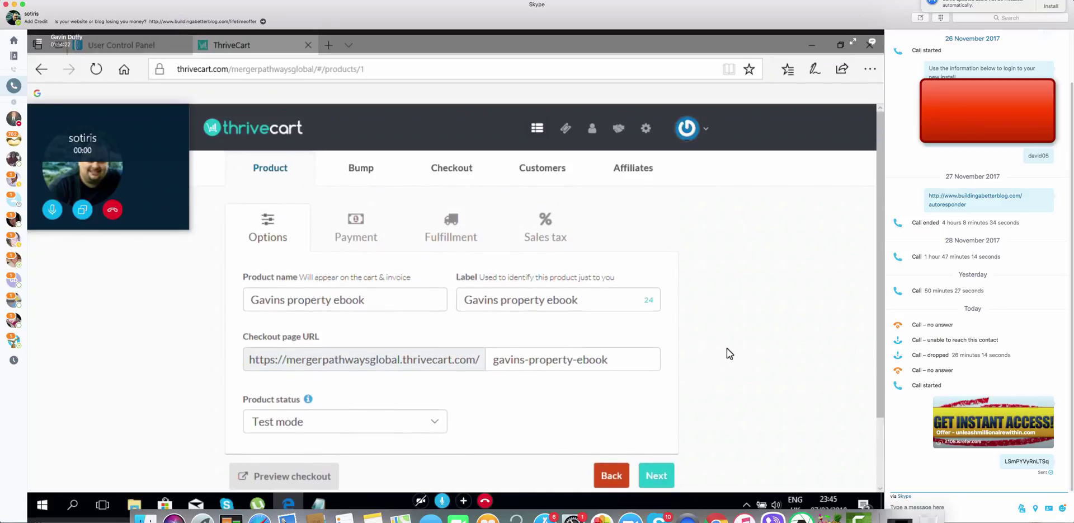
pyautogui.scroll(-1, 727, 353)
pyautogui.scroll(-1, 727, 348)
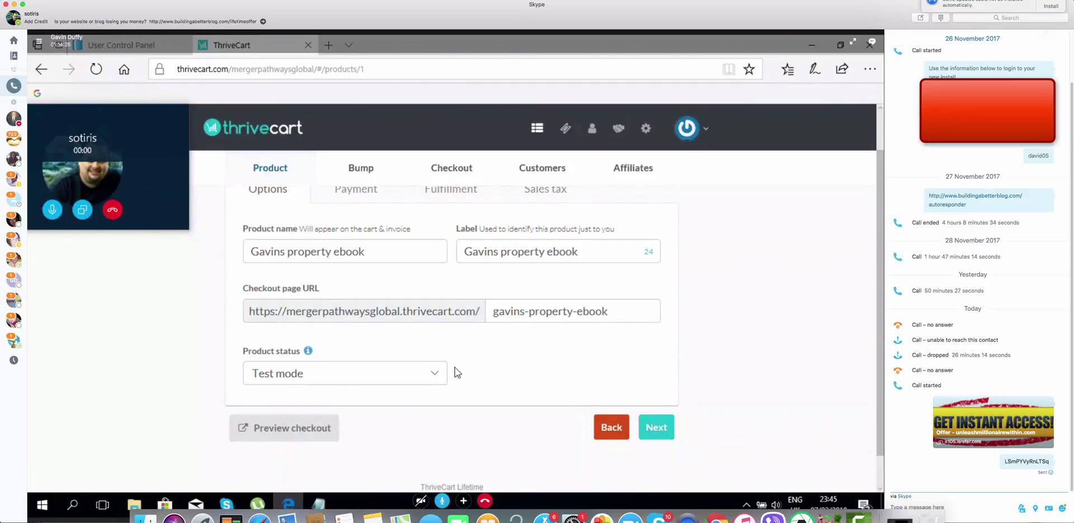
# Keep the product status at Test mode and continue to the Payment settings
pyautogui.click(435, 374)
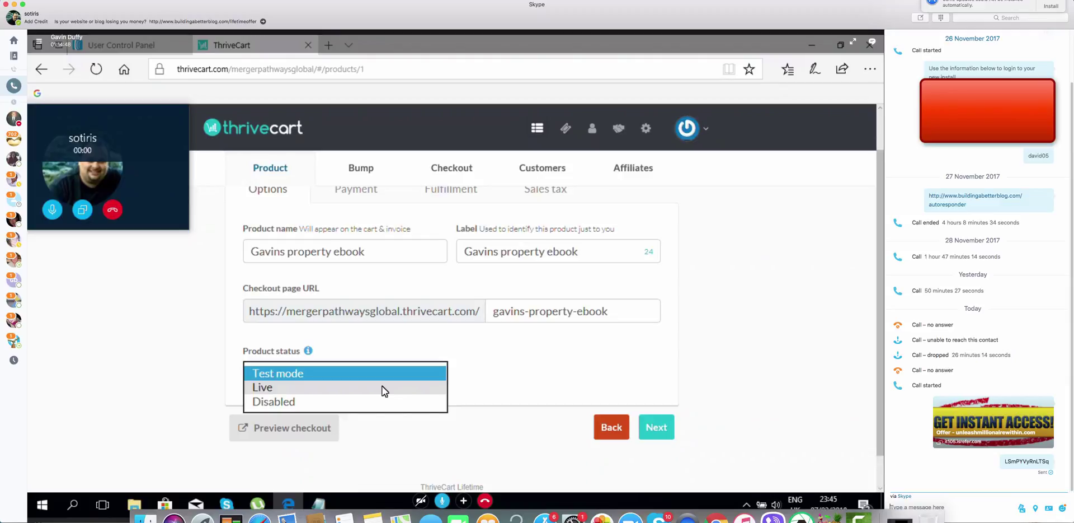
pyautogui.click(351, 373)
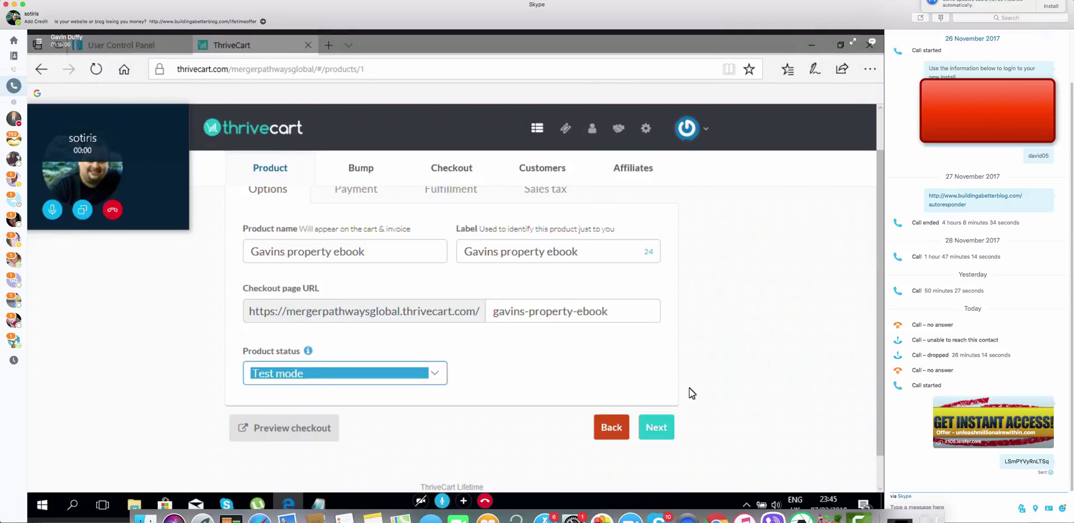
pyautogui.click(658, 427)
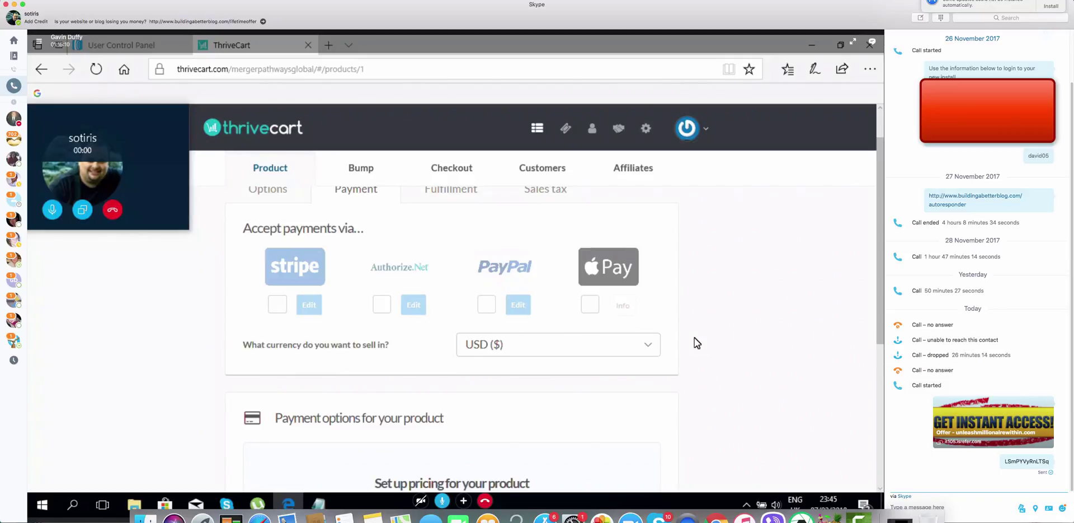
# Enable Stripe with the connected account, save it, and start adding a product price
pyautogui.click(277, 305)
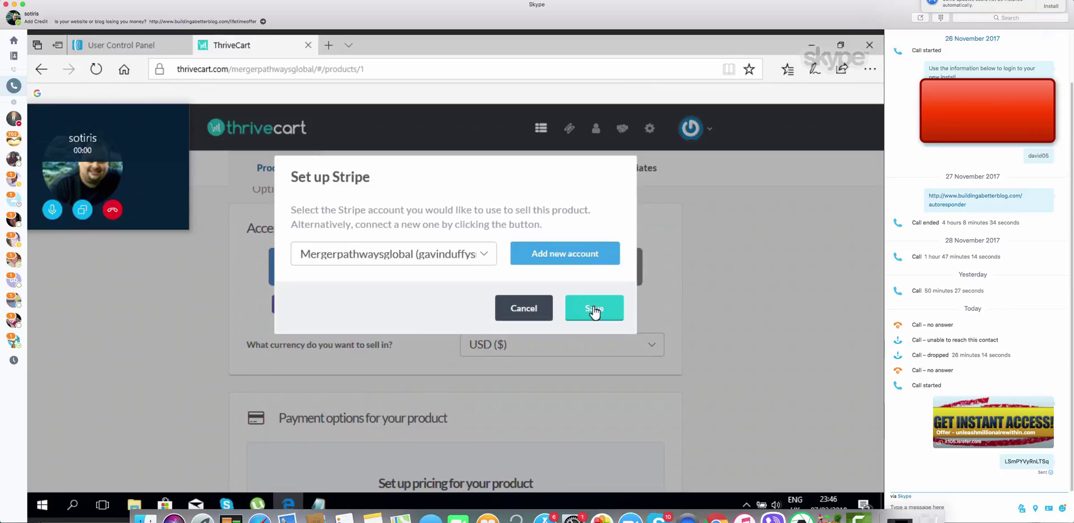
pyautogui.click(594, 308)
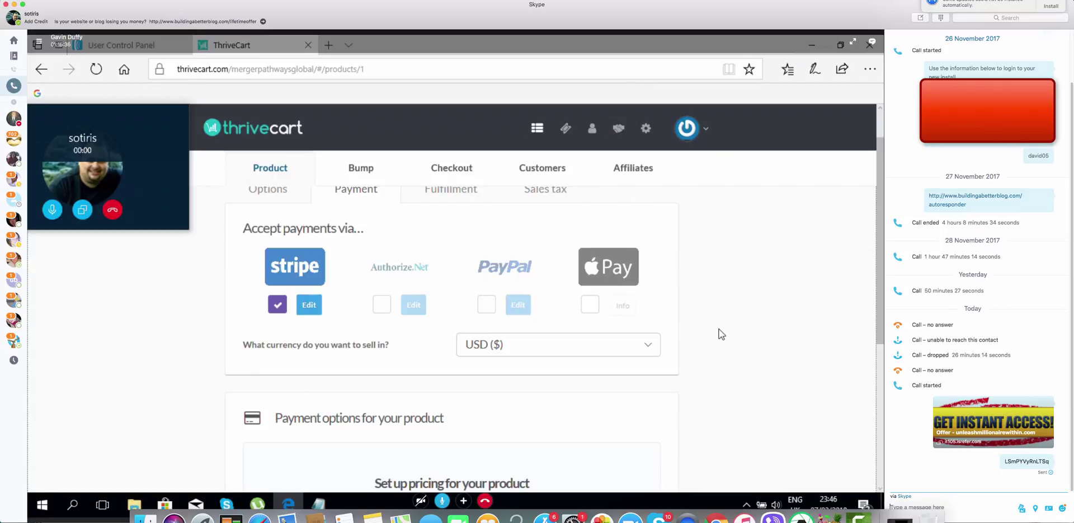
pyautogui.scroll(-5, 717, 329)
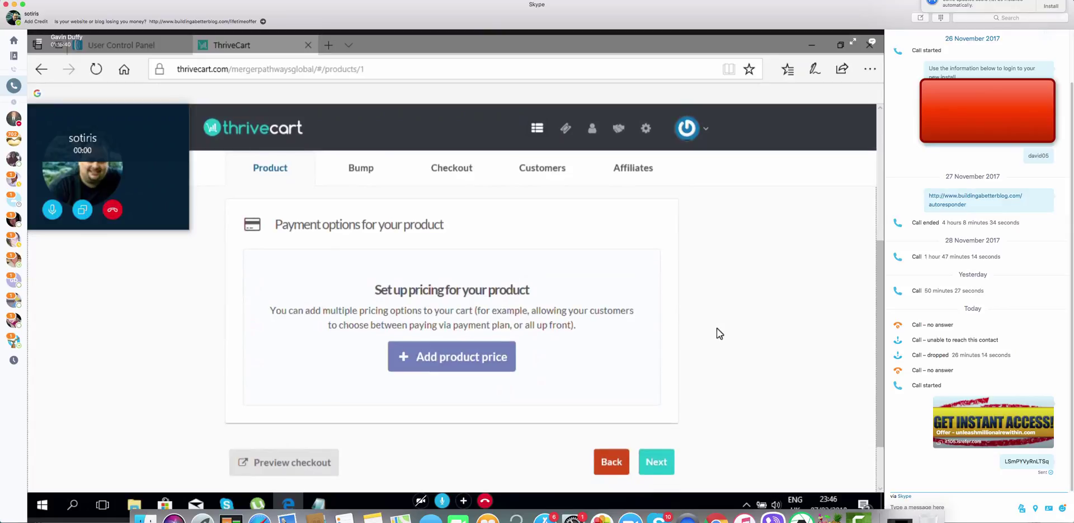
pyautogui.scroll(-2, 716, 328)
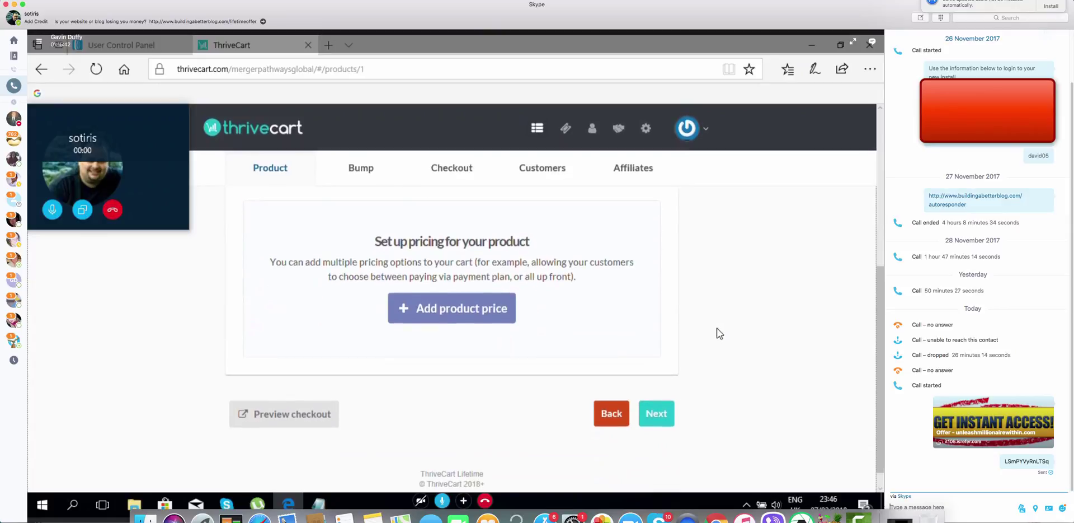
pyautogui.click(452, 309)
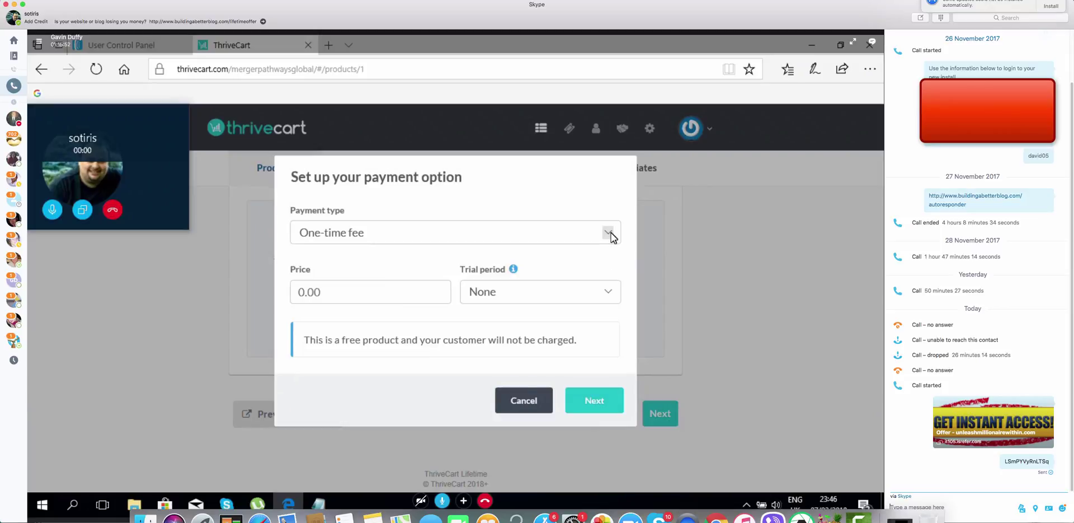
# Set the payment option to a one-time fee of 47.00 with trial period None
pyautogui.click(358, 302)
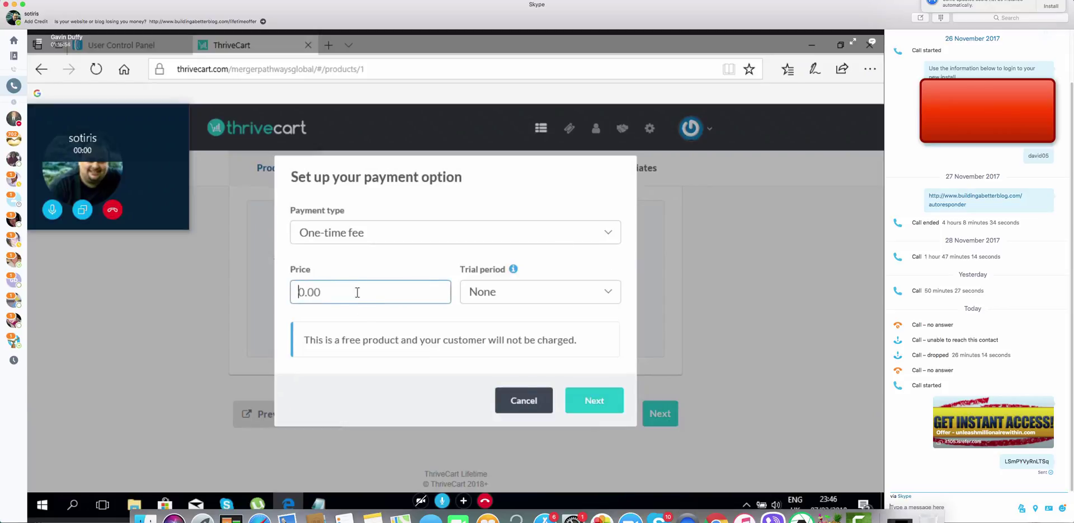
pyautogui.write('4')
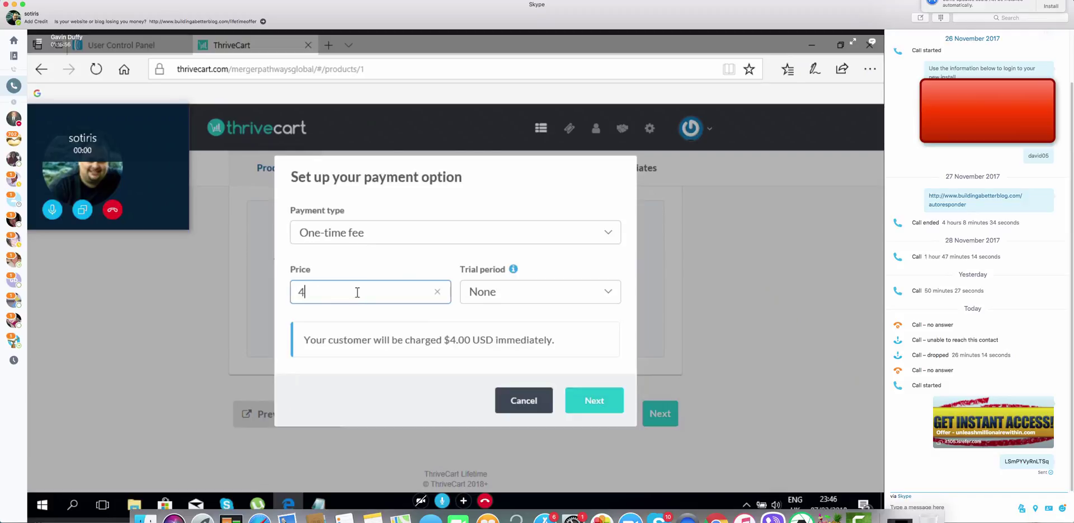
pyautogui.write('7')
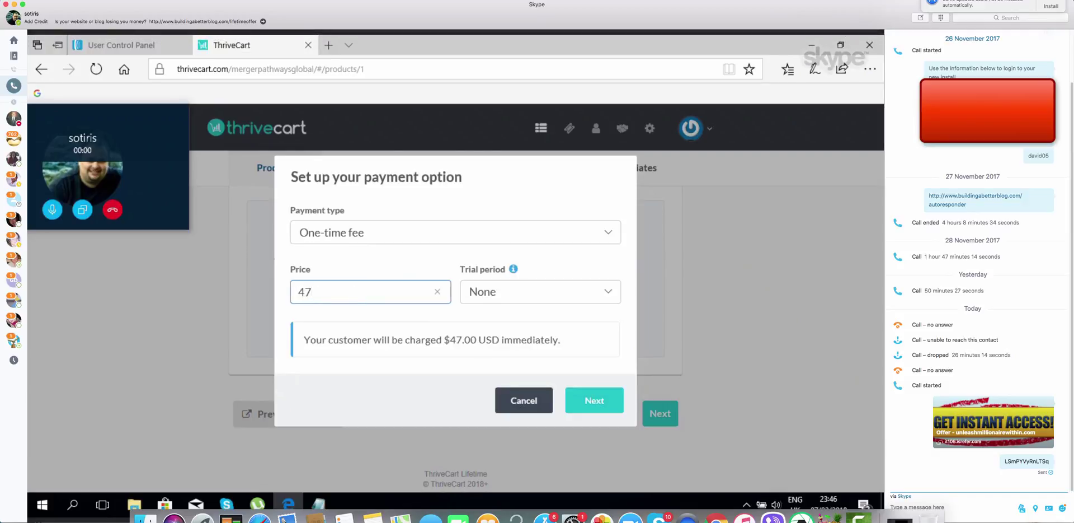
pyautogui.write('.00')
pyautogui.click(606, 297)
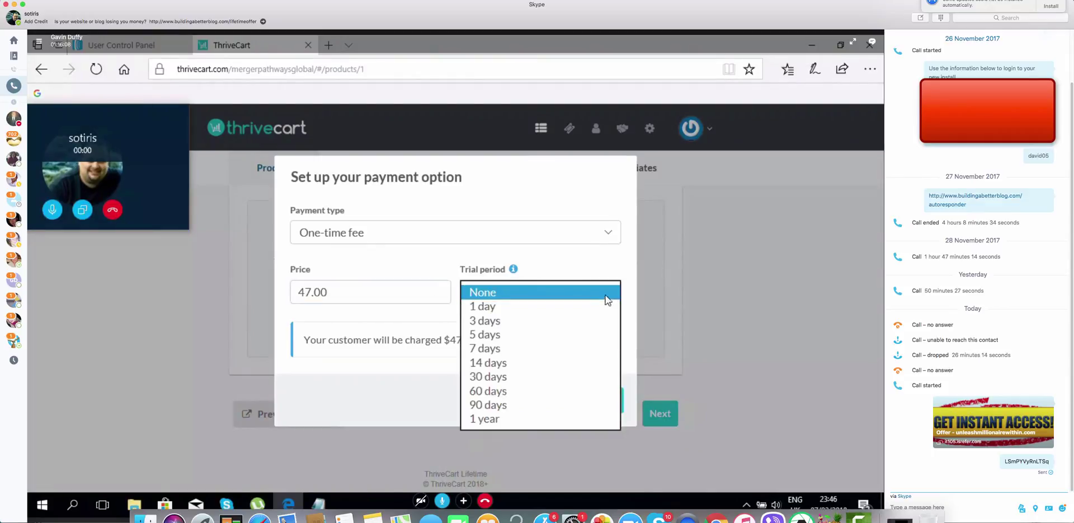
pyautogui.click(594, 293)
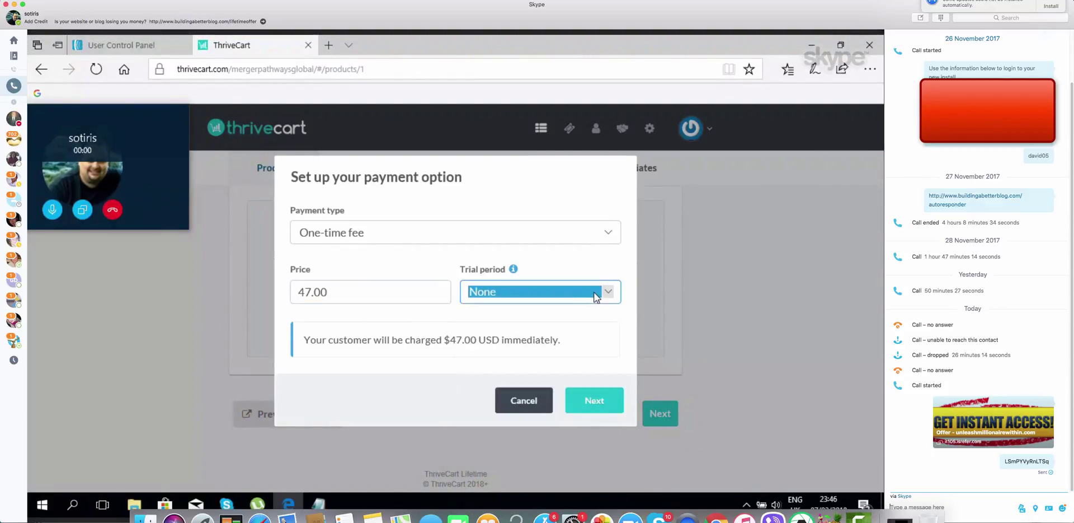
# Keep quantity Unlimited, allow only one purchase at a time, and save the $47.00 option
pyautogui.click(586, 393)
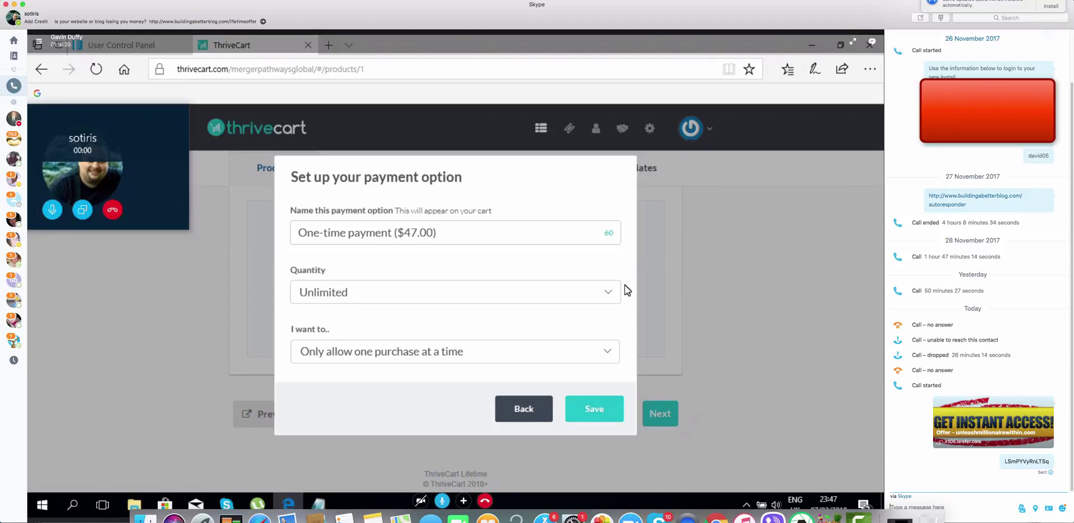
pyautogui.click(609, 291)
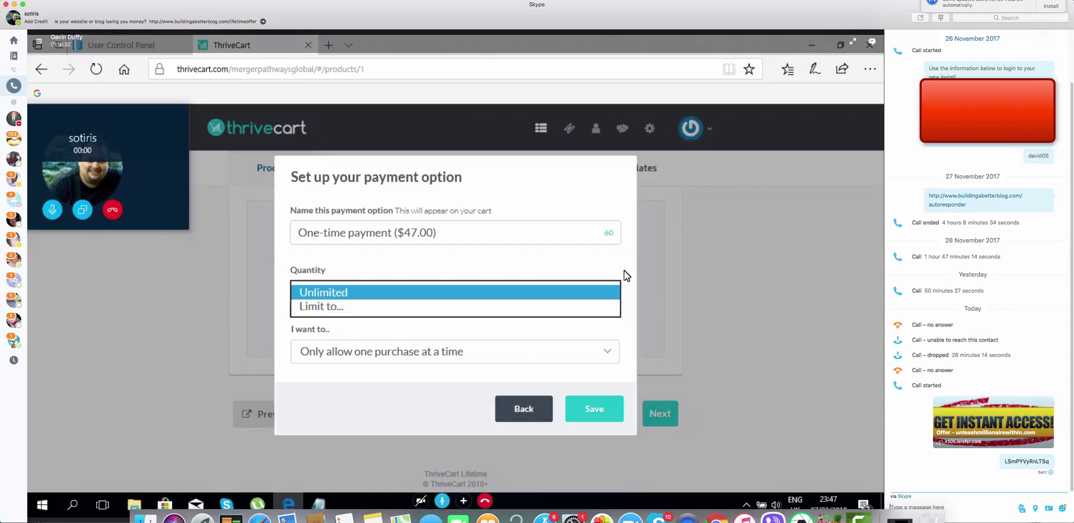
pyautogui.click(624, 274)
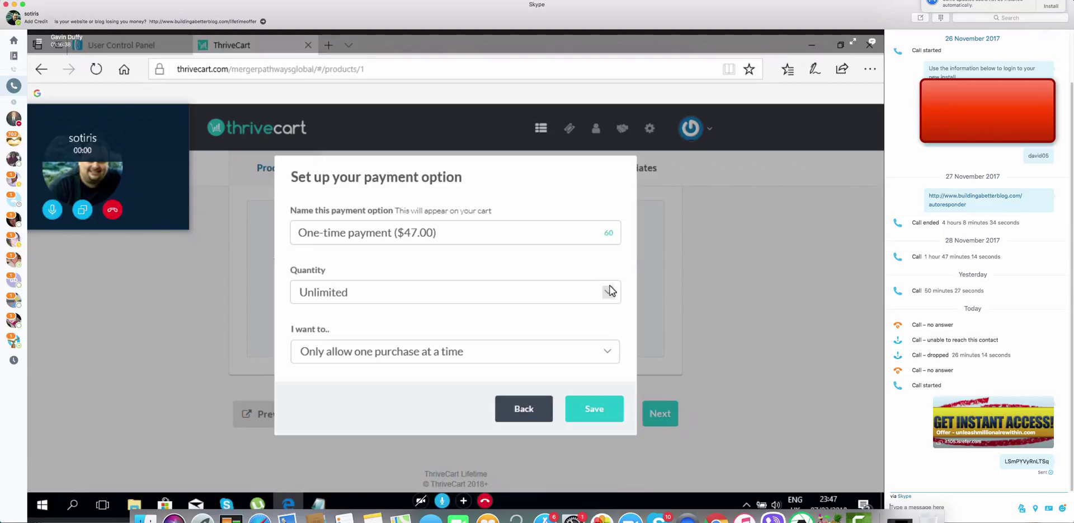
pyautogui.click(611, 350)
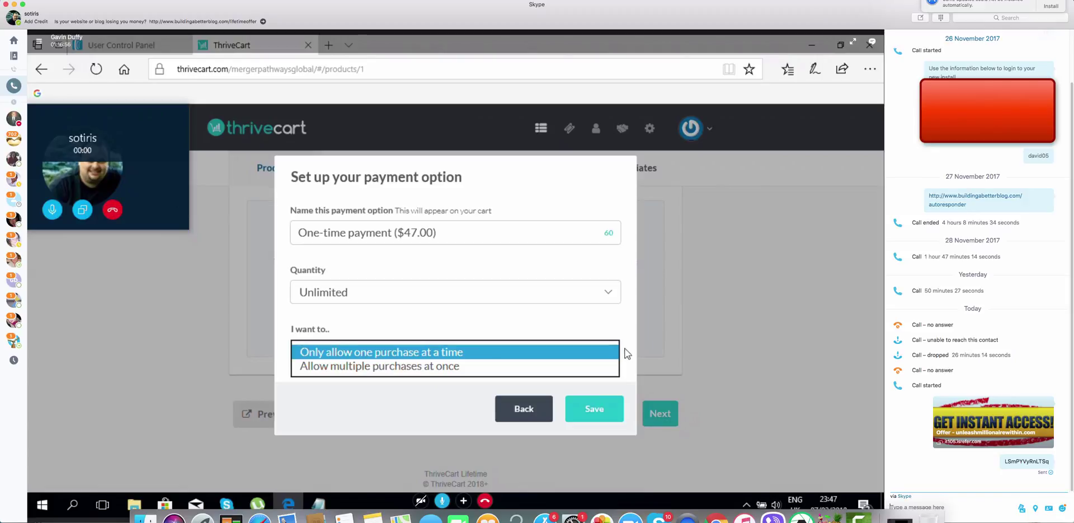
pyautogui.click(628, 364)
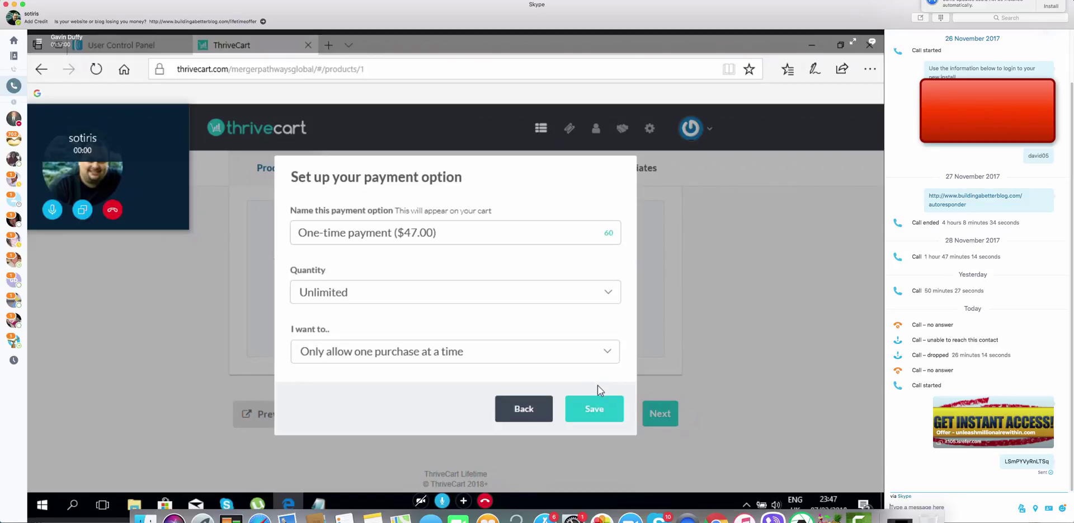
pyautogui.click(594, 410)
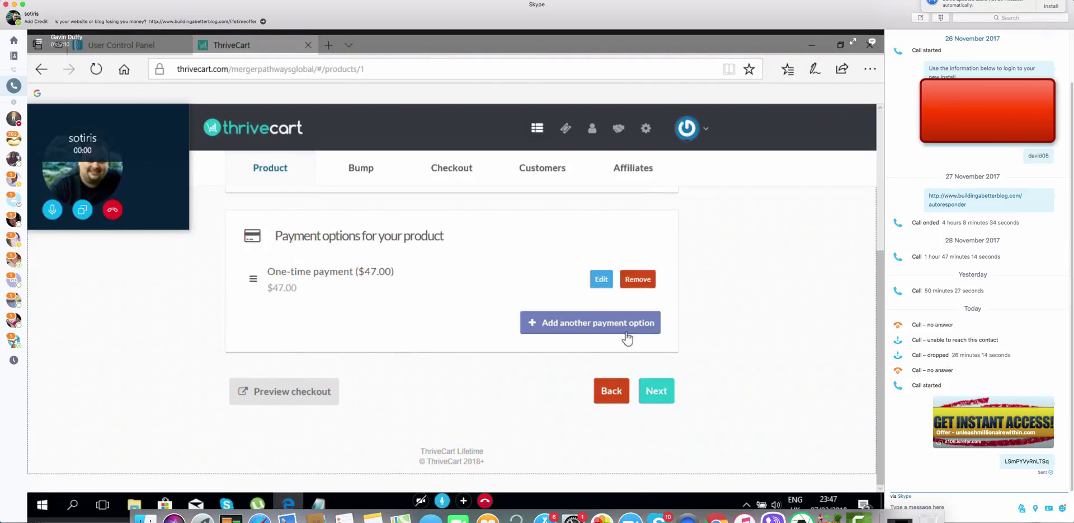
# Advance past the Kunaki and invoice options, then open a new browser tab
pyautogui.click(661, 392)
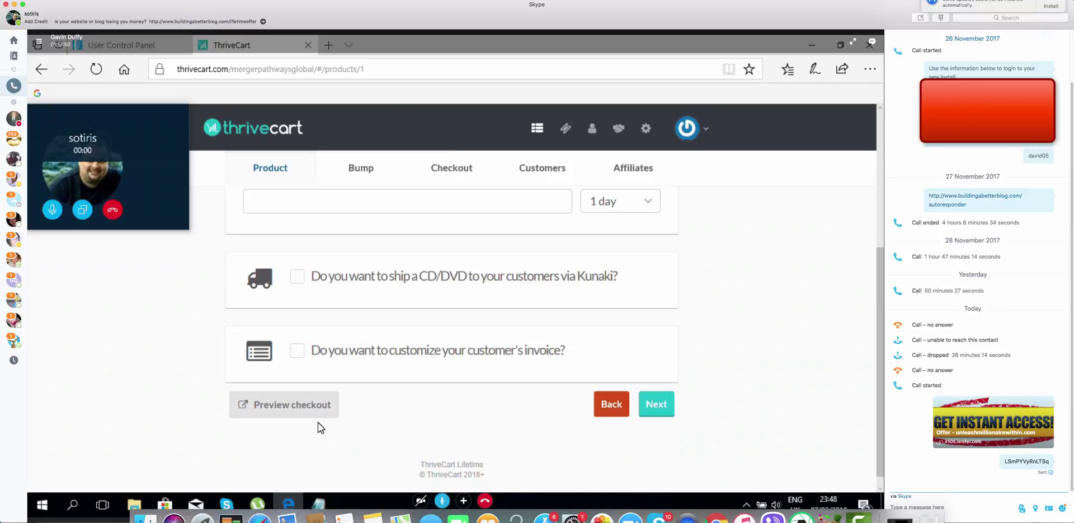
pyautogui.click(660, 407)
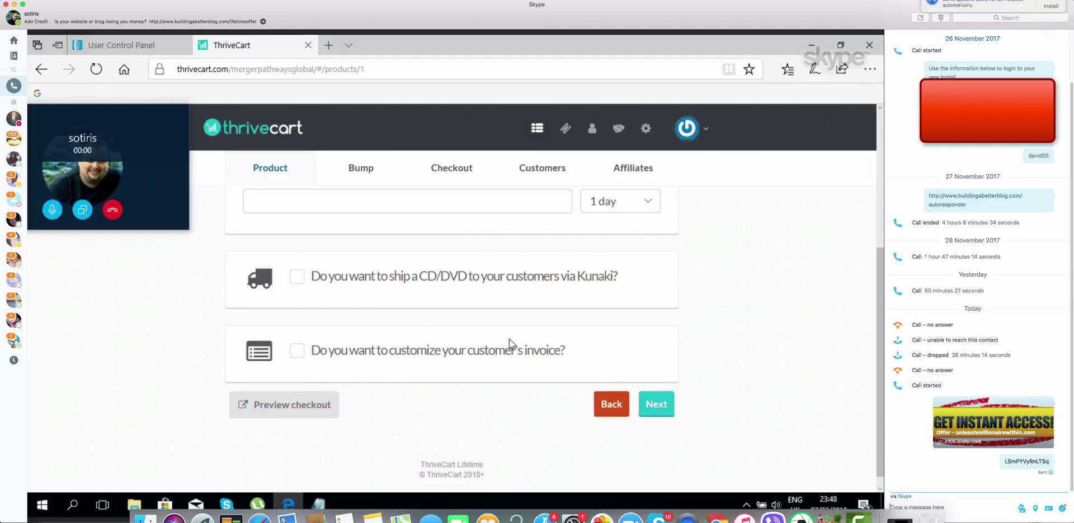
pyautogui.click(327, 45)
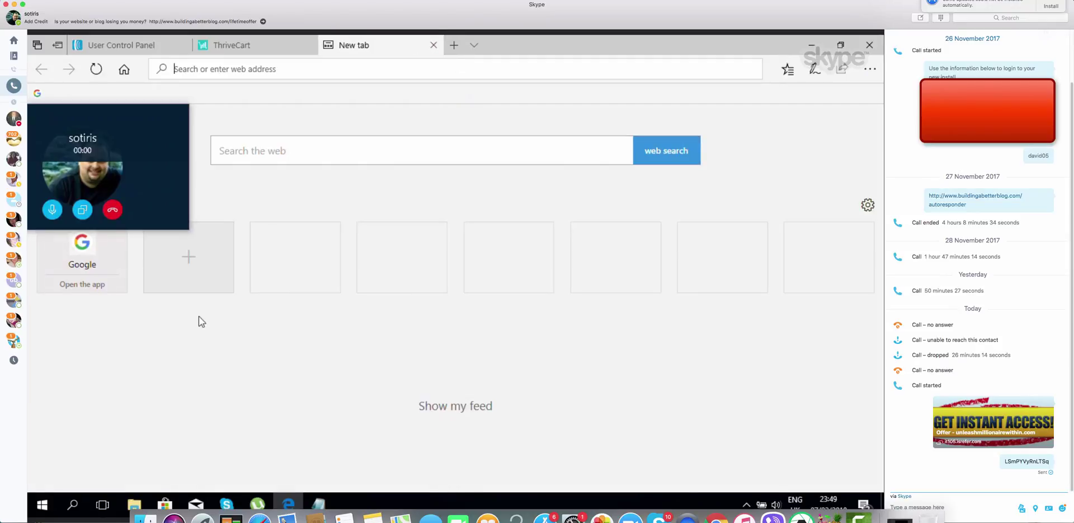
# Open Google in the new tab, moving the call window toward the centre
pyautogui.click(82, 255)
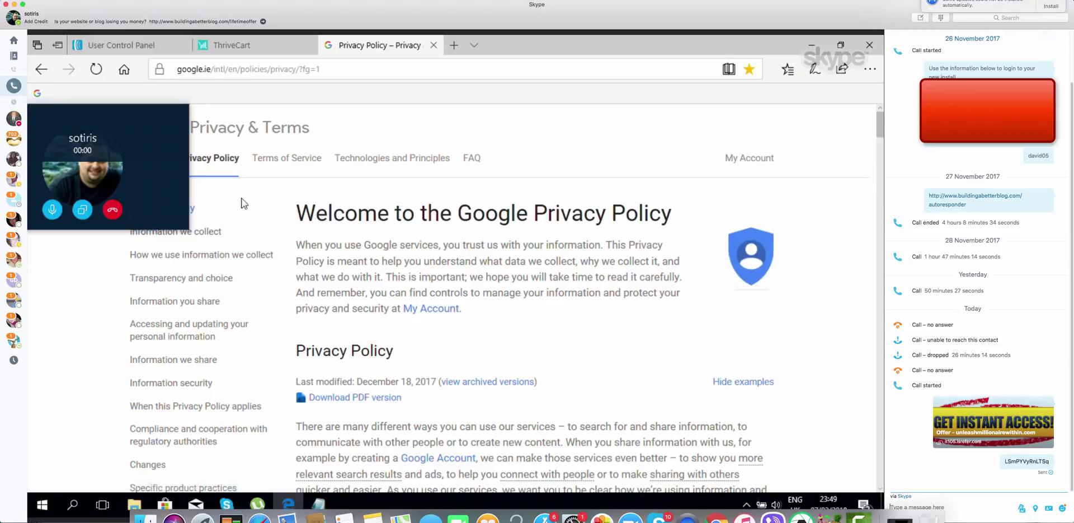
pyautogui.moveTo(144, 133); pyautogui.dragTo(642, 173)
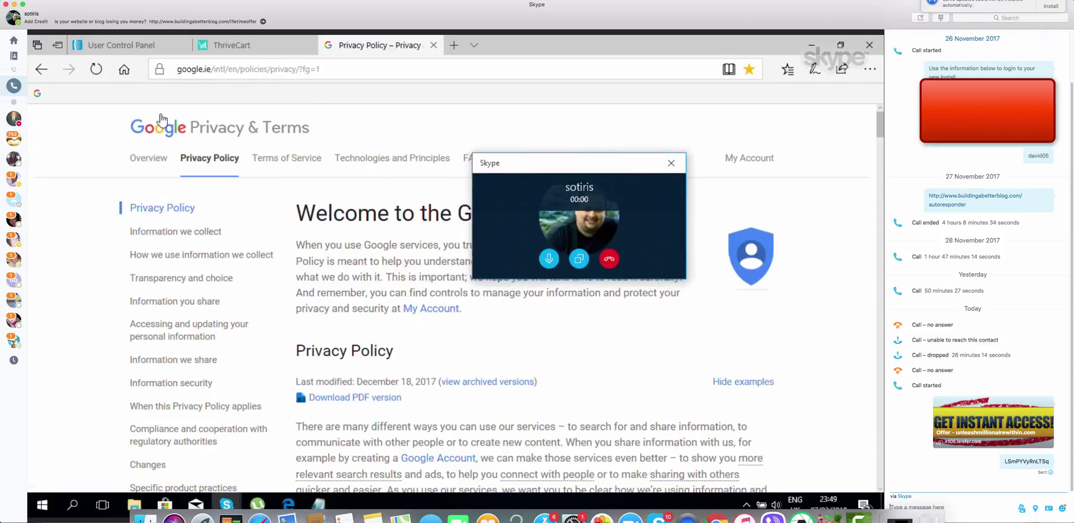
pyautogui.click(151, 130)
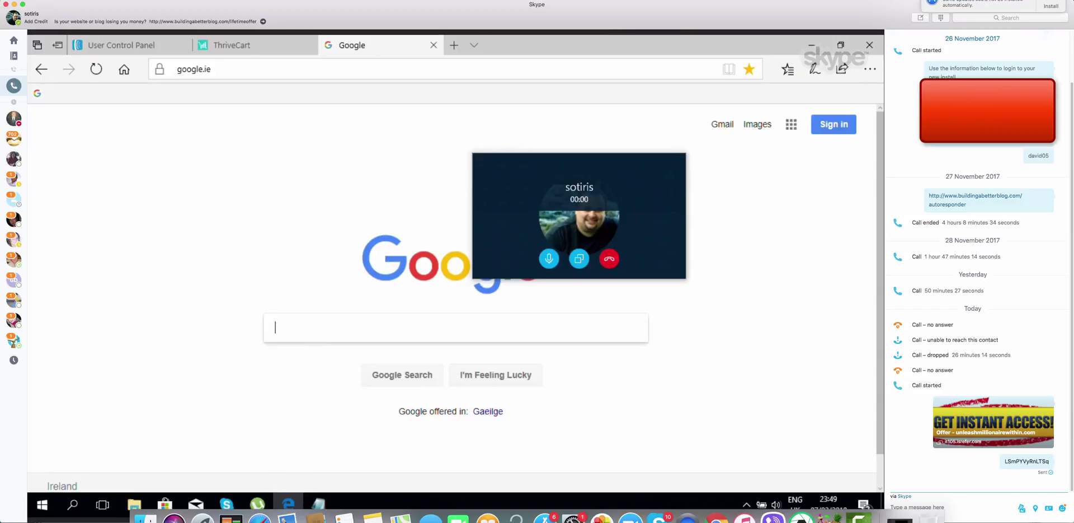
pyautogui.click(224, 72)
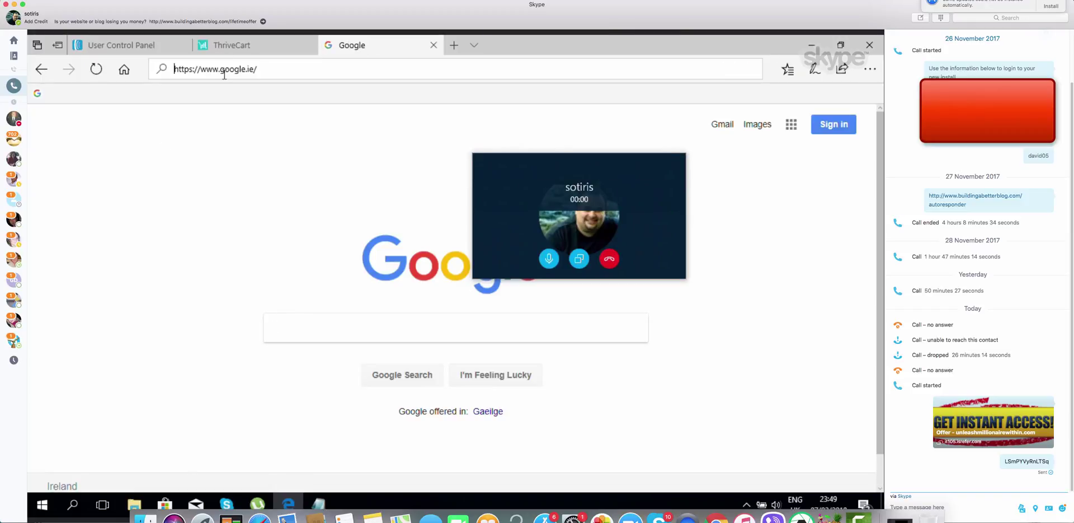
pyautogui.write('ht')
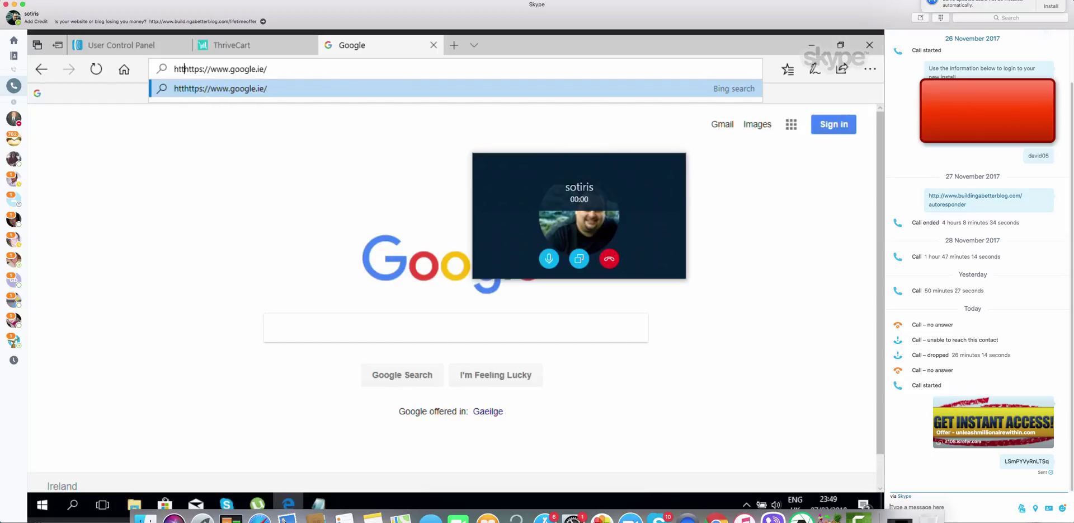
pyautogui.press('BackSpace')
pyautogui.press('BackSpace')
pyautogui.press('BackSpace')
pyautogui.press('End')
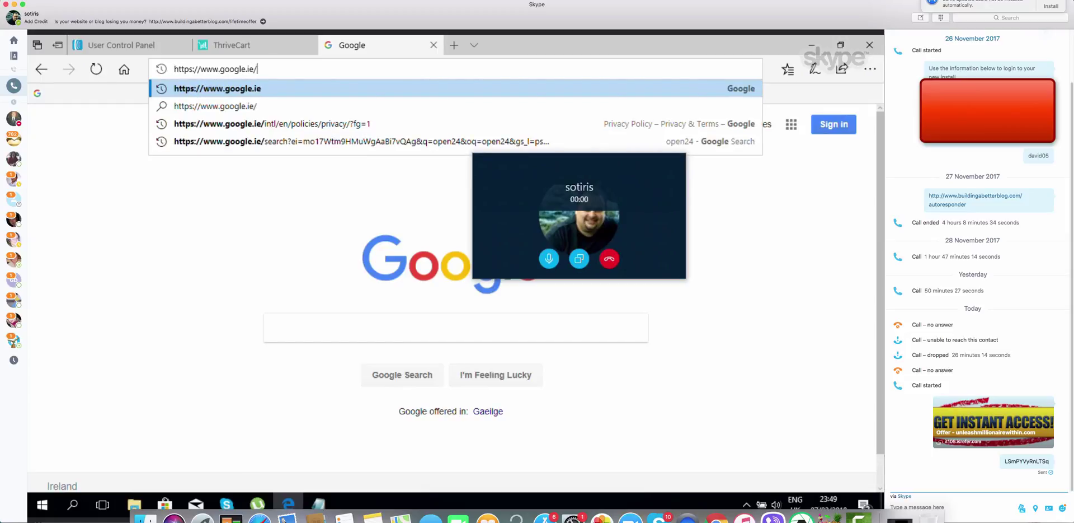
pyautogui.press('BackSpace')
pyautogui.press('BackSpace')
pyautogui.press('BackSpace')
pyautogui.press('BackSpace')
pyautogui.press('BackSpace')
pyautogui.press('BackSpace')
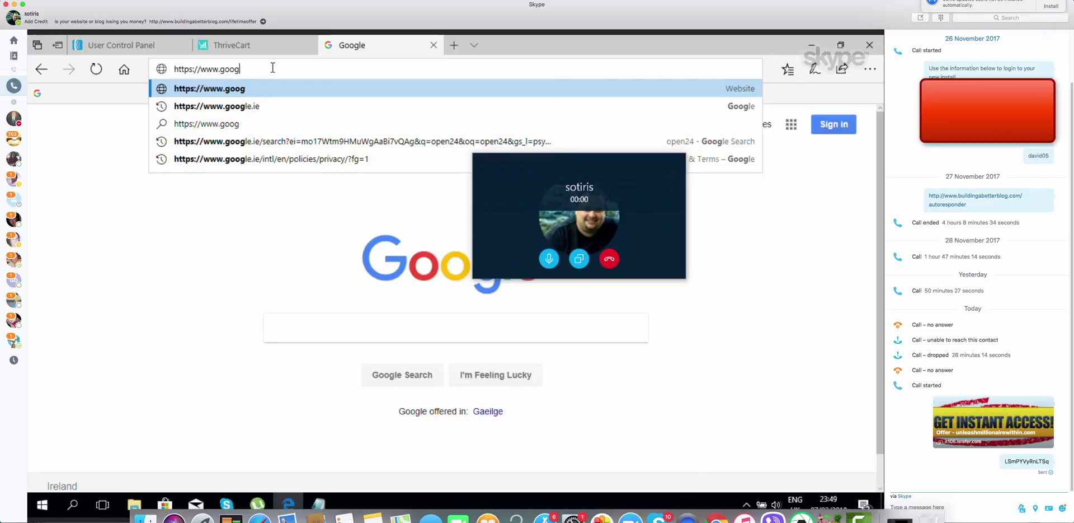
pyautogui.press('BackSpace')
pyautogui.press('BackSpace')
pyautogui.press('BackSpace')
pyautogui.press('BackSpace')
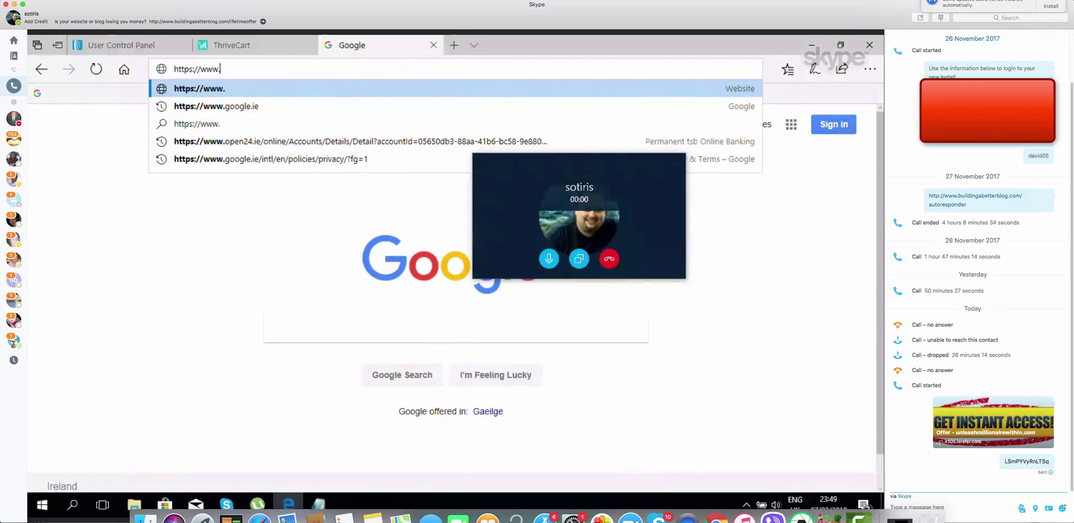
pyautogui.write('merger')
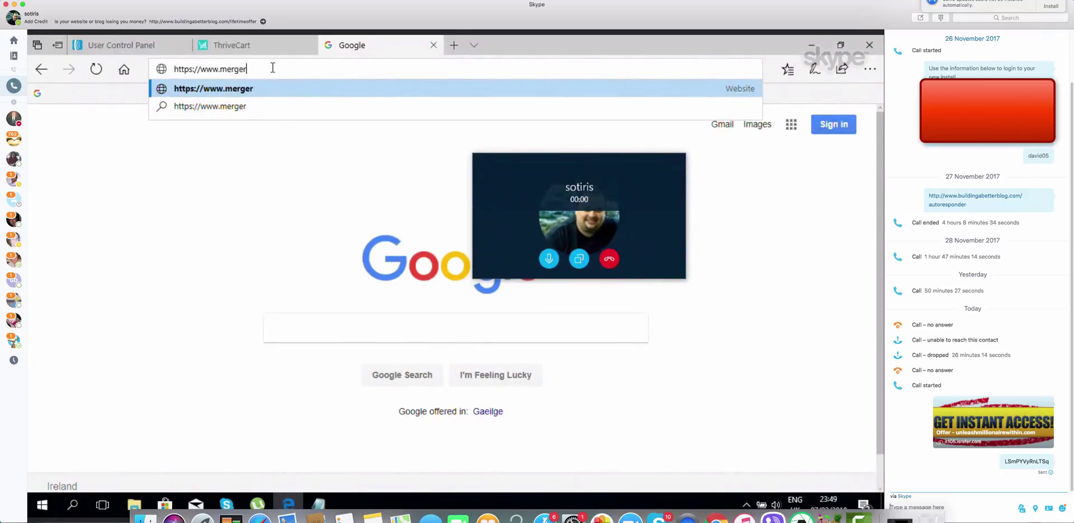
pyautogui.write('pathwaysglob')
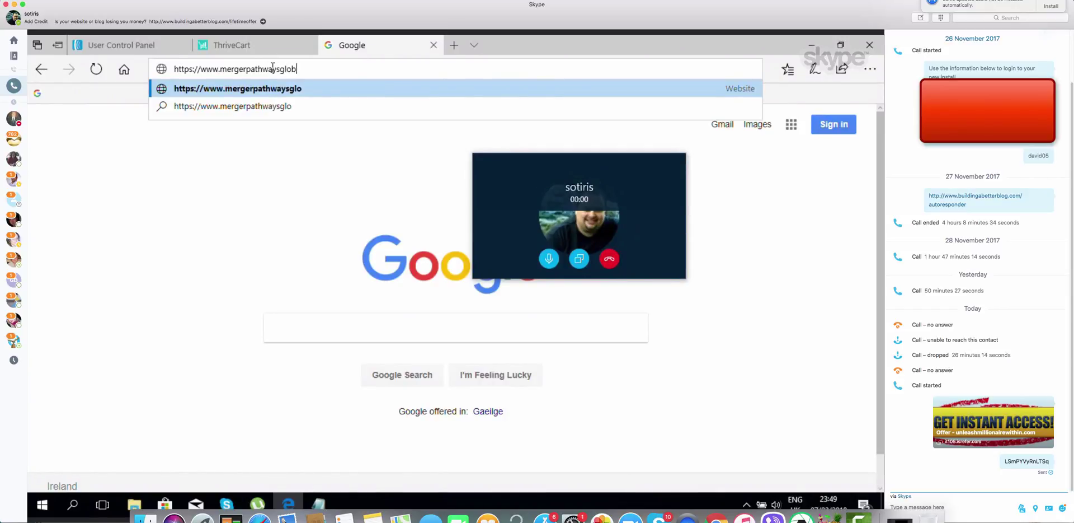
pyautogui.write('al.comwp')
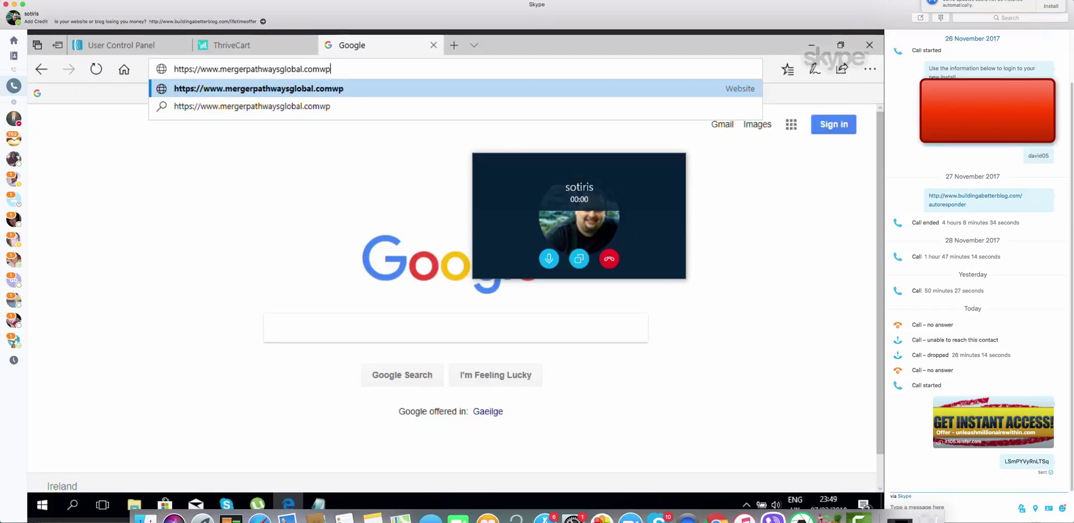
pyautogui.write('/ad,')
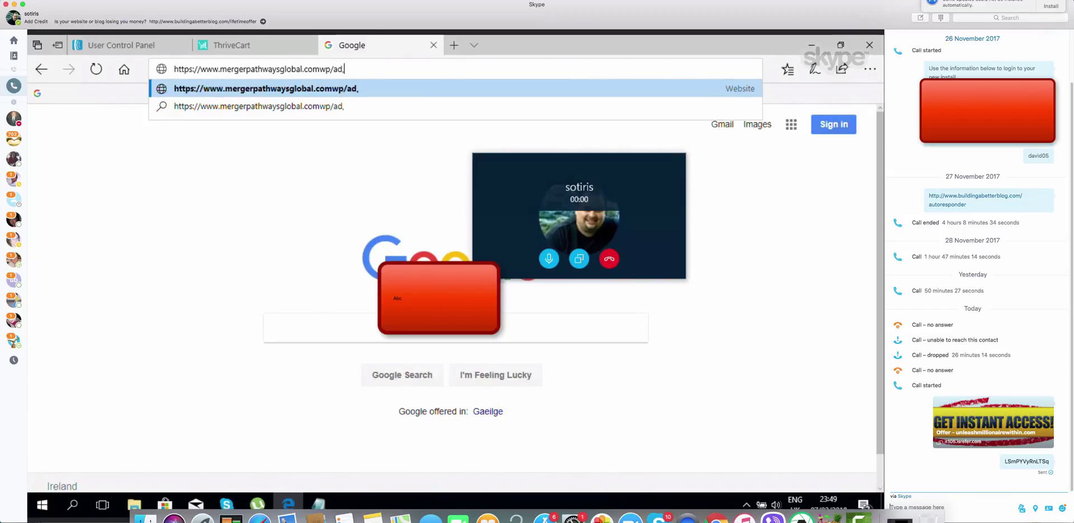
pyautogui.press('BackSpace')
pyautogui.press('BackSpace')
pyautogui.press('BackSpace')
pyautogui.press('BackSpace')
pyautogui.press('BackSpace')
pyautogui.press('BackSpace')
pyautogui.press('BackSpace')
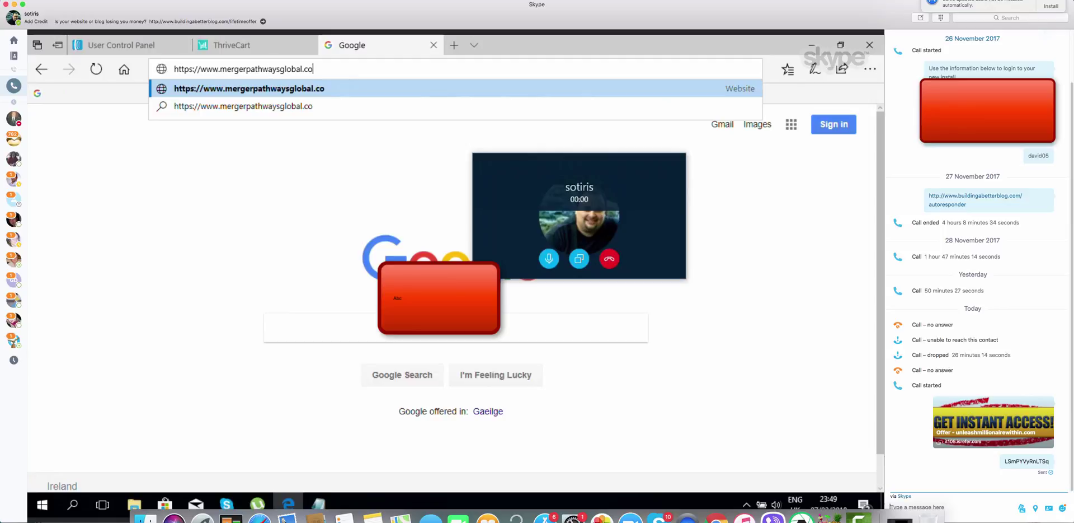
pyautogui.write('m/wp')
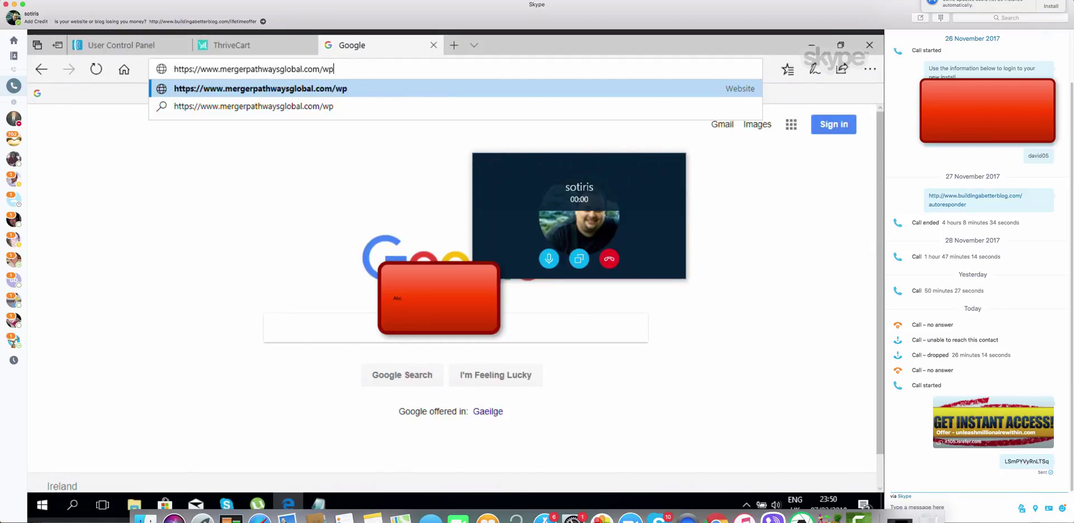
pyautogui.write('-admin')
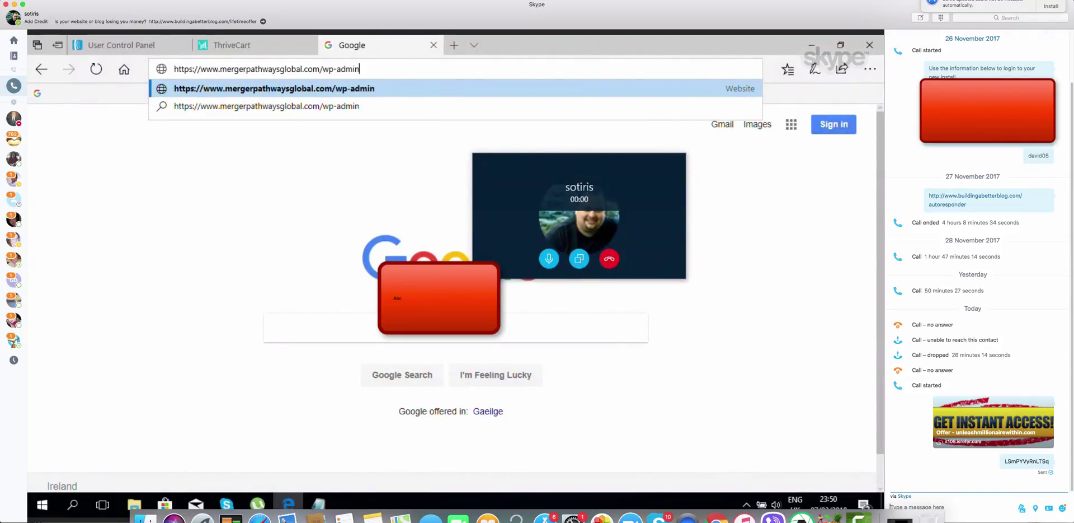
pyautogui.press('Return')
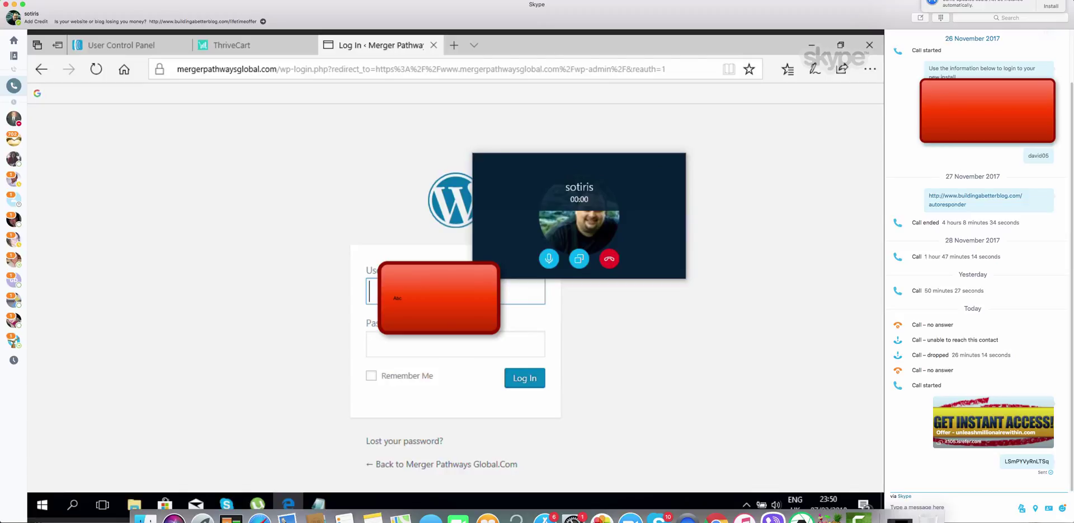
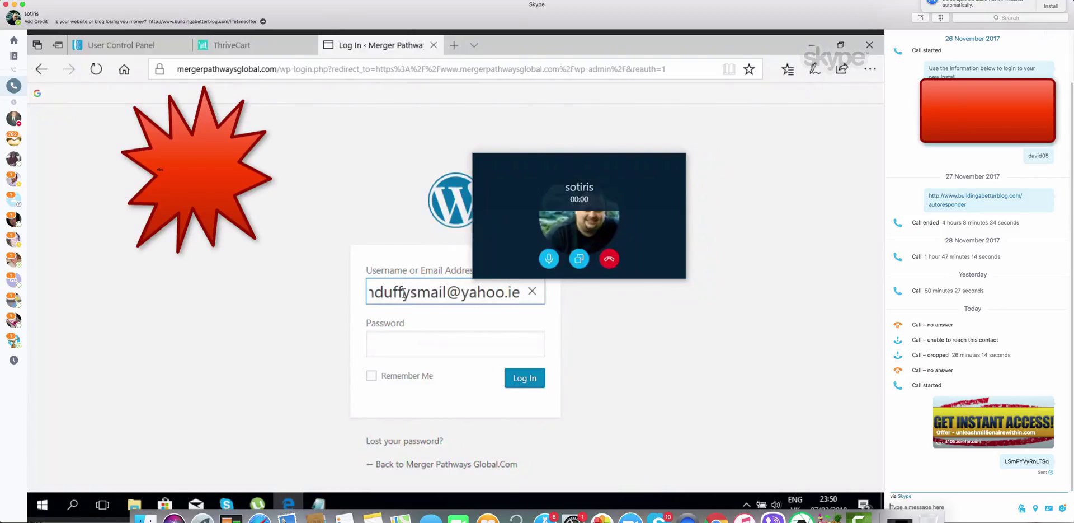
# Enter the account's e-mail address as the WordPress login username, then go to the Password field
pyautogui.click(431, 340)
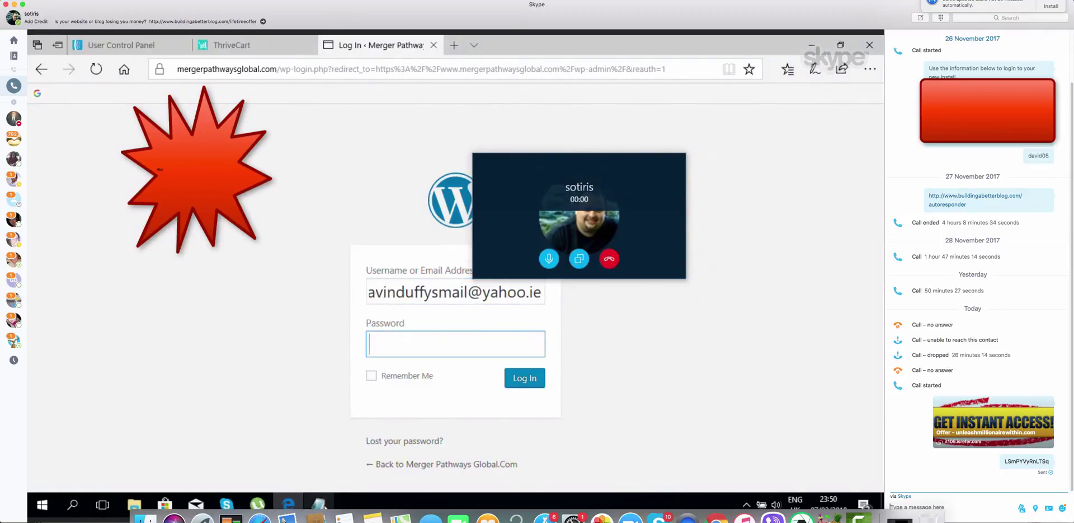
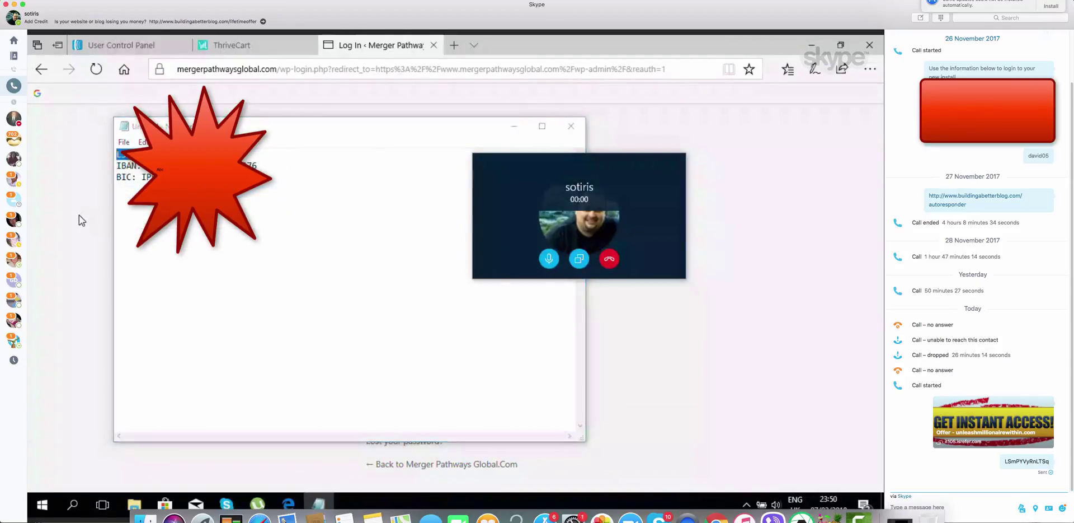
# Paste the copied password into the Password field of the WordPress login form
pyautogui.click(415, 340)
pyautogui.rightClick(415, 339)
pyautogui.click(431, 374)
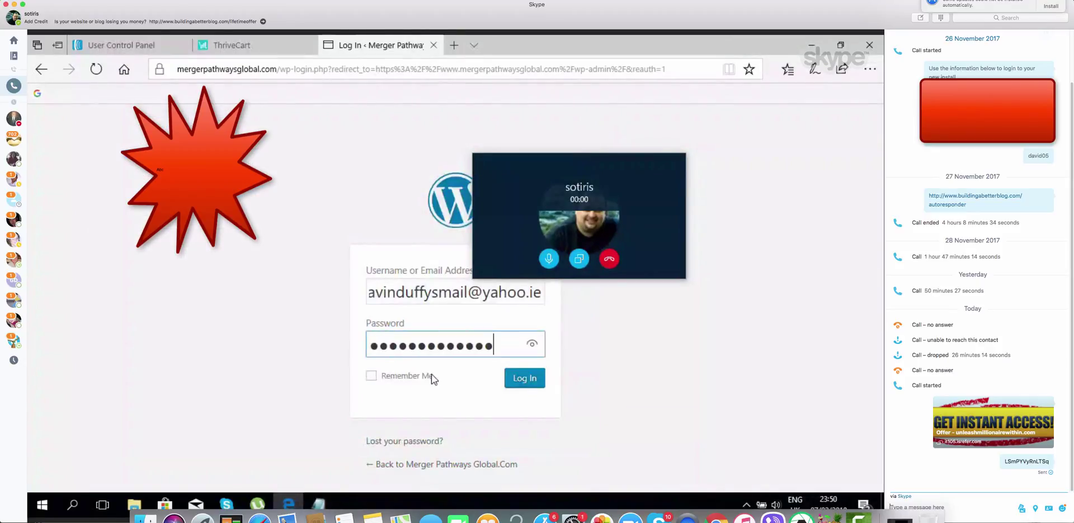
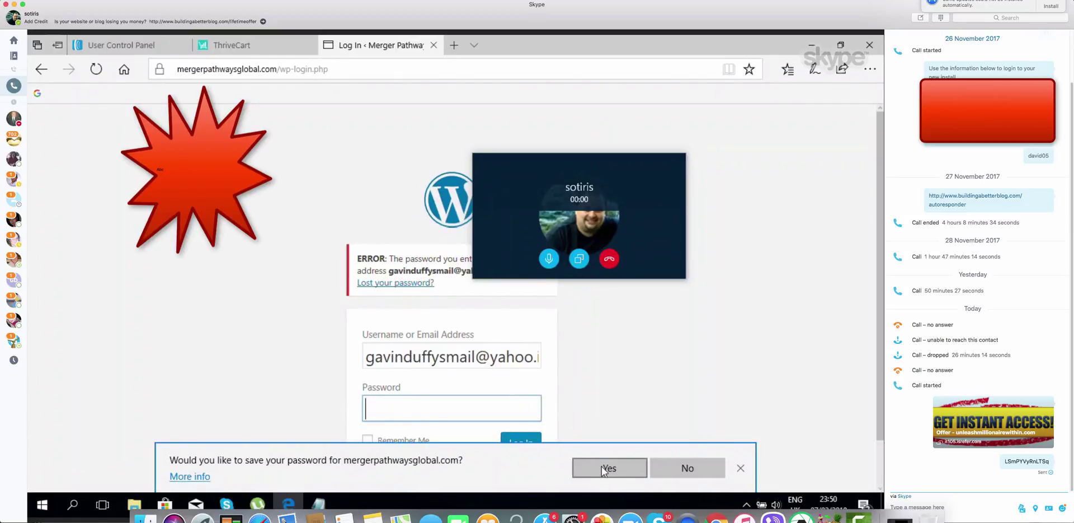
# Decline saving the password and move the Skype call window off the login form
pyautogui.click(679, 466)
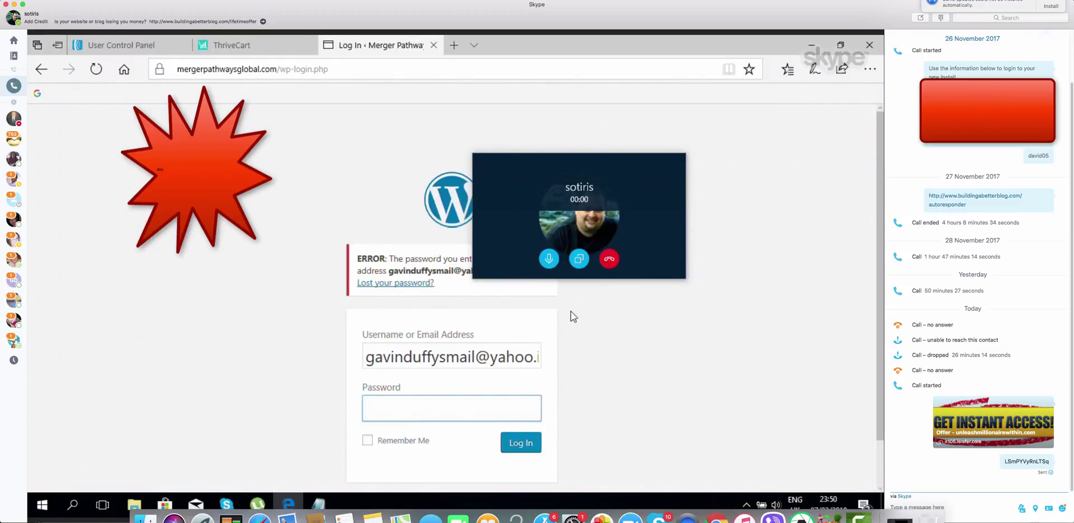
pyautogui.click(606, 358)
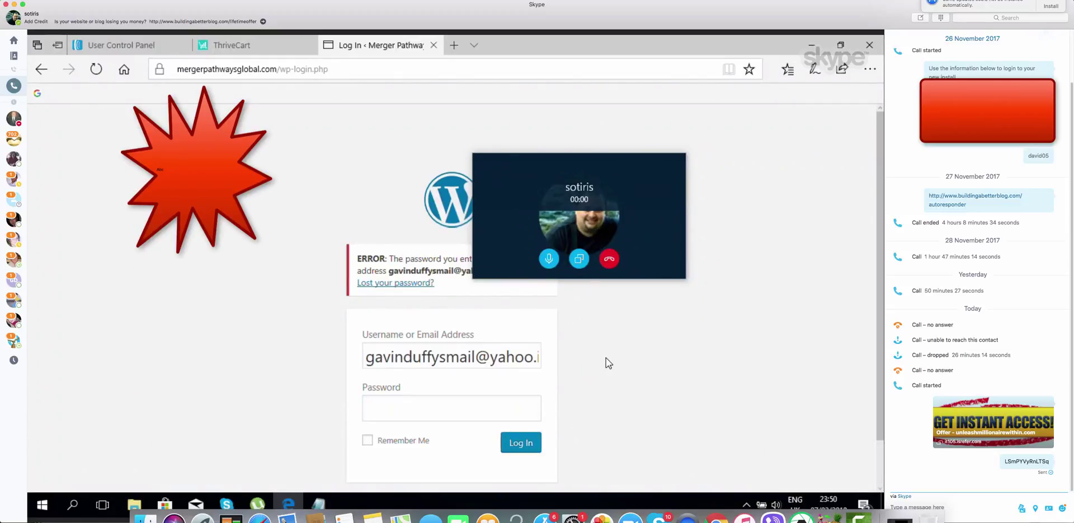
pyautogui.click(529, 357)
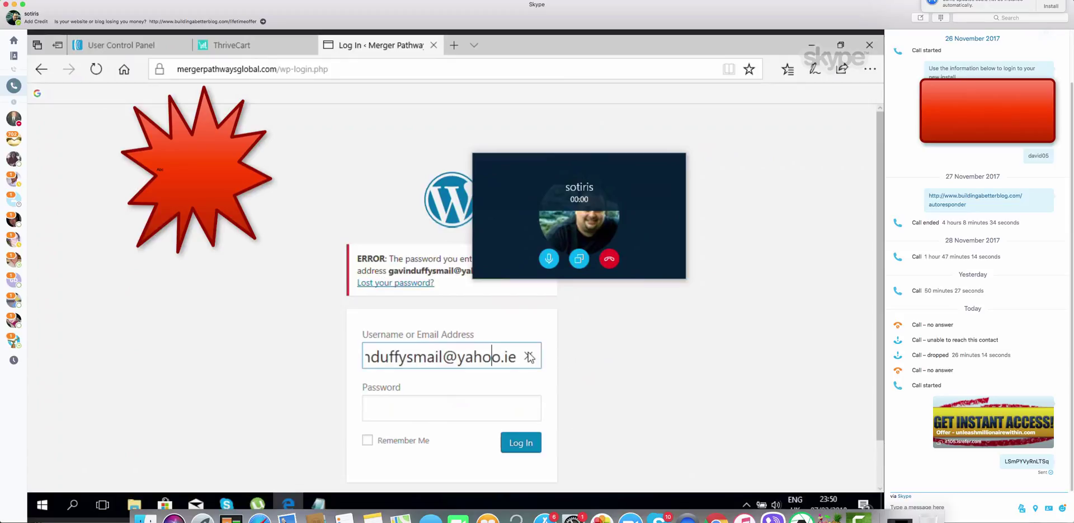
pyautogui.click(618, 326)
pyautogui.moveTo(644, 162); pyautogui.dragTo(245, 109)
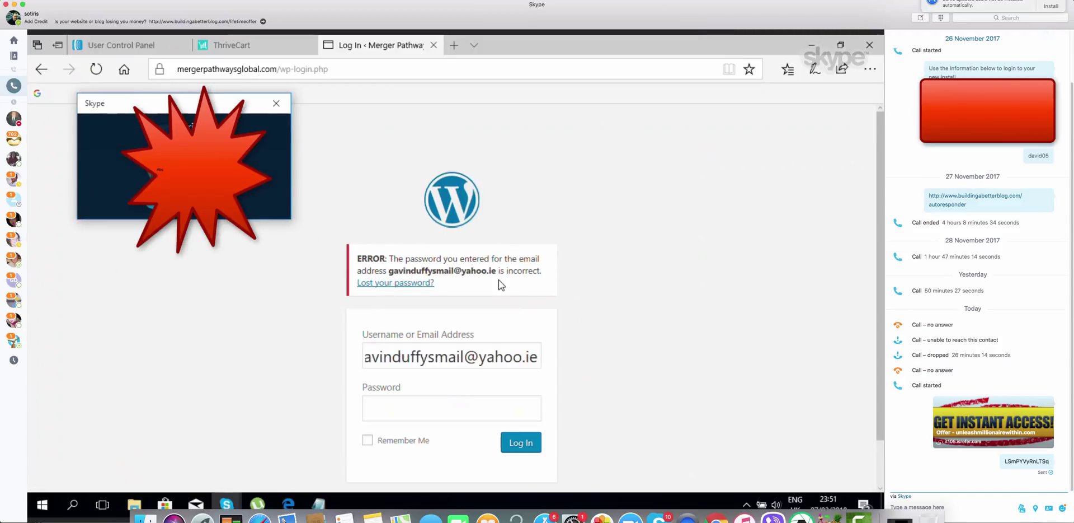
pyautogui.click(528, 351)
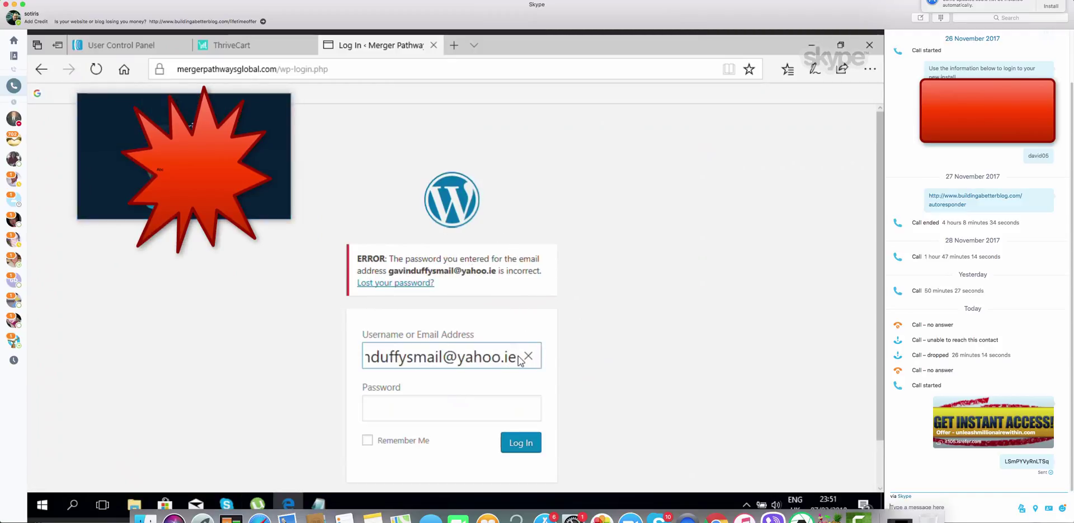
pyautogui.click(520, 356)
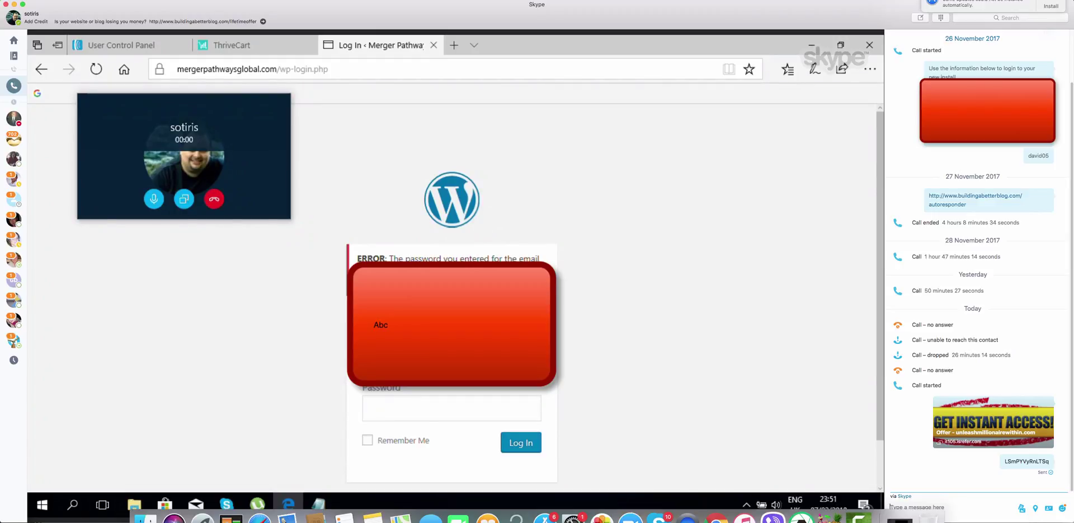
# Paste the password into WordPress, retry logging in, and dismiss the save-password prompt
pyautogui.click(431, 400)
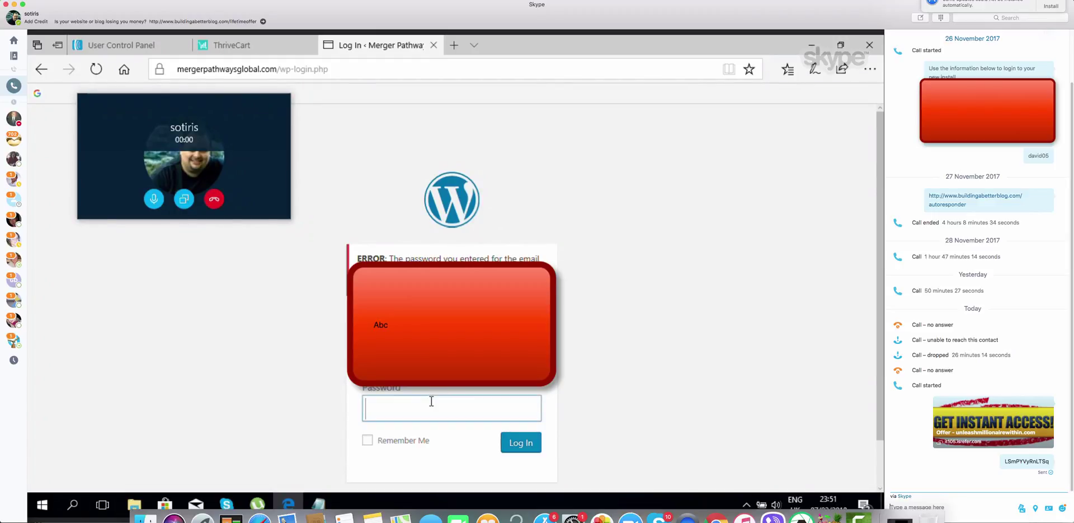
pyautogui.rightClick(432, 401)
pyautogui.click(455, 438)
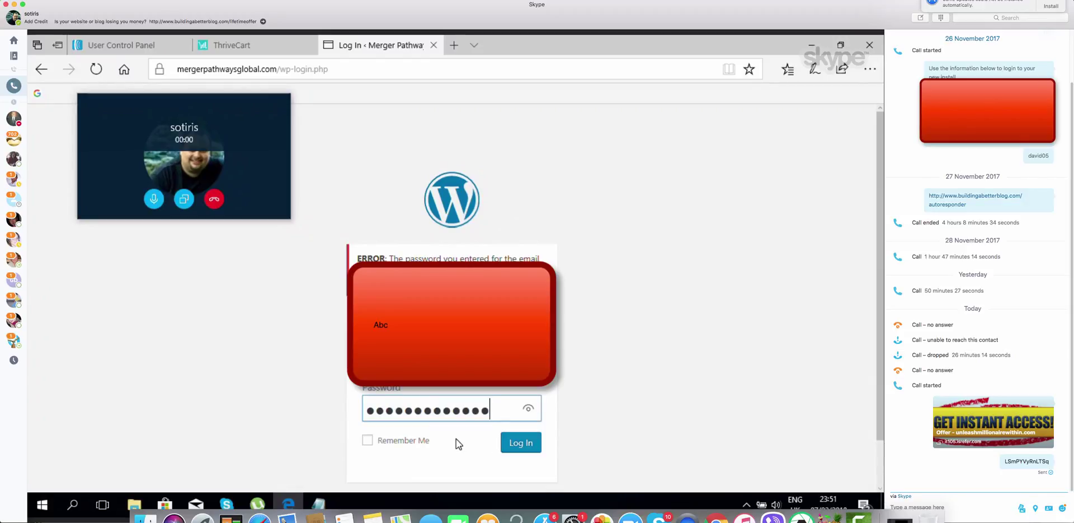
pyautogui.click(522, 443)
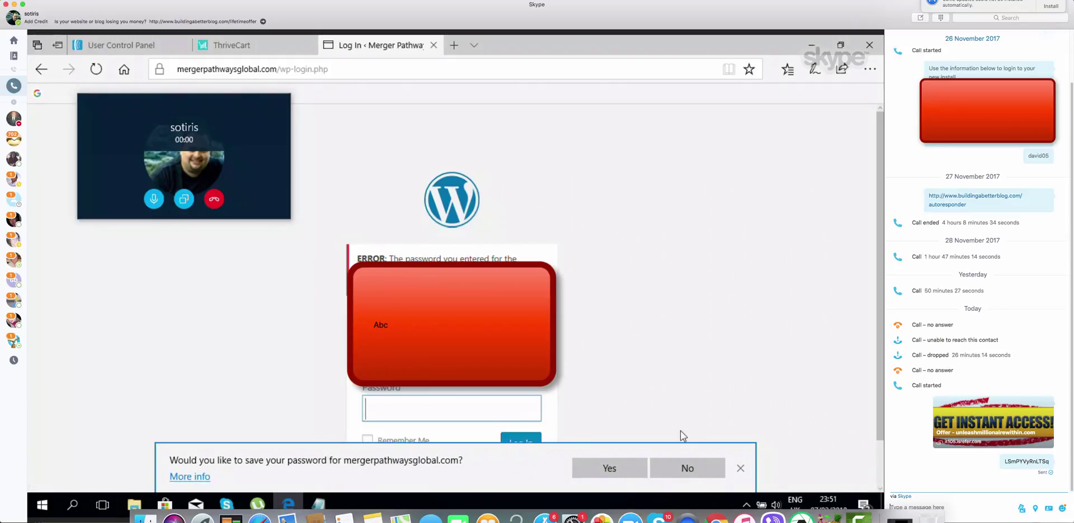
pyautogui.click(663, 469)
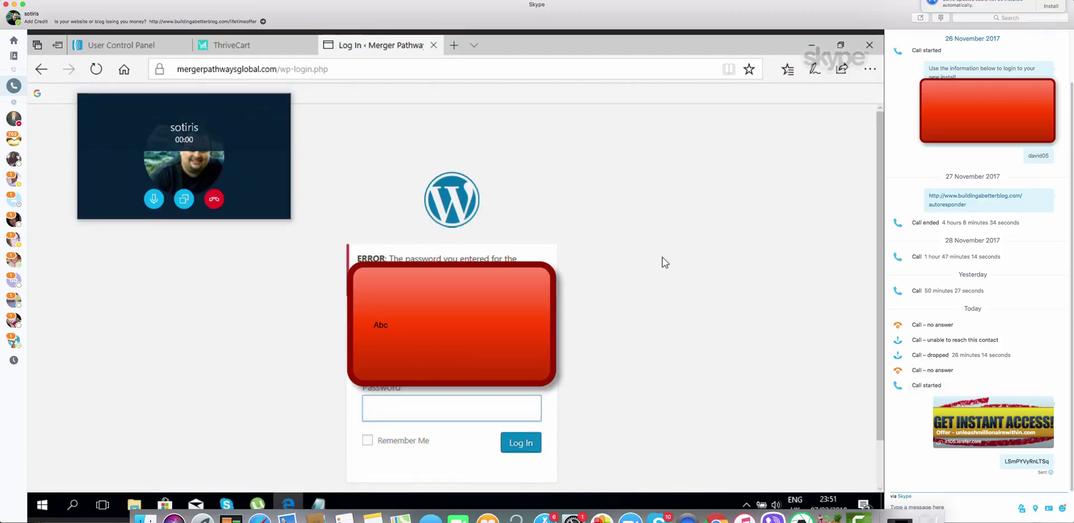
# Look over the AWeber overview and ThriveCart products tabs, then return to the WordPress login
pyautogui.moveTo(236, 44)
pyautogui.click(116, 37)
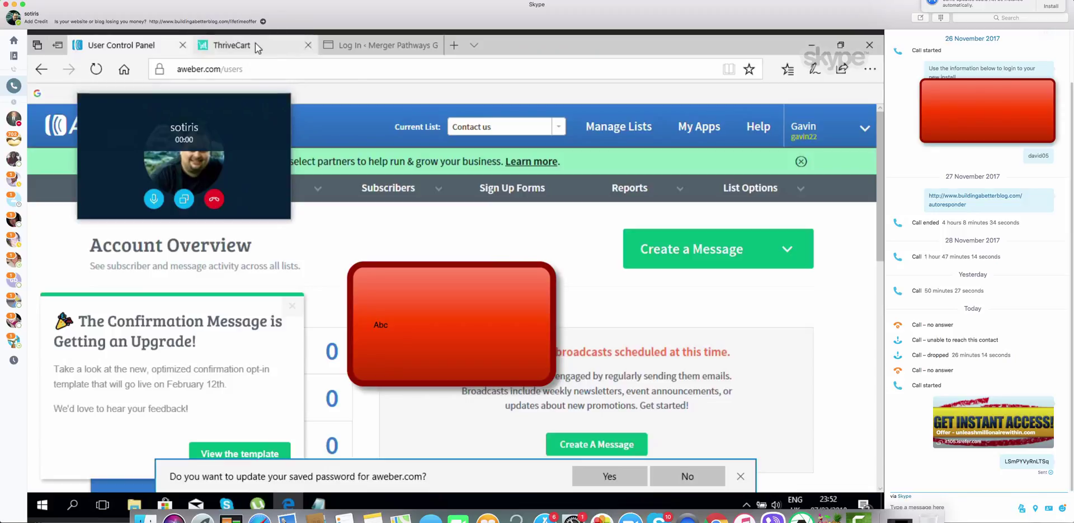
pyautogui.click(255, 43)
pyautogui.click(360, 48)
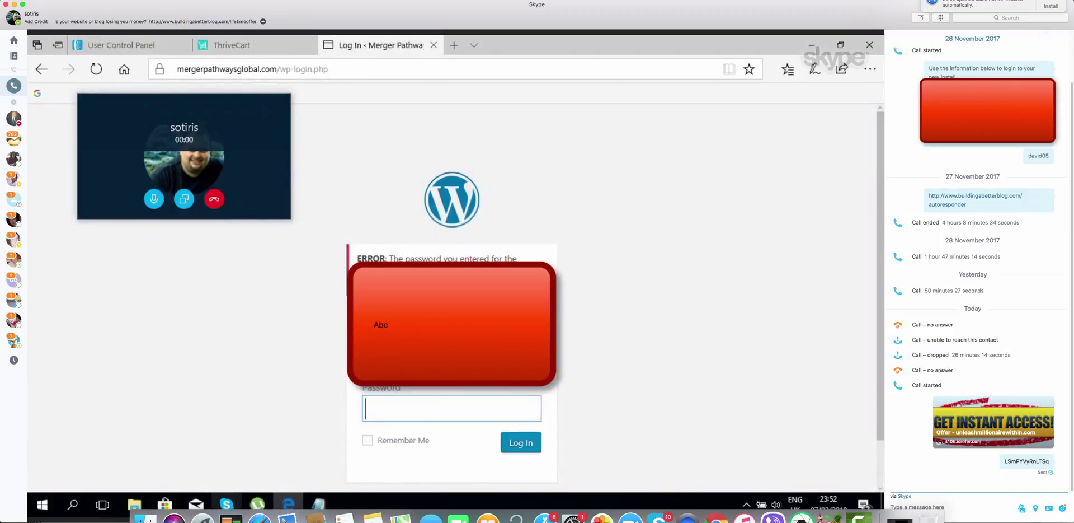
# Copy the shared password from the Skype chat, paste it in and try logging in again
pyautogui.moveTo(226, 504)
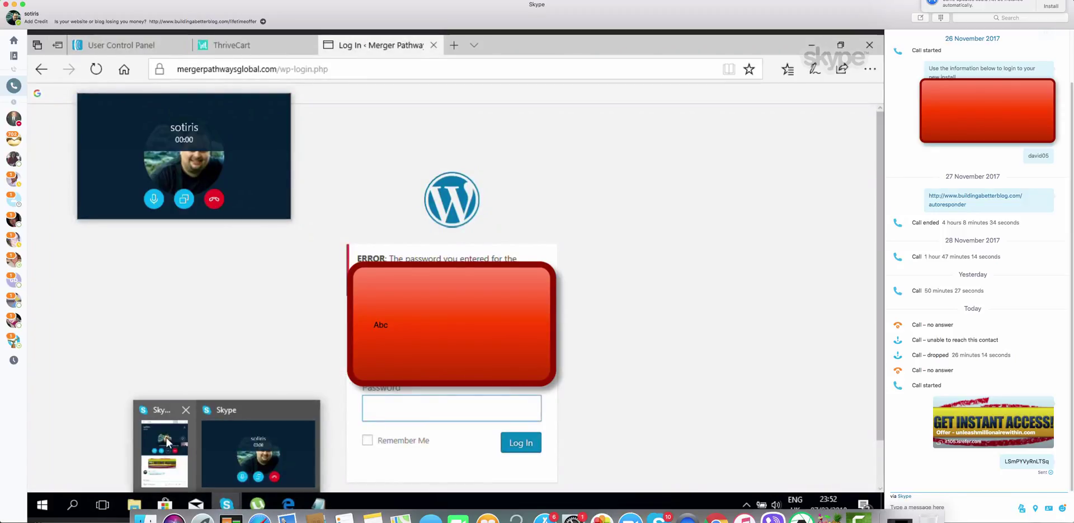
pyautogui.moveTo(165, 439)
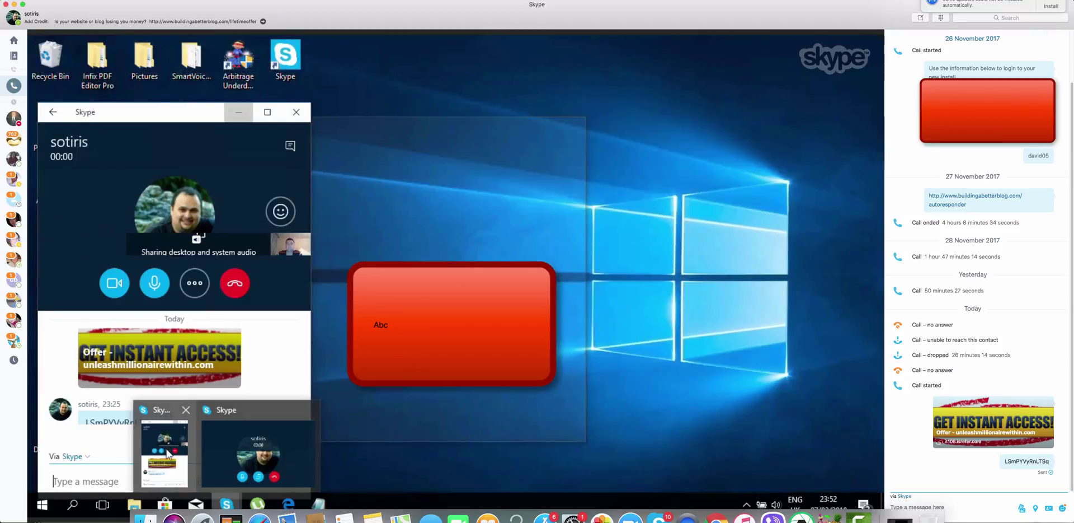
pyautogui.click(167, 450)
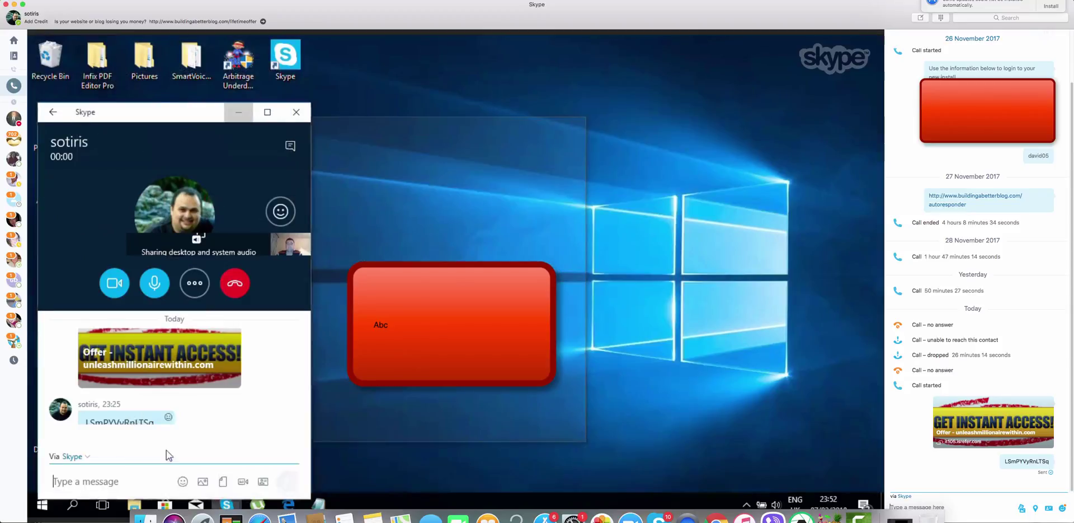
pyautogui.doubleClick(143, 419)
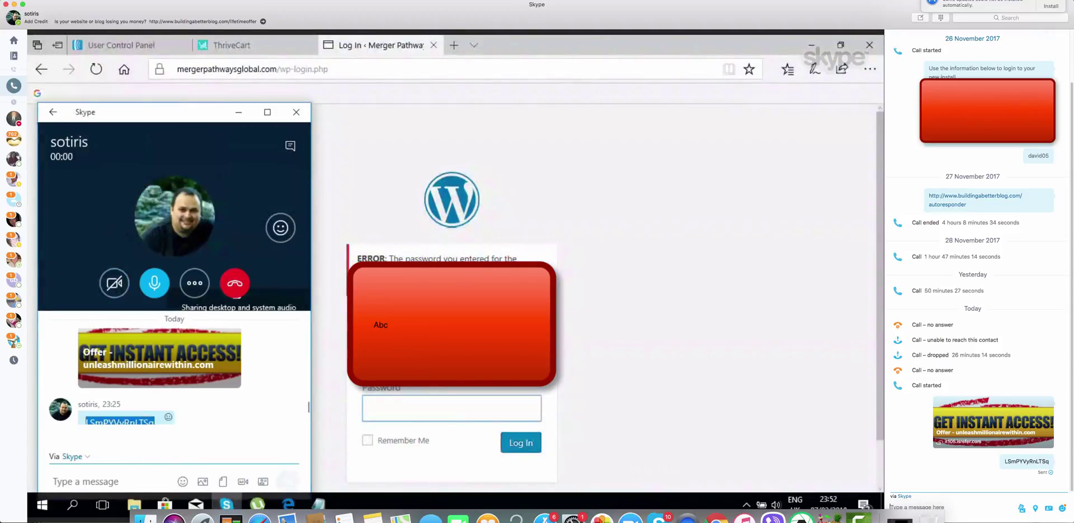
pyautogui.rightClick(146, 422)
pyautogui.click(140, 379)
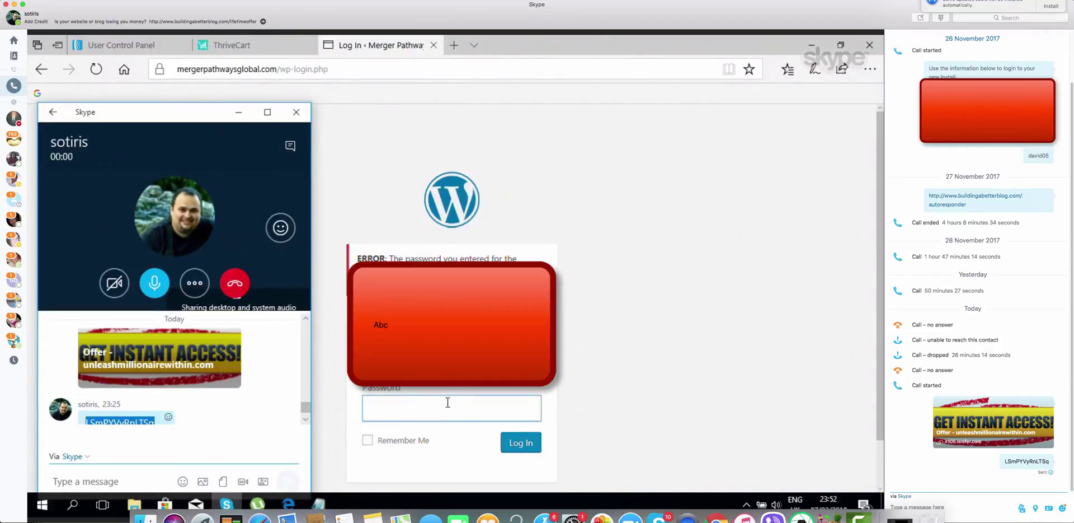
pyautogui.rightClick(448, 403)
pyautogui.click(456, 440)
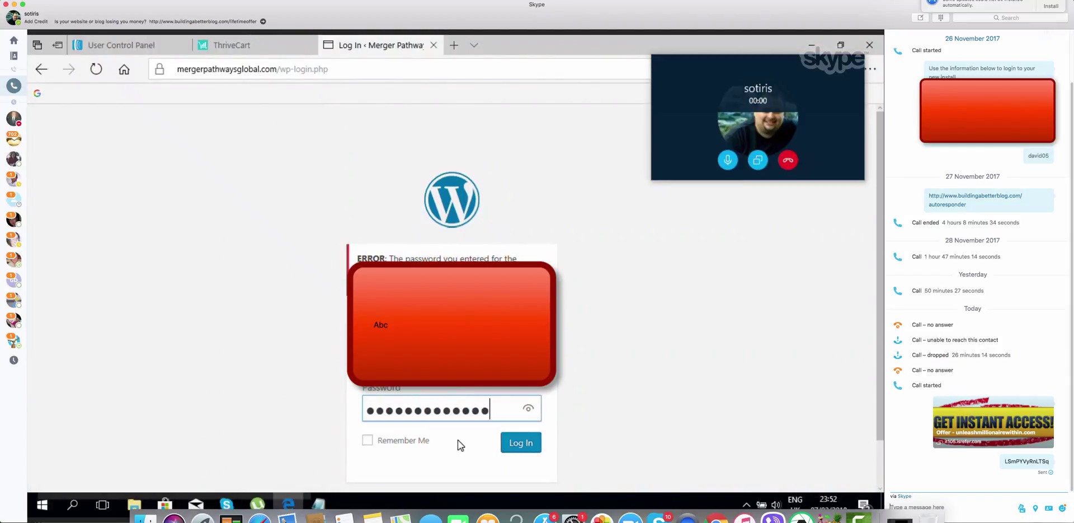
pyautogui.click(510, 442)
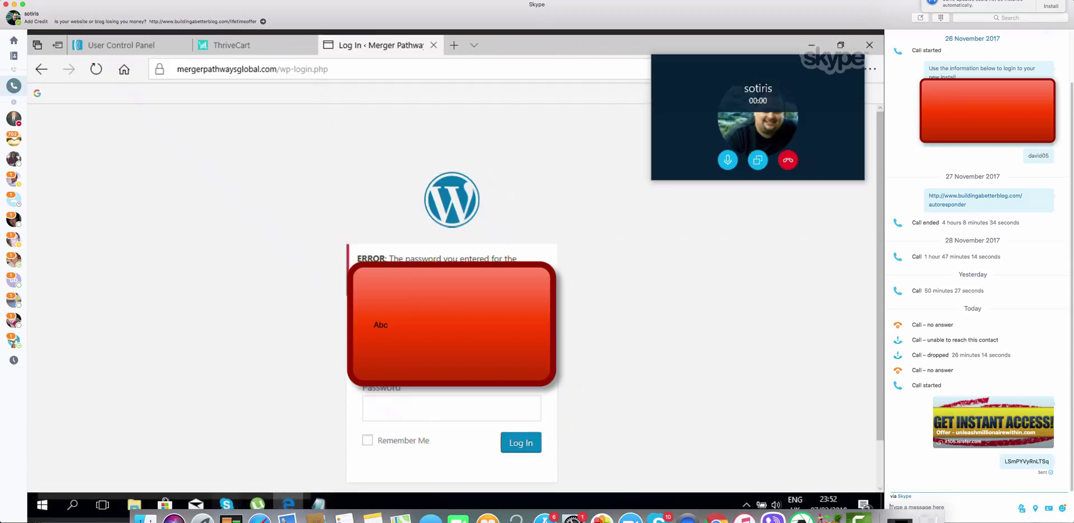
# Send 'maybe the username' in the Skype chat and shrink Skype to the compact call view
pyautogui.moveTo(226, 505)
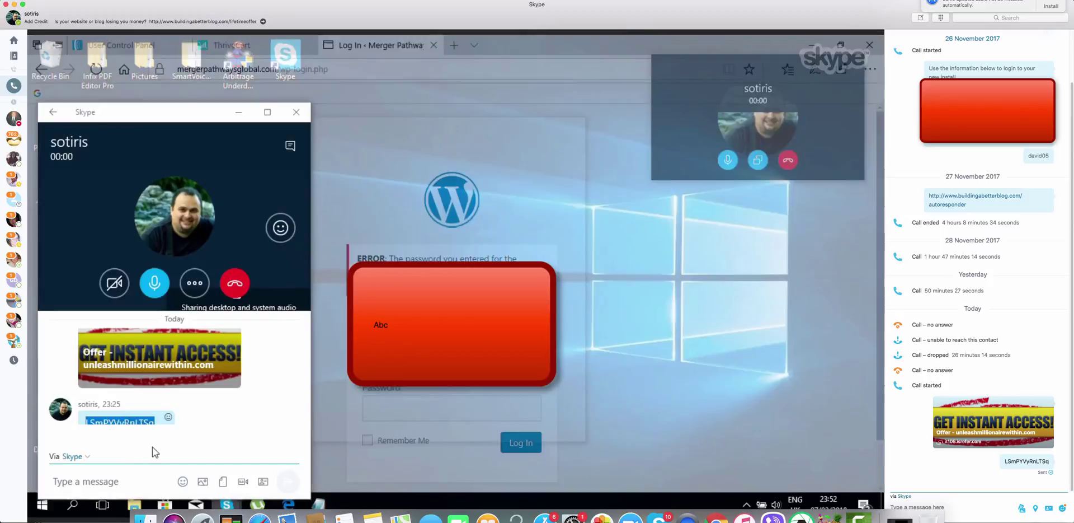
pyautogui.click(152, 447)
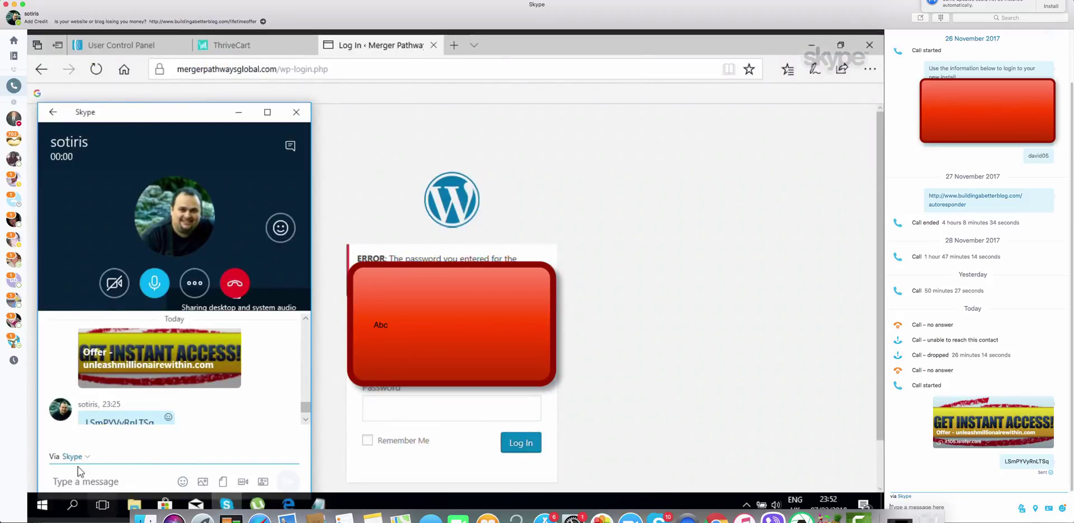
pyautogui.write('ma')
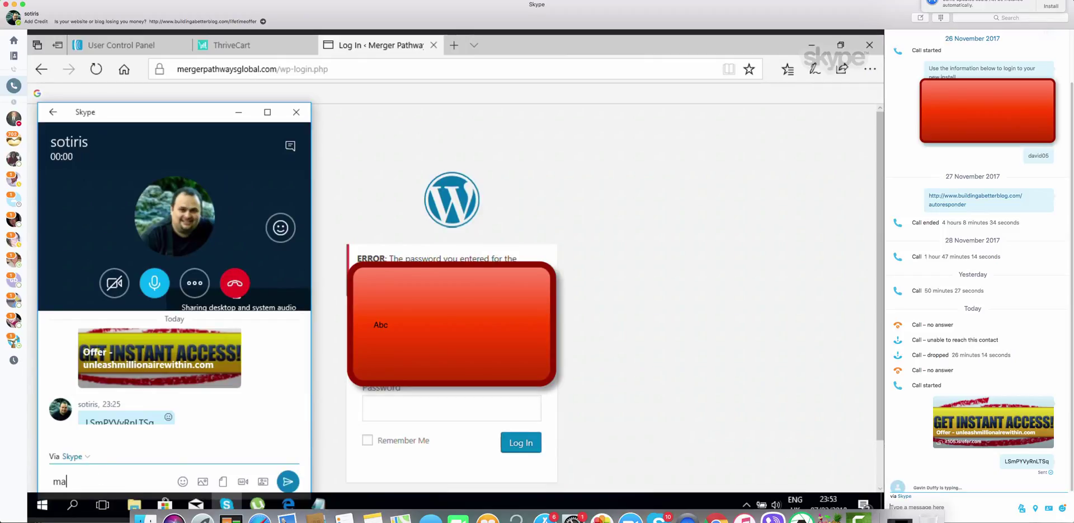
pyautogui.write('ybe the username')
pyautogui.press('Return')
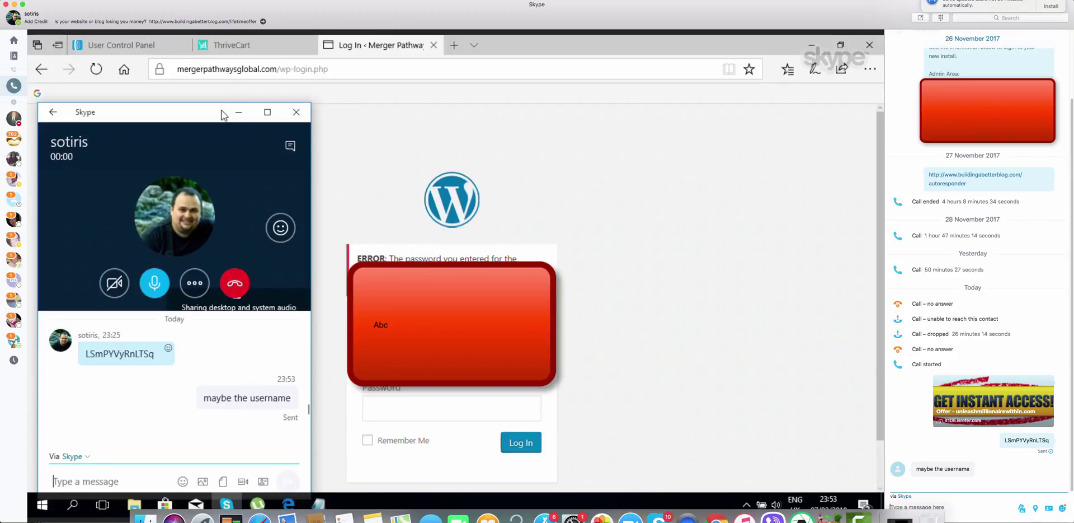
pyautogui.click(241, 113)
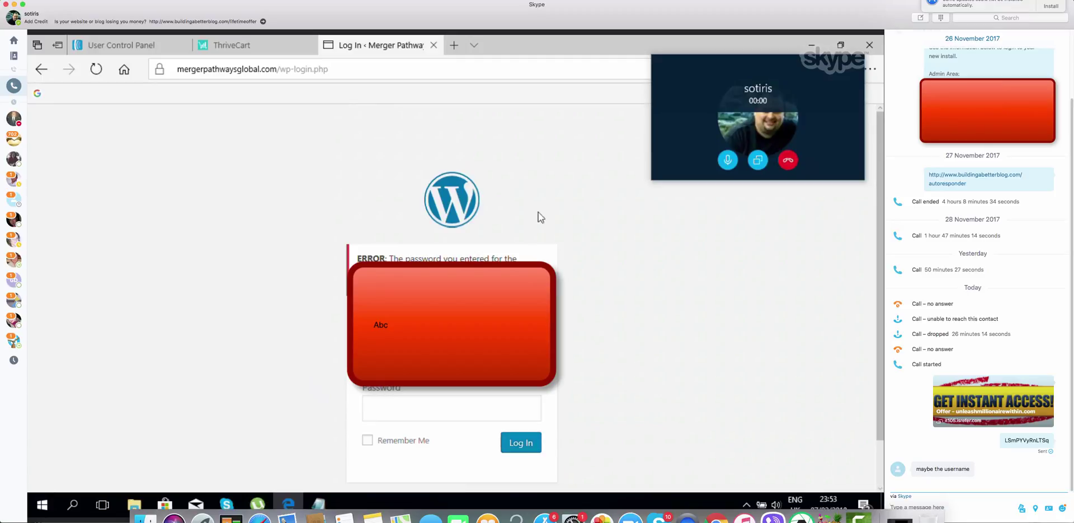
# Open the lost-password page and request a new WordPress password by email
pyautogui.click(386, 284)
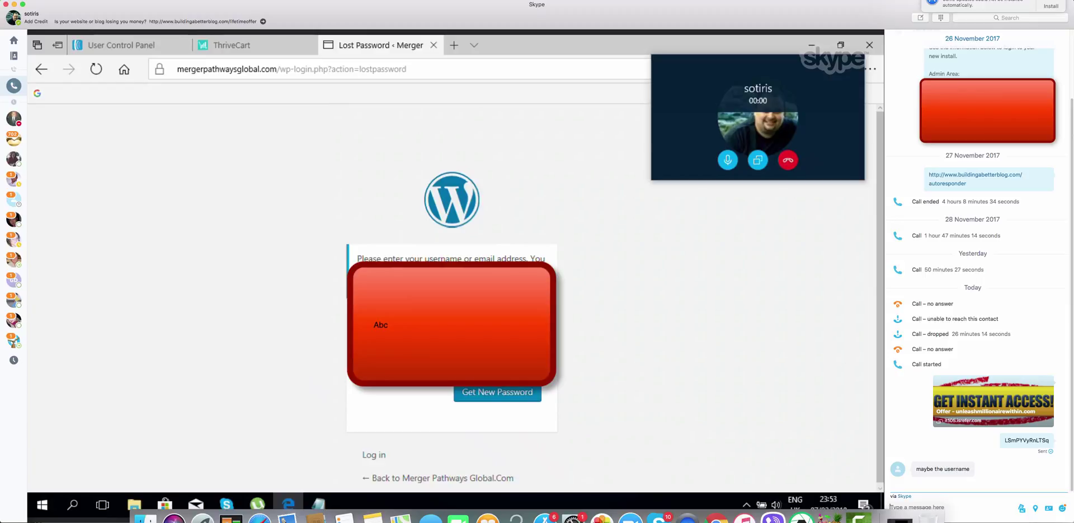
pyautogui.click(496, 392)
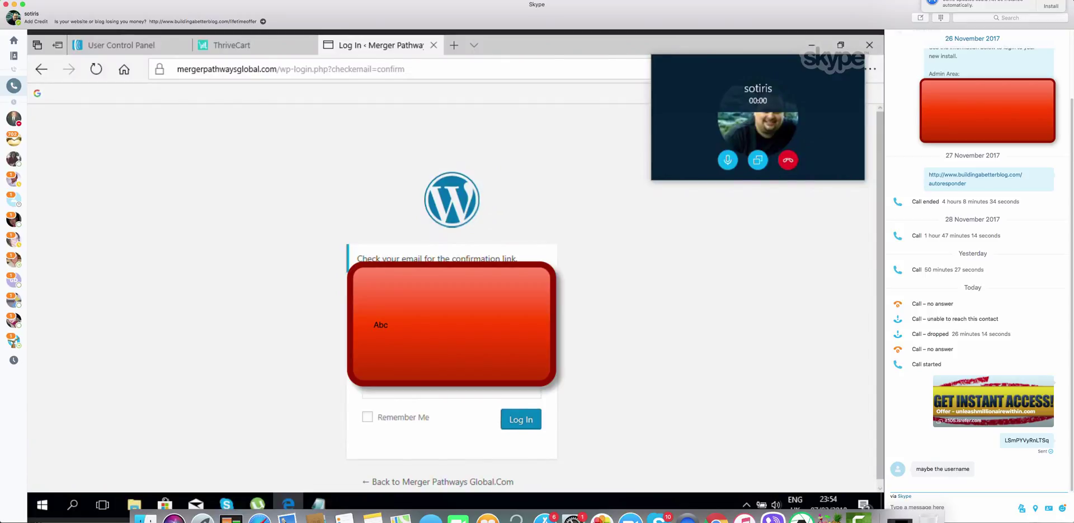
# Enter the account password and log in to reach the WordPress Dashboard
pyautogui.click(438, 385)
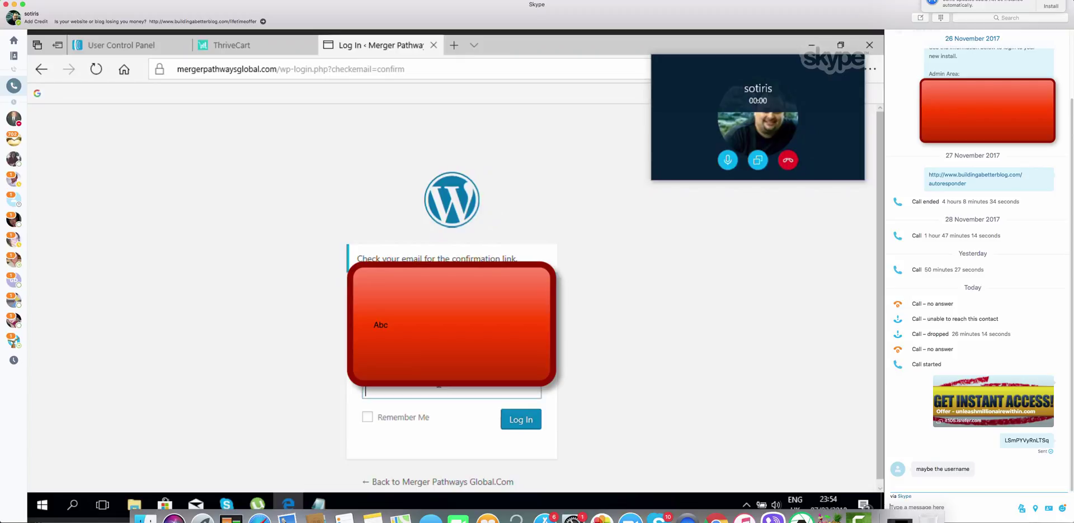
pyautogui.write('********')
pyautogui.click(521, 420)
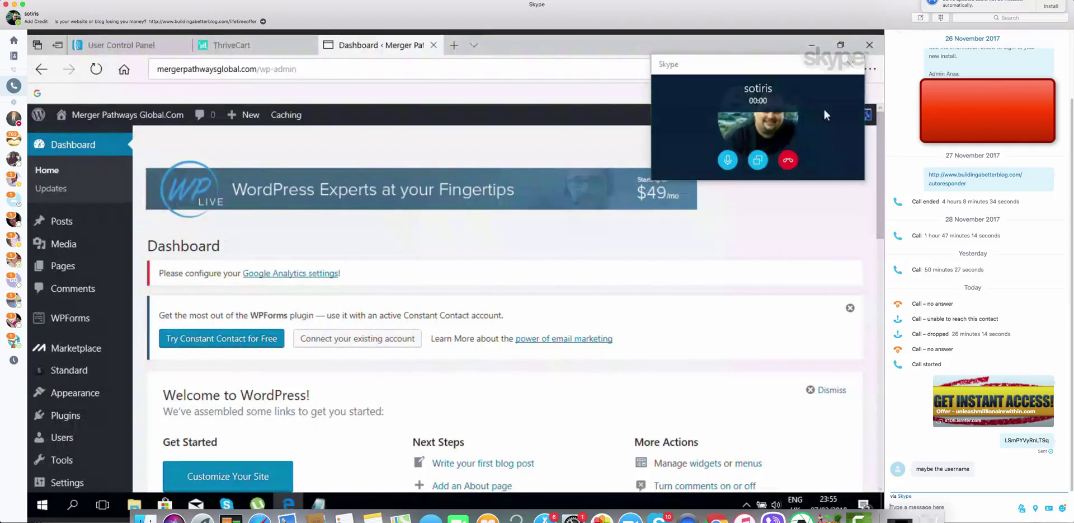
# Move the call window aside and choose Pages > Add New from the WordPress sidebar
pyautogui.moveTo(802, 71); pyautogui.dragTo(28, 35)
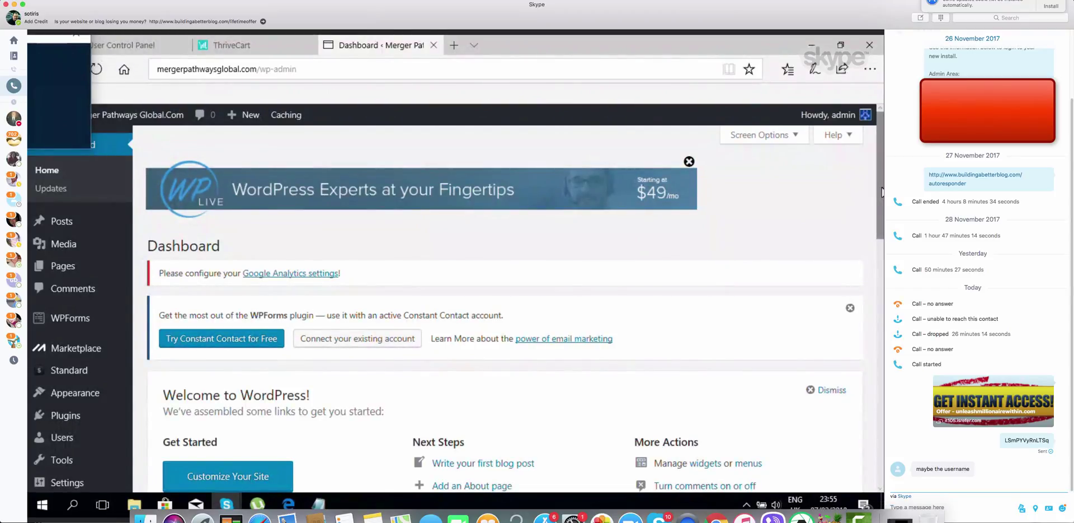
pyautogui.moveTo(881, 192); pyautogui.dragTo(882, 220)
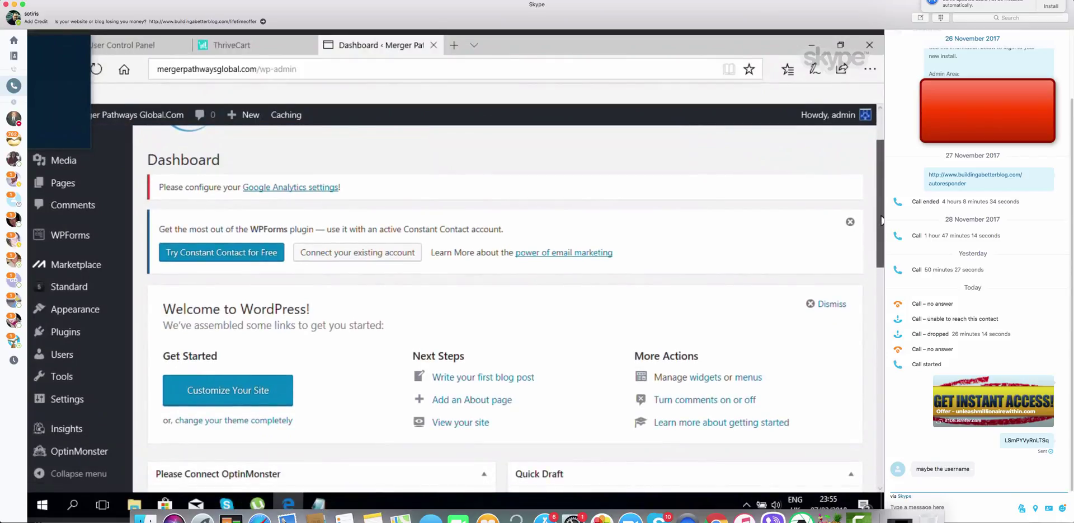
pyautogui.moveTo(72, 181)
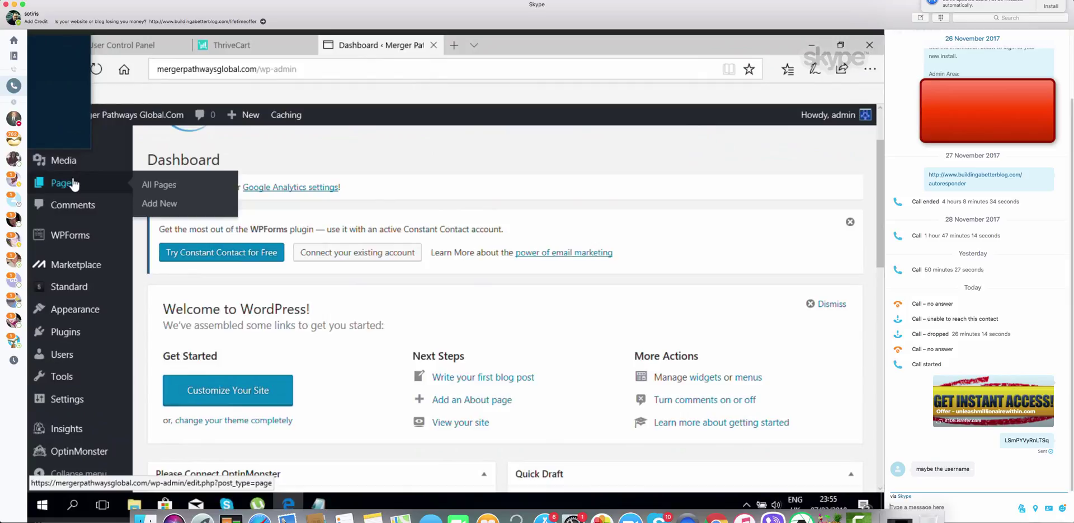
pyautogui.click(164, 206)
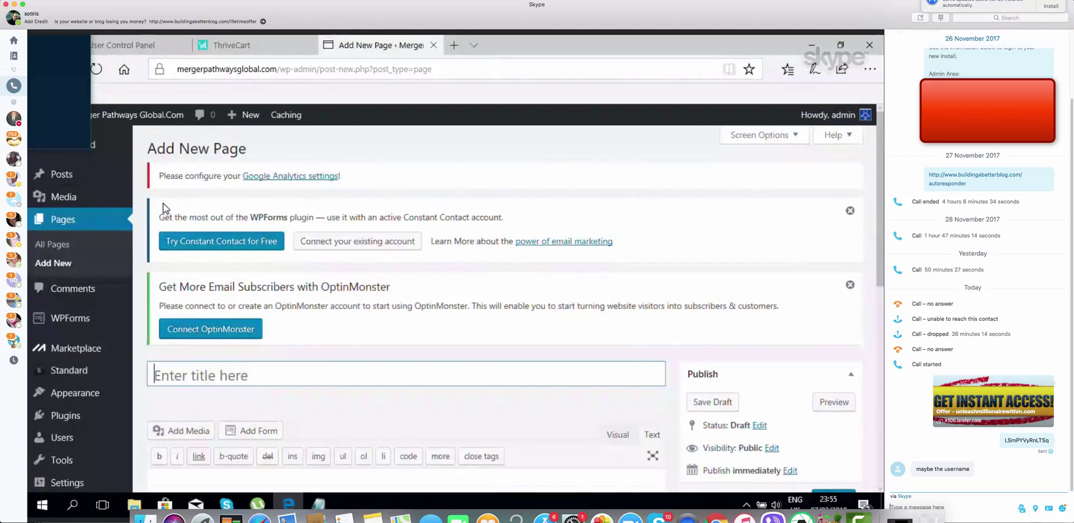
# Title the new page 'ThankYou' and publish it at the /thankyou/ permalink
pyautogui.click(233, 366)
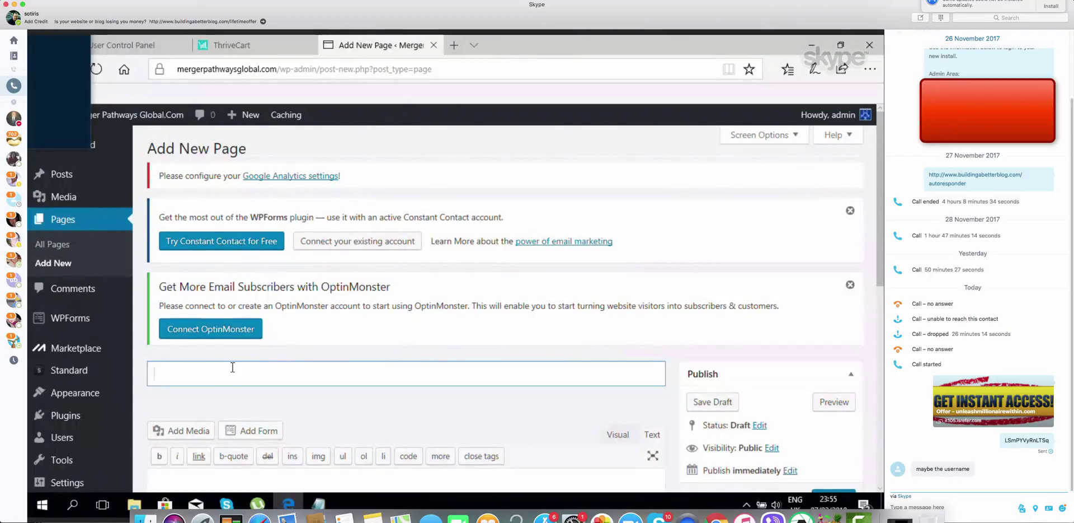
pyautogui.write('Thank')
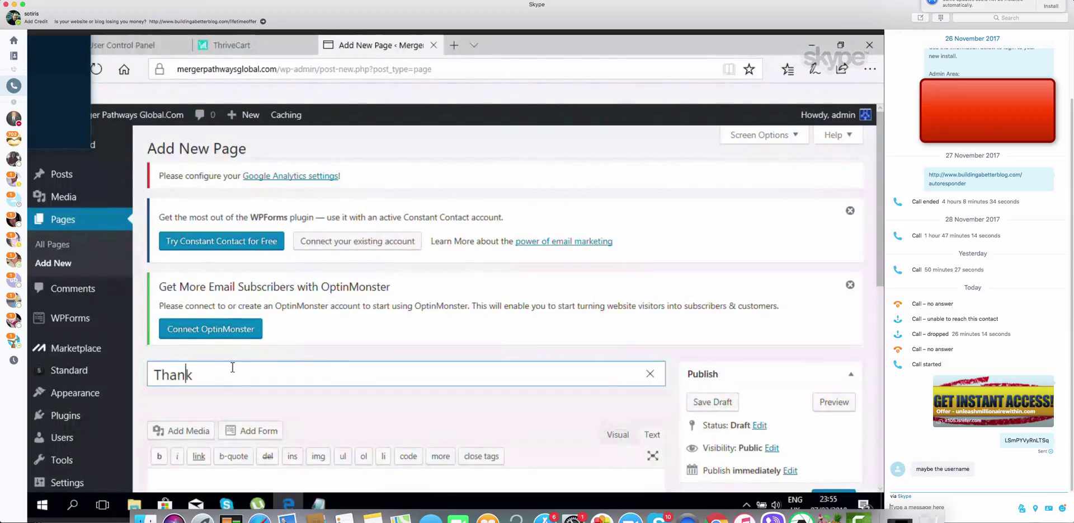
pyautogui.write('You')
pyautogui.click(271, 395)
pyautogui.scroll(-2, 301, 405)
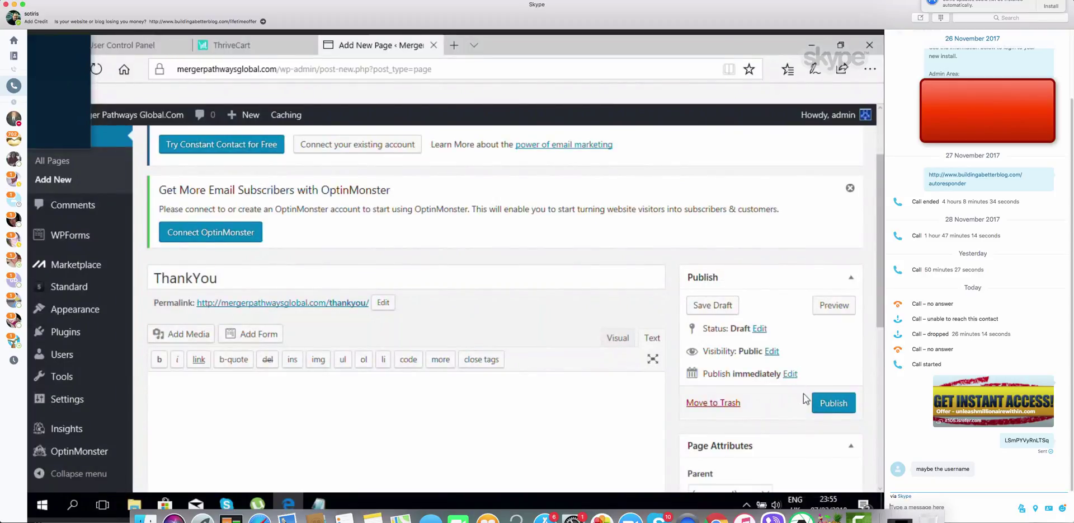
pyautogui.click(820, 403)
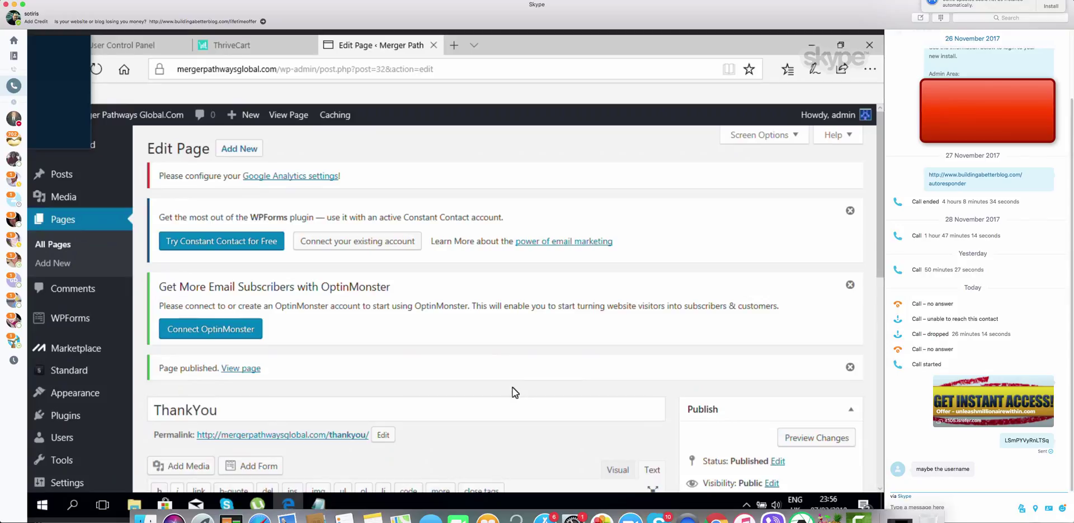
# Check the ThriveCart settings, then open the published ThankYou page from its permalink
pyautogui.scroll(-1, 512, 387)
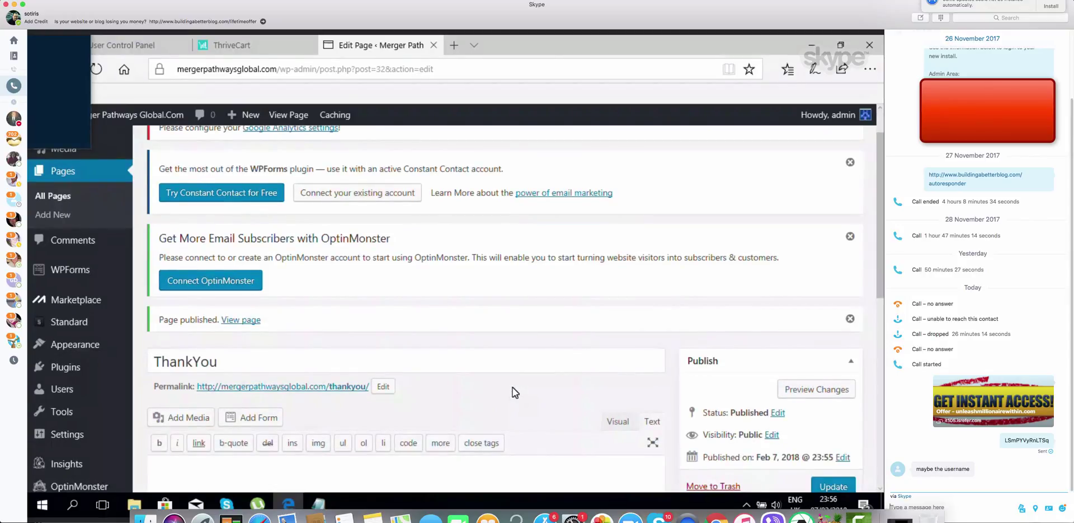
pyautogui.click(220, 49)
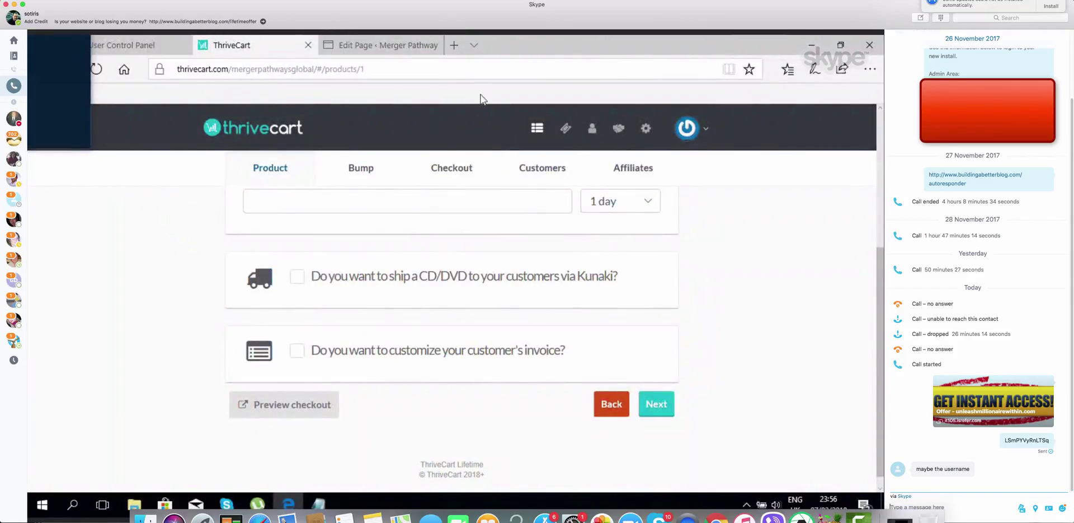
pyautogui.click(359, 46)
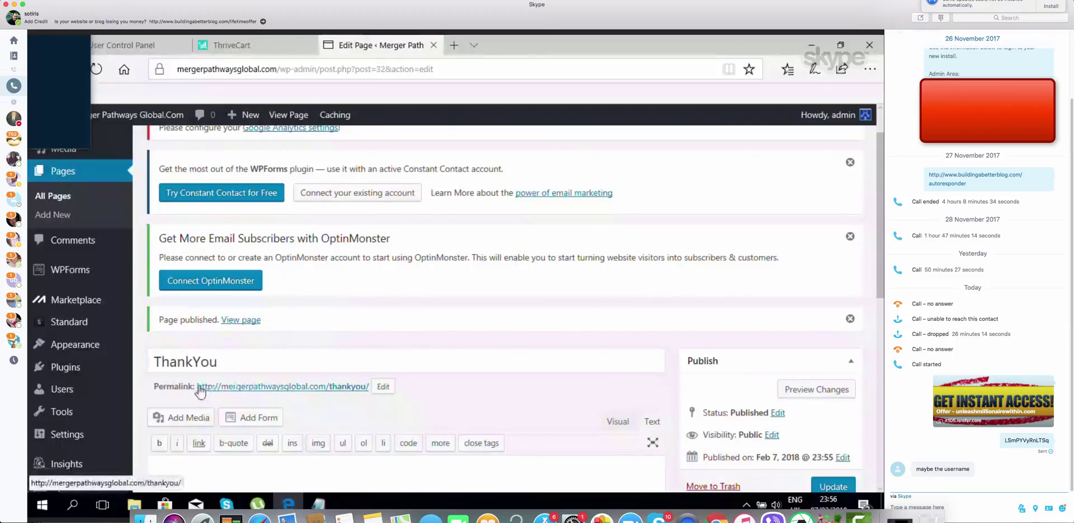
pyautogui.moveTo(196, 387); pyautogui.dragTo(370, 386)
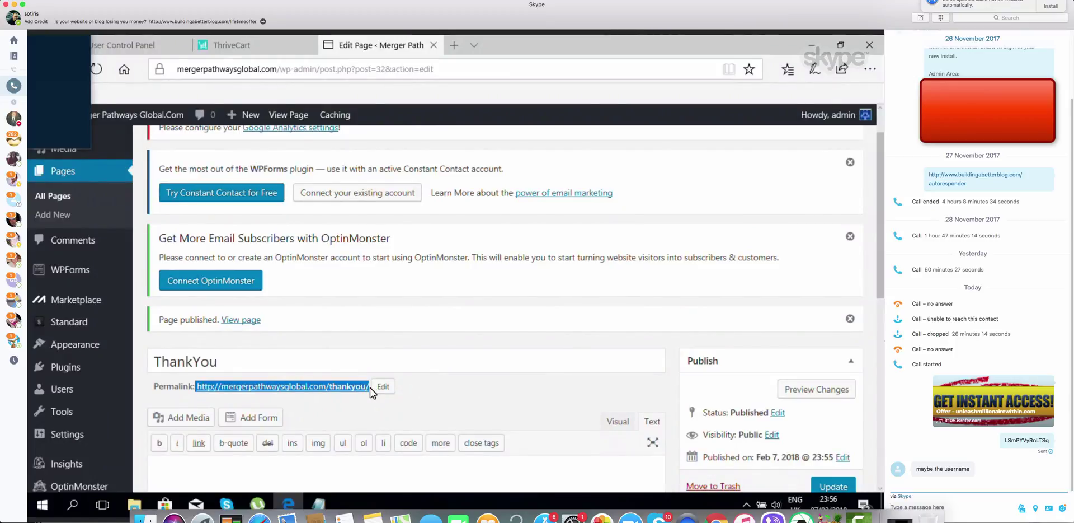
pyautogui.click(197, 388)
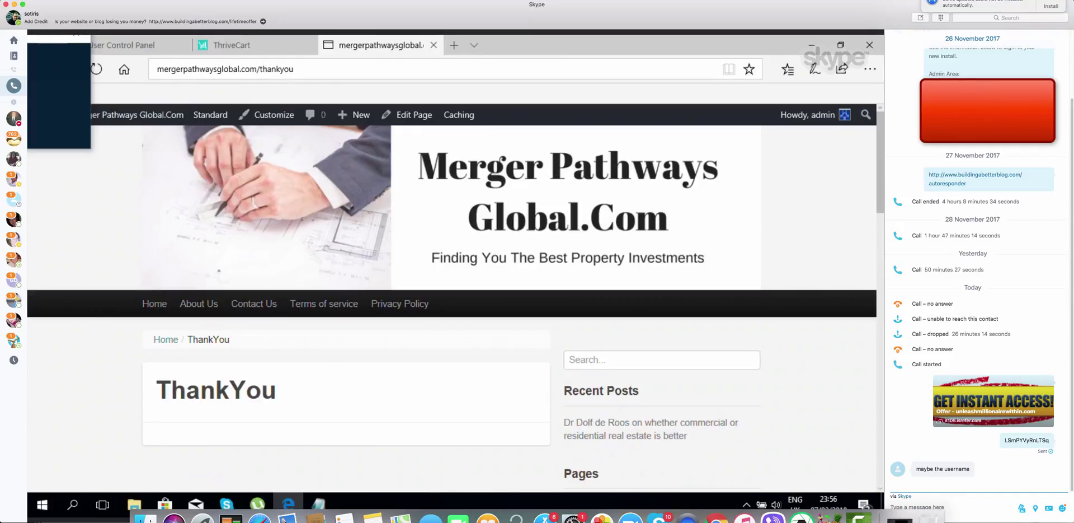
# Copy the ThankYou page's web address and switch back to the ThriveCart product settings
pyautogui.moveTo(297, 69); pyautogui.dragTo(227, 50)
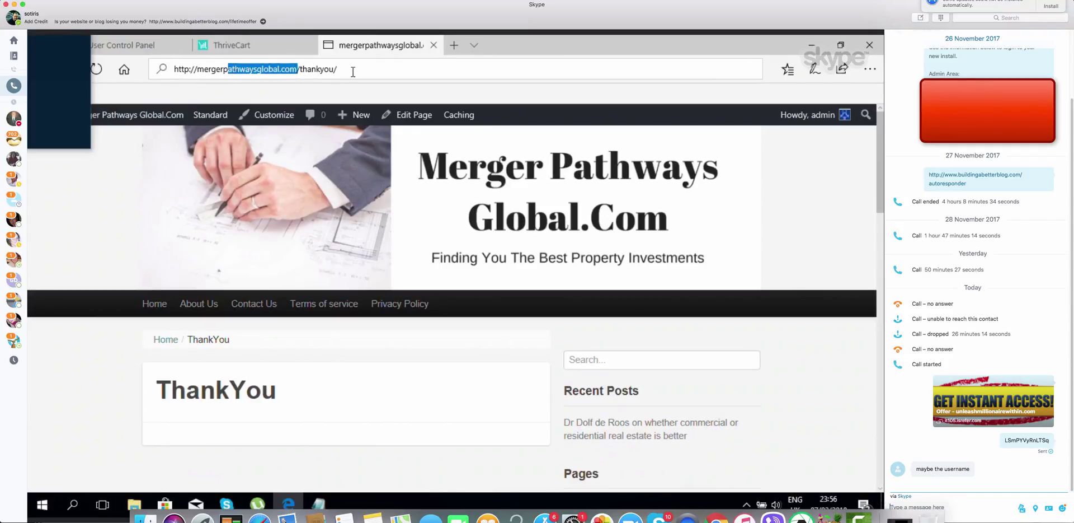
pyautogui.moveTo(353, 71); pyautogui.dragTo(171, 69)
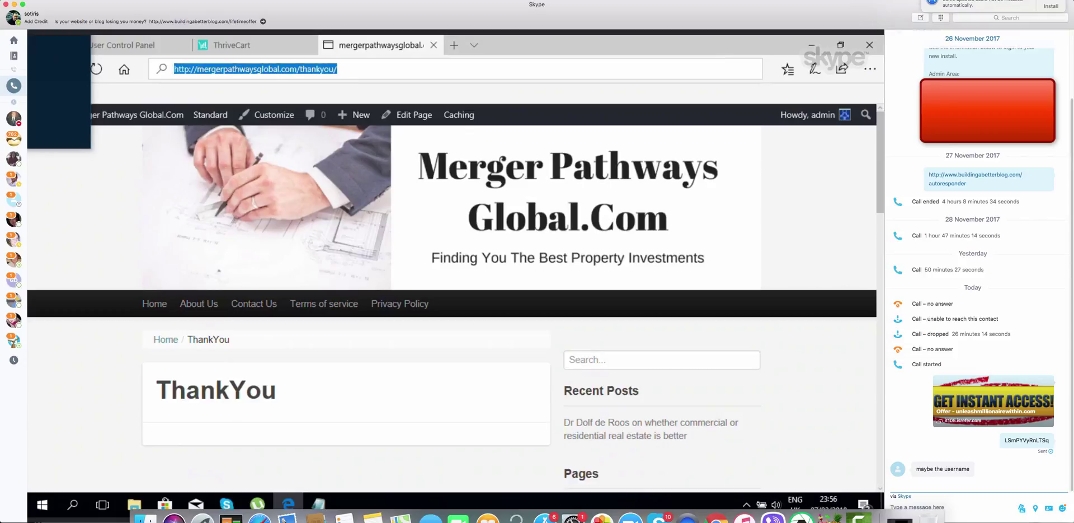
pyautogui.rightClick(288, 62)
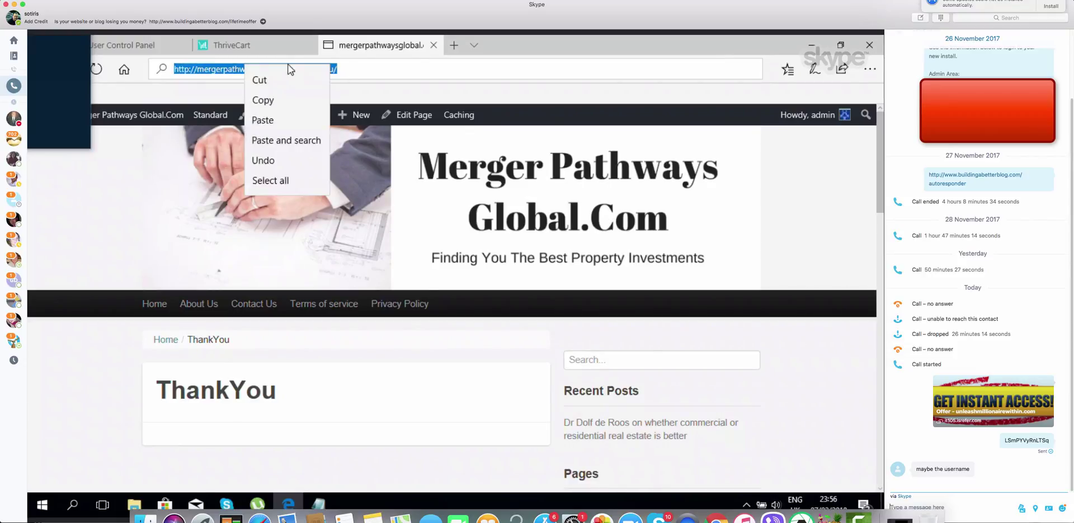
pyautogui.click(290, 100)
pyautogui.click(238, 51)
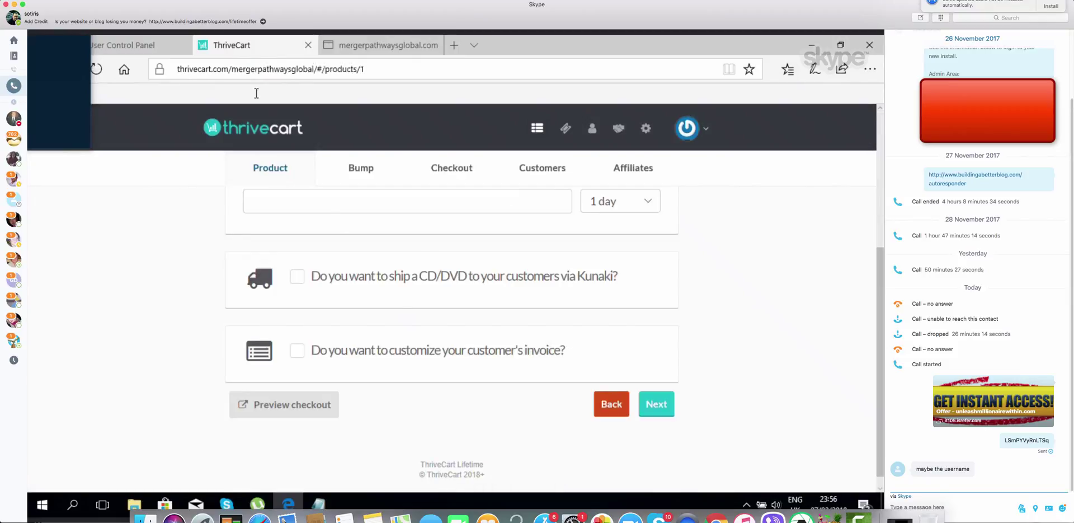
pyautogui.click(324, 198)
pyautogui.rightClick(322, 197)
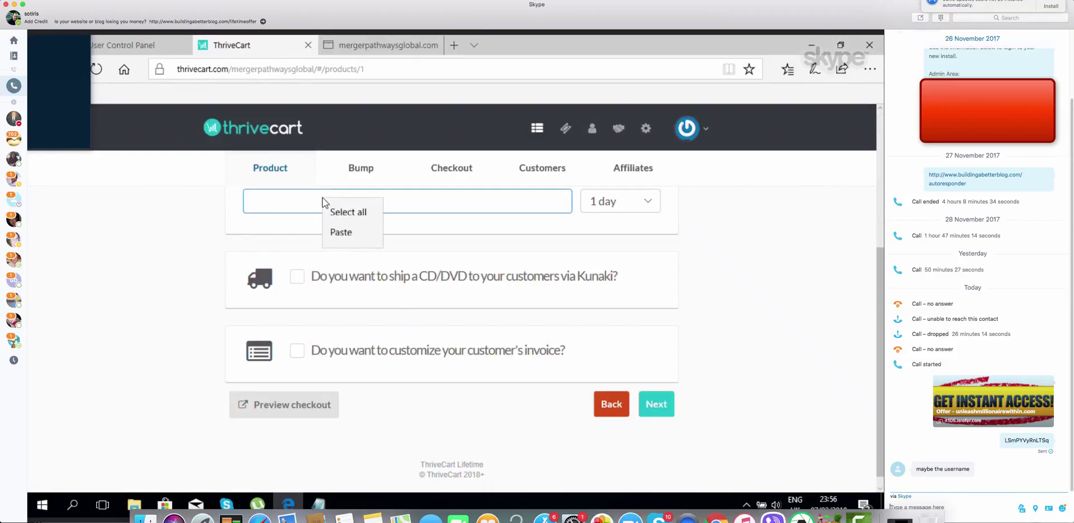
pyautogui.click(339, 232)
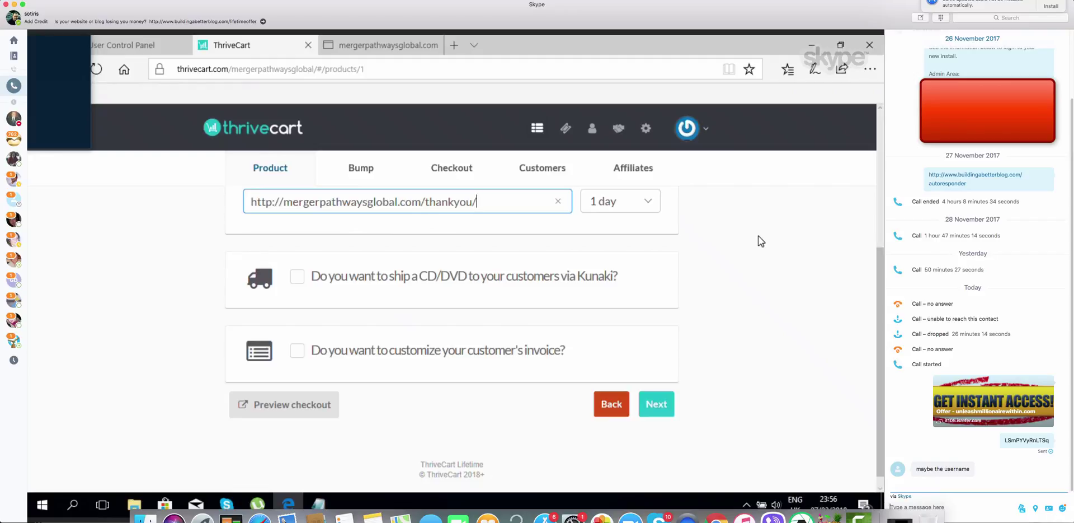
pyautogui.click(648, 202)
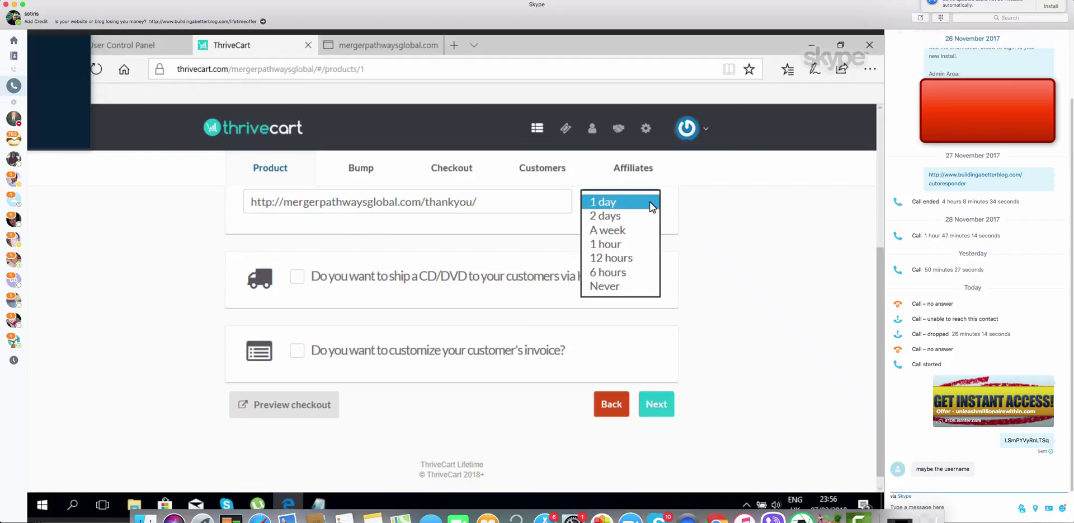
pyautogui.click(633, 285)
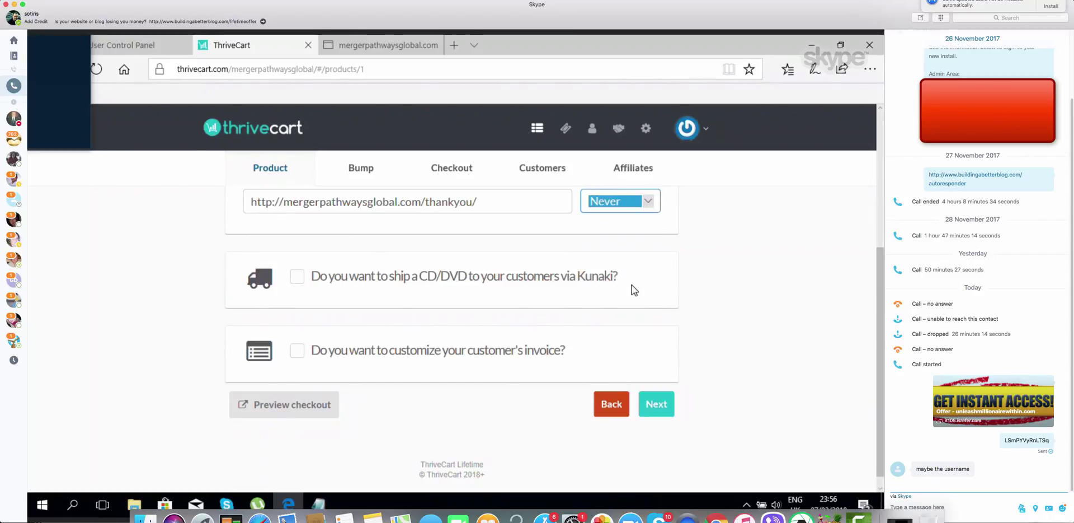
pyautogui.click(705, 227)
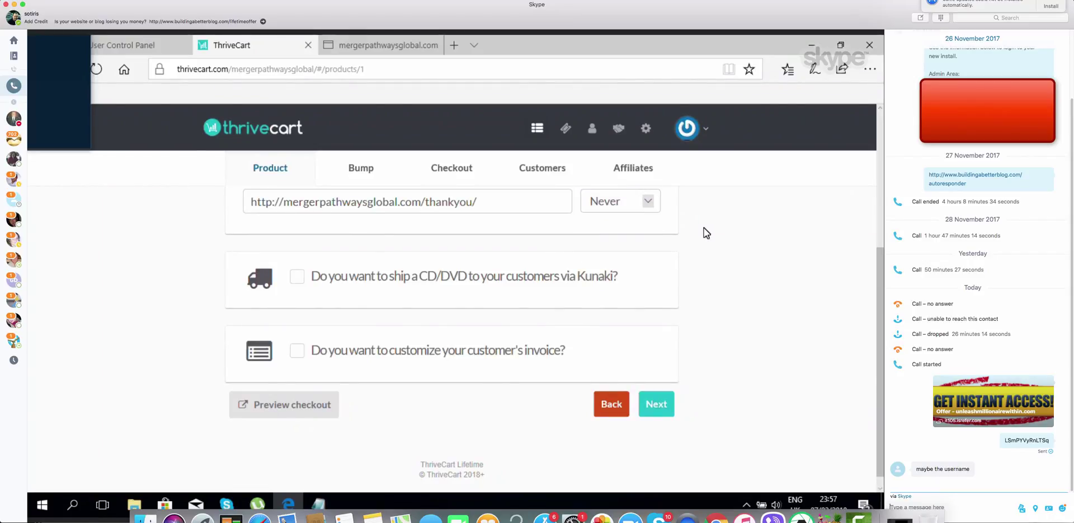
pyautogui.click(657, 406)
pyautogui.click(656, 409)
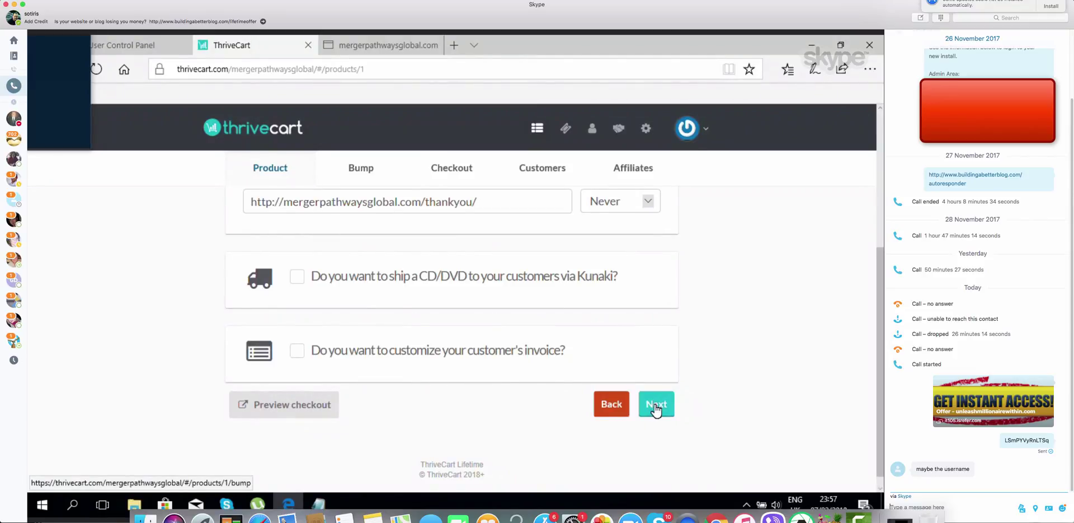
# Enable a bump offer on the product and enter the bump product name
pyautogui.click(361, 170)
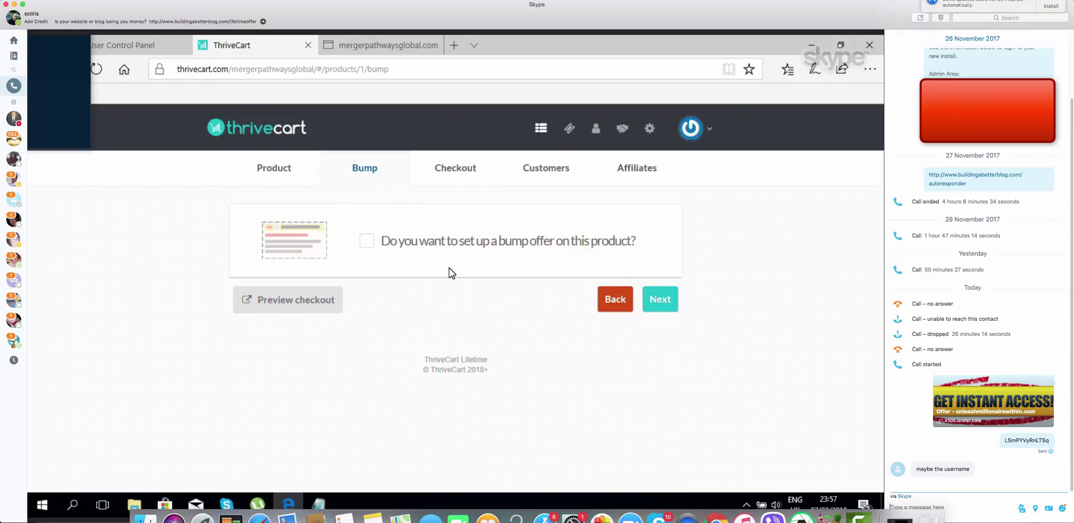
pyautogui.click(368, 241)
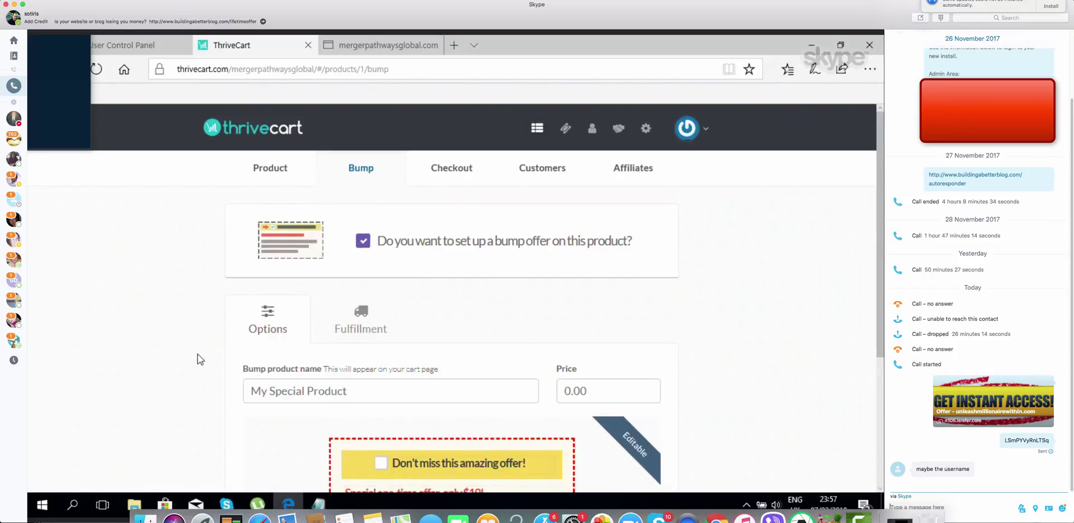
pyautogui.scroll(-2, 197, 355)
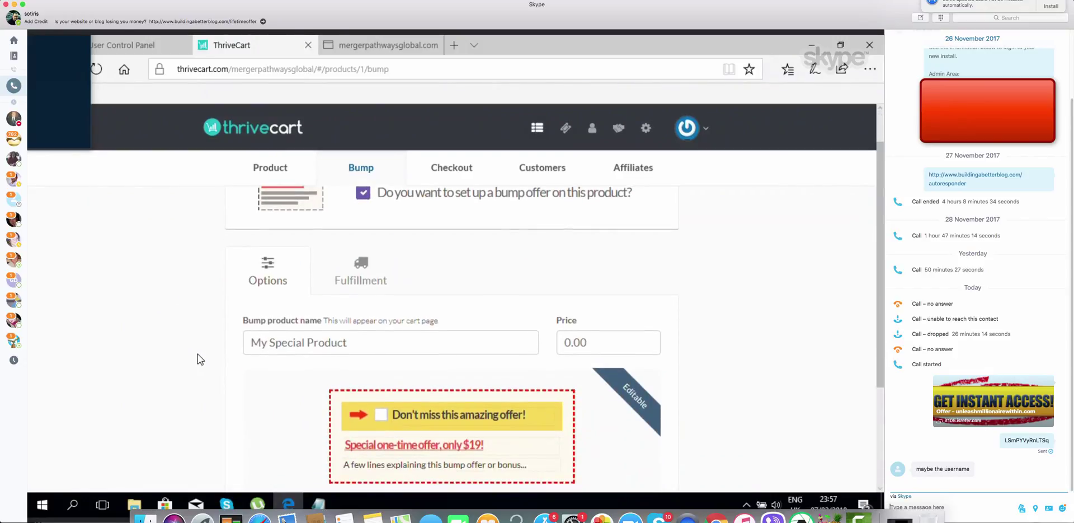
pyautogui.scroll(-2, 197, 359)
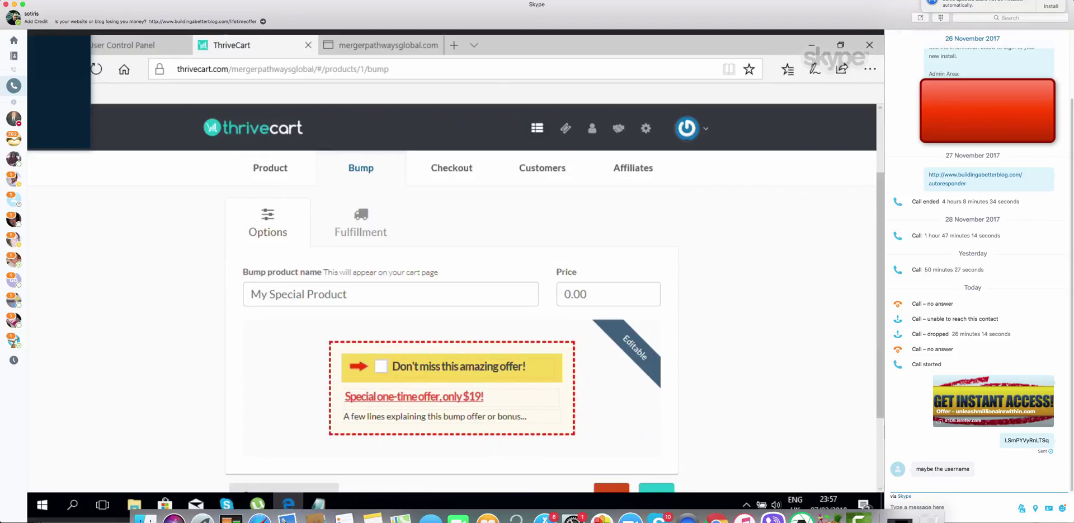
pyautogui.click(351, 301)
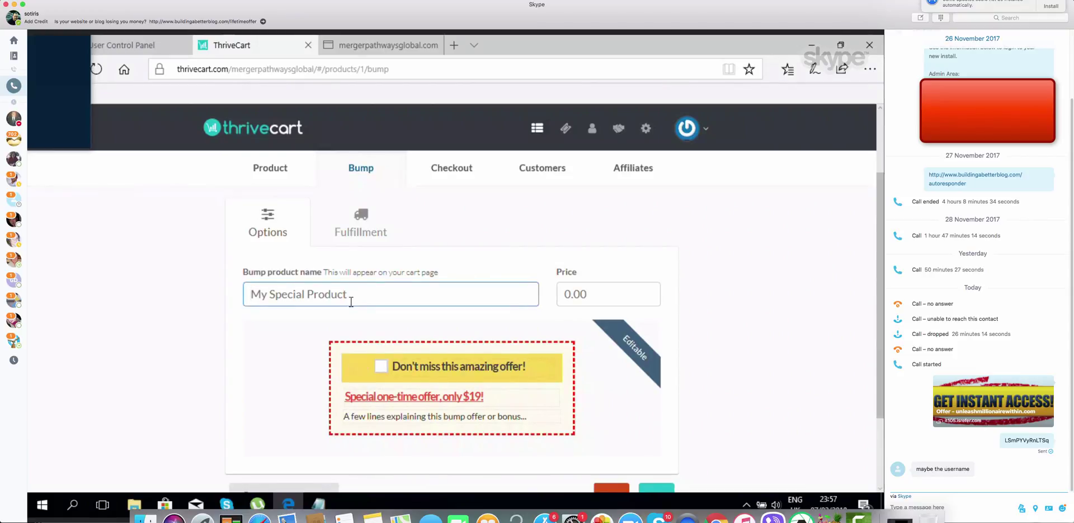
pyautogui.write('2hours')
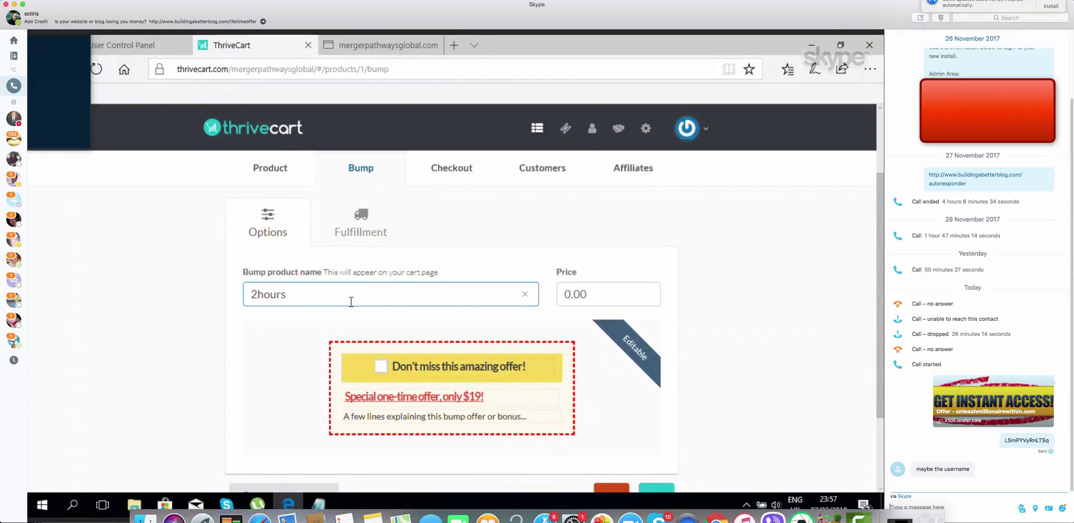
pyautogui.write('skypeprop')
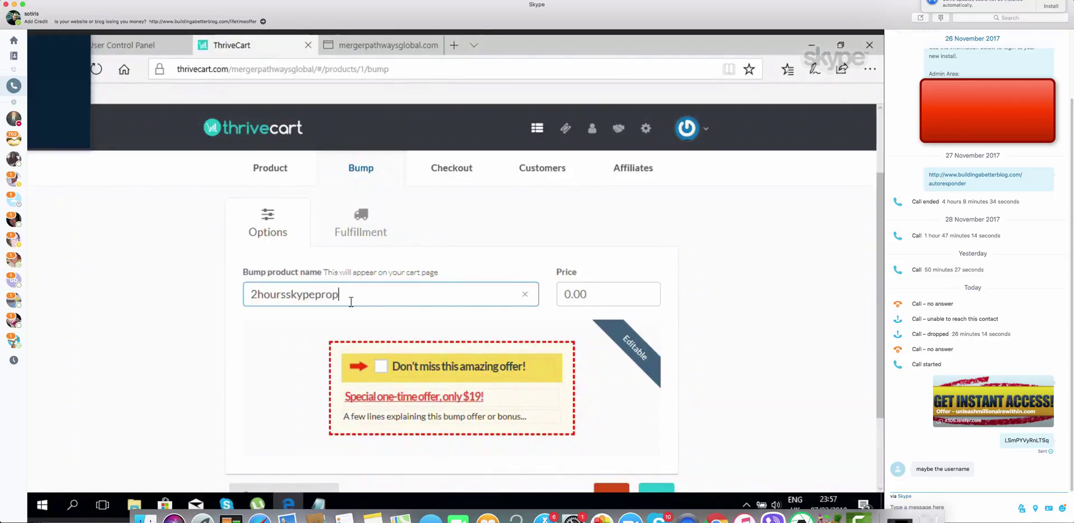
pyautogui.write('ertcoaching')
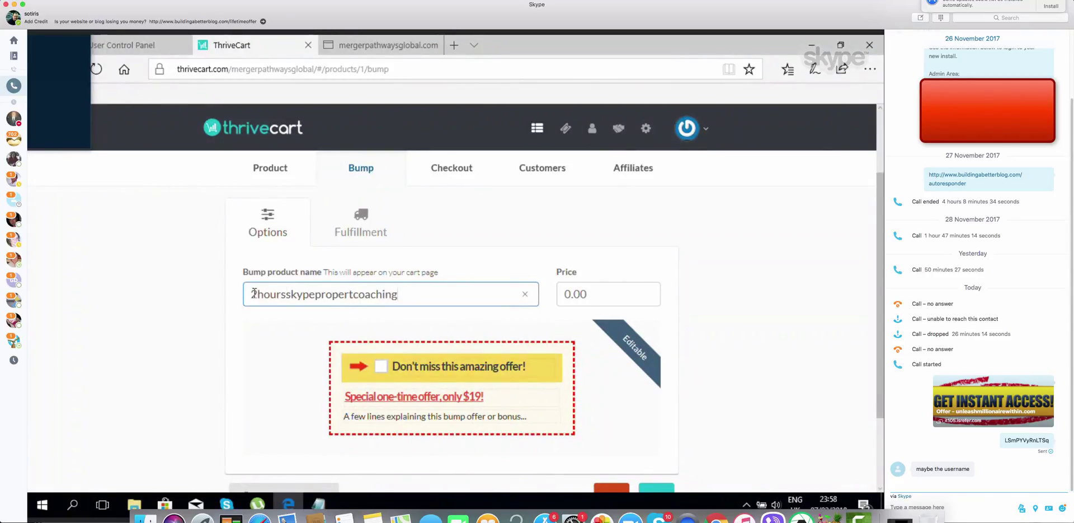
# Fix the name's spacing, capitals and spelling to read '2 Hours Skype Property Coaching'
pyautogui.click(259, 294)
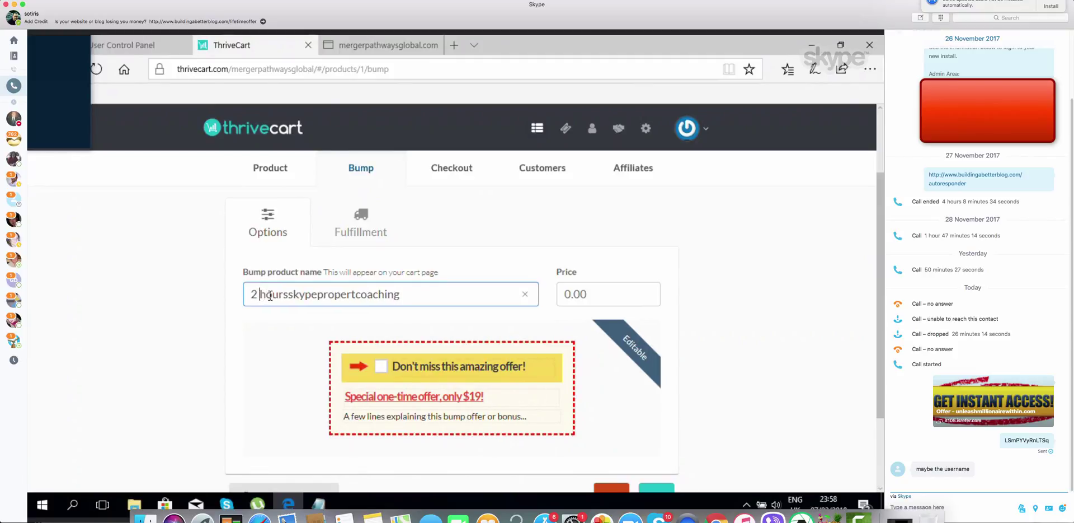
pyautogui.press('BackSpace')
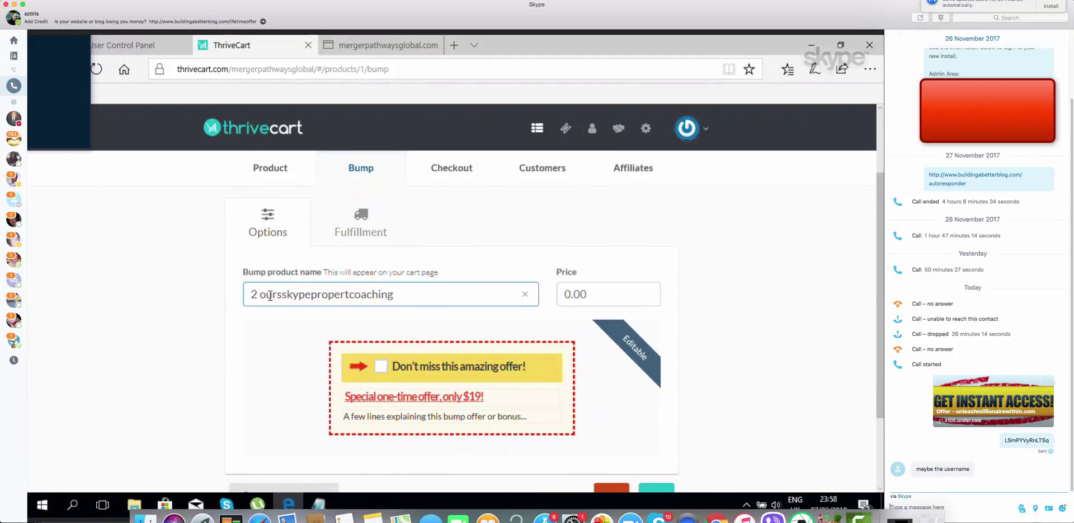
pyautogui.write('H')
pyautogui.click(290, 294)
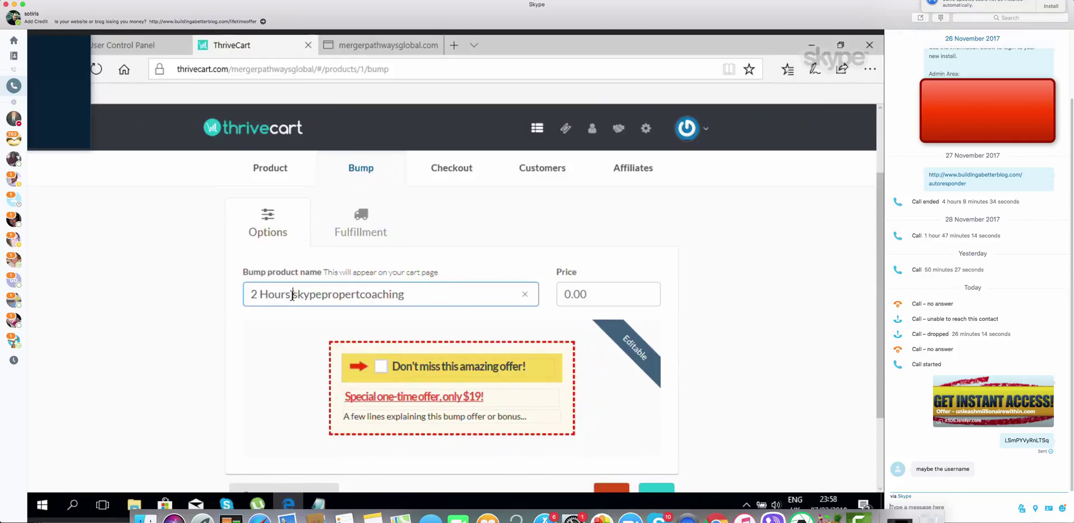
pyautogui.press('Delete')
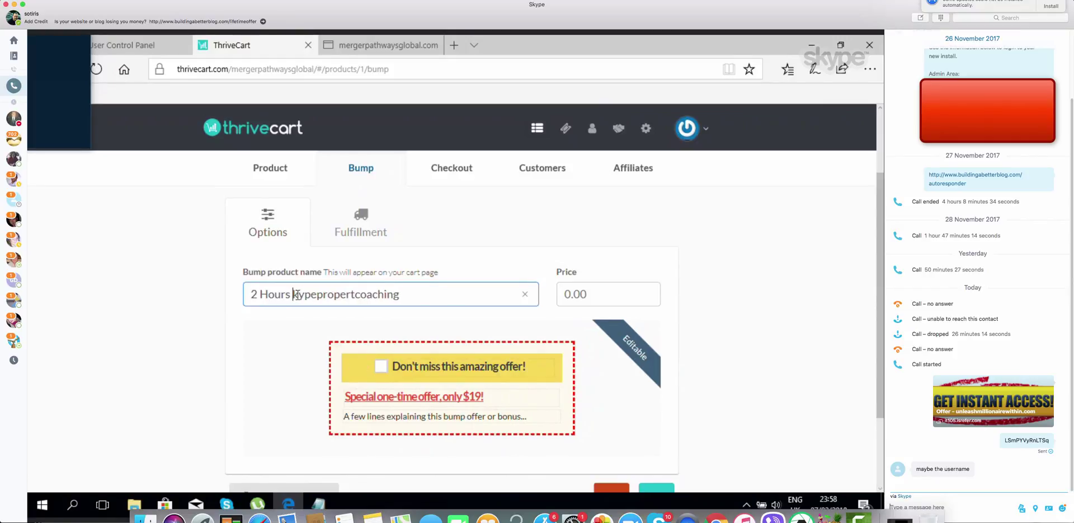
pyautogui.write('S')
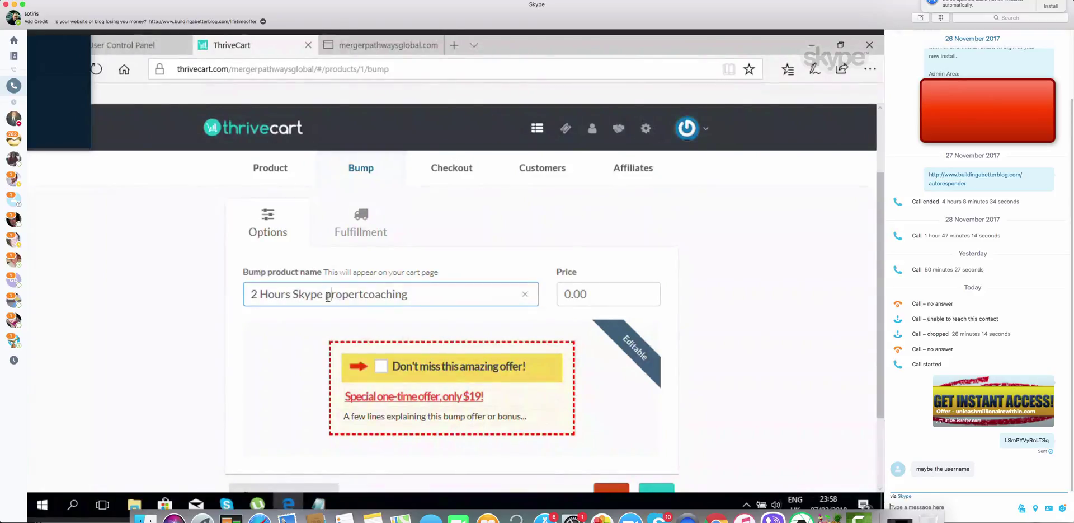
pyautogui.press('Delete')
pyautogui.write('P')
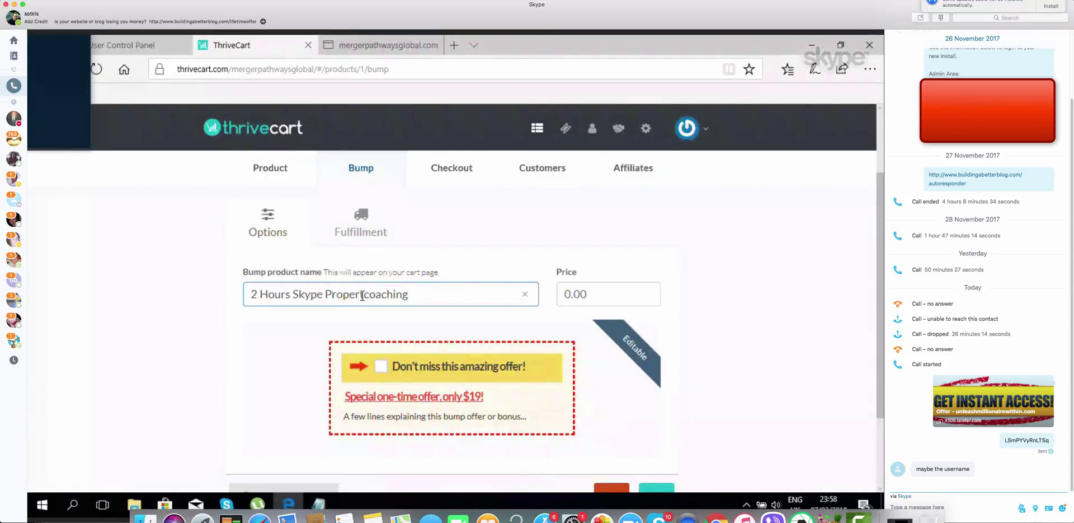
pyautogui.click(363, 295)
pyautogui.write('y')
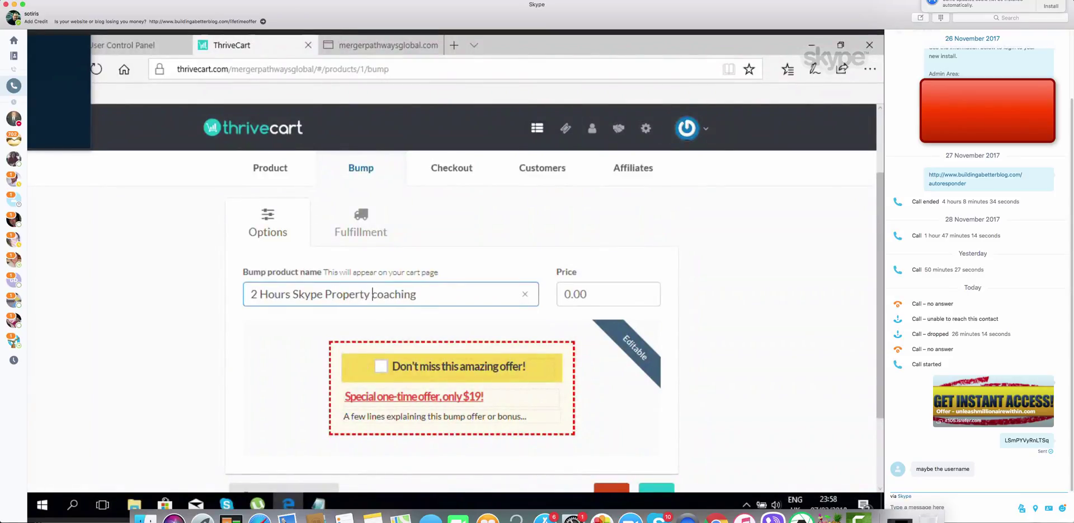
pyautogui.press('Delete')
pyautogui.write('C')
# Enter 197.00 as the bump offer price and check the Back/Next buttons below
pyautogui.click(690, 293)
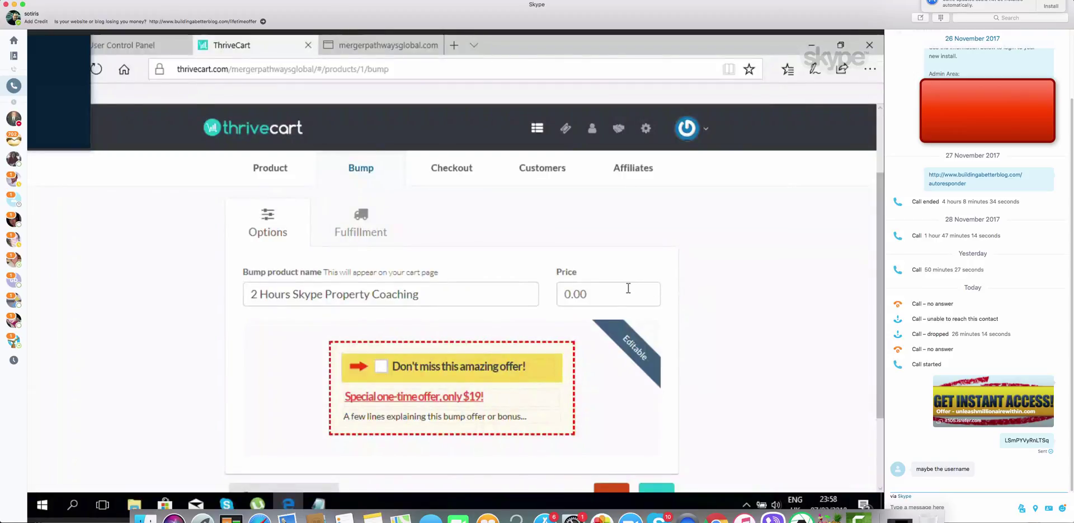
pyautogui.click(620, 290)
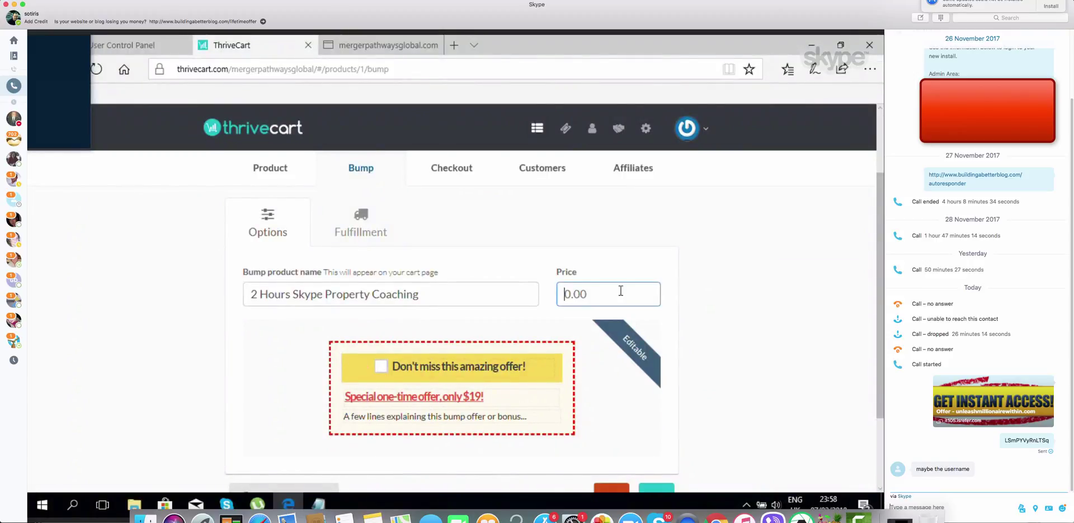
pyautogui.write('197.00')
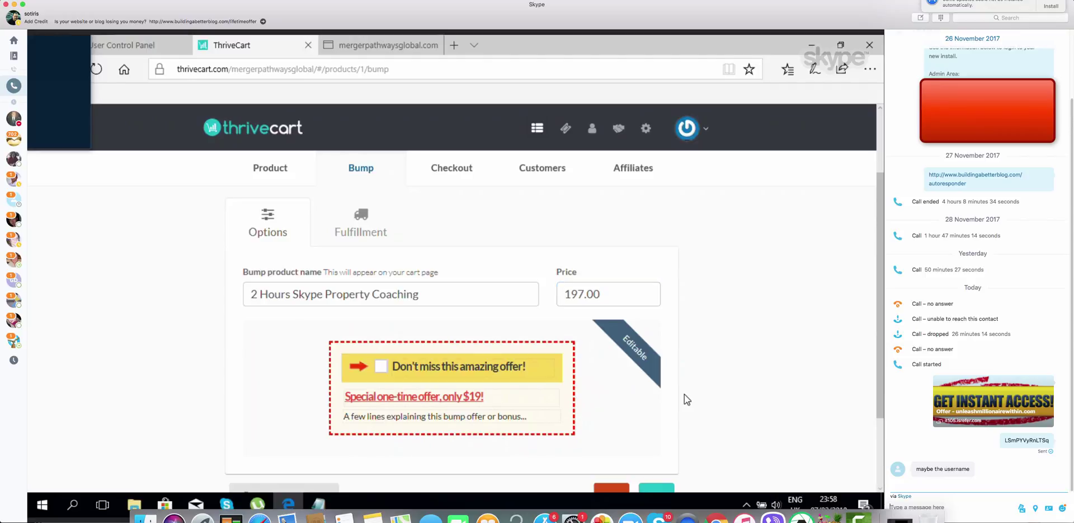
pyautogui.scroll(-3, 684, 394)
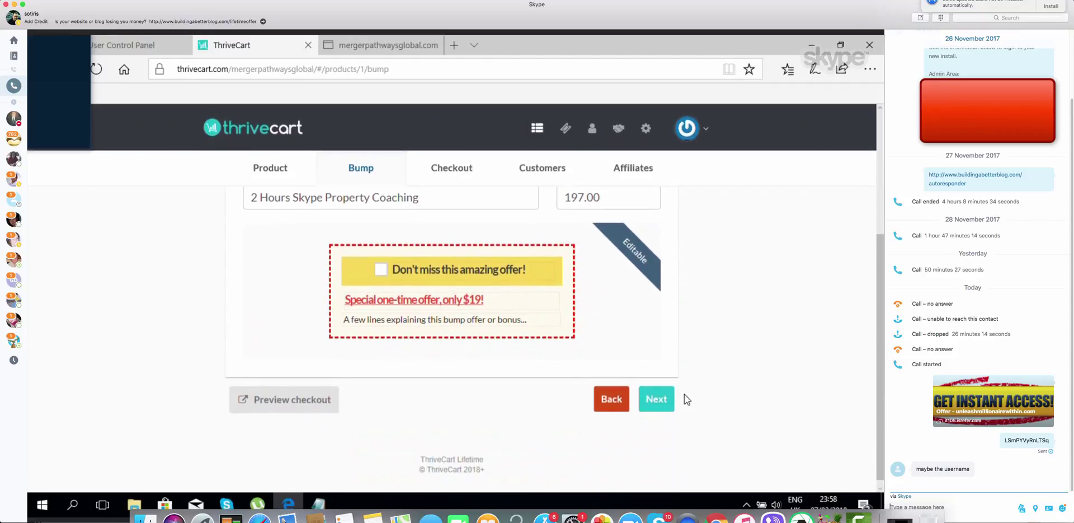
pyautogui.scroll(3, 684, 394)
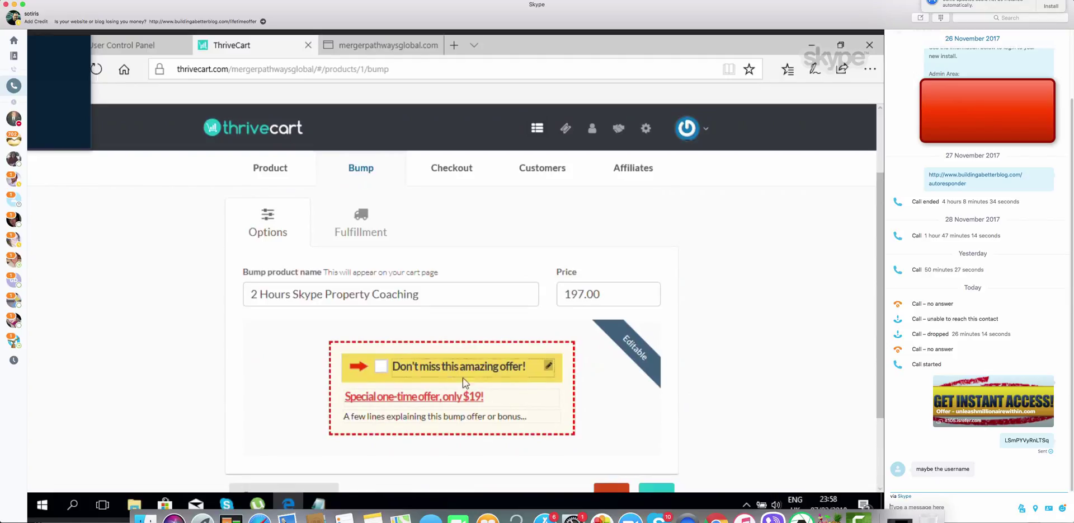
# Clear the description line and type 'One Time Special Offer Only $197.00' into the red bump headline
pyautogui.click(527, 421)
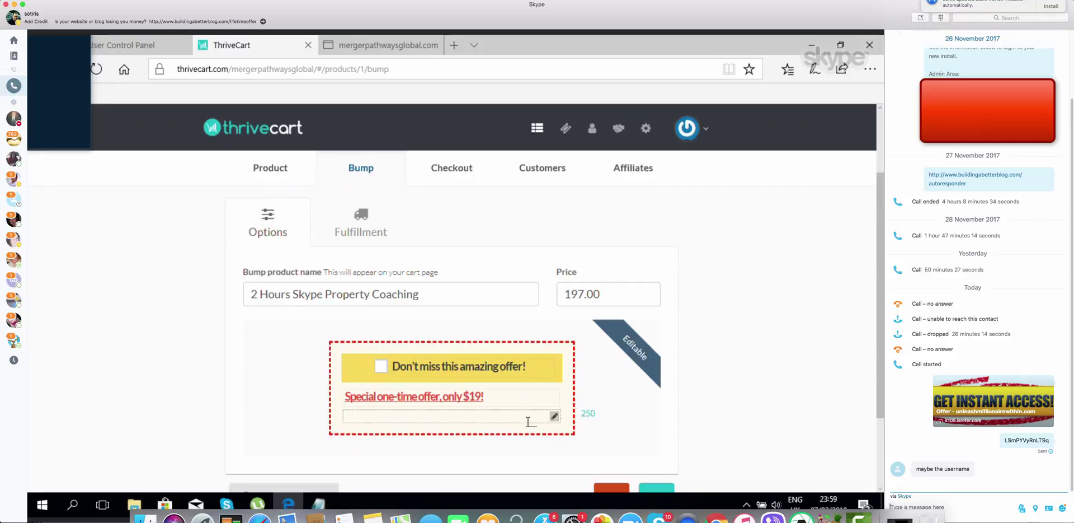
pyautogui.write('One')
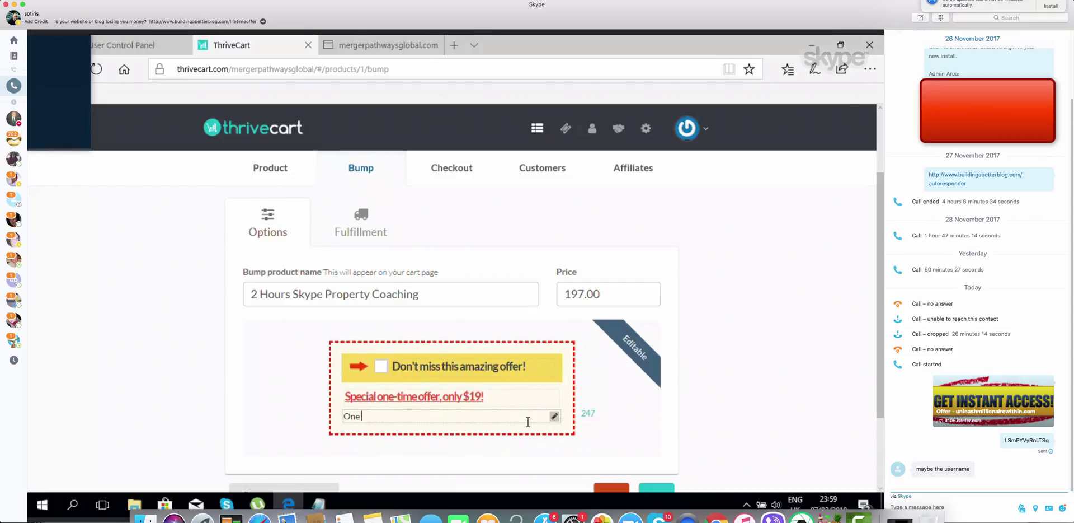
pyautogui.press('BackSpace')
pyautogui.press('BackSpace')
pyautogui.press('BackSpace')
pyautogui.click(451, 395)
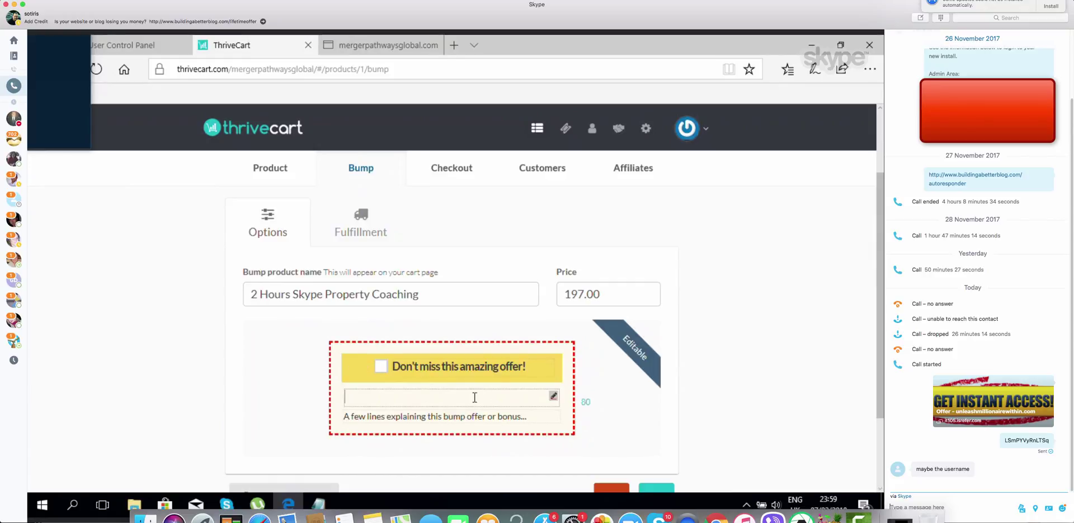
pyautogui.write('One Time Special O')
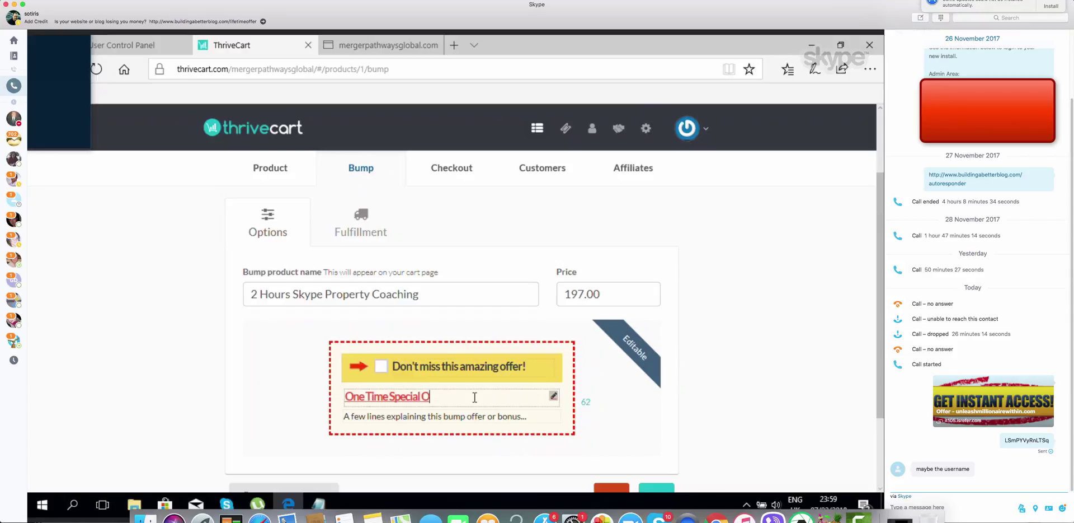
pyautogui.write('fferO')
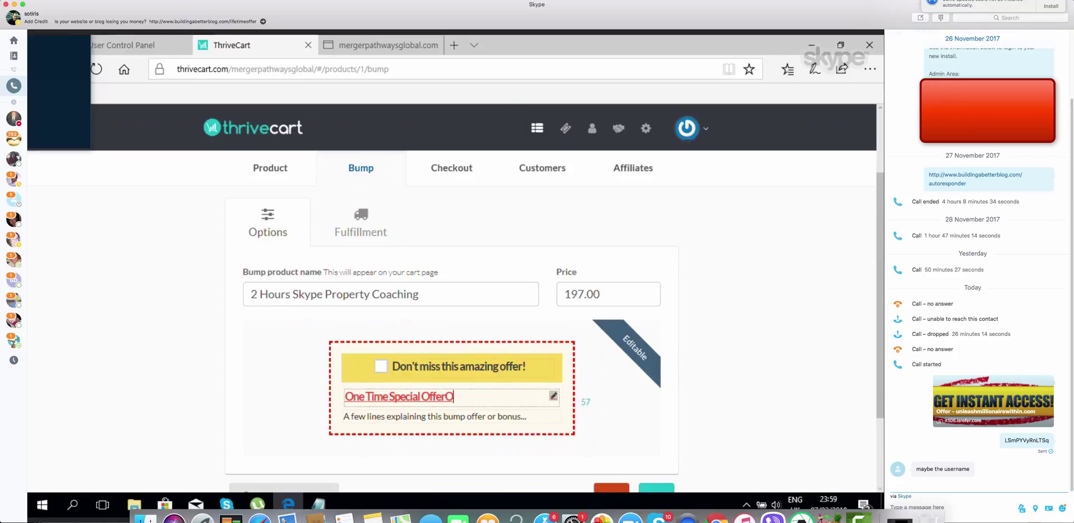
pyautogui.write('nly197.')
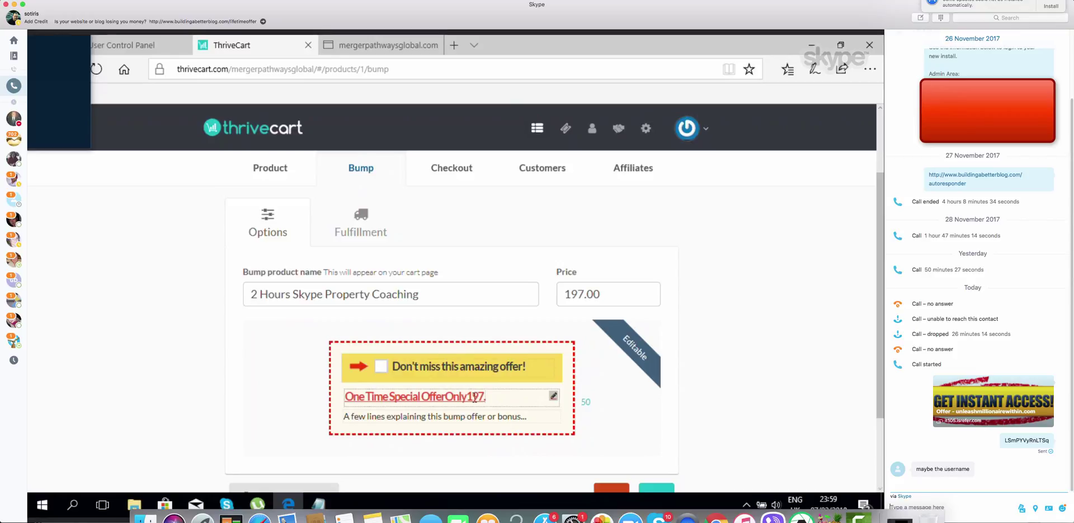
pyautogui.write('00')
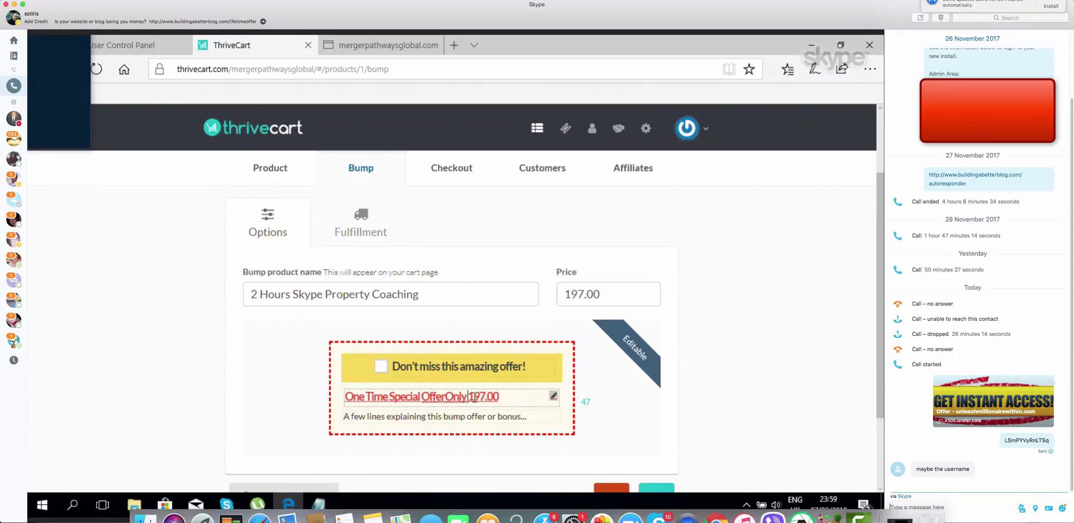
pyautogui.write('$')
pyautogui.click(446, 396)
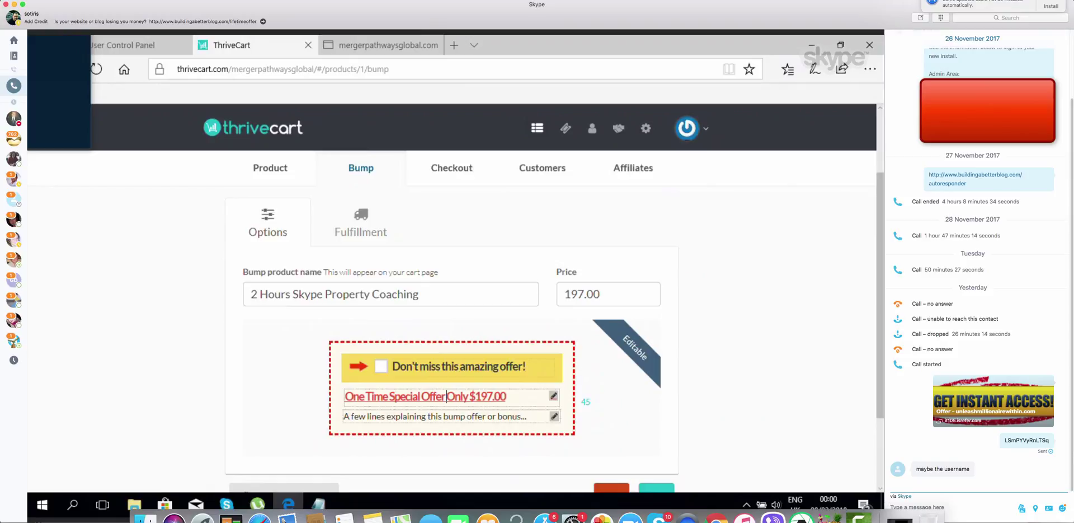
# Write the bump description '2 Hours 1 to 1 Personal Property Coaching with' plus the coach's name
pyautogui.click(535, 413)
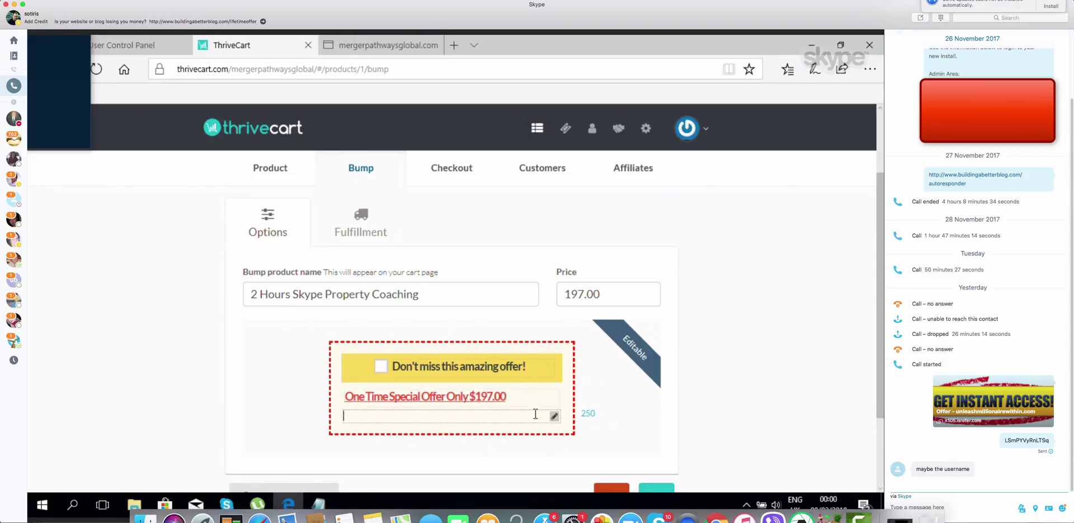
pyautogui.write('2 Hours 1 to 1 Personal Prop')
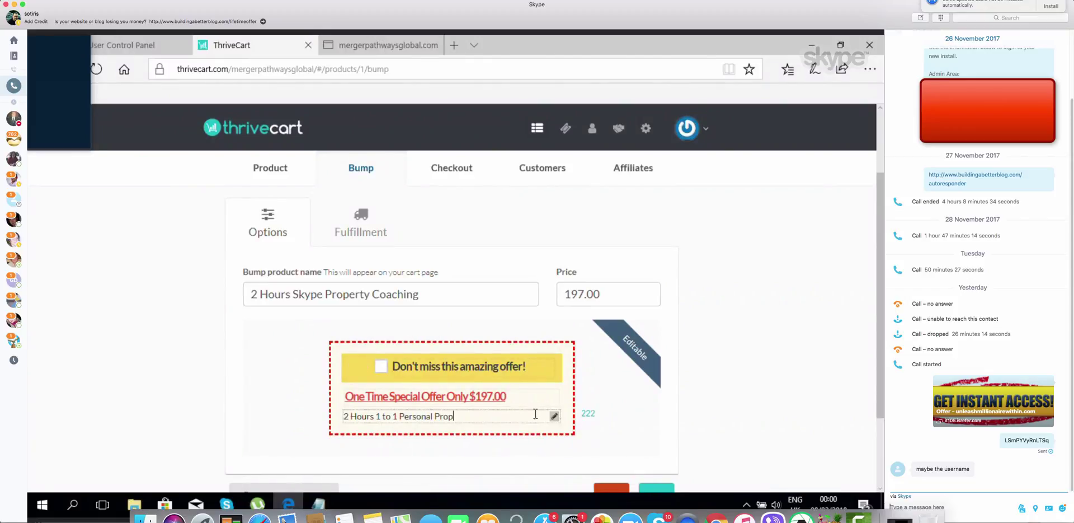
pyautogui.write('erty Coaching with Gavin')
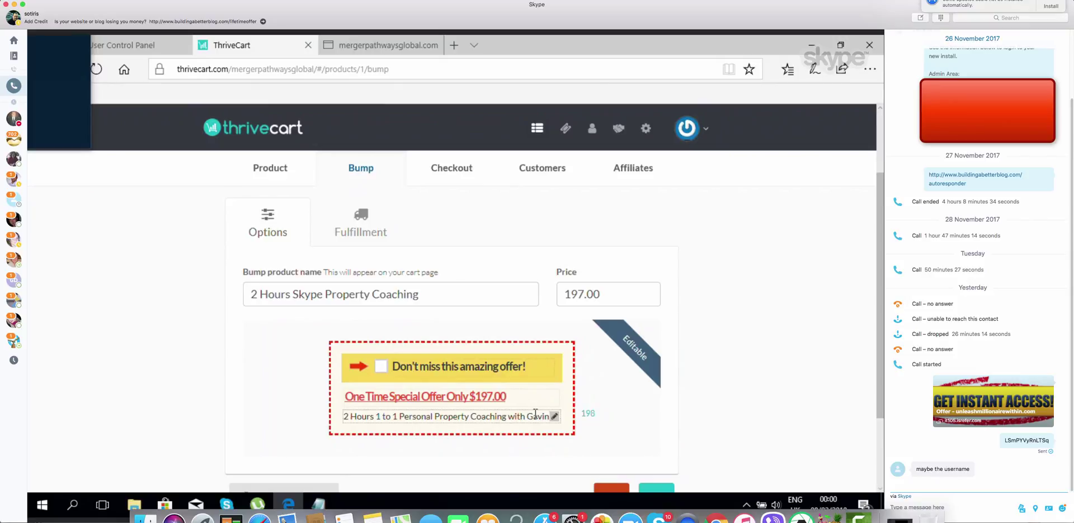
pyautogui.click(743, 417)
pyautogui.scroll(-2, 743, 418)
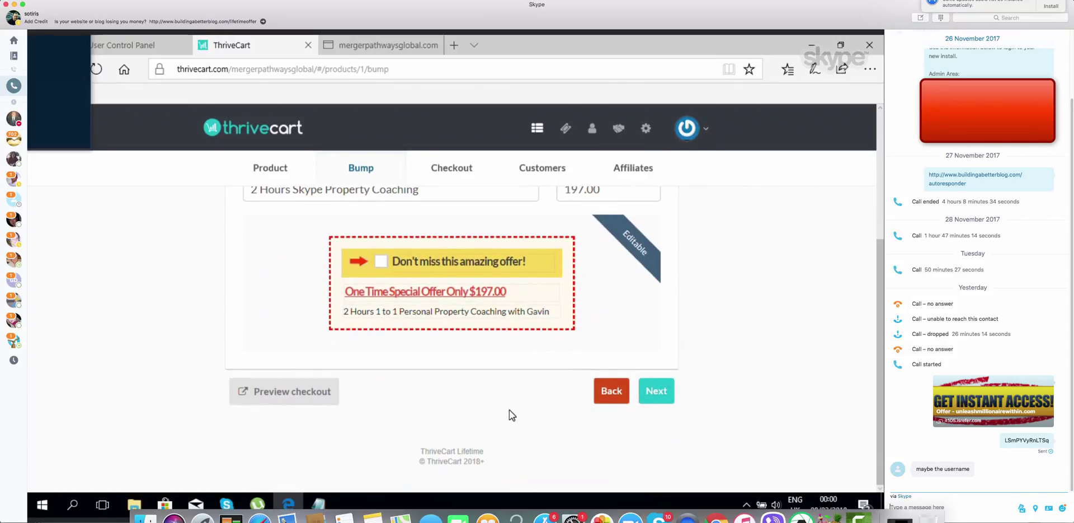
pyautogui.click(657, 391)
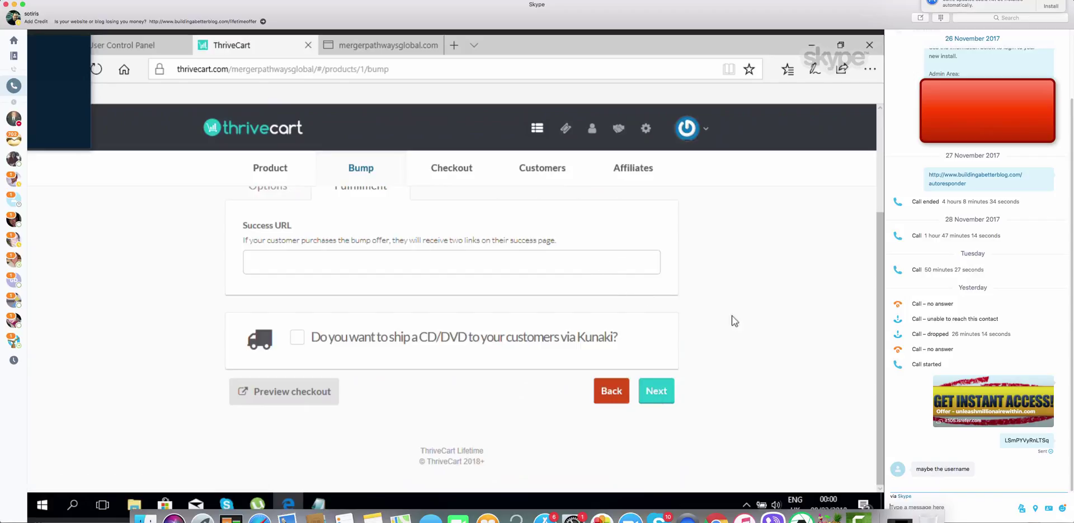
pyautogui.click(435, 256)
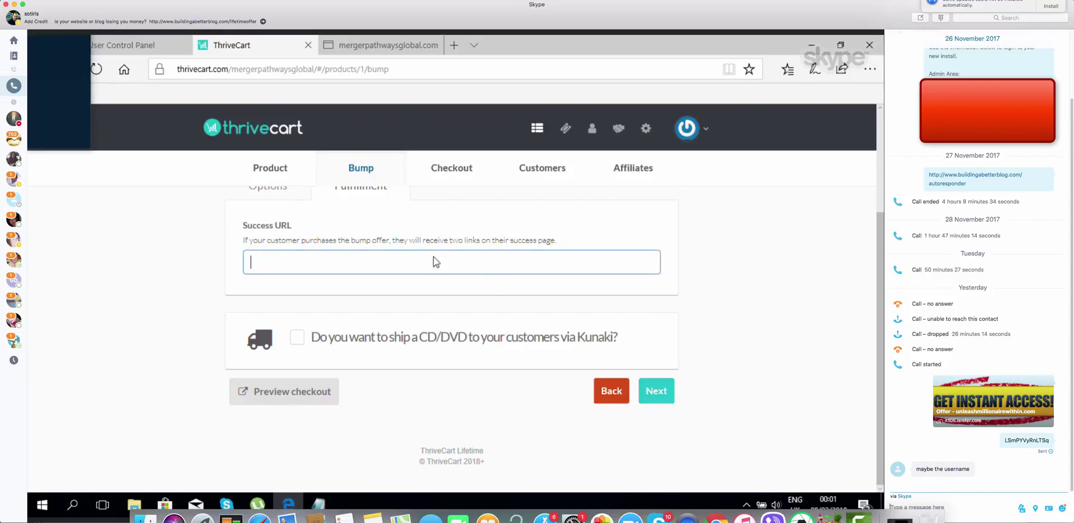
pyautogui.rightClick(435, 263)
pyautogui.click(456, 292)
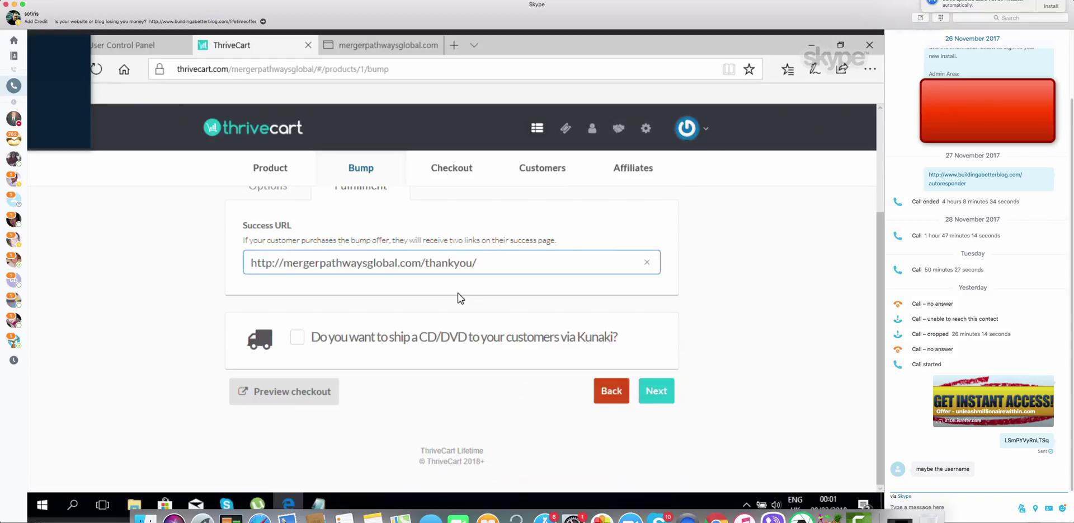
pyautogui.click(683, 292)
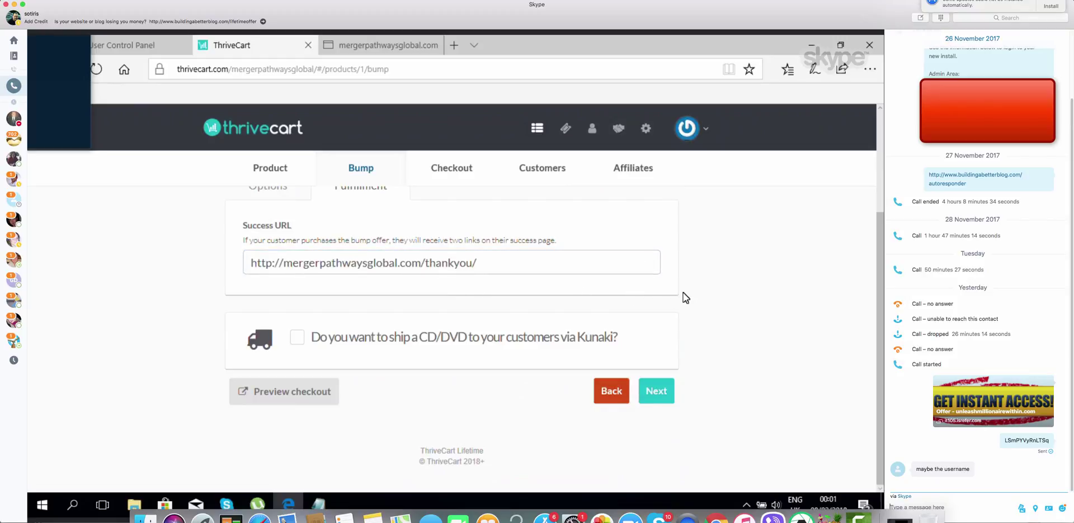
# Review the checkout templates, keeping the Tall one-step template
pyautogui.click(655, 390)
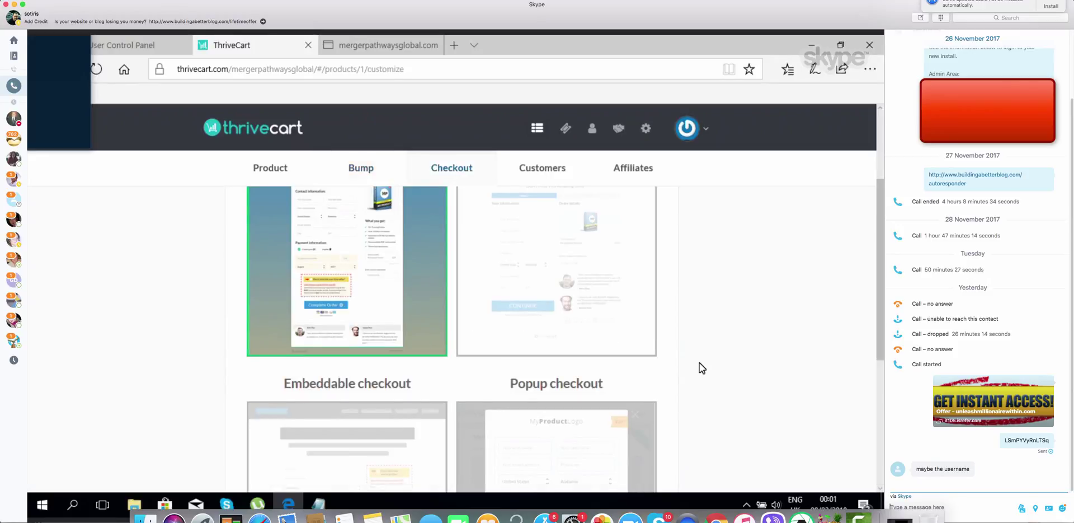
pyautogui.scroll(4, 699, 367)
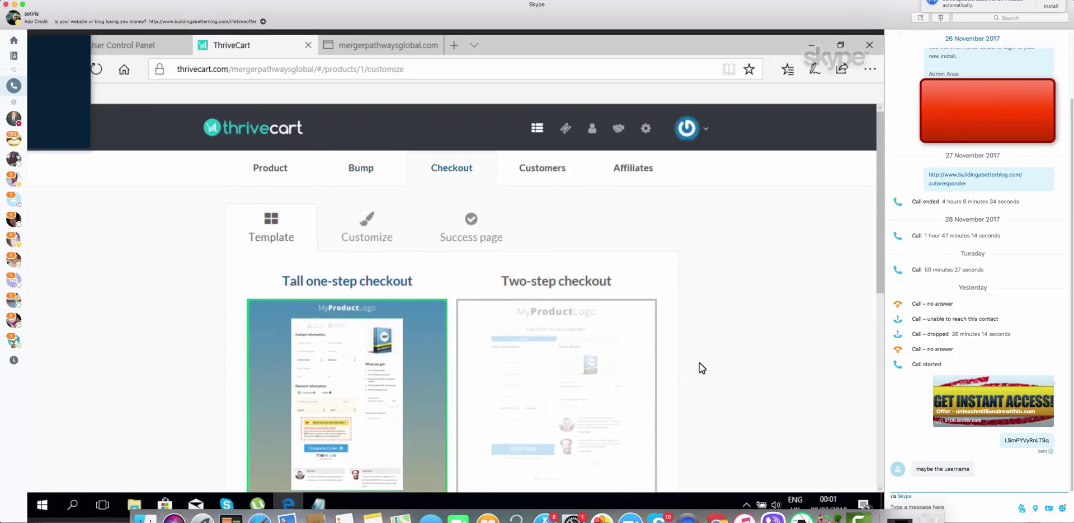
pyautogui.scroll(-1, 701, 366)
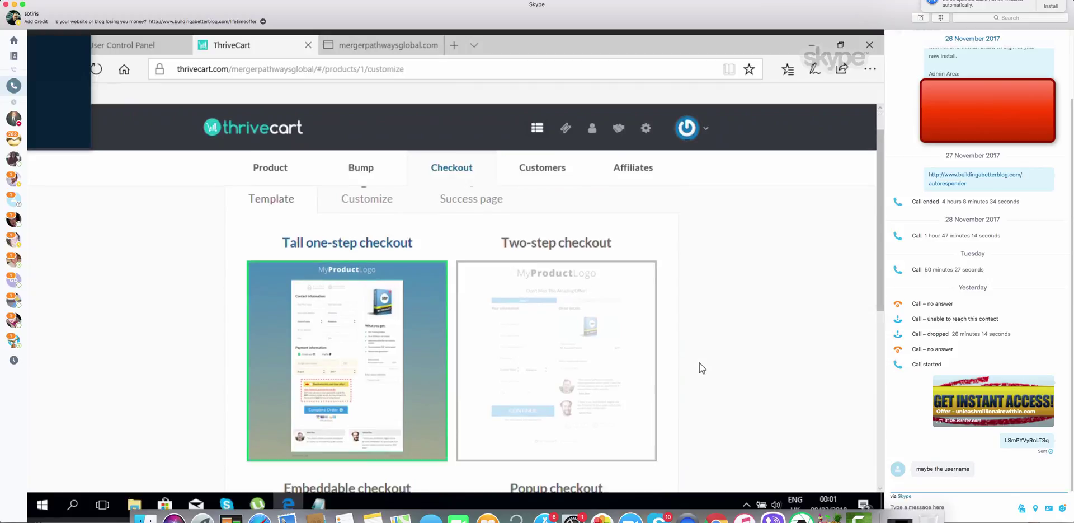
pyautogui.scroll(-2, 700, 368)
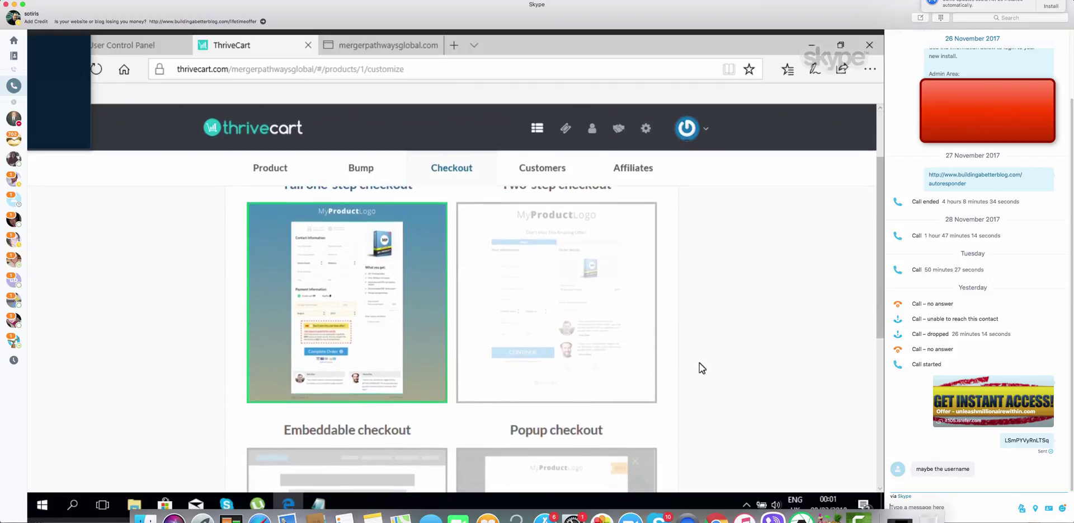
pyautogui.scroll(3, 699, 363)
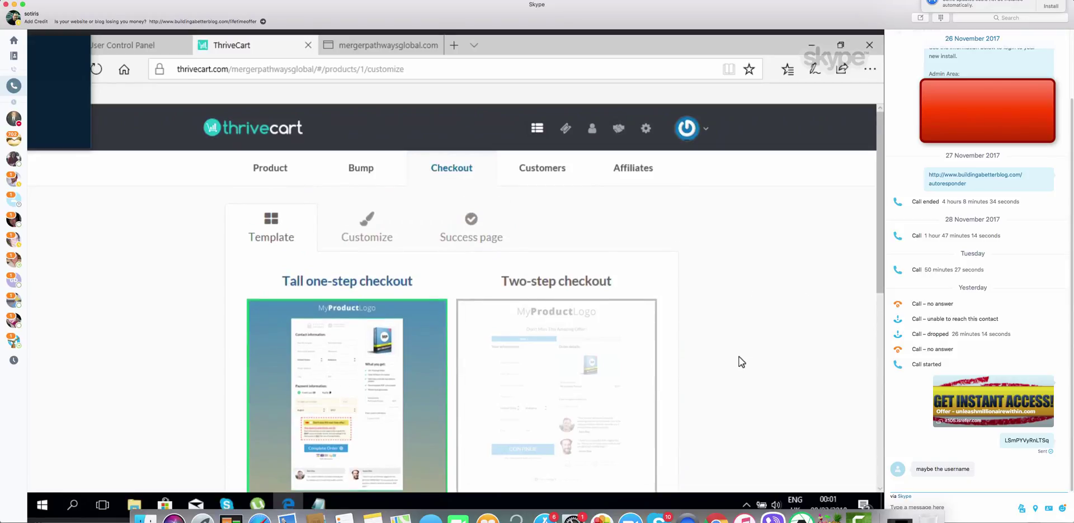
pyautogui.scroll(-6, 741, 361)
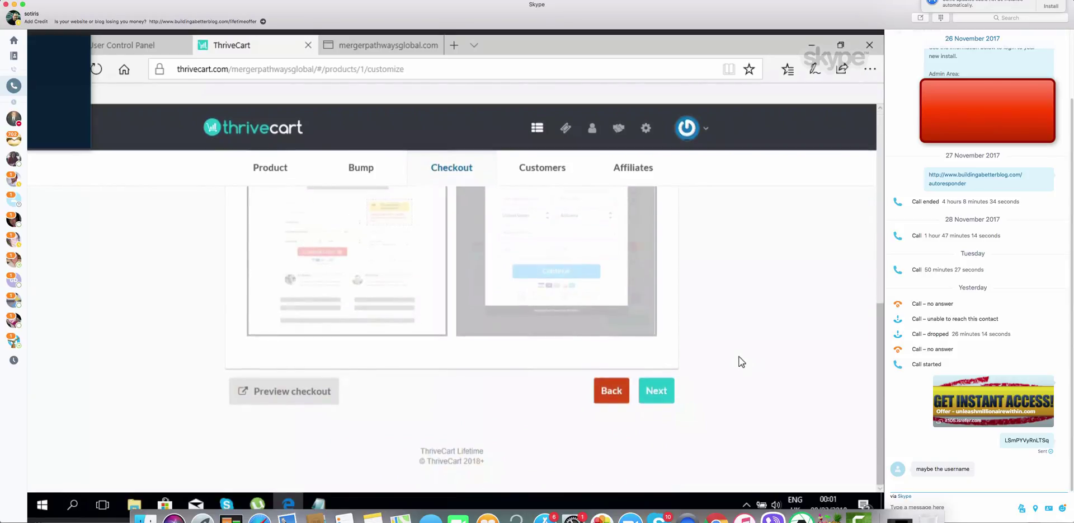
# Continue to the checkout Customize page and look over the cart preview sections
pyautogui.click(658, 393)
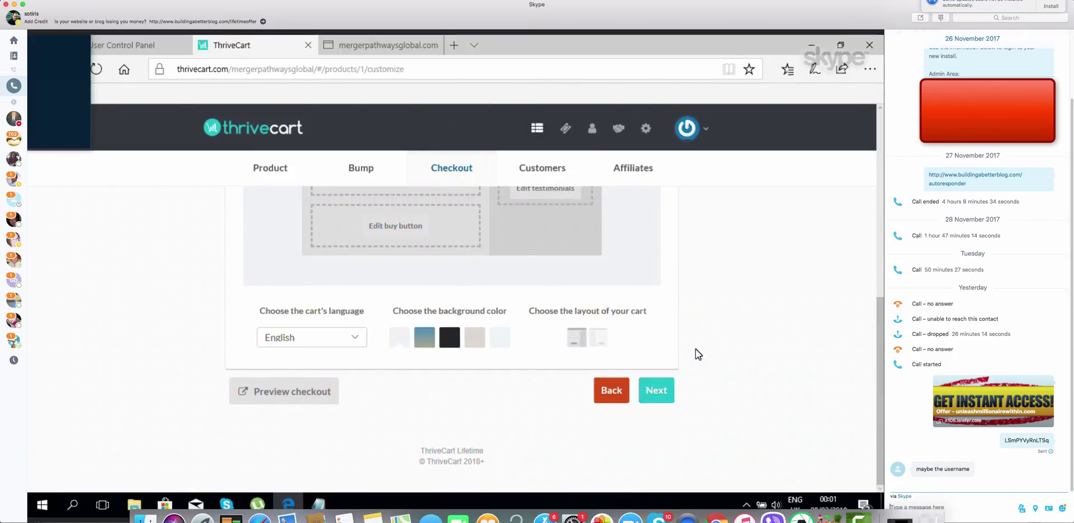
pyautogui.scroll(1, 696, 350)
pyautogui.scroll(6, 696, 349)
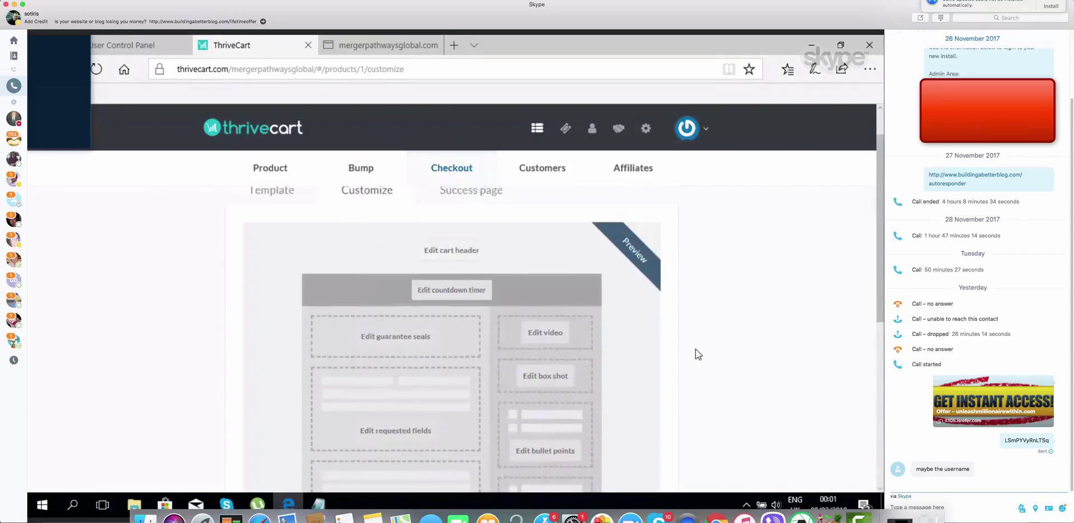
pyautogui.scroll(-2, 696, 348)
pyautogui.scroll(2, 696, 348)
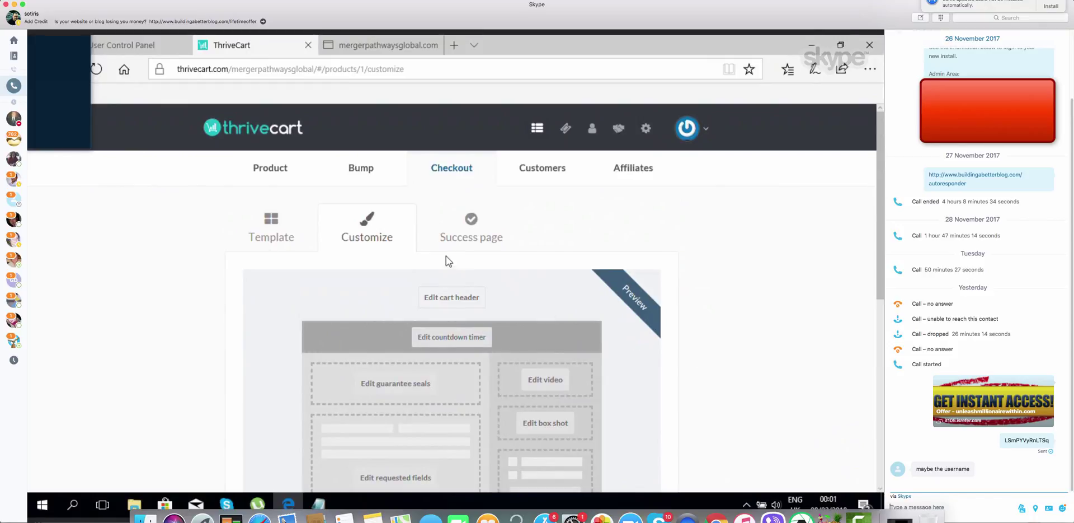
pyautogui.click(464, 300)
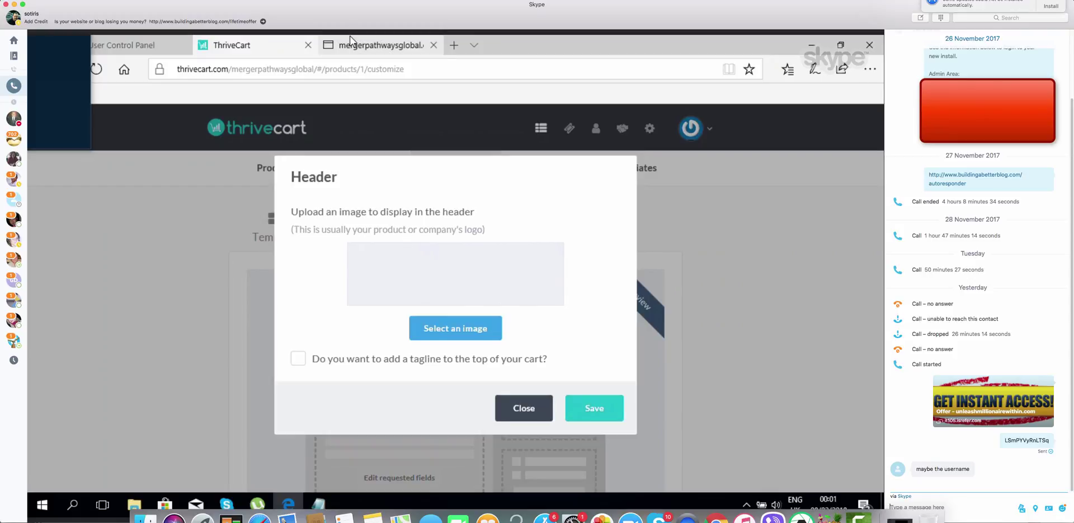
pyautogui.moveTo(354, 45)
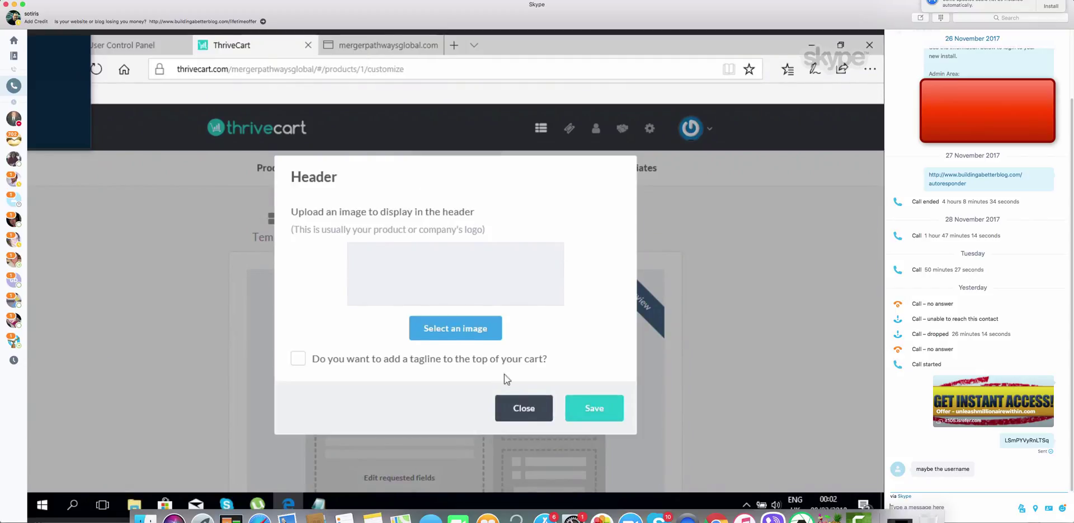
pyautogui.click(525, 404)
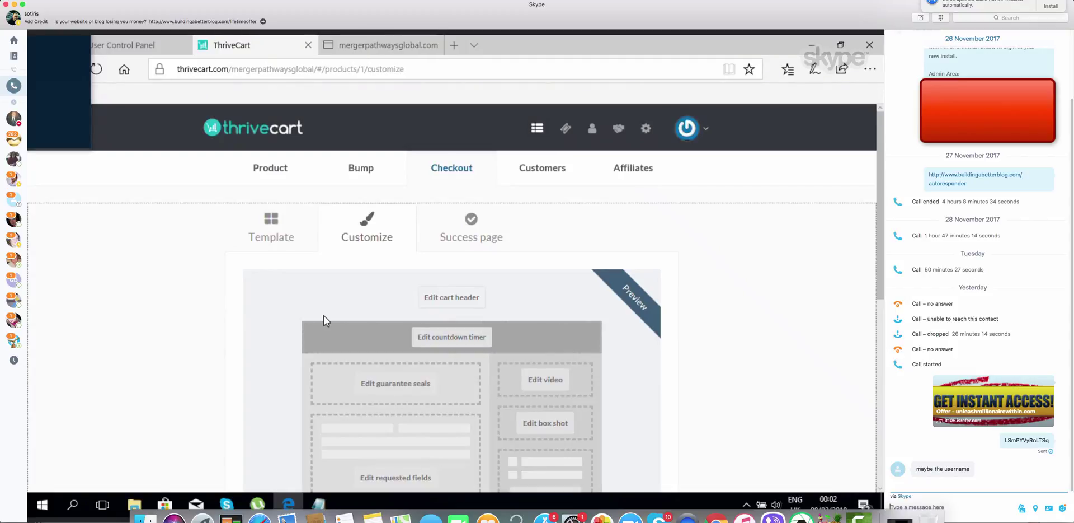
pyautogui.scroll(-3, 686, 345)
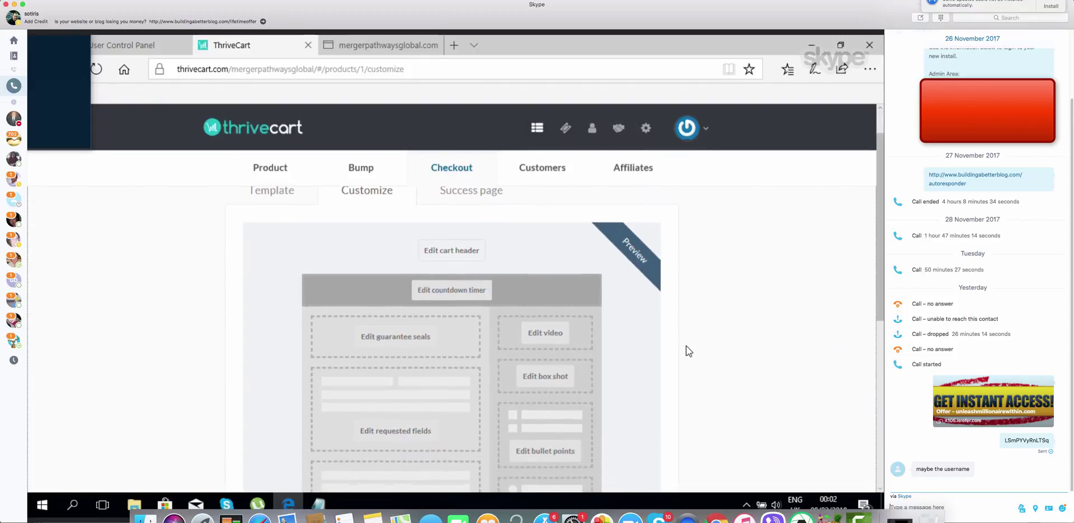
pyautogui.scroll(1, 686, 345)
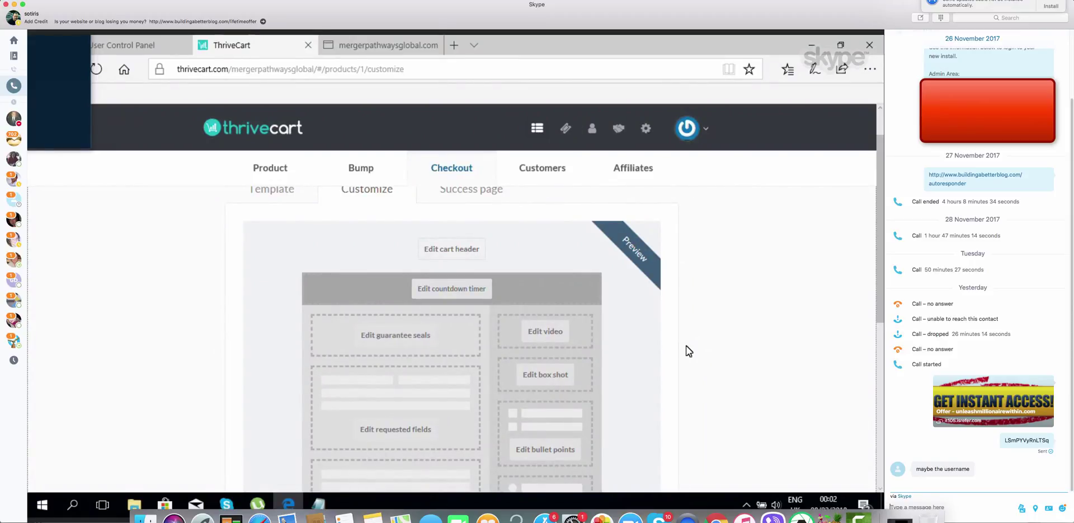
pyautogui.scroll(1, 686, 345)
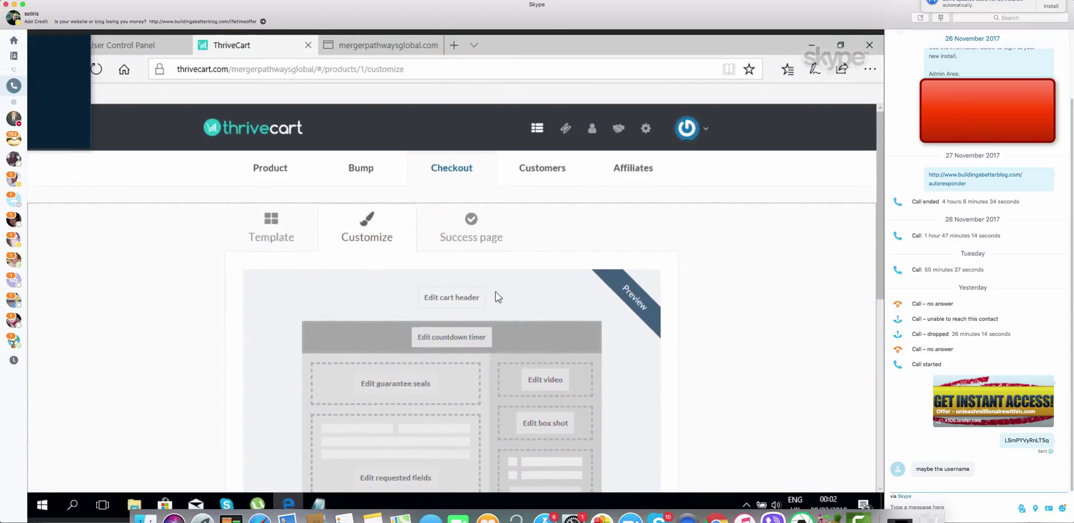
# Switch to the success page and open its headline settings
pyautogui.click(475, 231)
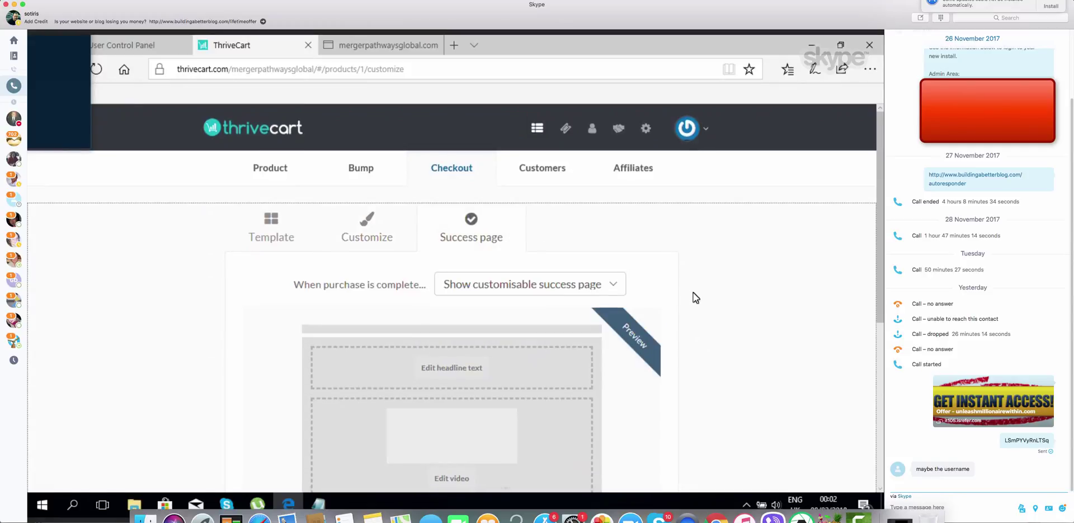
pyautogui.scroll(-1, 693, 292)
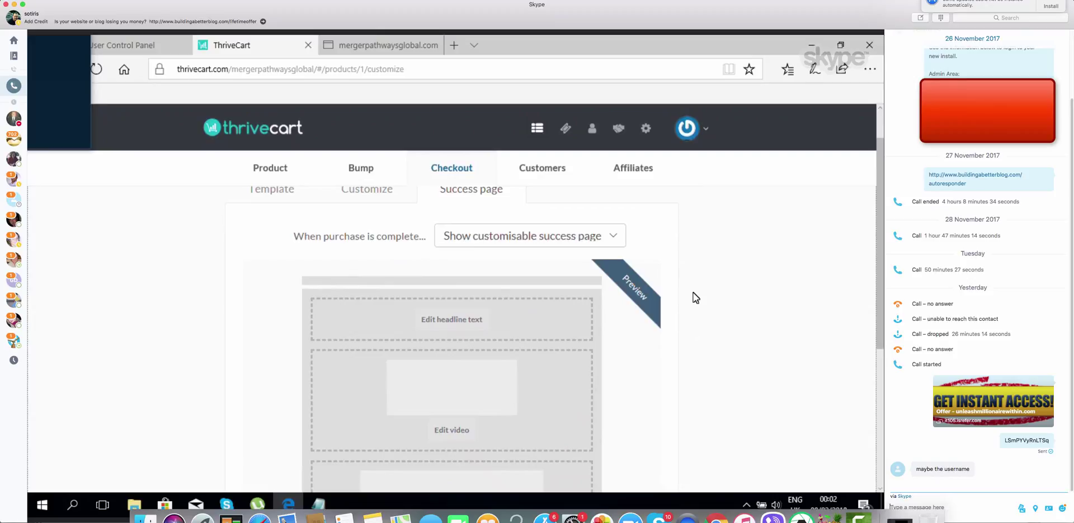
pyautogui.scroll(-1, 694, 292)
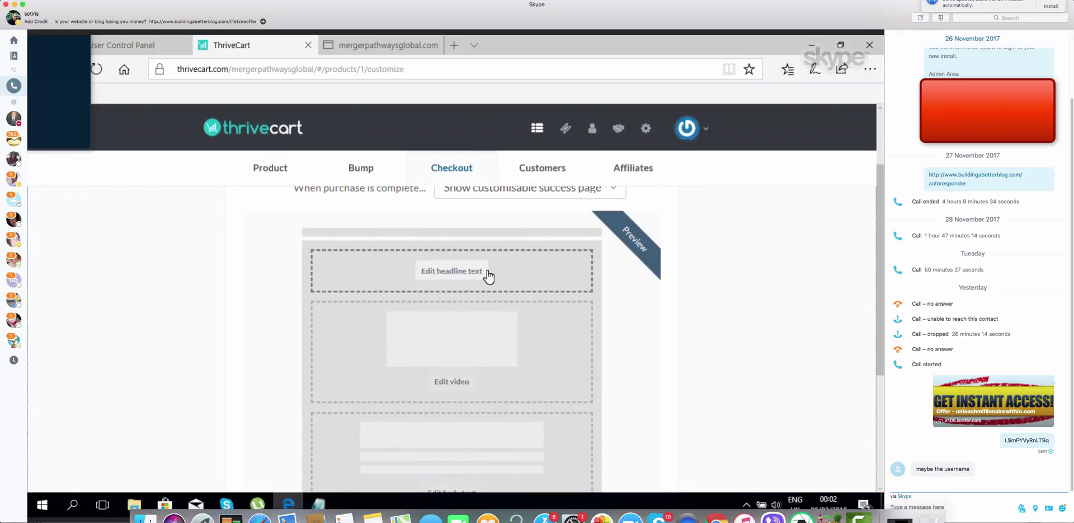
pyautogui.click(488, 274)
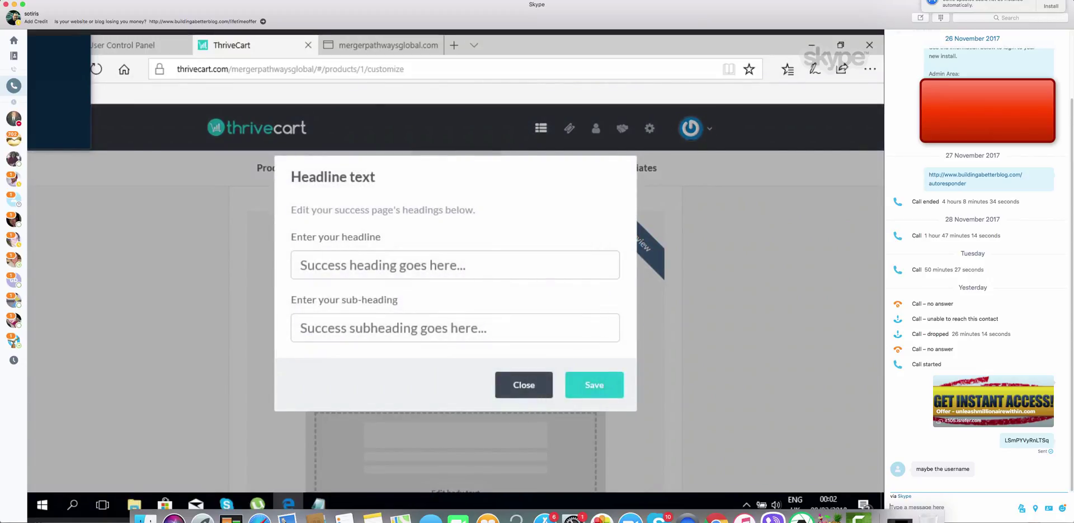
# Enter a headline thanking the buyer for ordering the coach's eBook, fixing typos
pyautogui.click(473, 268)
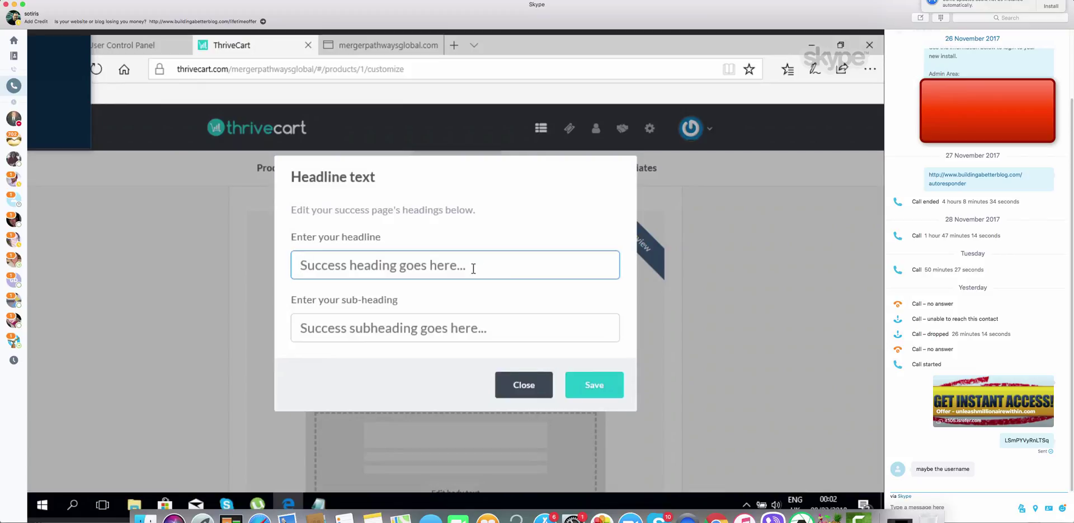
pyautogui.write('Th')
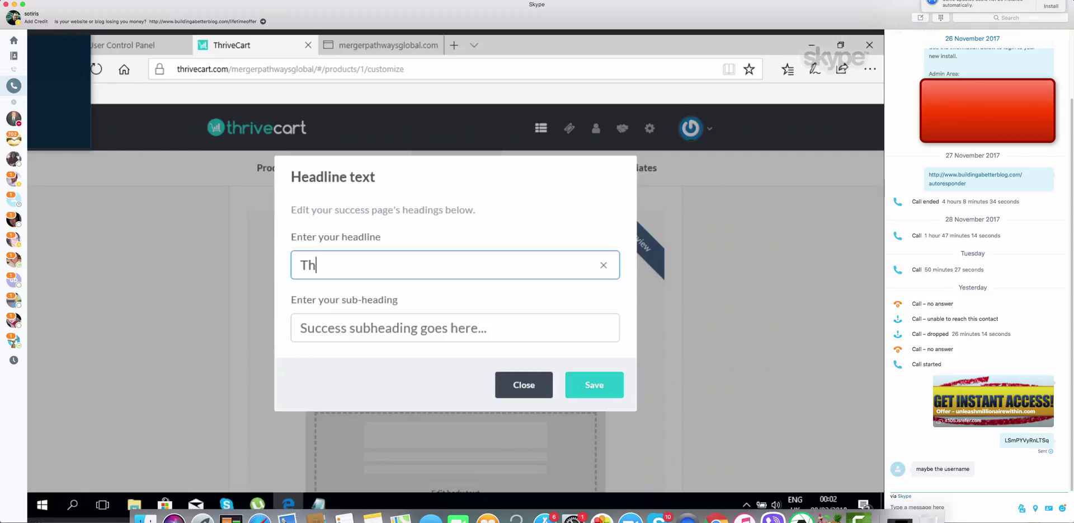
pyautogui.write('ank You for roder')
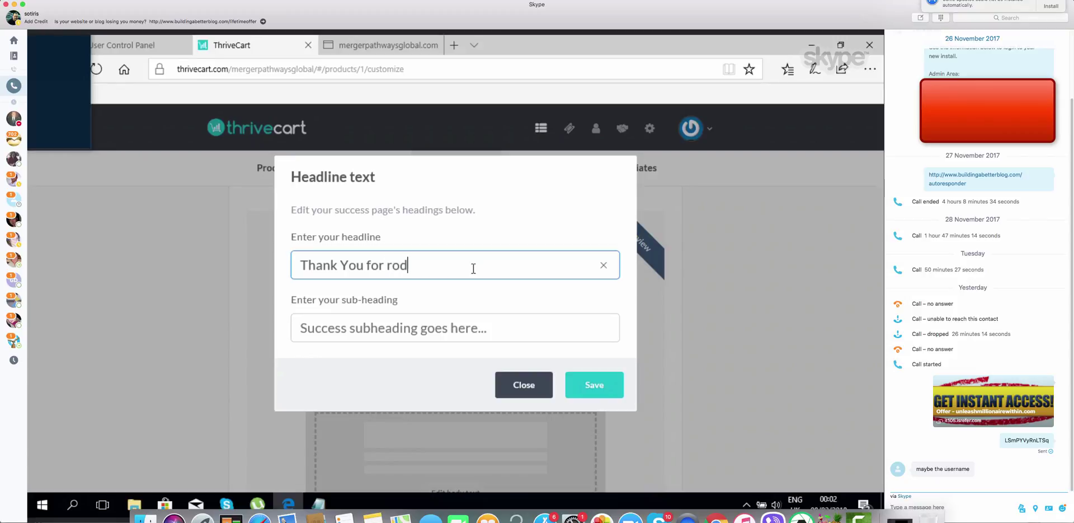
pyautogui.press('BackSpace')
pyautogui.press('BackSpace')
pyautogui.press('BackSpace')
pyautogui.press('BackSpace')
pyautogui.press('BackSpace')
pyautogui.write('ordering Ga')
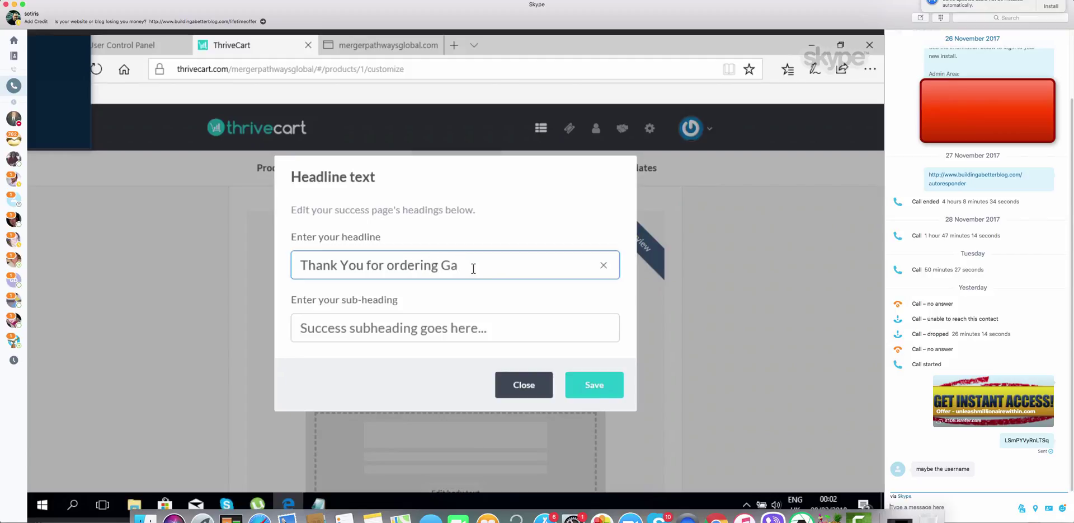
pyautogui.write('vin eBook')
# Add the sub-heading 'Look out for your download link in your email inbox' and save
pyautogui.click(392, 333)
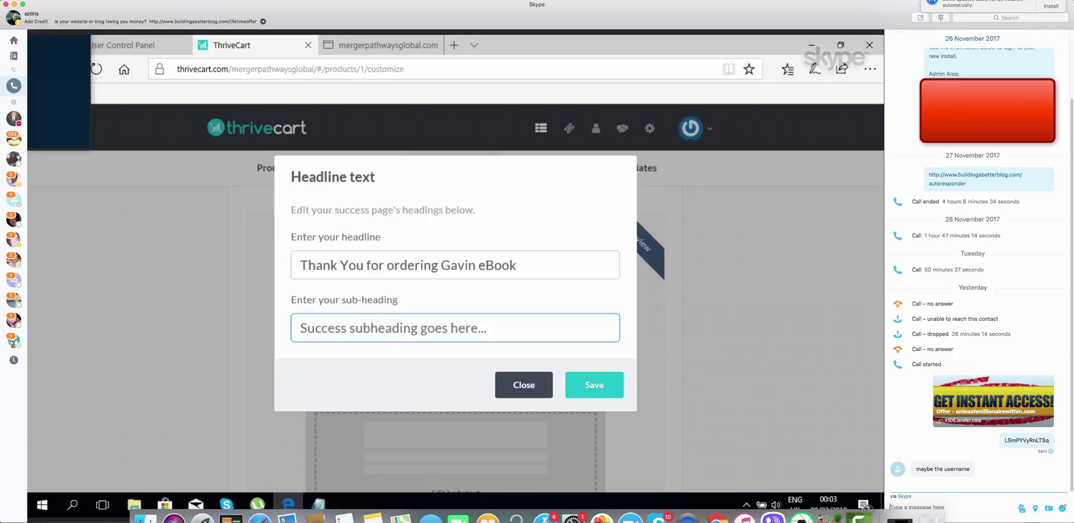
pyautogui.write('Loo')
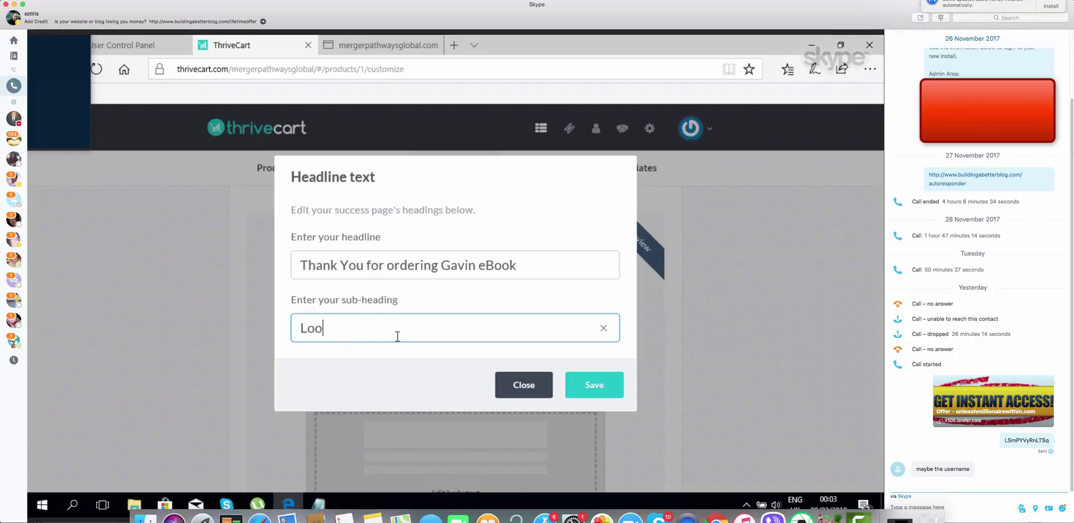
pyautogui.write('k out f')
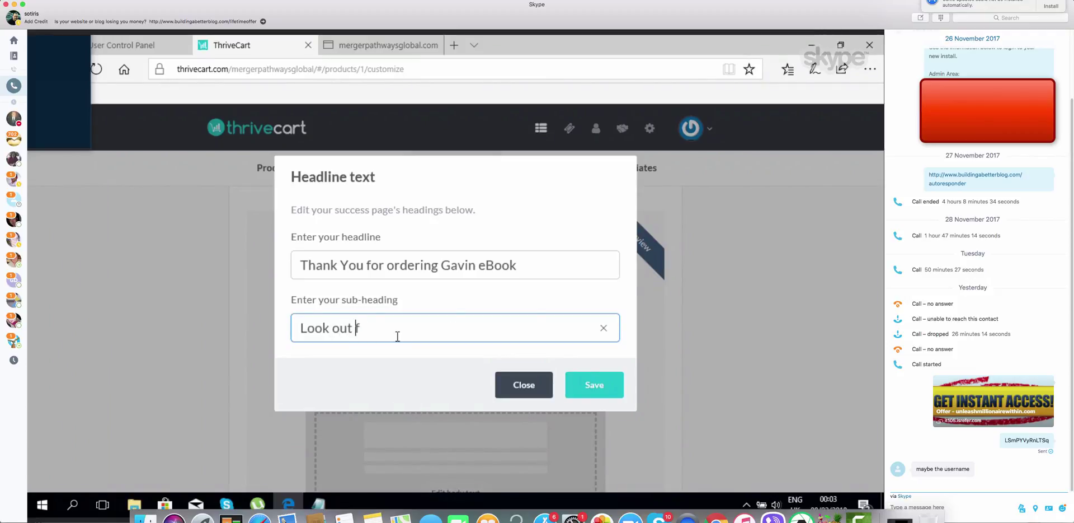
pyautogui.write('or your download ')
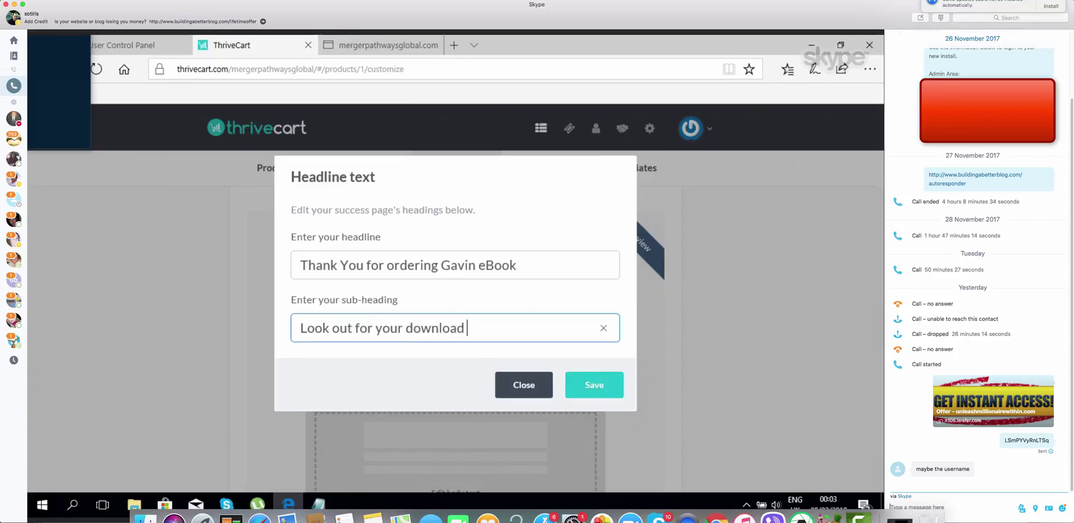
pyautogui.write('link')
pyautogui.write(' in')
pyautogui.write(' your')
pyautogui.press('BackSpace')
pyautogui.write('r ')
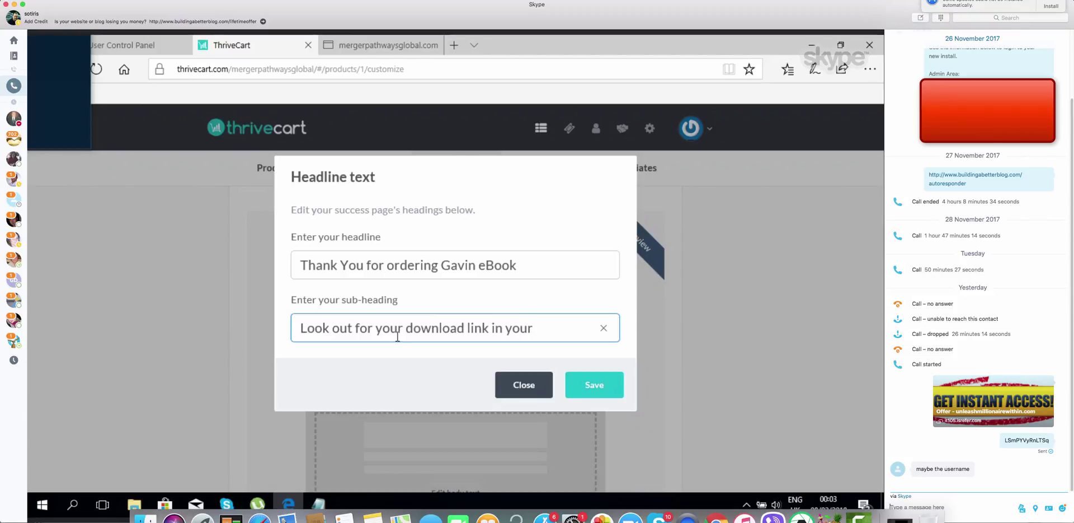
pyautogui.write('email inbox')
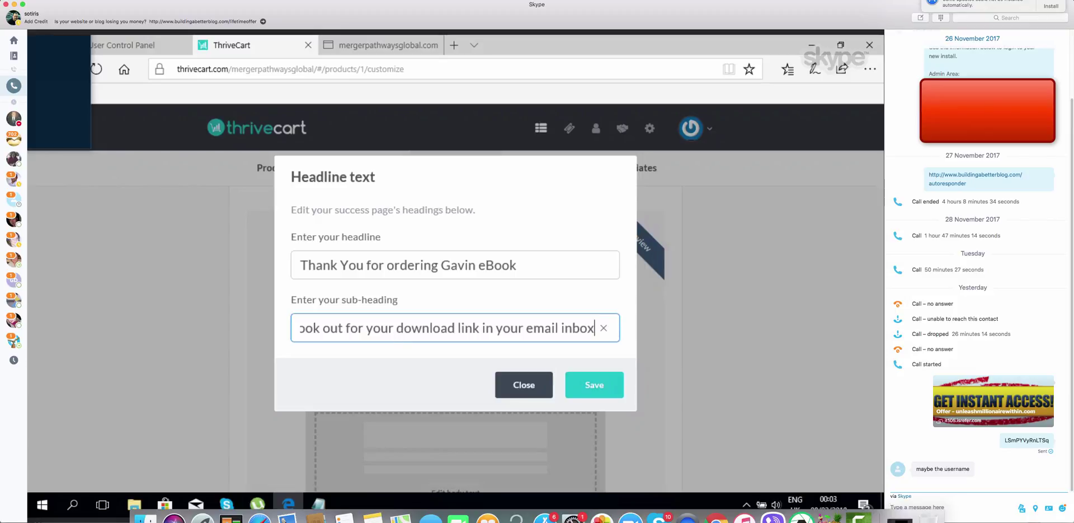
pyautogui.click(597, 385)
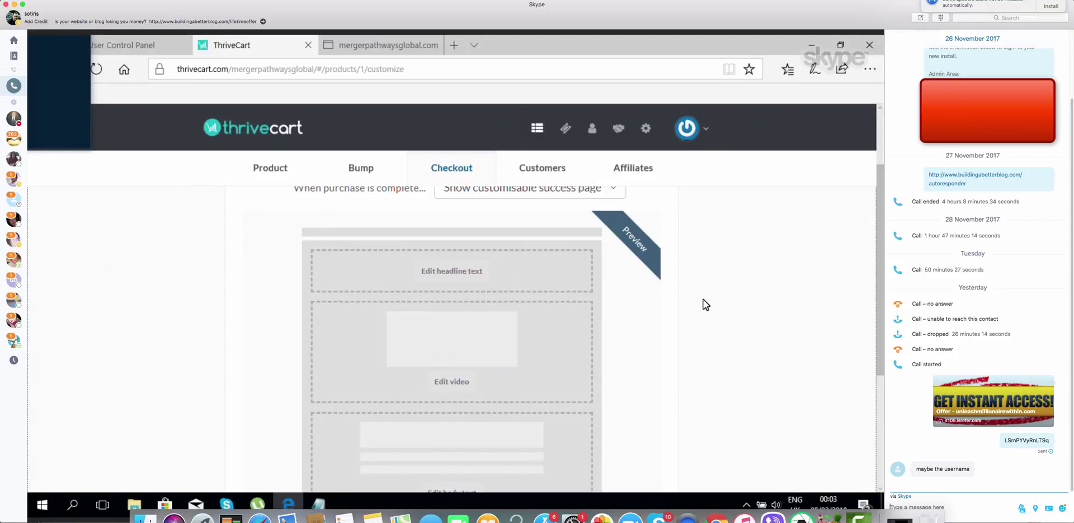
# Advance to the Customers step showing mailing list, tag and webinar behaviour rules
pyautogui.scroll(-4, 700, 317)
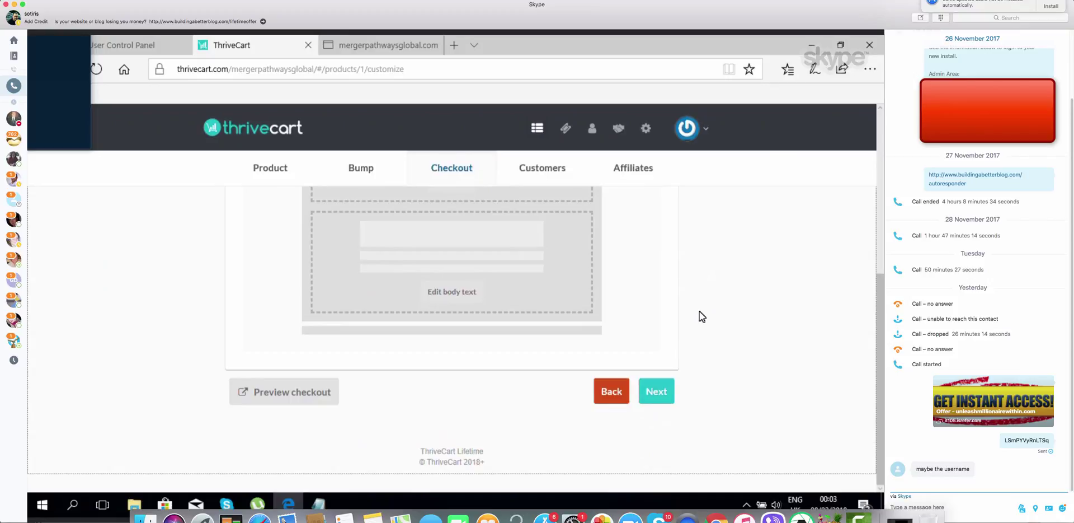
pyautogui.click(657, 393)
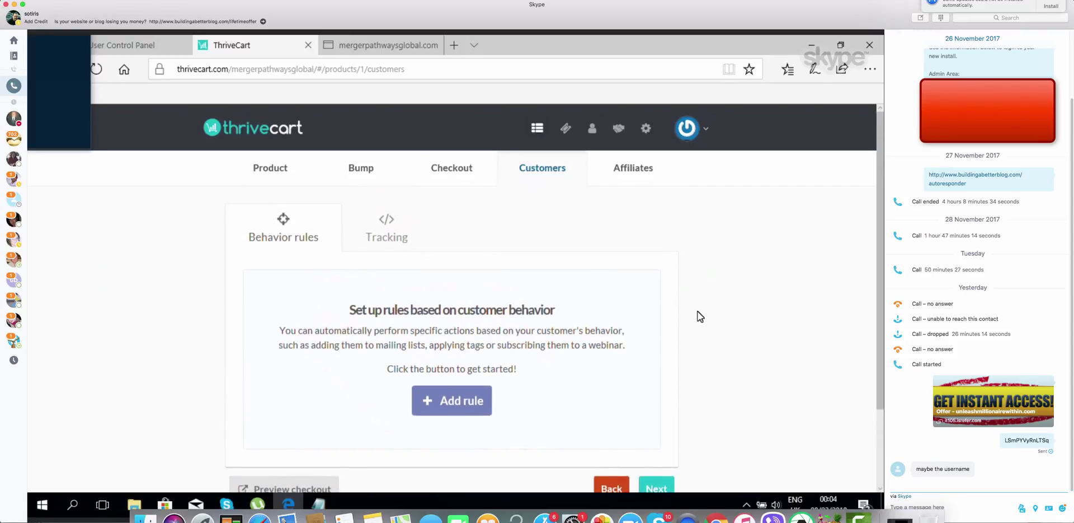
pyautogui.scroll(-1, 700, 316)
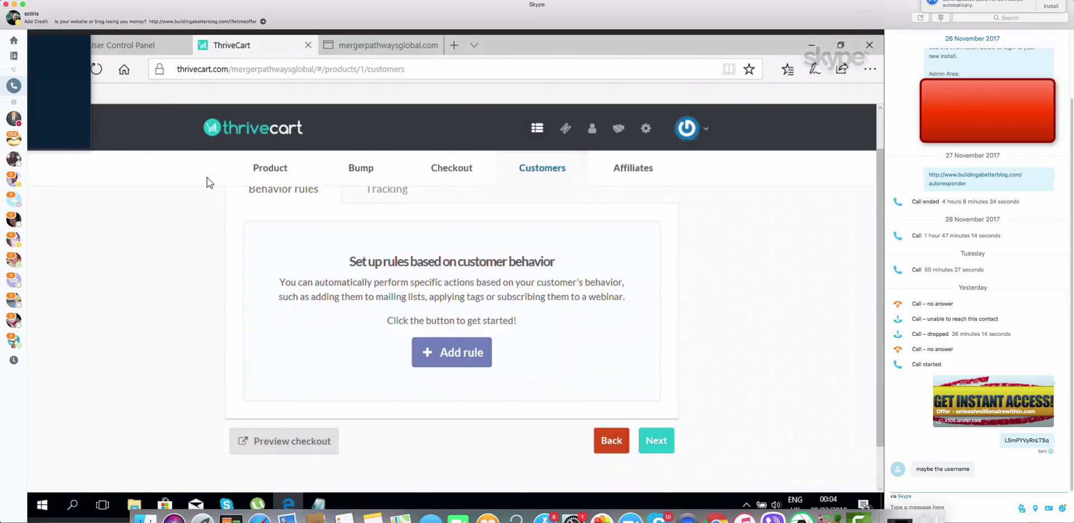
# Load aweber.com in a new browser tab
pyautogui.click(453, 46)
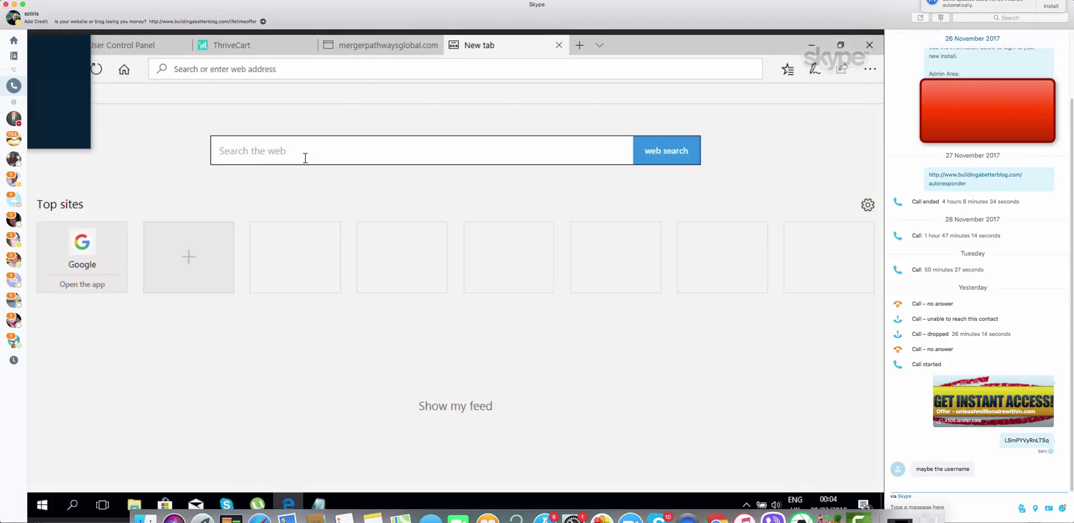
pyautogui.click(304, 158)
pyautogui.click(260, 69)
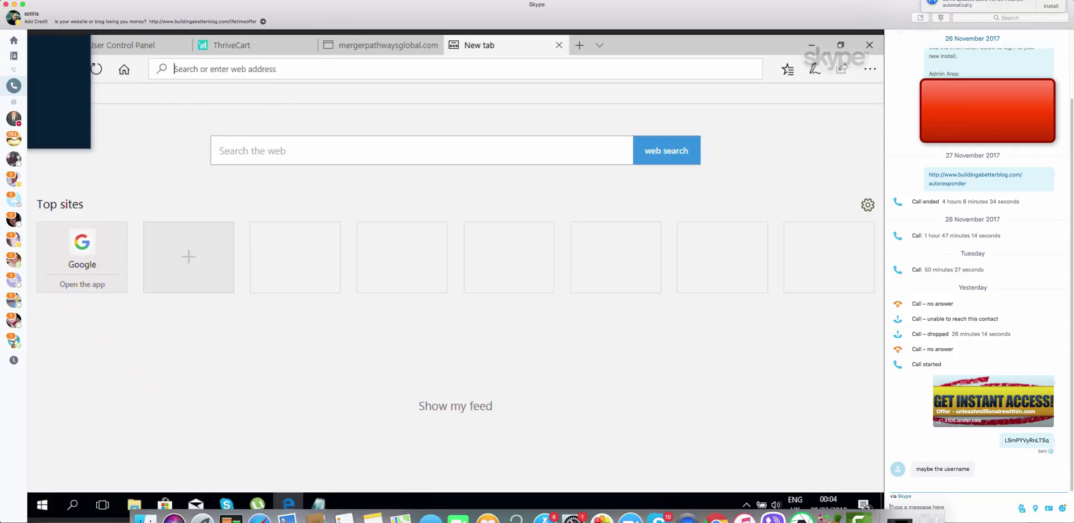
pyautogui.write('aweber')
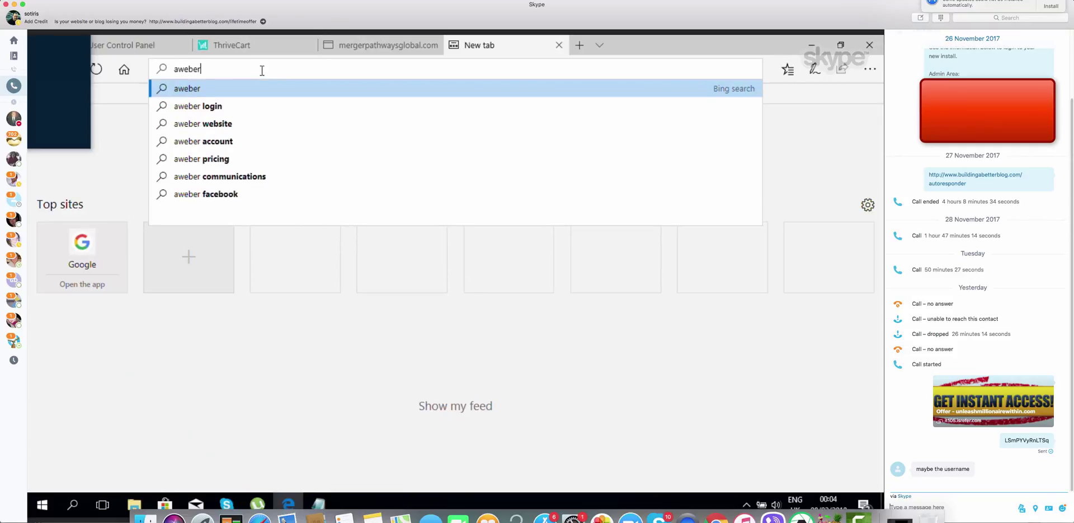
pyautogui.write('.com')
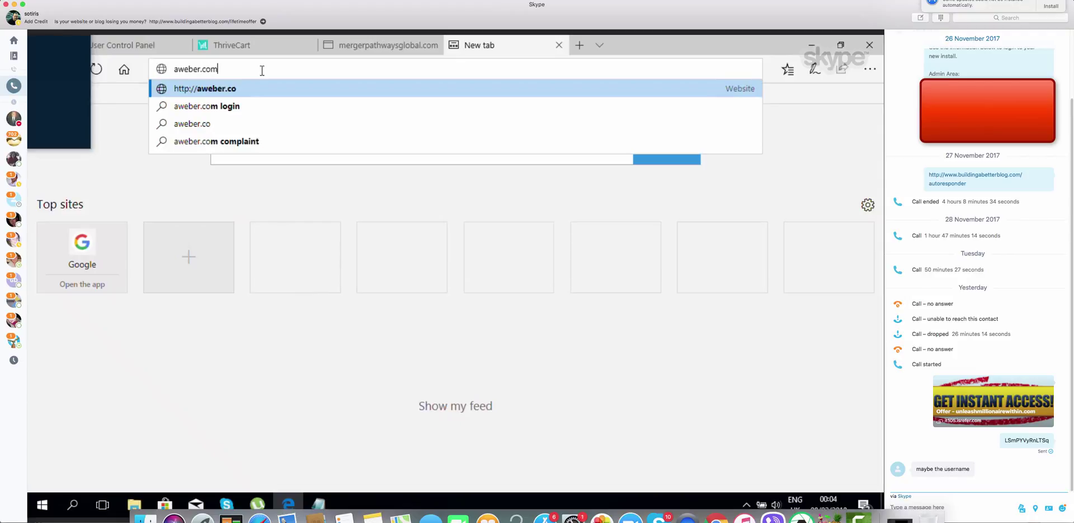
pyautogui.press('Return')
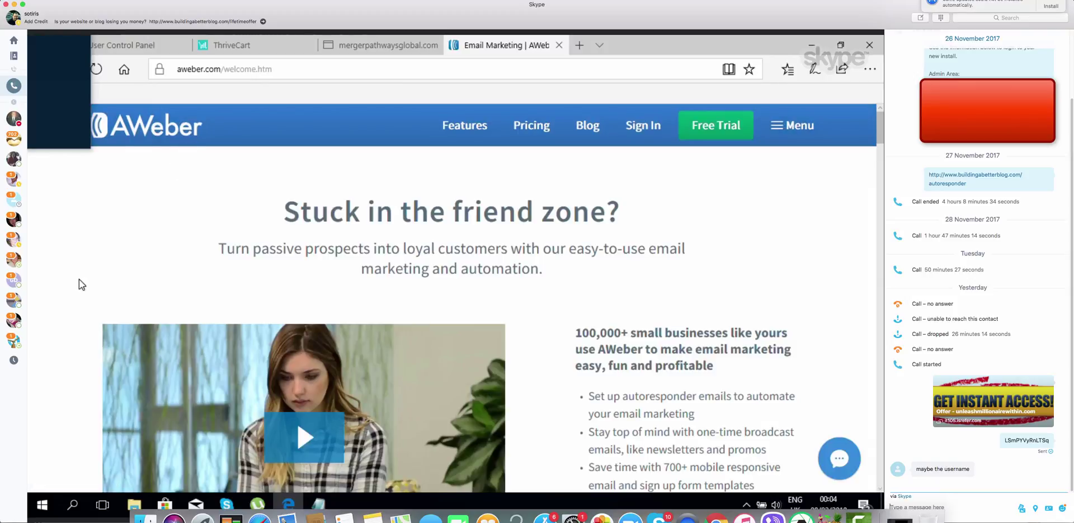
# Sign in to AWeber with the saved login, dismiss the password prompt, and retry via Manage Lists
pyautogui.click(656, 133)
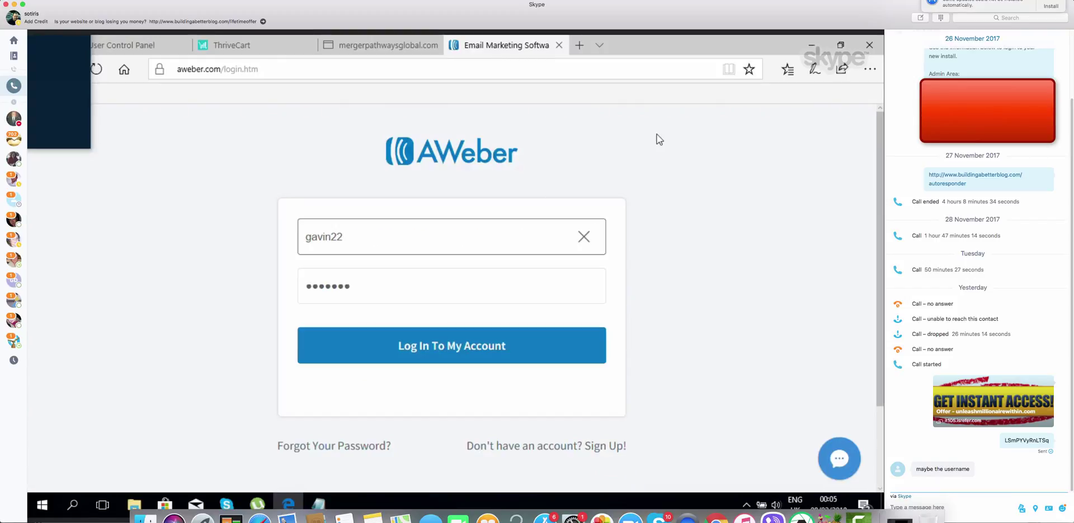
pyautogui.click(447, 350)
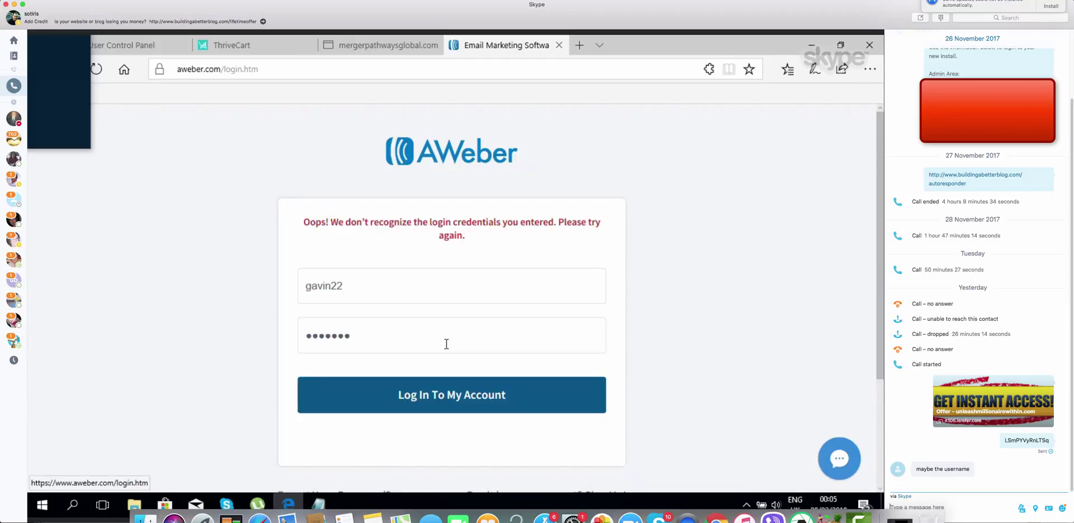
pyautogui.click(449, 394)
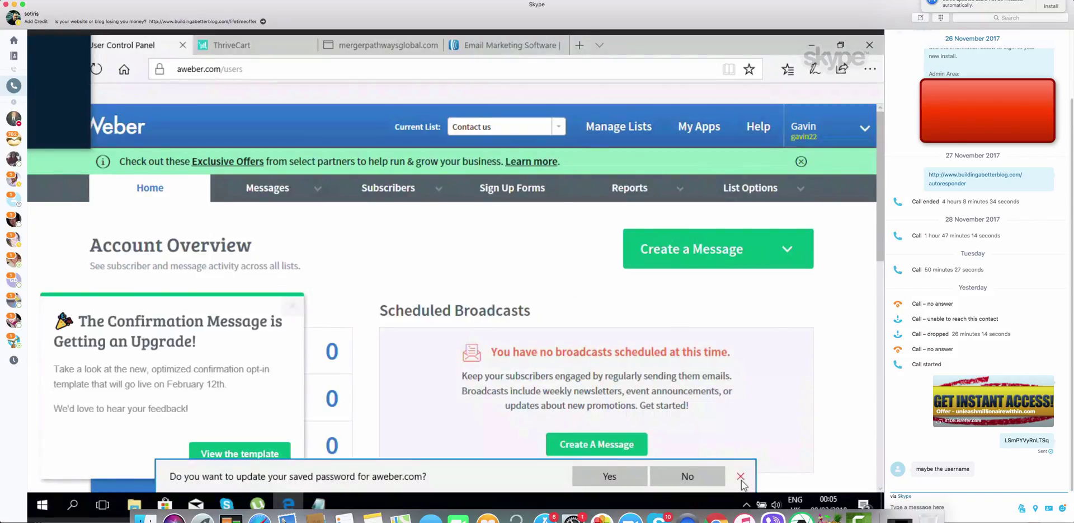
pyautogui.click(740, 476)
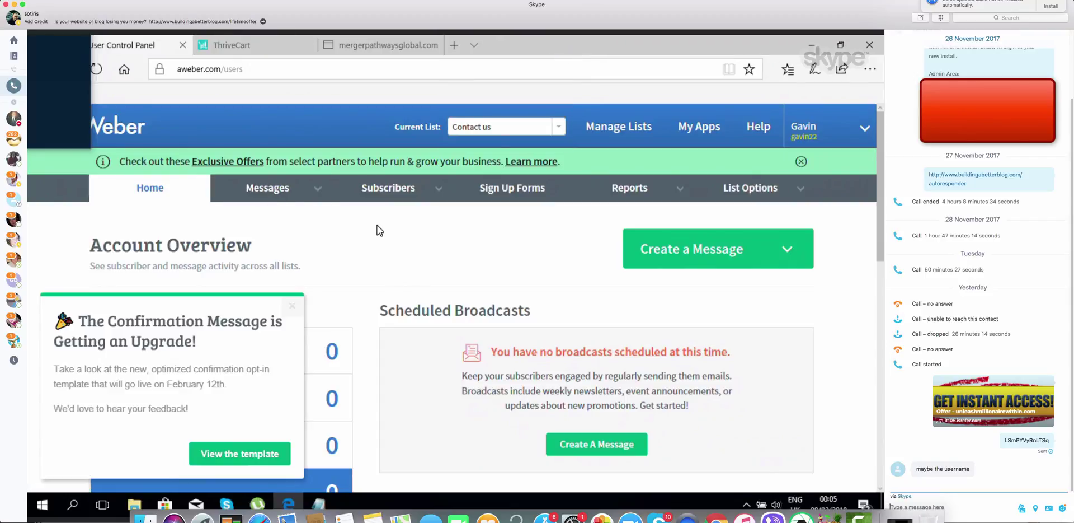
pyautogui.click(636, 126)
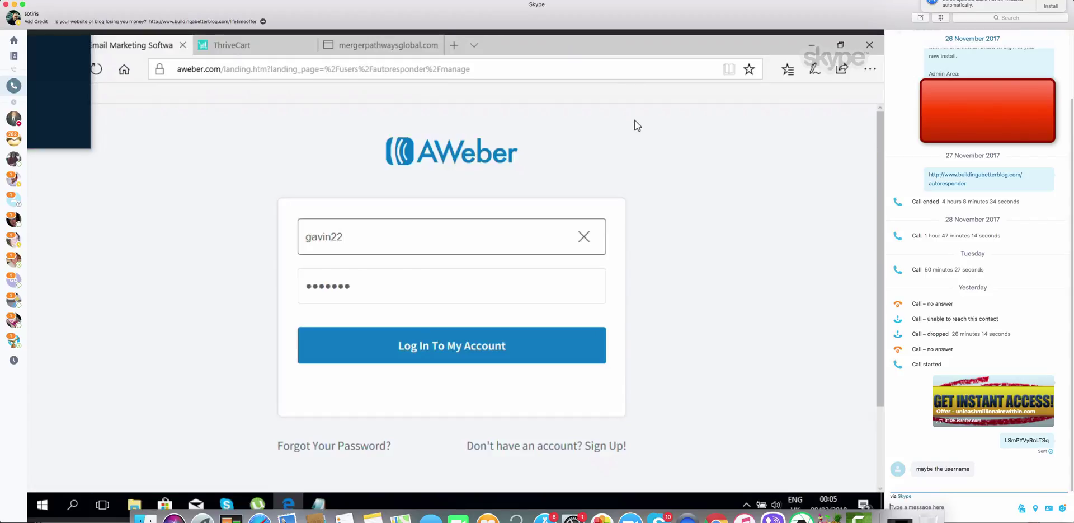
pyautogui.click(448, 349)
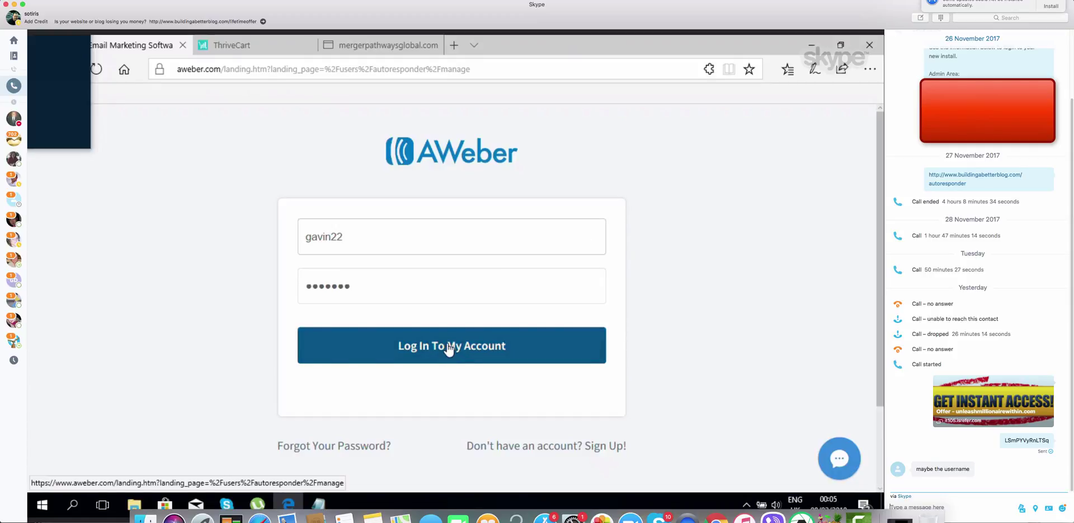
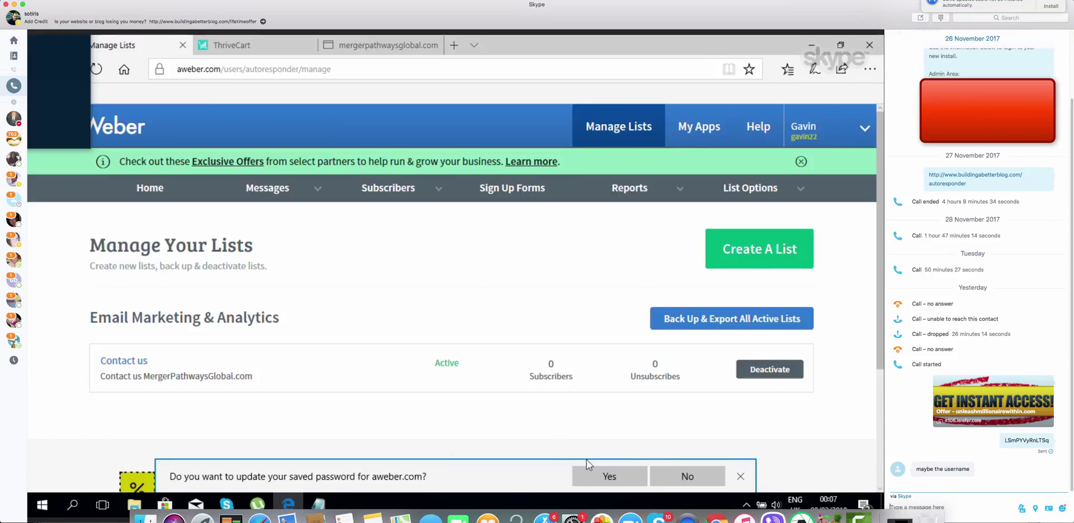
# Save the AWeber password, start a new list, and review its company, address and sender details
pyautogui.click(611, 474)
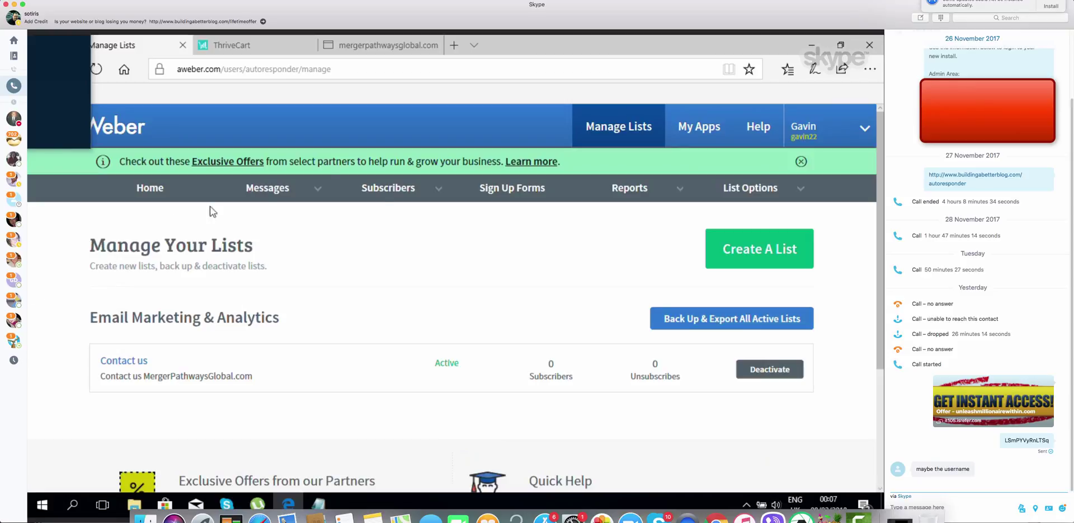
pyautogui.click(769, 259)
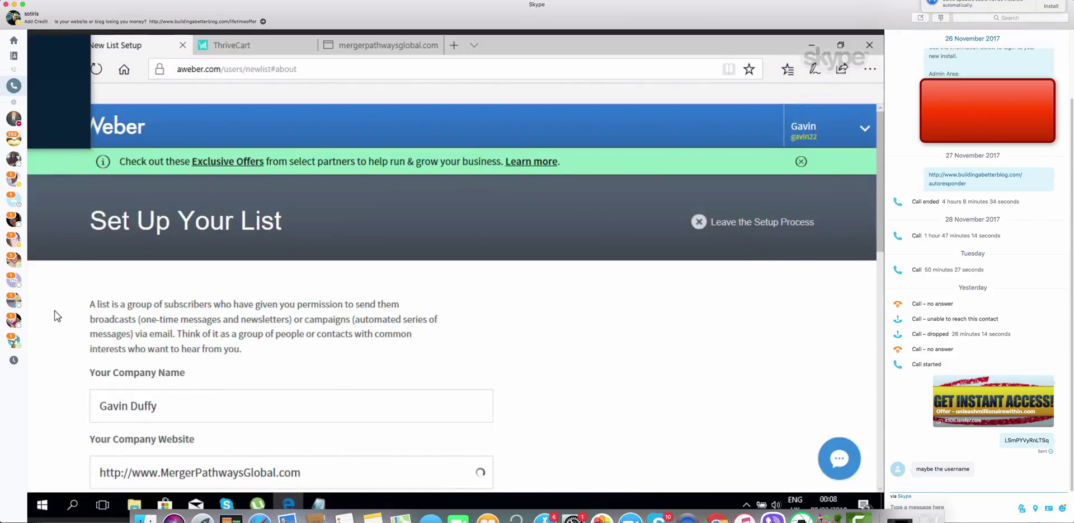
pyautogui.scroll(-2, 55, 310)
pyautogui.scroll(-3, 55, 310)
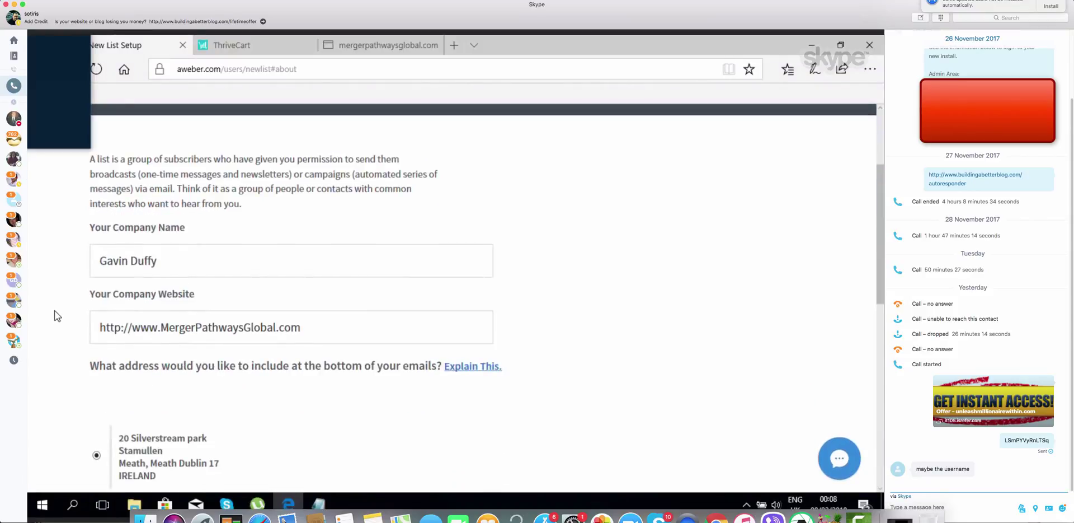
pyautogui.scroll(-2, 55, 310)
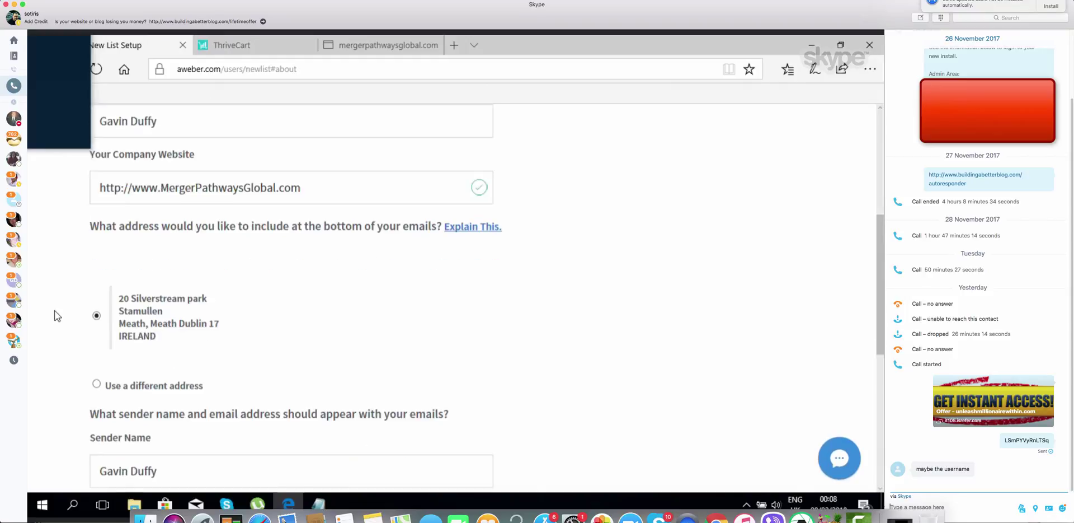
pyautogui.scroll(-1, 56, 315)
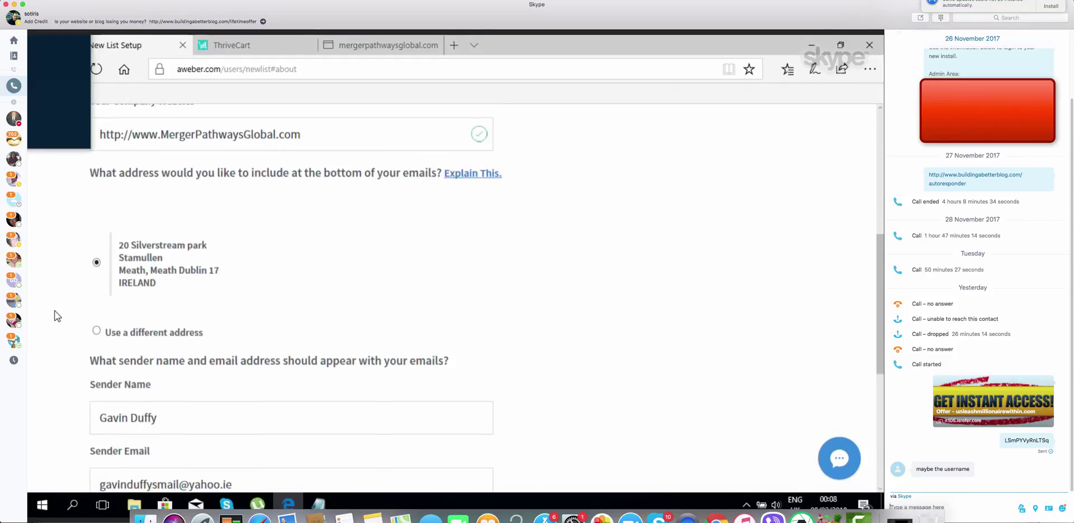
pyautogui.scroll(-1, 56, 315)
pyautogui.scroll(-4, 55, 311)
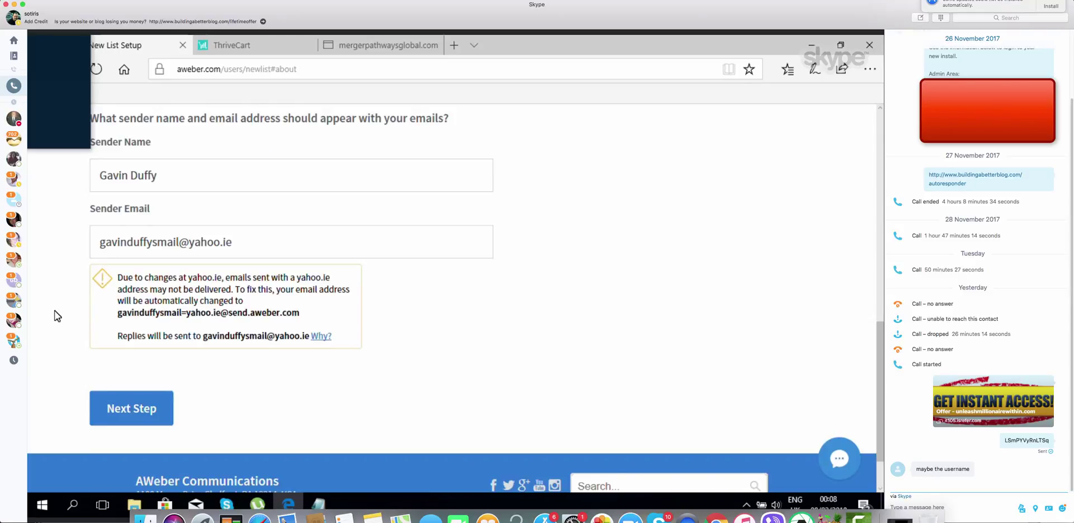
pyautogui.scroll(1, 55, 311)
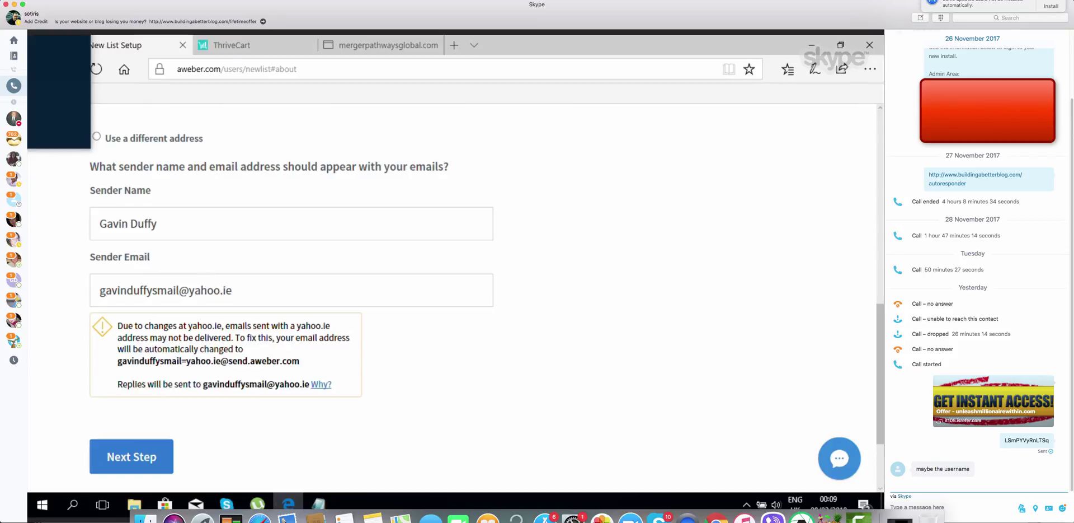
# Keep the existing sender email address and continue to the Describe Your List step
pyautogui.click(247, 289)
pyautogui.tripleClick(152, 290)
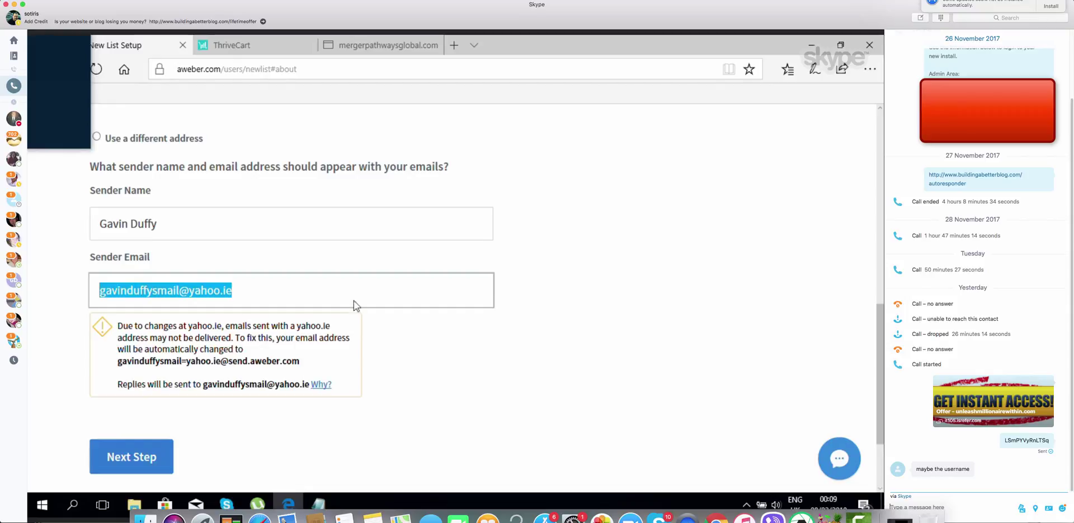
pyautogui.click(383, 339)
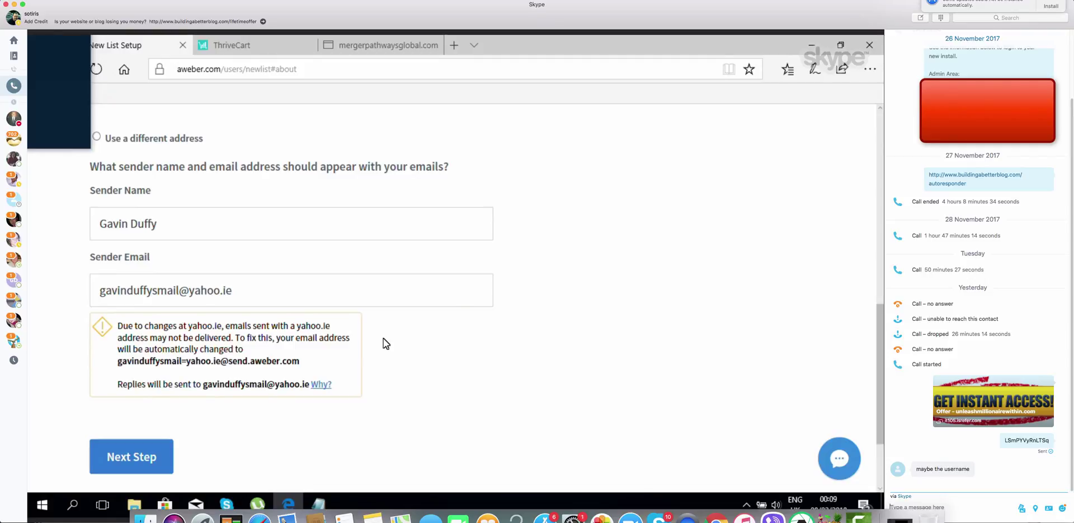
pyautogui.click(142, 456)
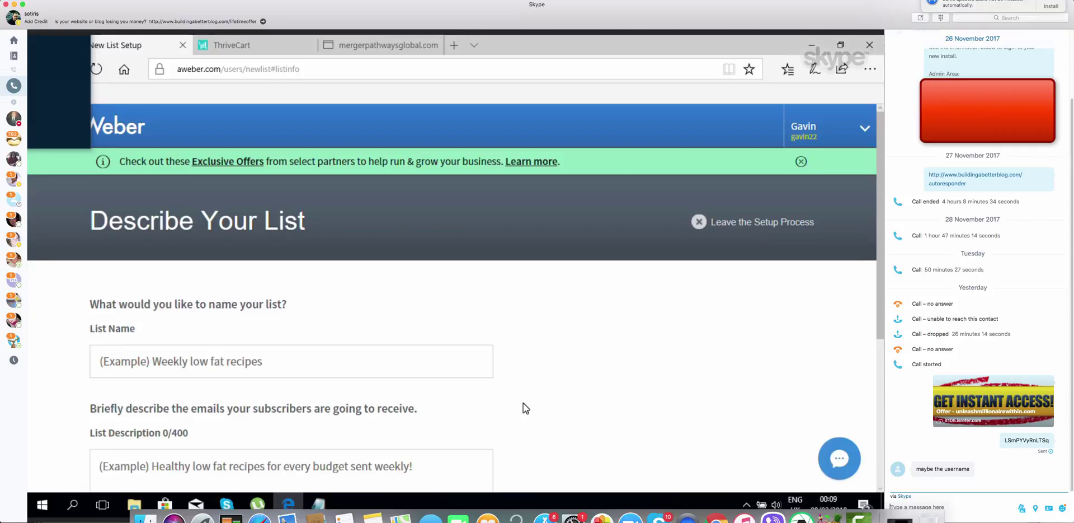
# Name the list with the owner's name followed by 'Ebook Buyers List', correcting typos
pyautogui.scroll(-2, 523, 403)
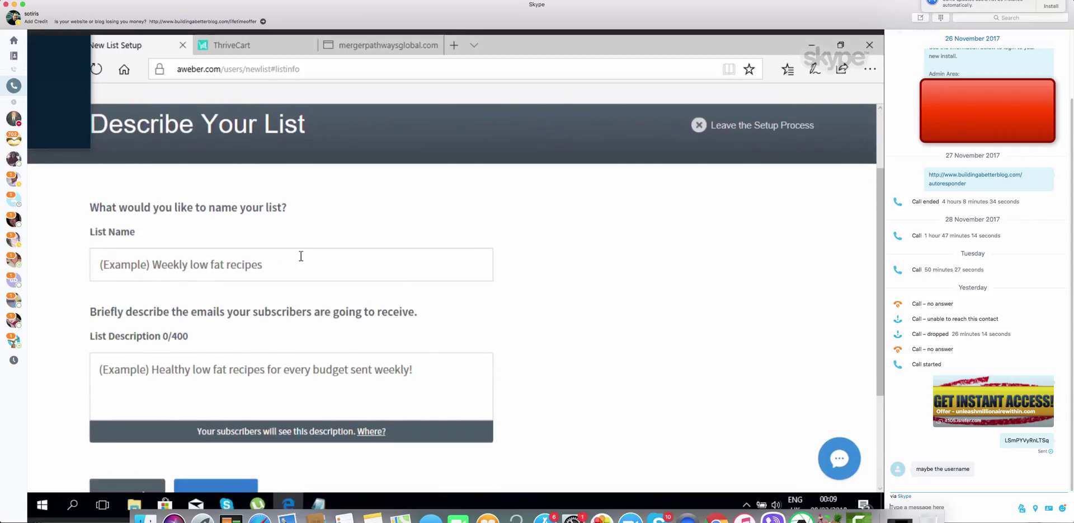
pyautogui.click(250, 257)
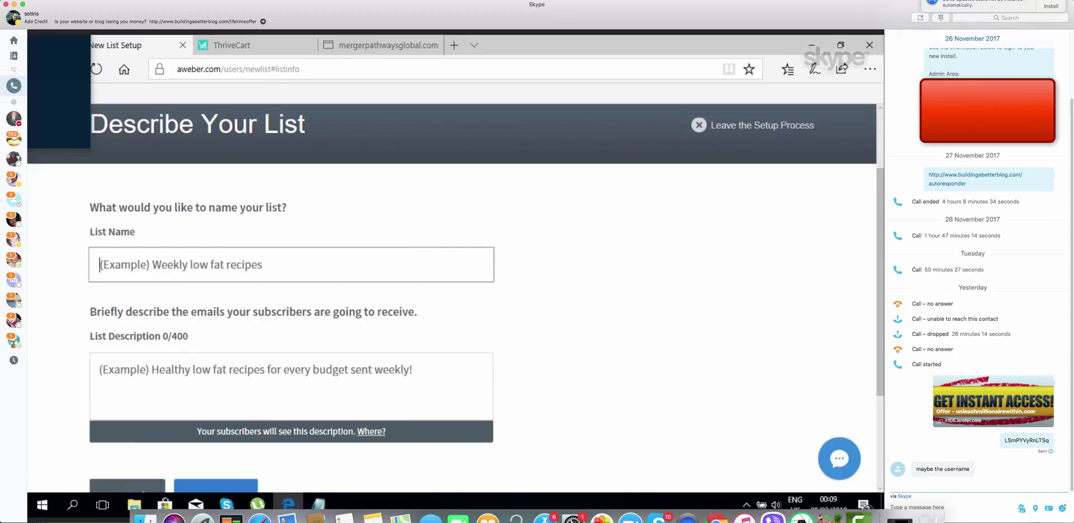
pyautogui.write('E')
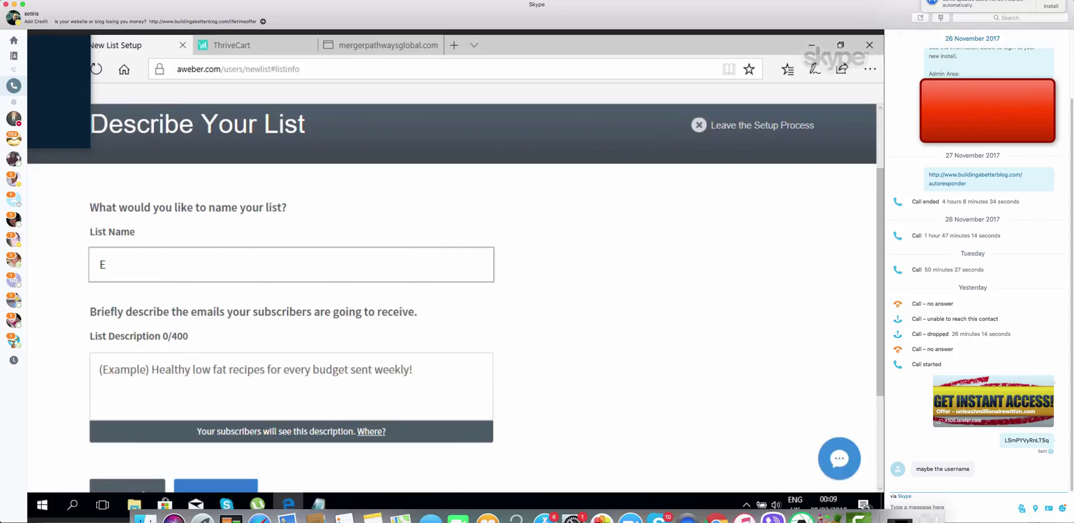
pyautogui.write('book')
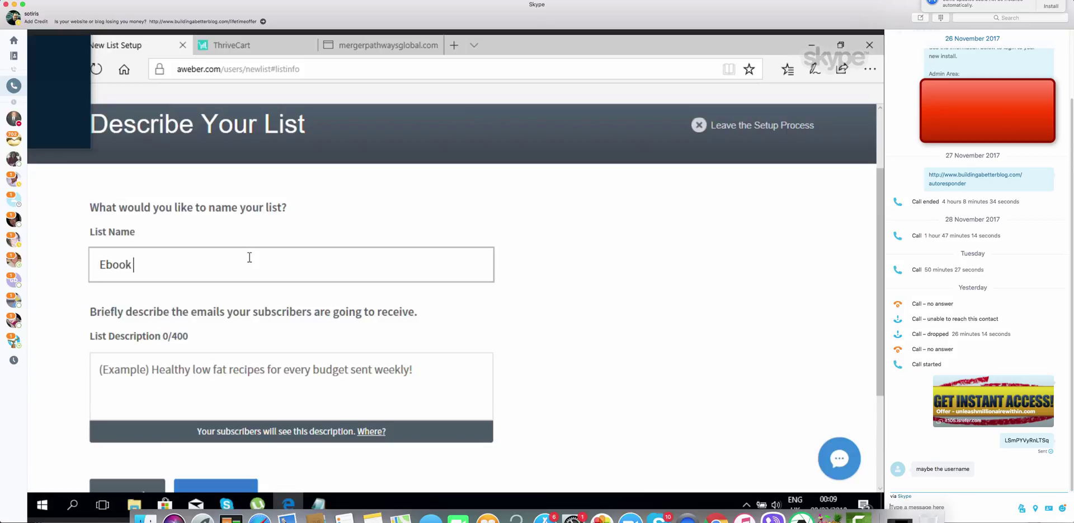
pyautogui.press('BackSpace')
pyautogui.press('BackSpace')
pyautogui.press('BackSpace')
pyautogui.press('BackSpace')
pyautogui.press('BackSpace')
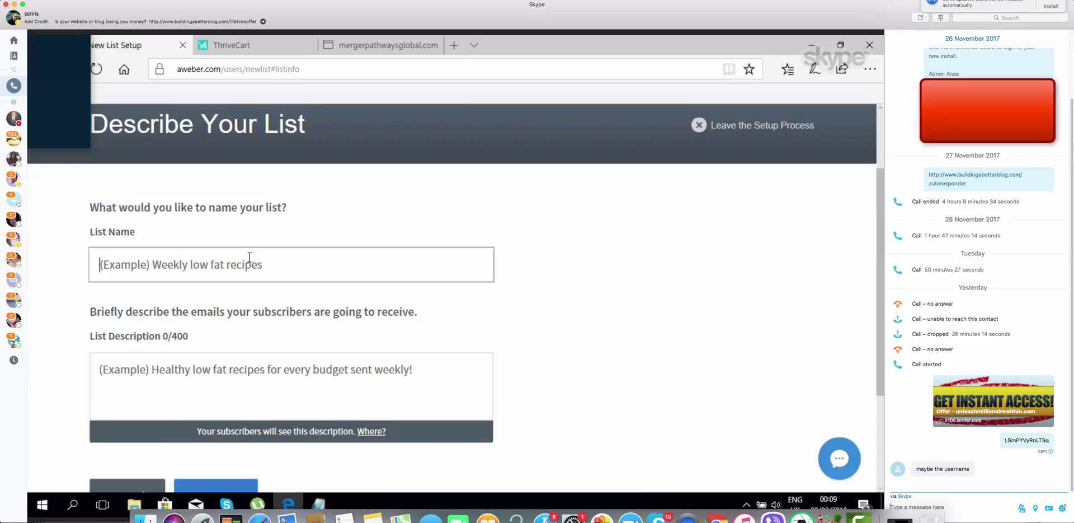
pyautogui.write('Gavins ')
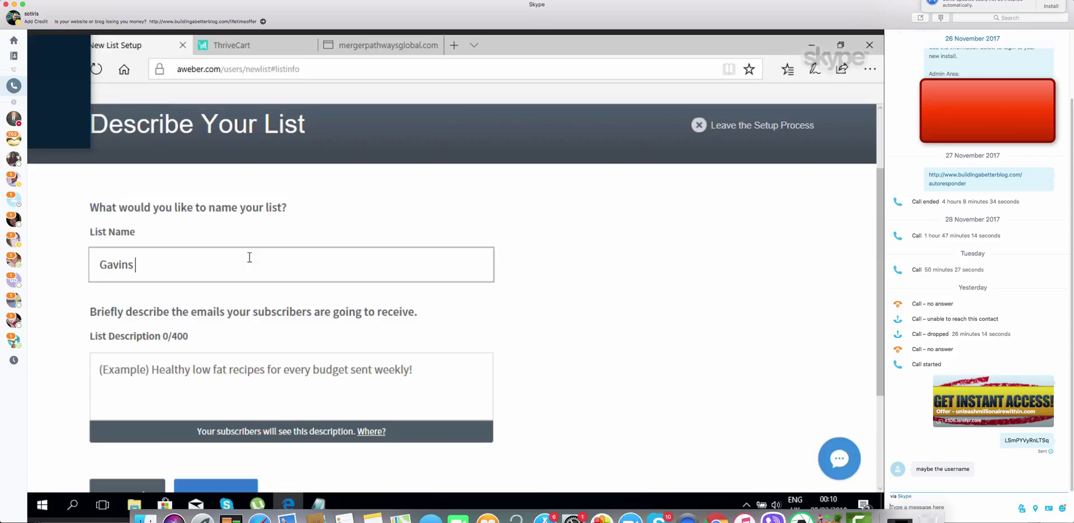
pyautogui.write('Ebook Buye')
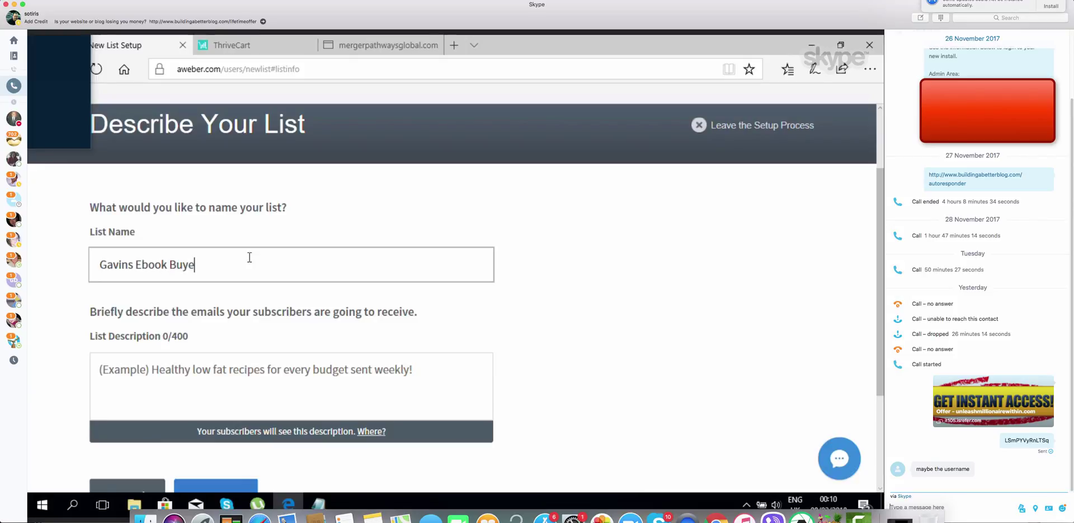
pyautogui.write('rs List')
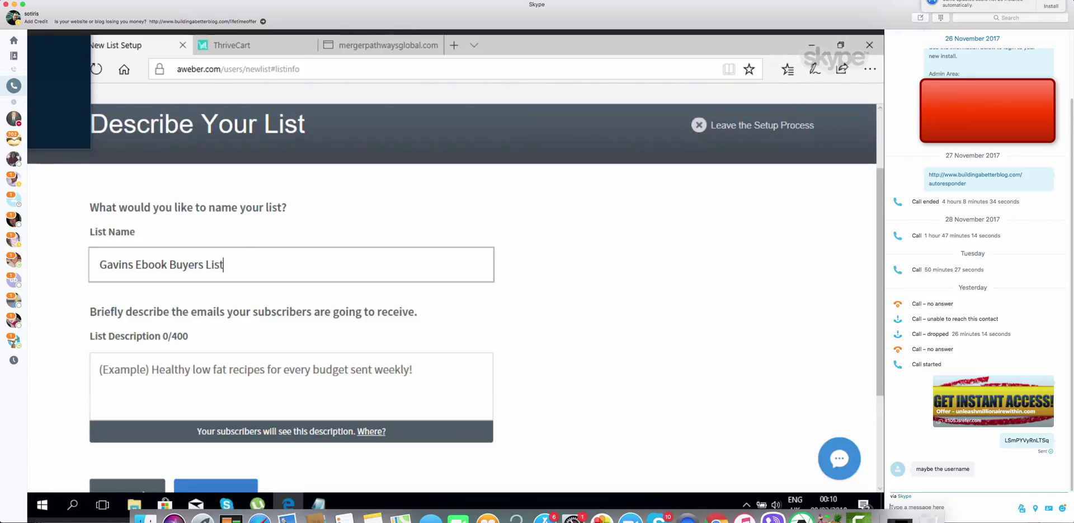
pyautogui.click(491, 303)
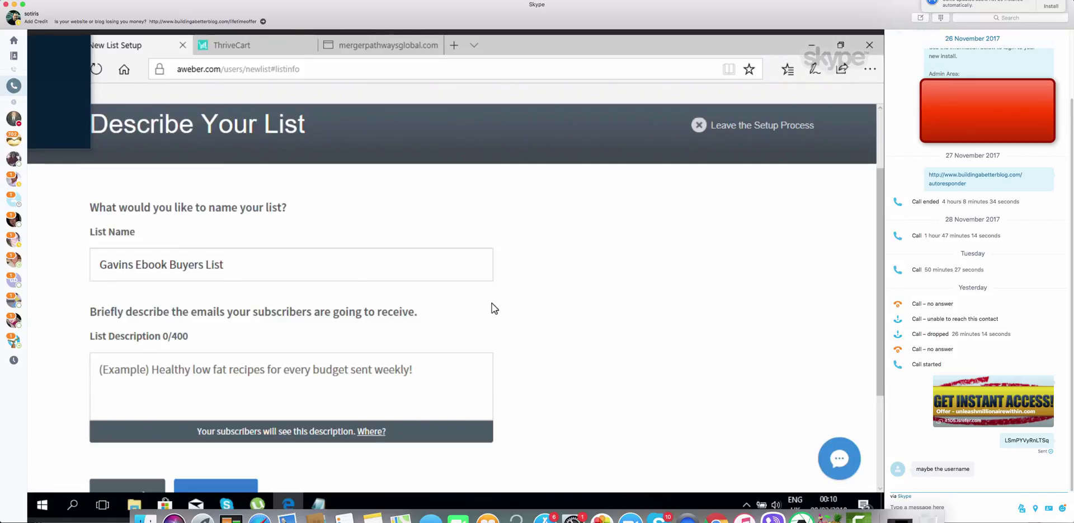
# Start the list description with the owner's name and 'Ebook Text'
pyautogui.scroll(-3, 492, 304)
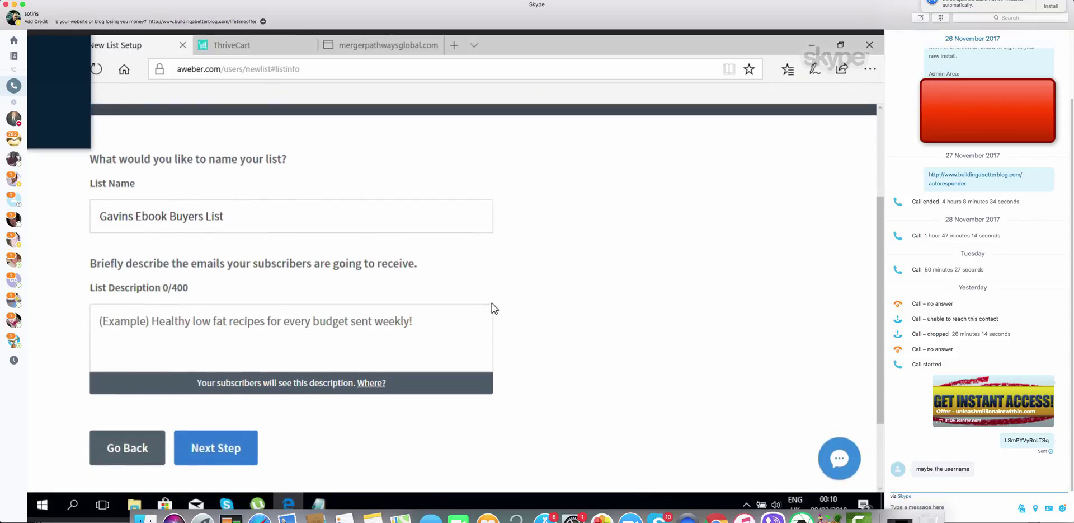
pyautogui.click(230, 258)
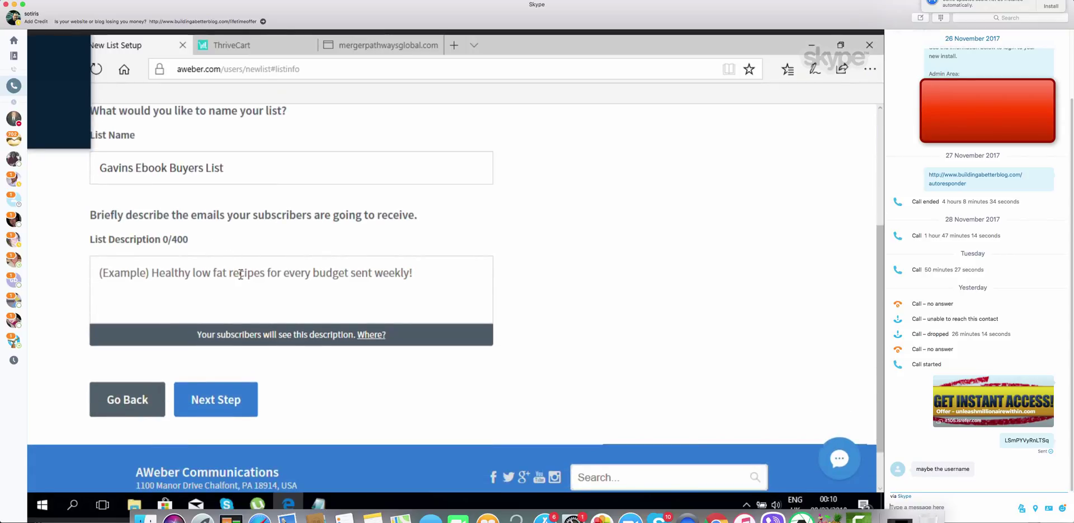
pyautogui.write('G')
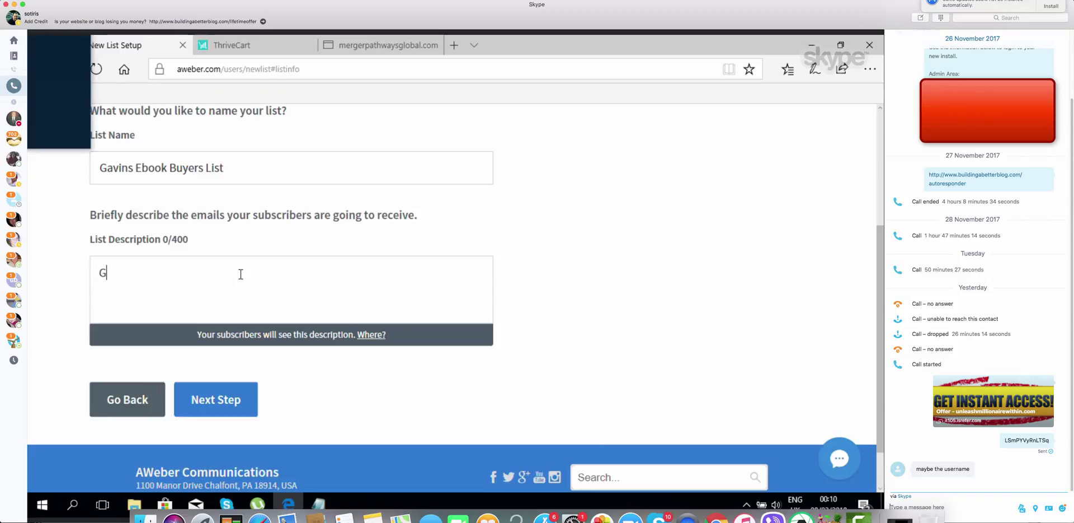
pyautogui.write('avins Ebook ')
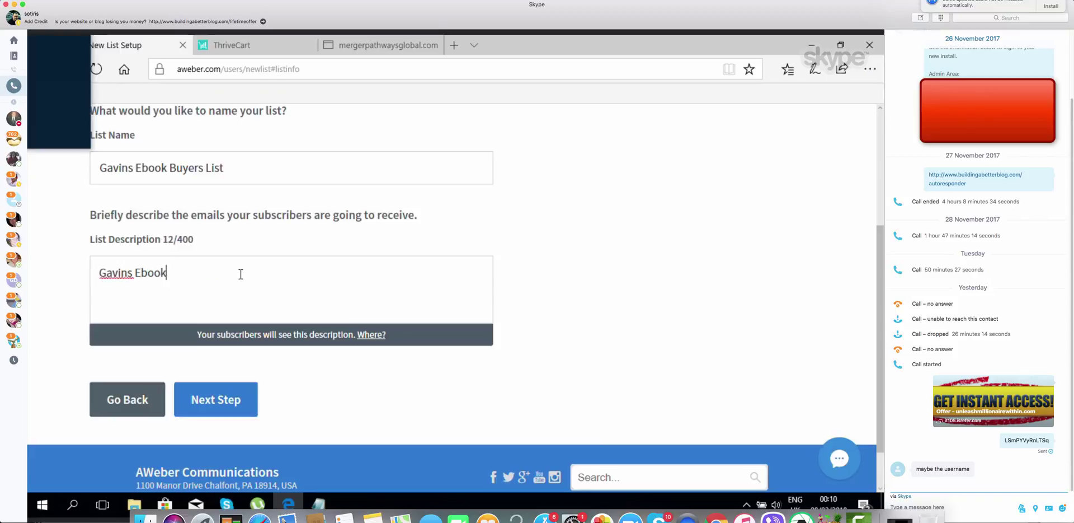
pyautogui.write('Text')
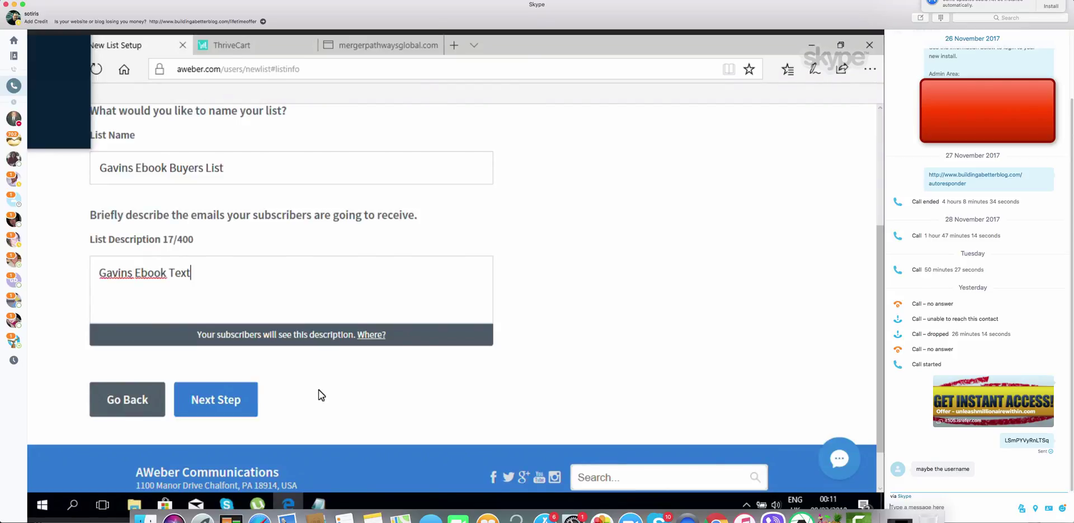
# Review the default English confirmation email and approve it to create the ebook buyers list
pyautogui.click(234, 399)
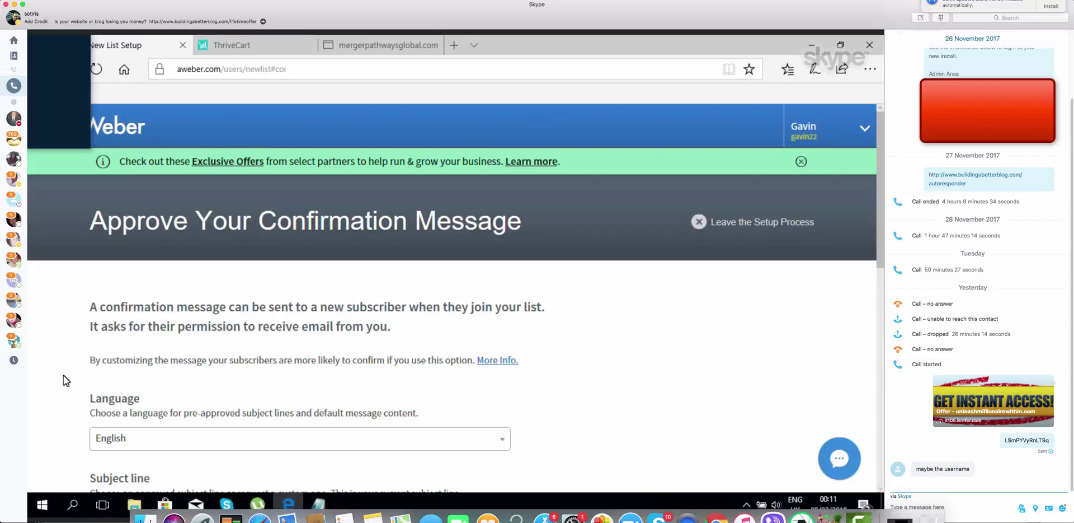
pyautogui.scroll(-1, 62, 375)
pyautogui.scroll(-2, 63, 375)
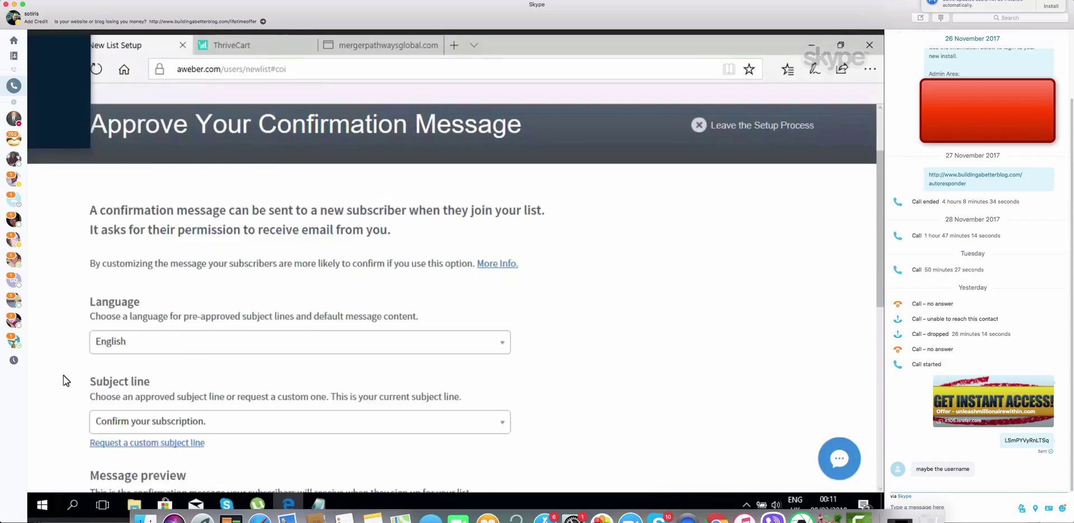
pyautogui.scroll(-1, 63, 374)
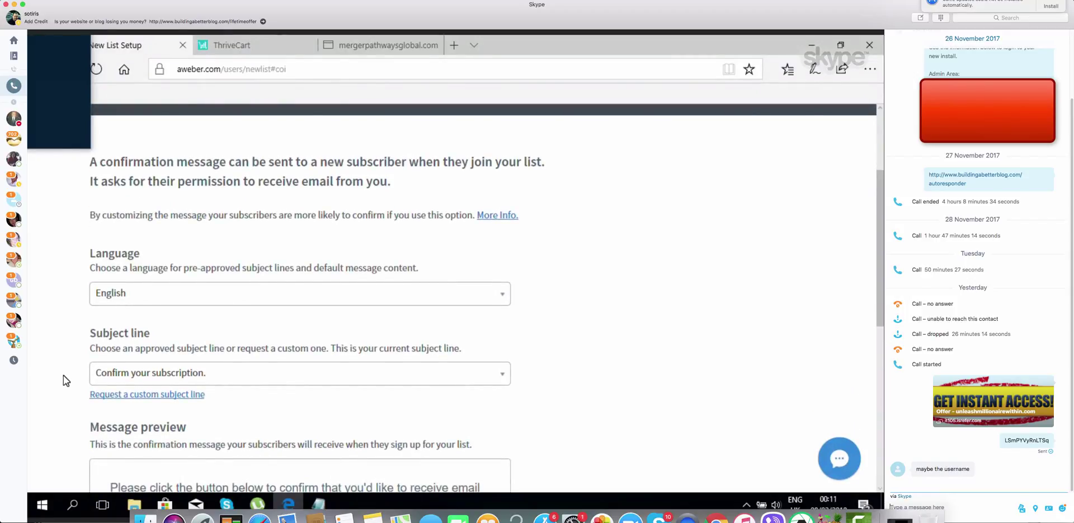
pyautogui.scroll(-3, 63, 375)
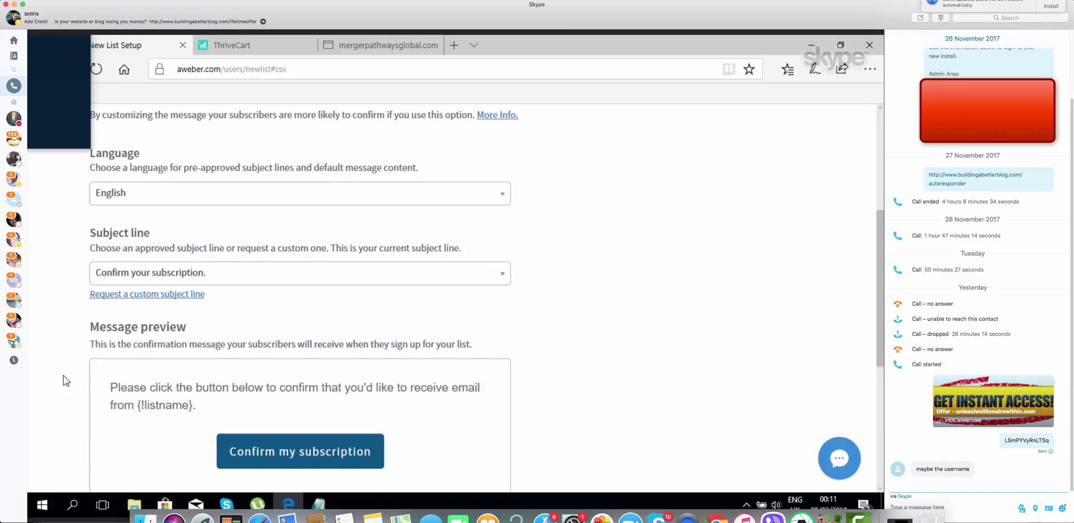
pyautogui.scroll(-1, 62, 375)
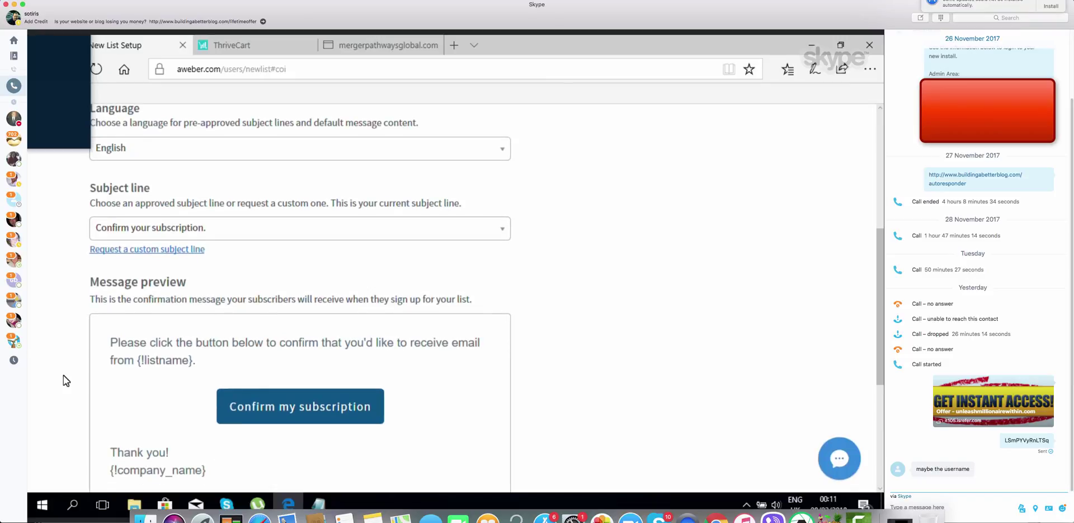
pyautogui.scroll(-2, 63, 375)
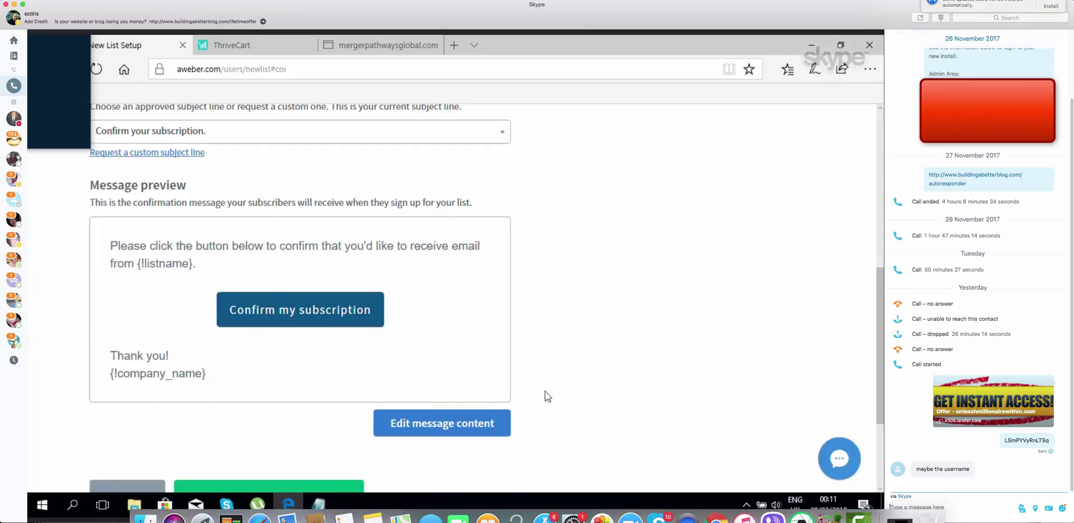
pyautogui.scroll(-3, 571, 373)
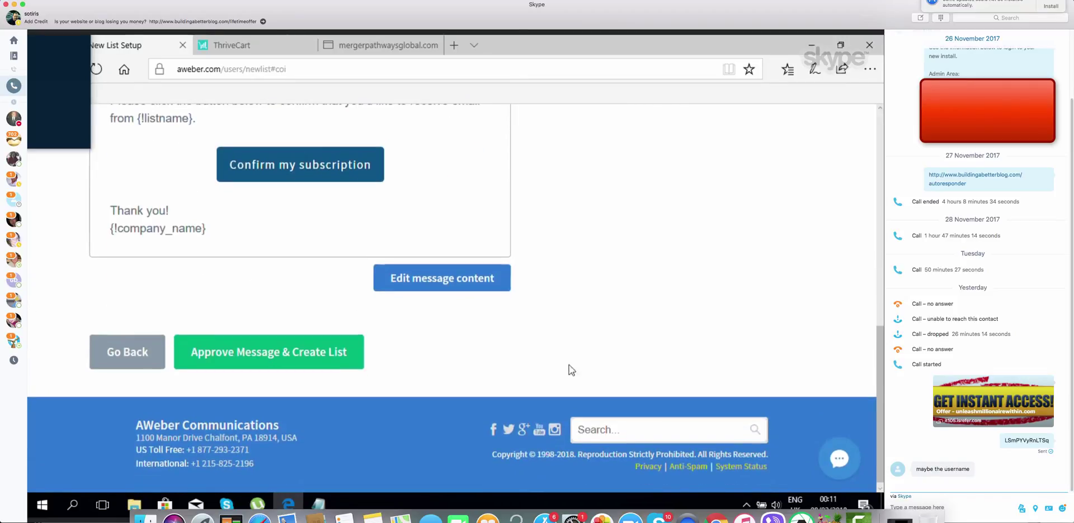
pyautogui.click(292, 357)
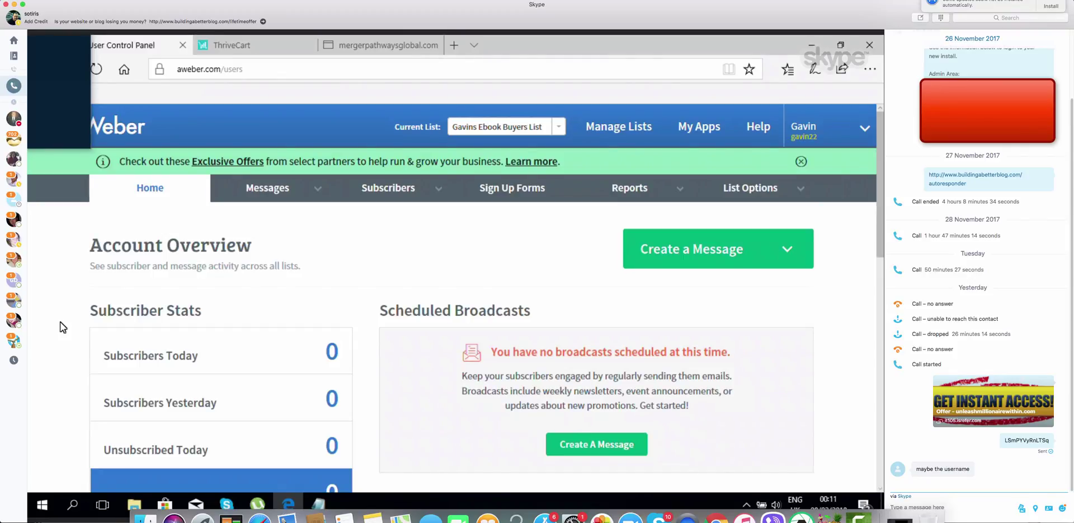
# Check the dashboard's zero-subscriber stats and bring up the List Options menu
pyautogui.scroll(-1, 62, 327)
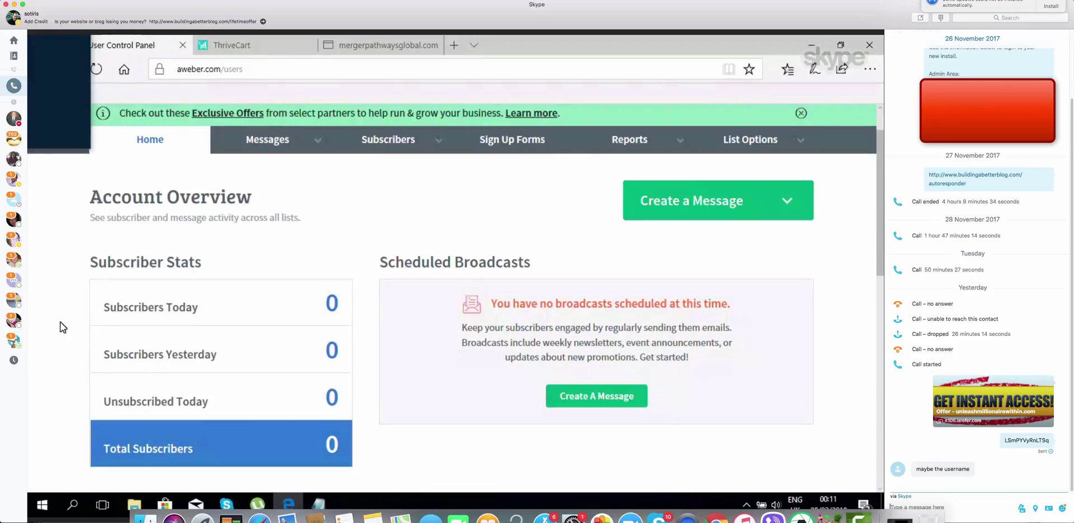
pyautogui.scroll(-1, 62, 327)
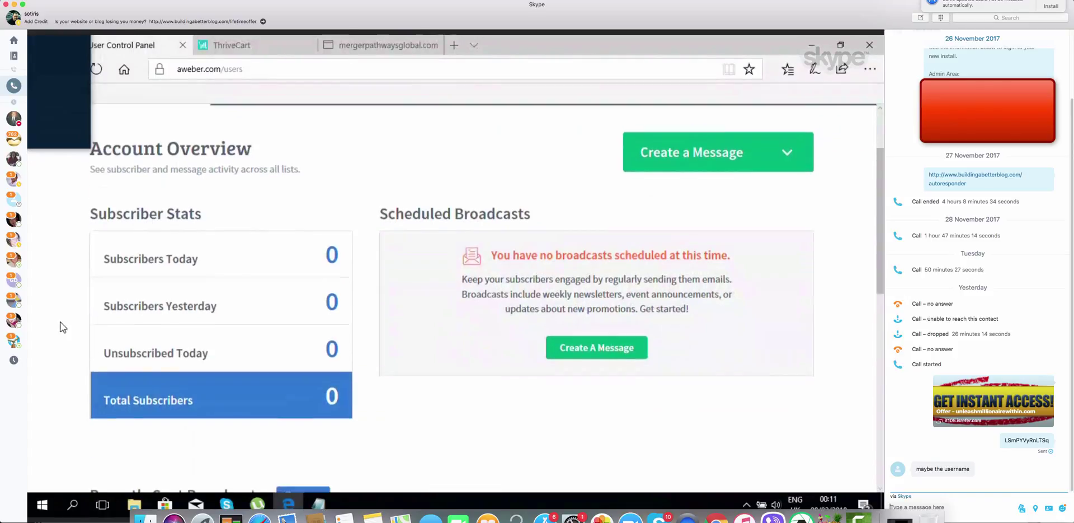
pyautogui.scroll(-1, 62, 327)
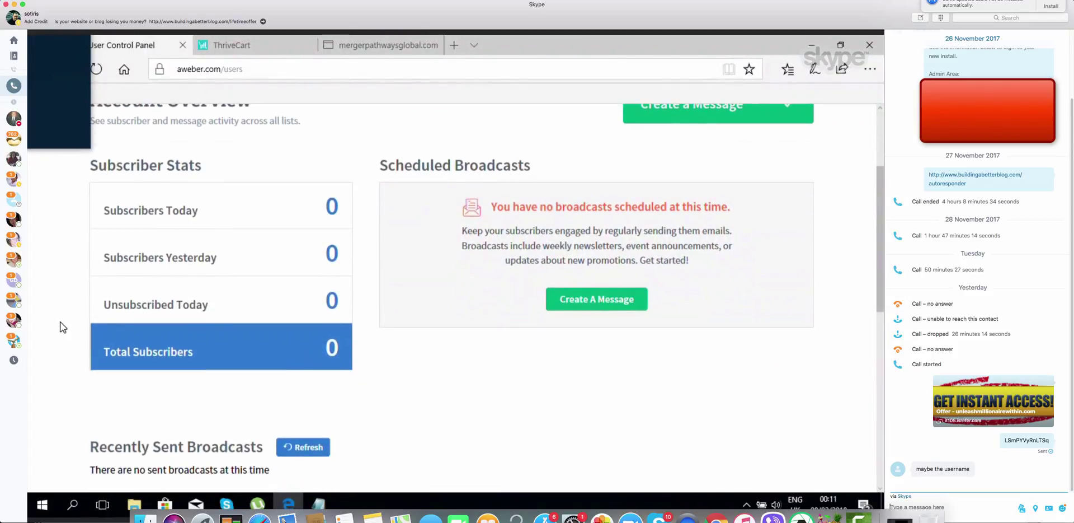
pyautogui.scroll(-2, 62, 327)
pyautogui.scroll(4, 62, 327)
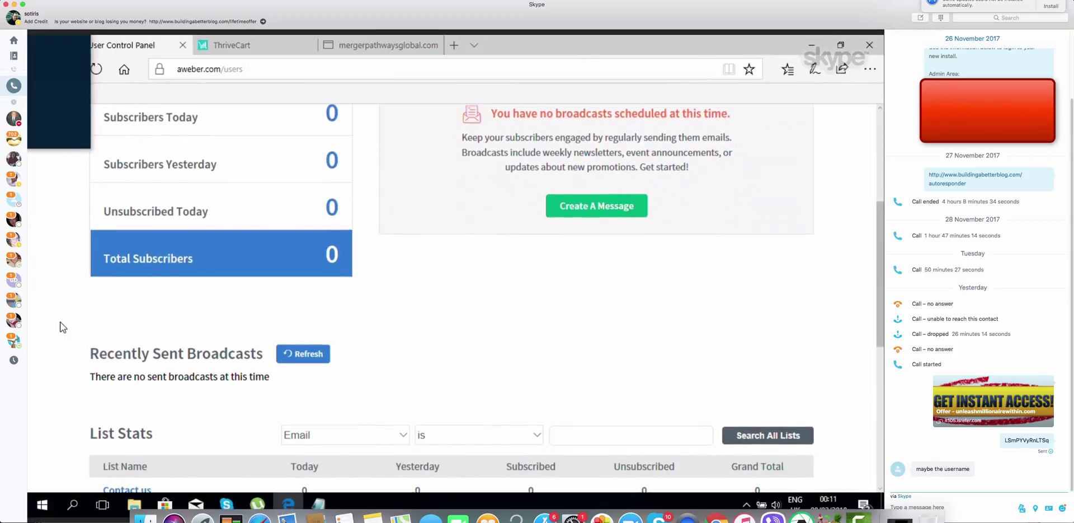
pyautogui.scroll(1, 62, 327)
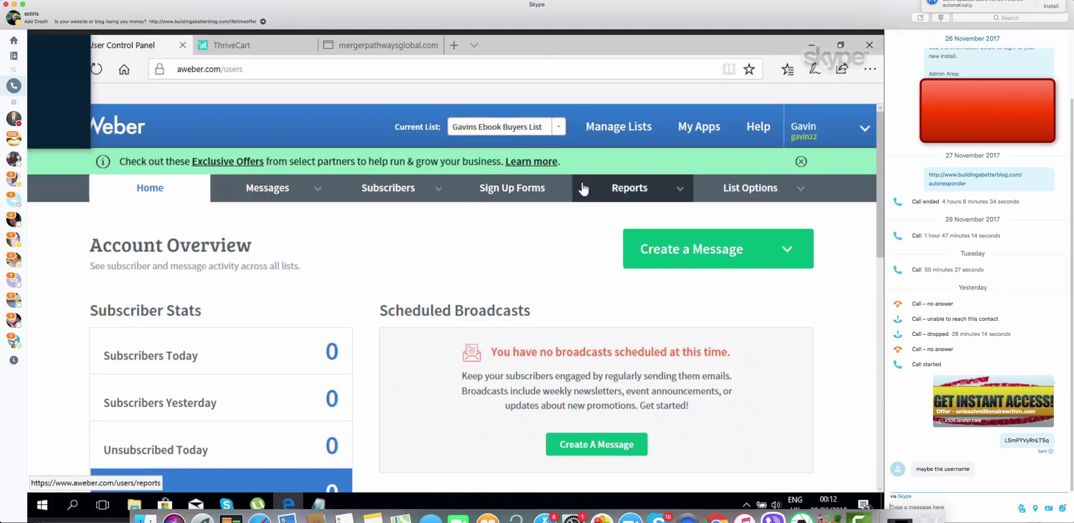
pyautogui.moveTo(703, 190)
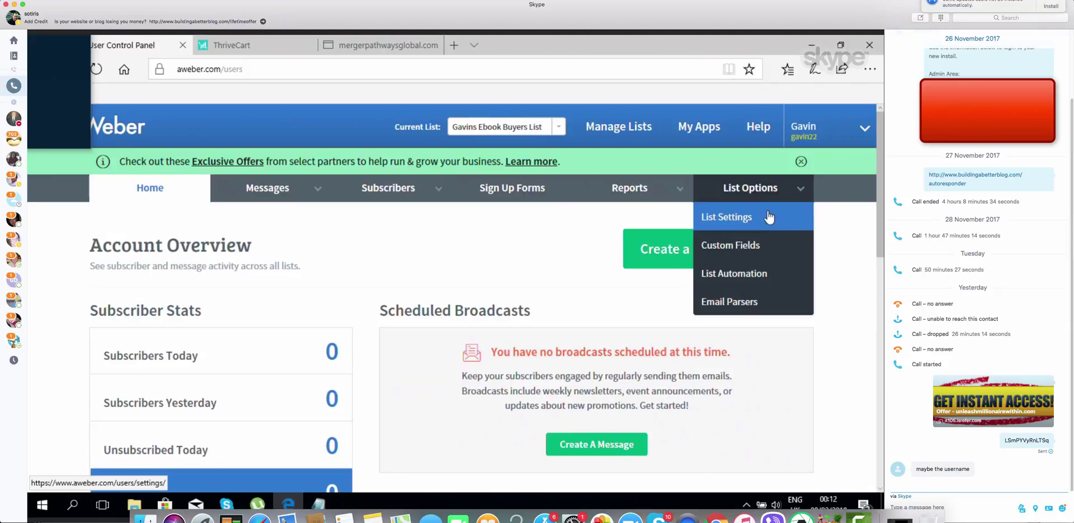
# Open List Settings and scroll down to the Notifications section
pyautogui.click(768, 217)
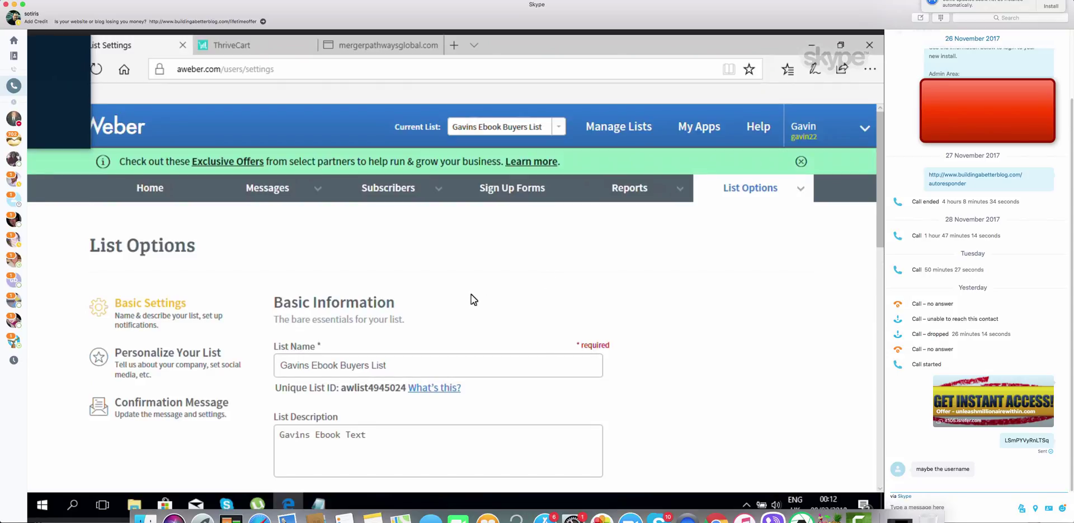
pyautogui.scroll(-3, 471, 299)
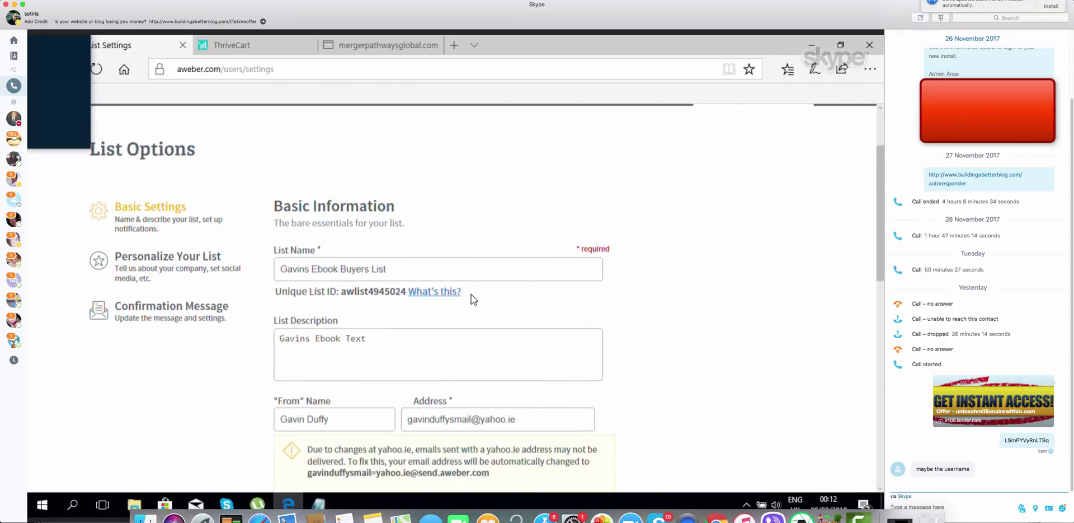
pyautogui.scroll(-5, 471, 300)
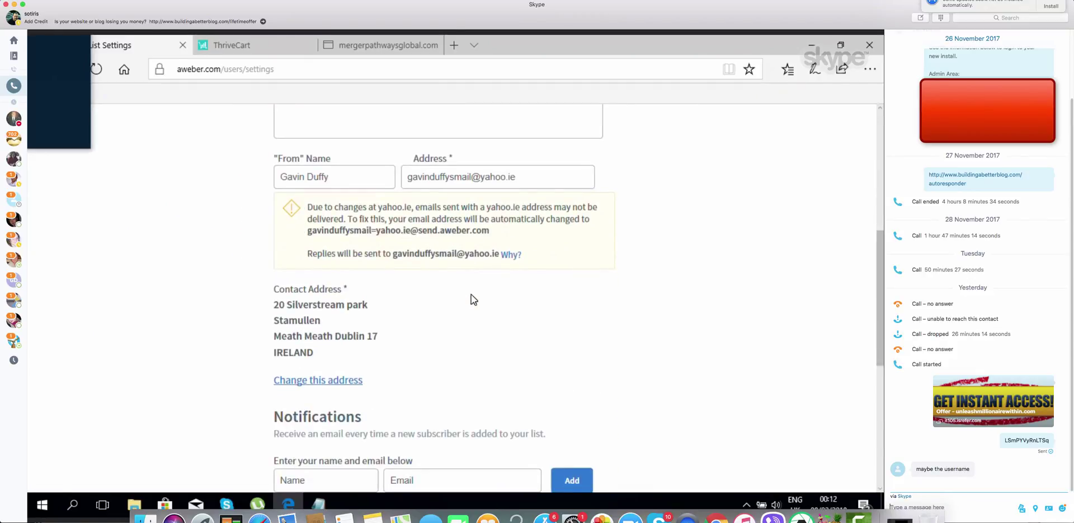
pyautogui.scroll(-1, 471, 295)
pyautogui.scroll(-1, 471, 294)
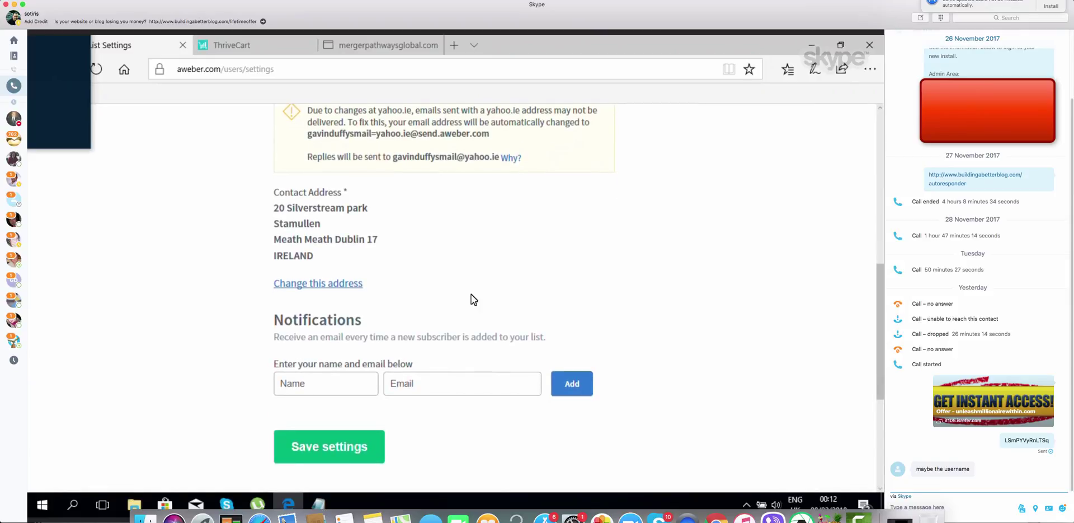
# Add the owner's name and saved e-mail as a new-subscriber notification recipient, then save
pyautogui.click(342, 382)
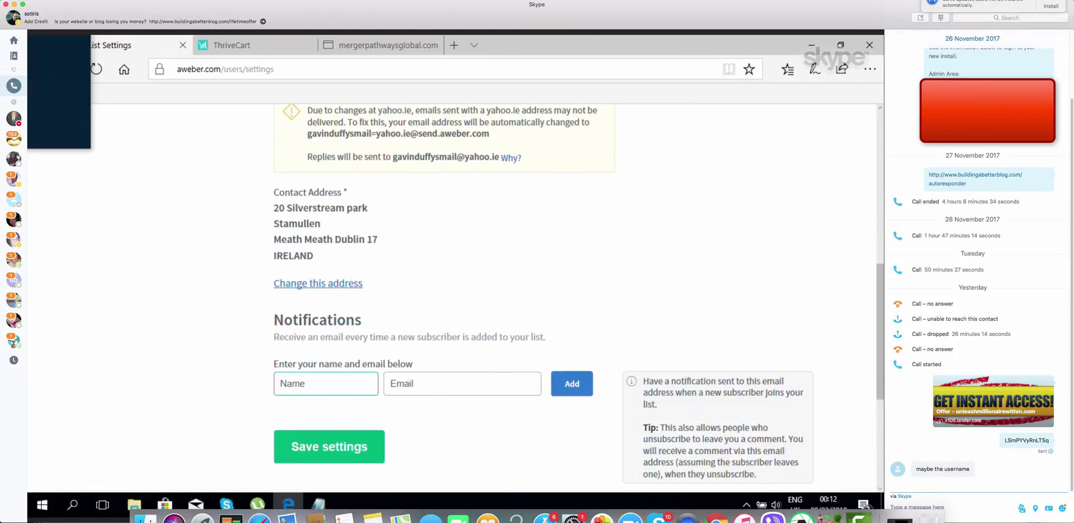
pyautogui.write('Ga')
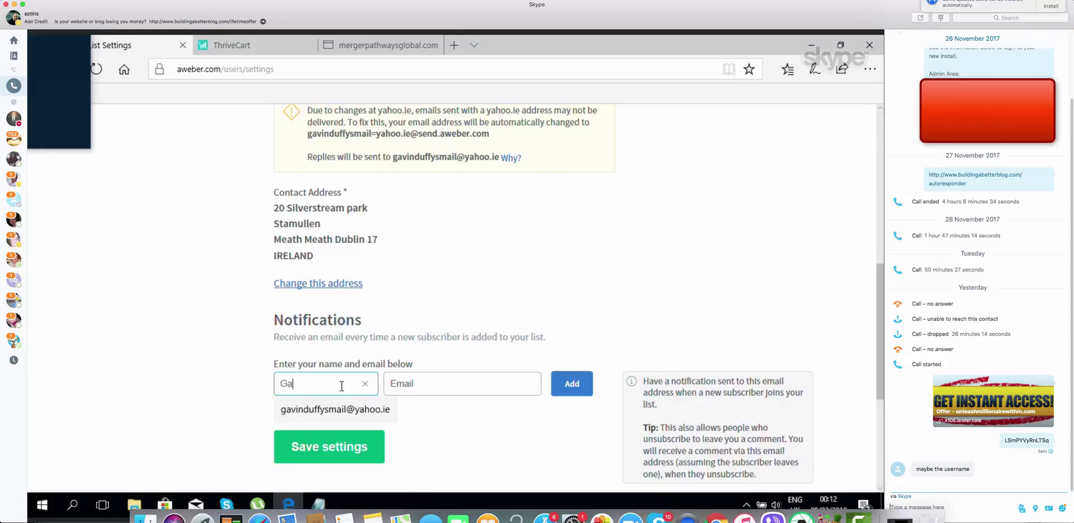
pyautogui.write('vin')
pyautogui.click(445, 381)
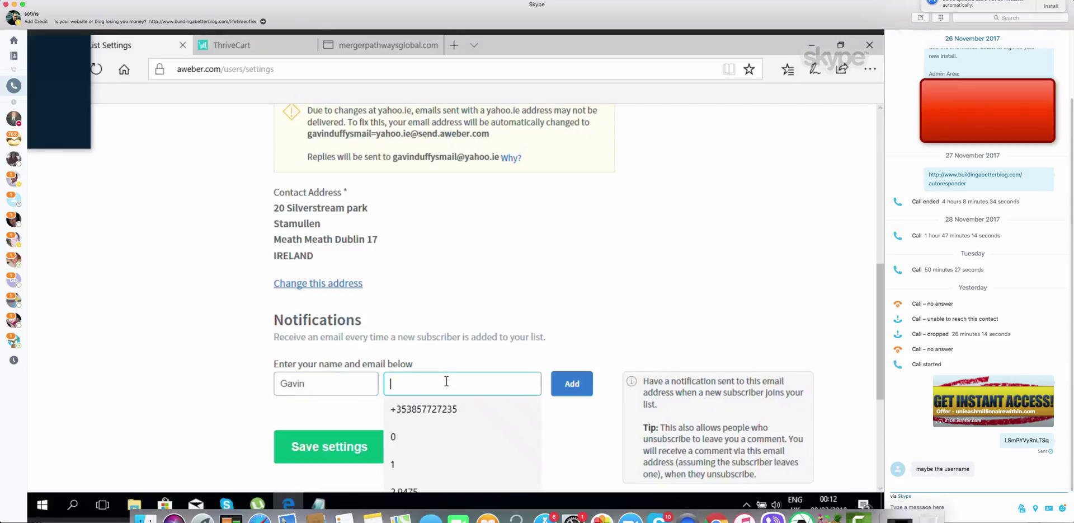
pyautogui.write('gav')
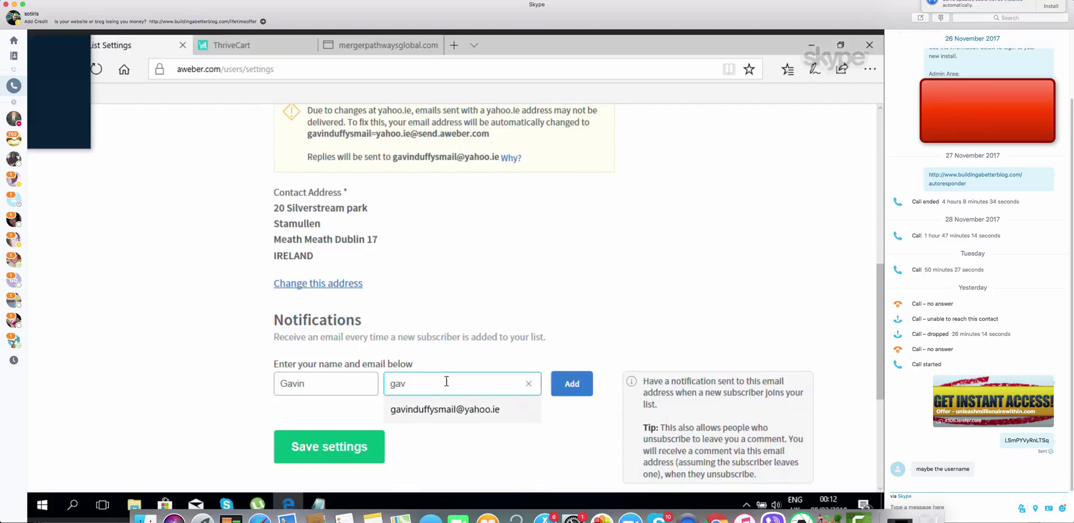
pyautogui.click(463, 413)
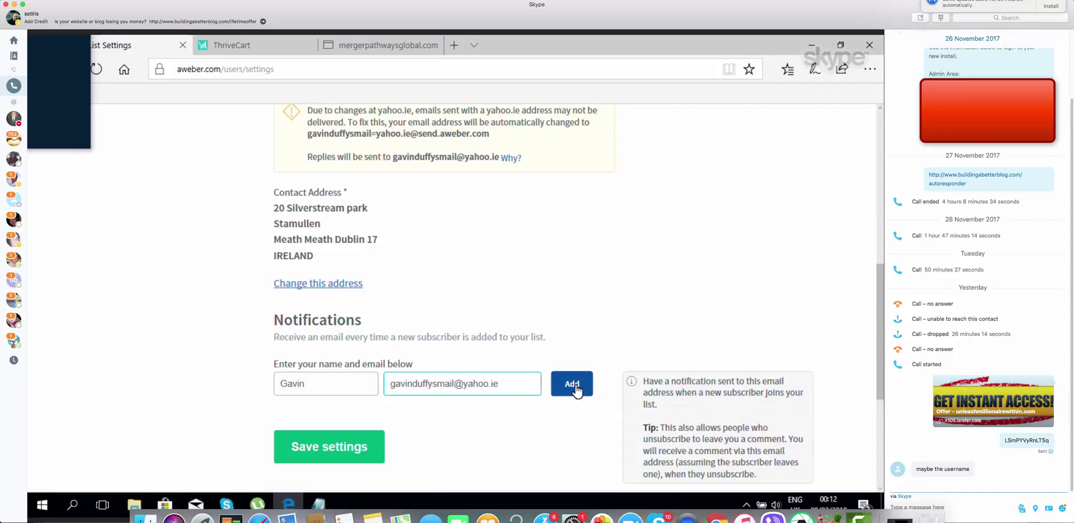
pyautogui.click(572, 391)
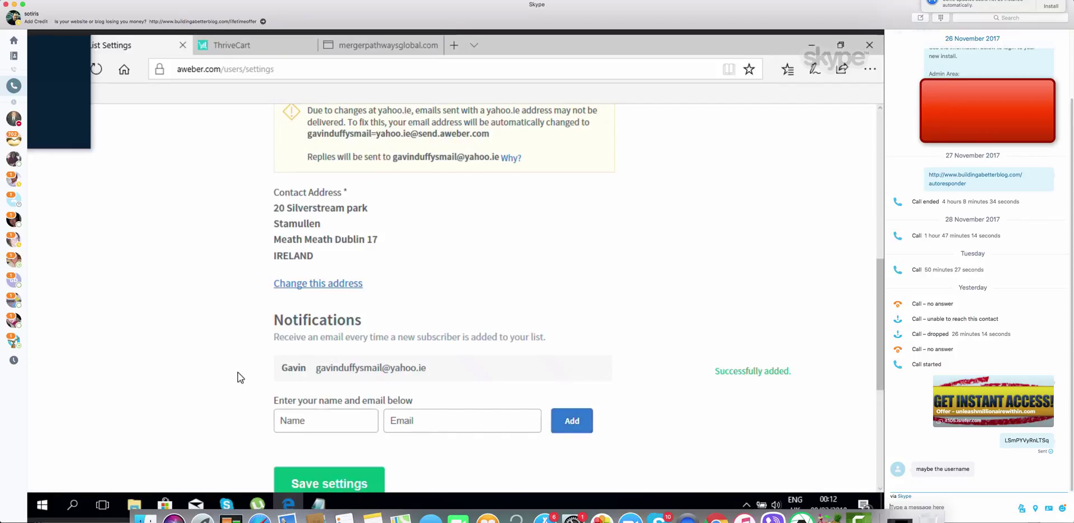
pyautogui.scroll(-3, 228, 405)
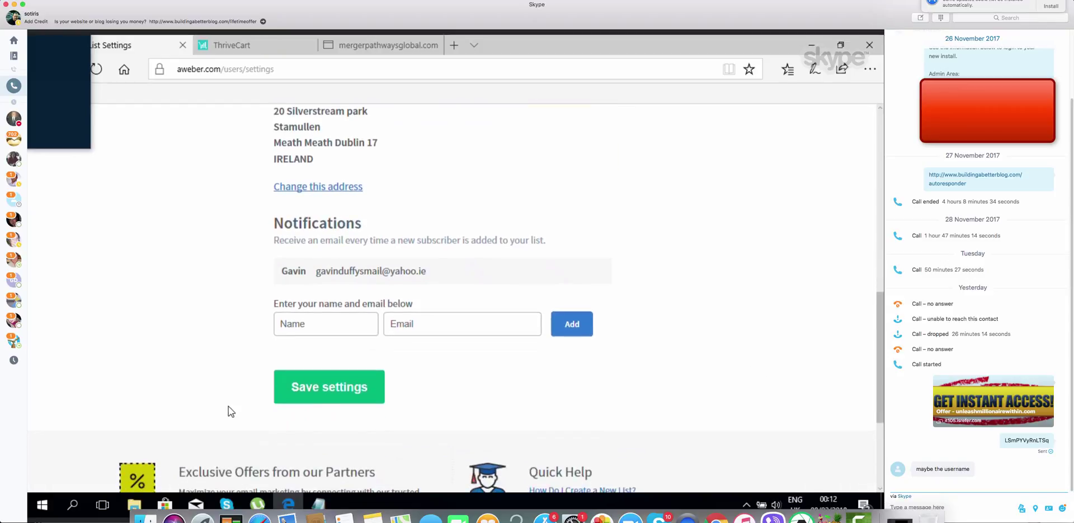
pyautogui.click(346, 392)
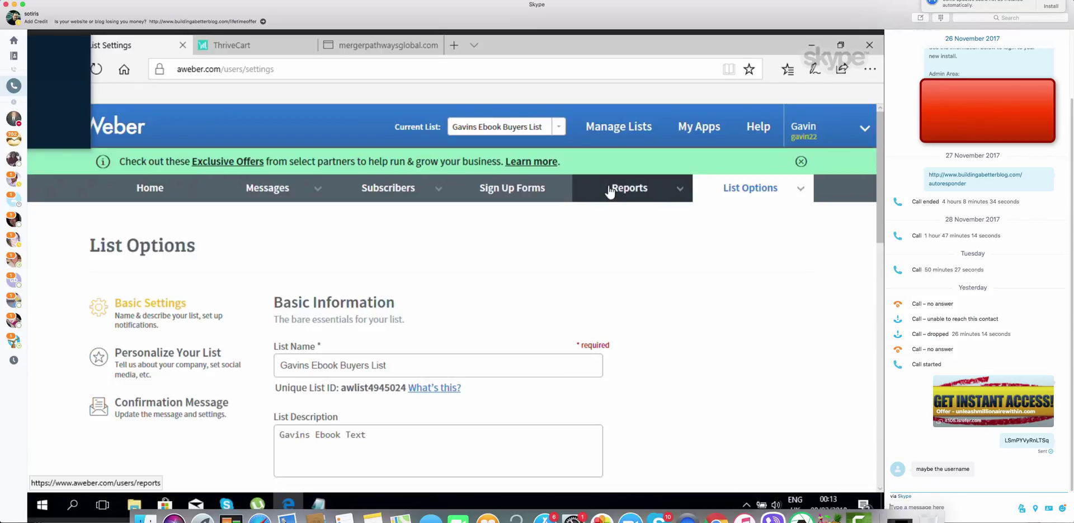
# Open Personalize Your List and look over company branding, social sharing and broadcast archive options
pyautogui.moveTo(758, 196)
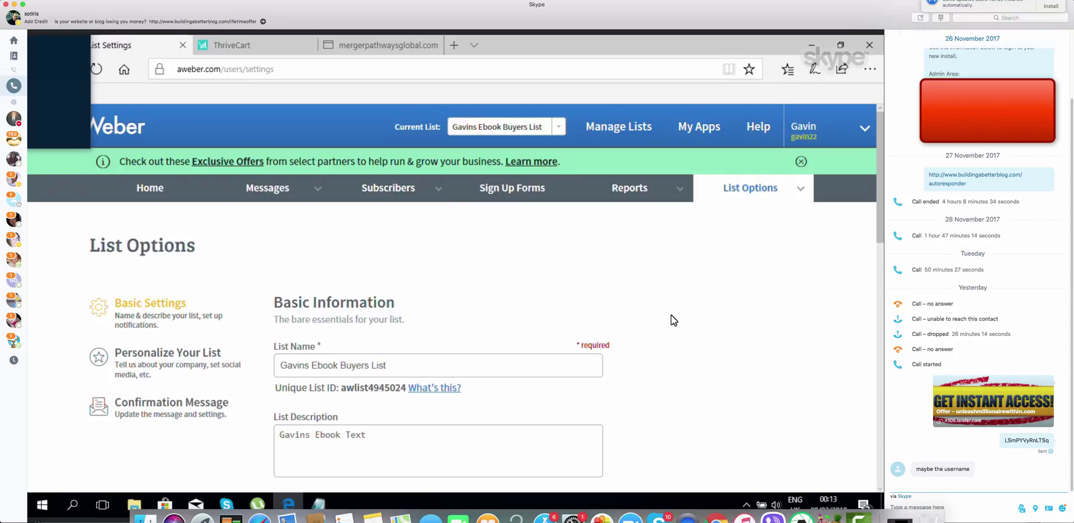
pyautogui.scroll(-1, 674, 320)
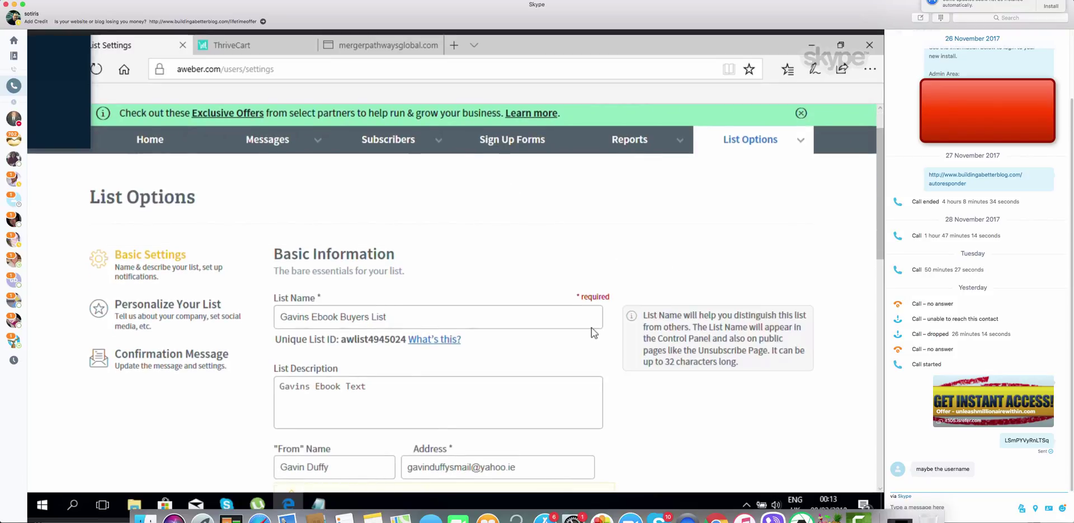
pyautogui.click(168, 307)
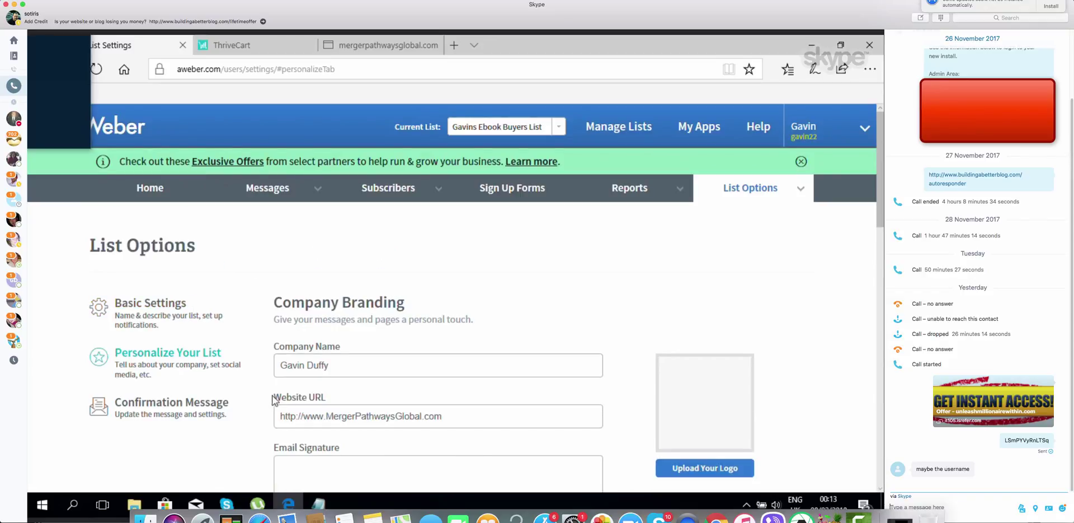
pyautogui.scroll(-3, 263, 393)
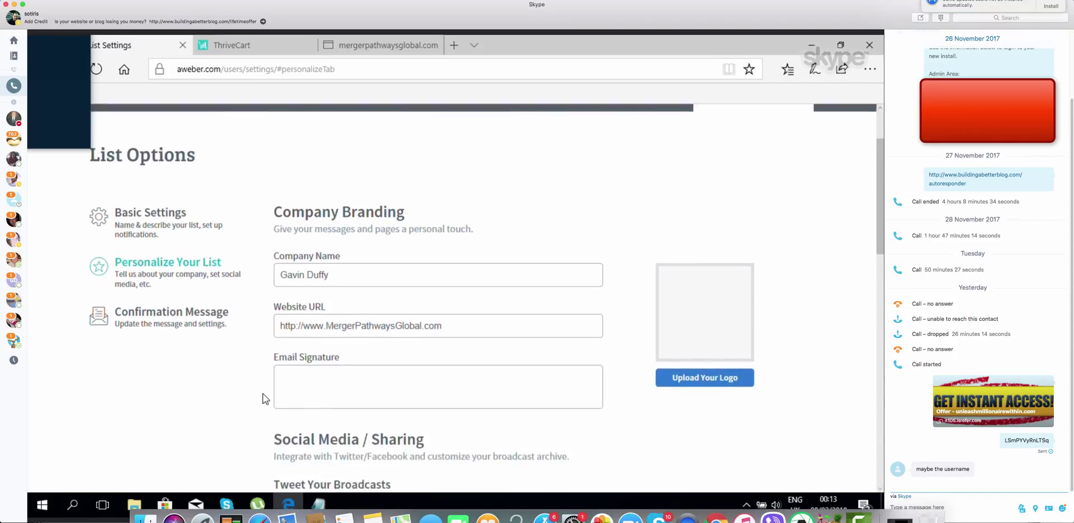
pyautogui.scroll(-1, 263, 394)
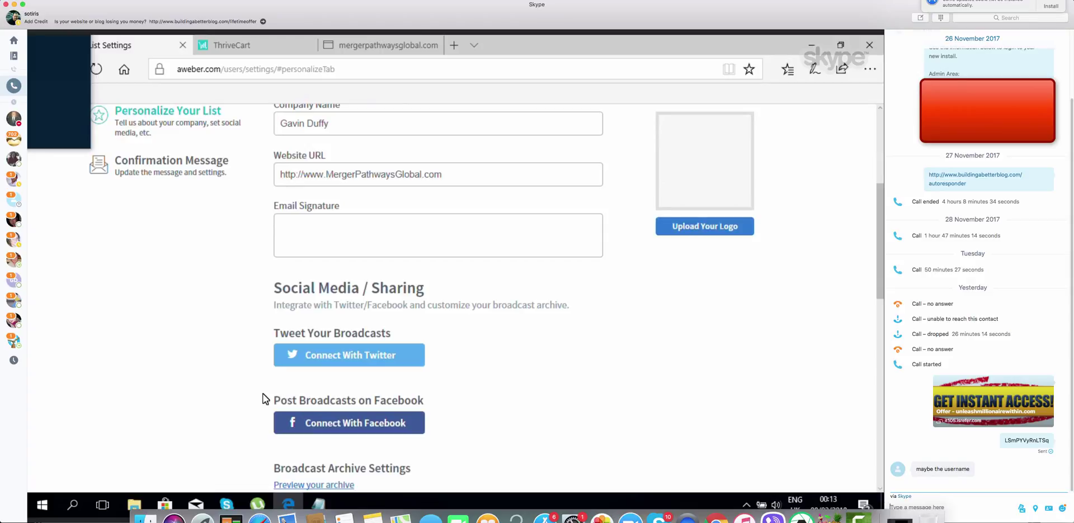
pyautogui.scroll(-1, 263, 398)
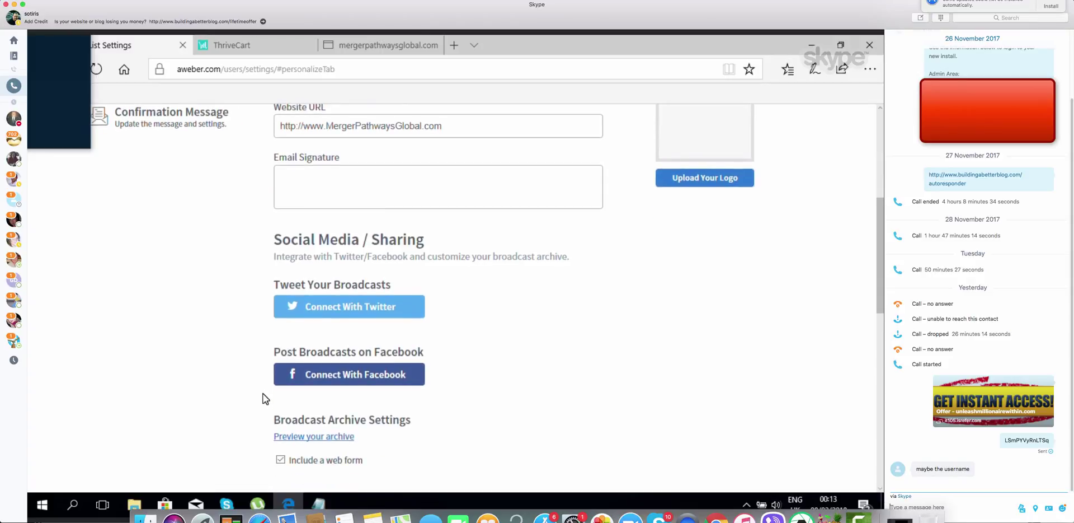
pyautogui.scroll(-2, 263, 393)
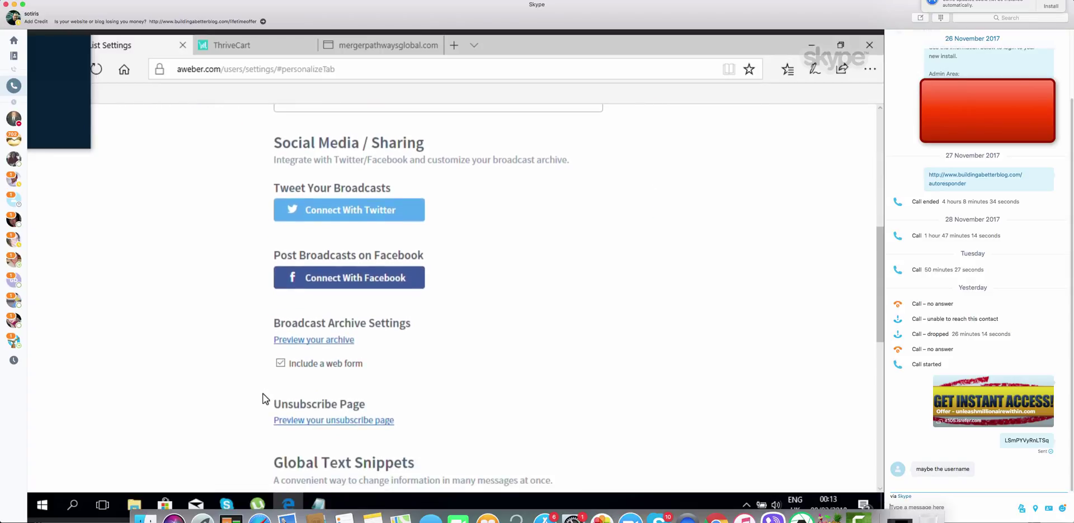
pyautogui.scroll(-1, 265, 398)
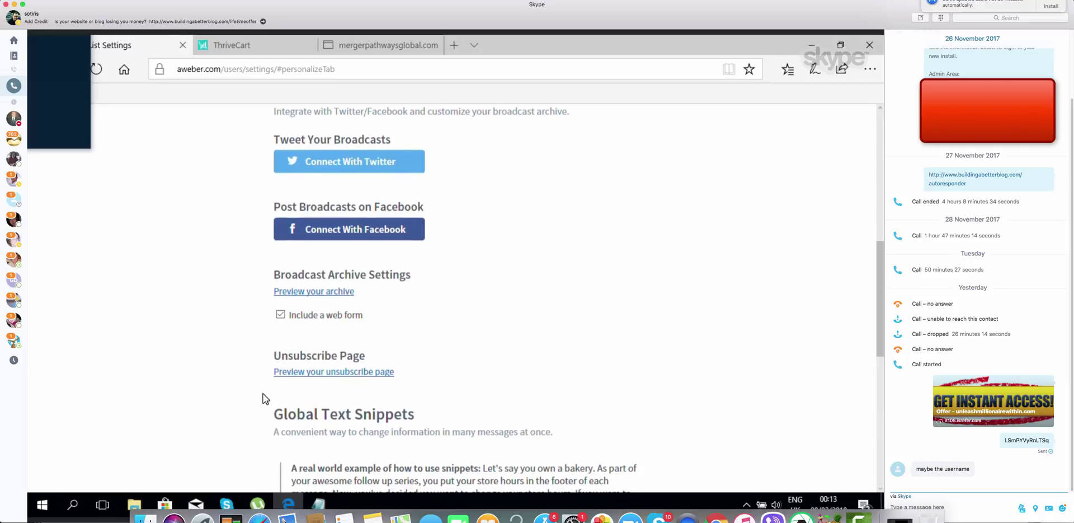
pyautogui.scroll(-1, 263, 394)
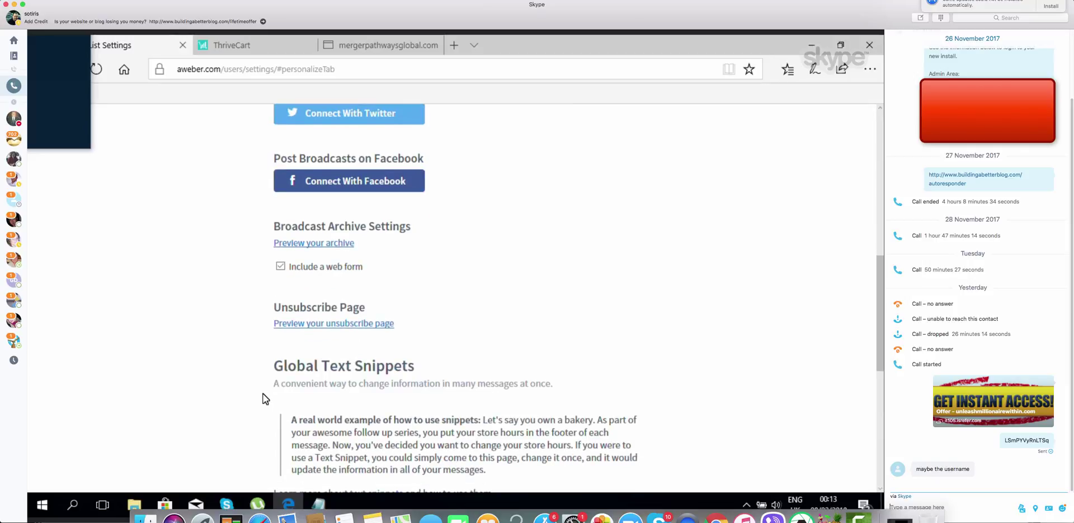
pyautogui.scroll(-2, 263, 394)
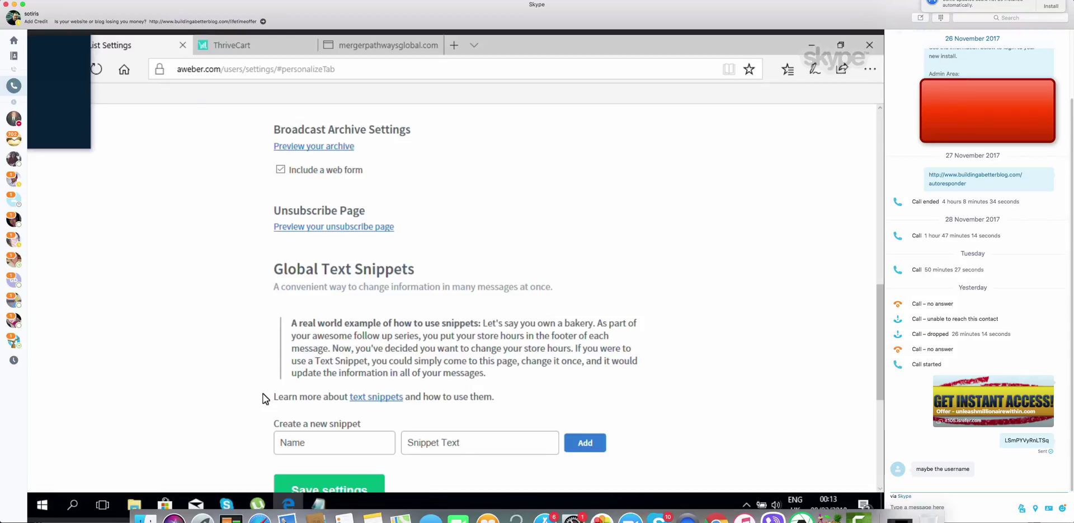
pyautogui.scroll(-3, 264, 398)
pyautogui.scroll(7, 264, 397)
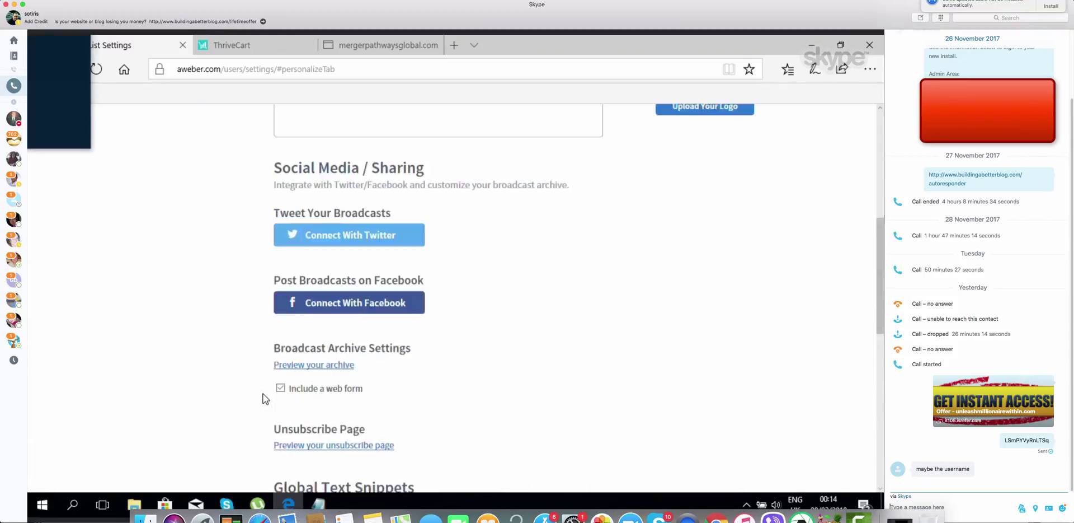
pyautogui.scroll(8, 264, 398)
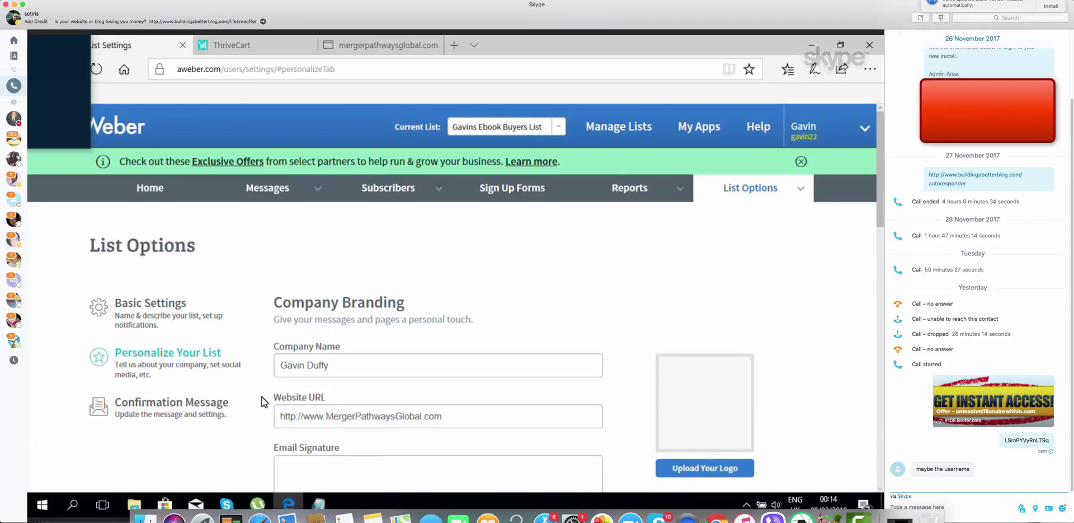
# Switch off confirmation messages for sign-up forms and confirm disabling confirmed opt-in
pyautogui.click(201, 404)
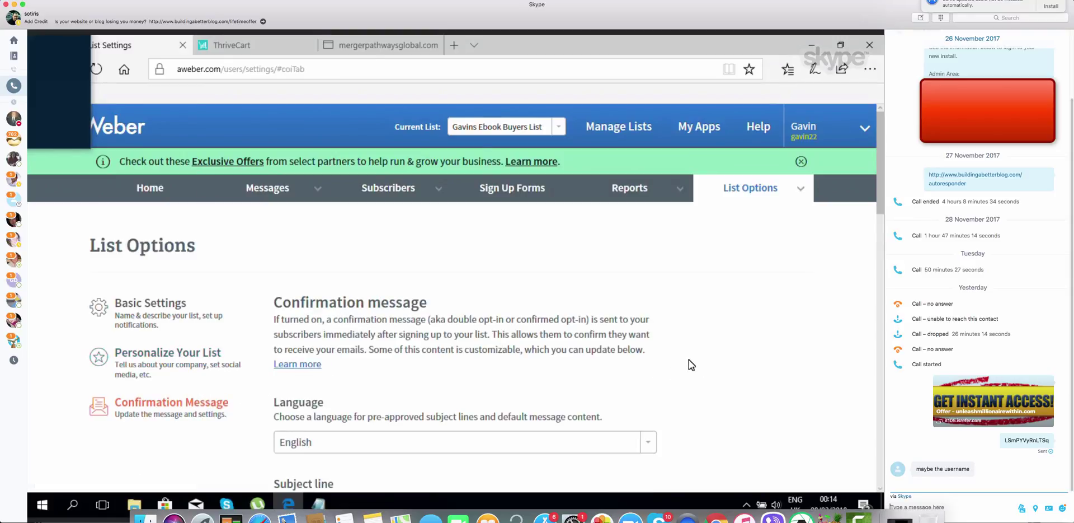
pyautogui.scroll(-3, 689, 359)
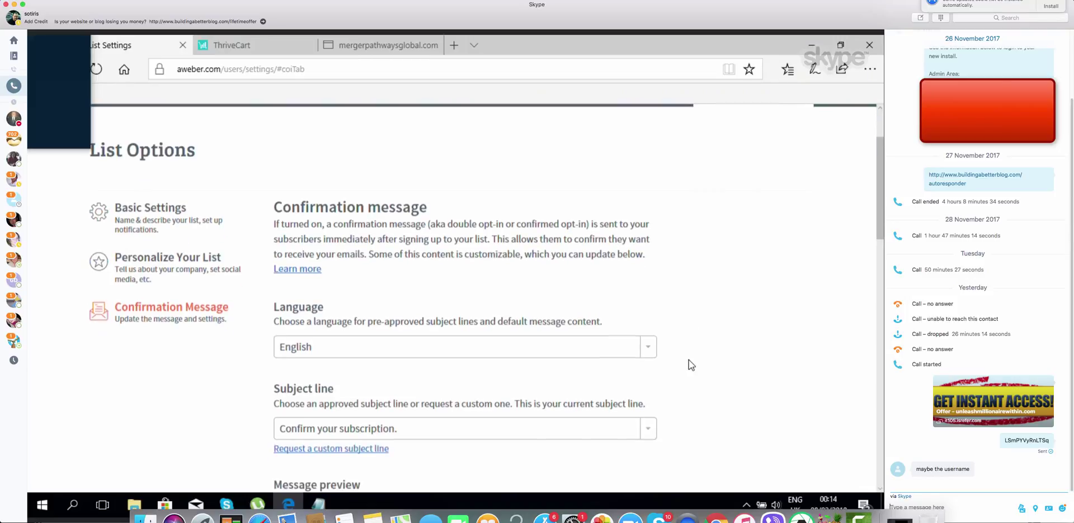
pyautogui.scroll(-3, 690, 359)
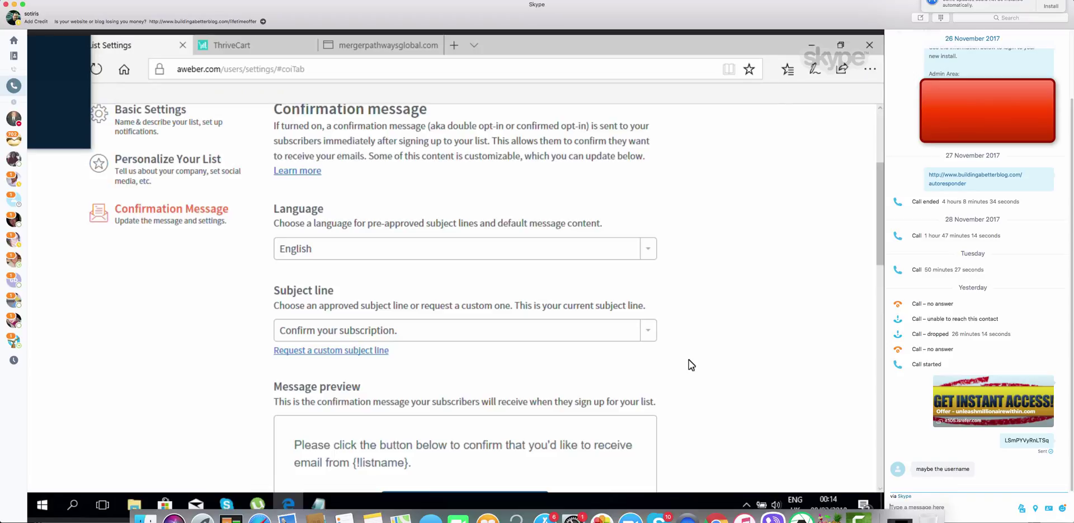
pyautogui.scroll(-2, 689, 359)
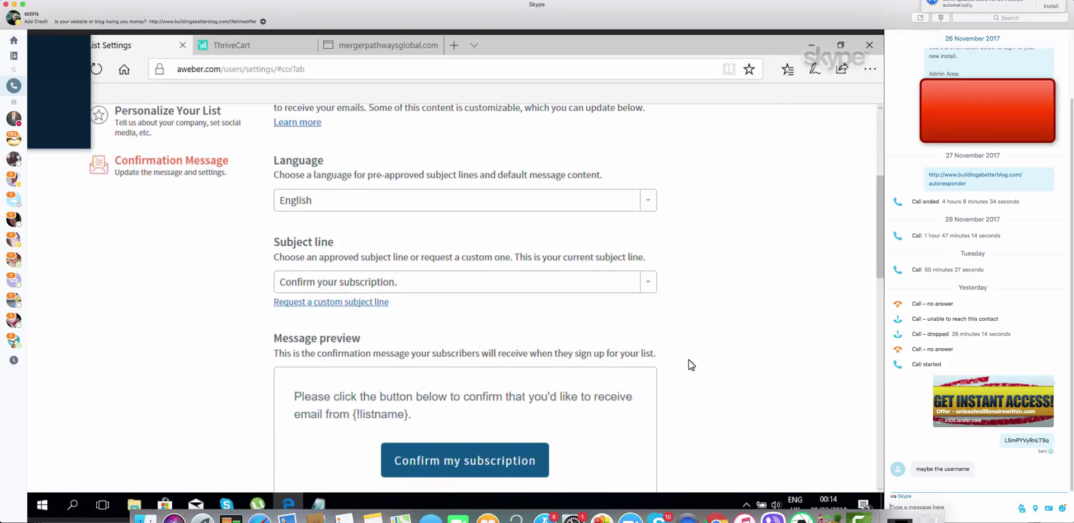
pyautogui.scroll(-7, 689, 359)
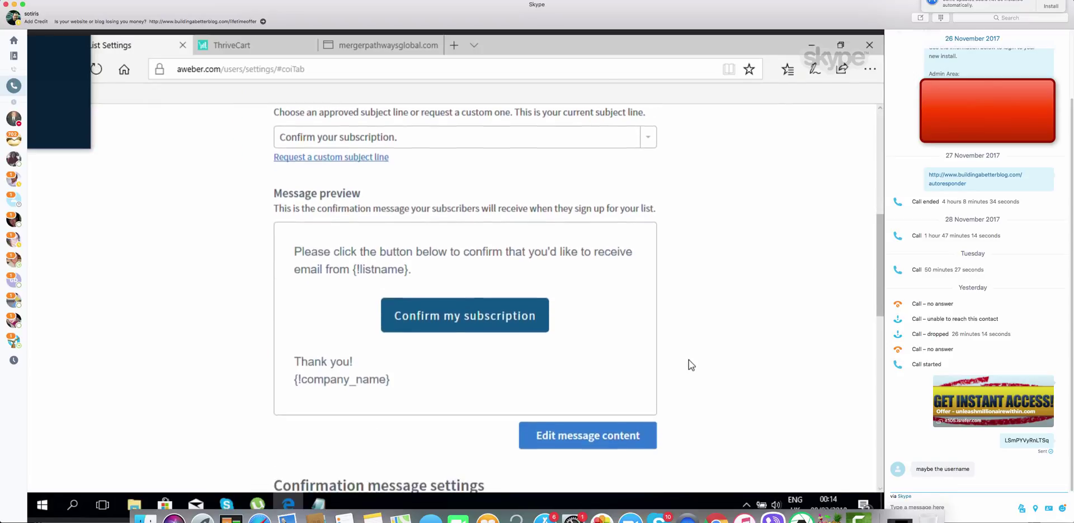
pyautogui.scroll(-2, 689, 360)
pyautogui.scroll(-2, 689, 361)
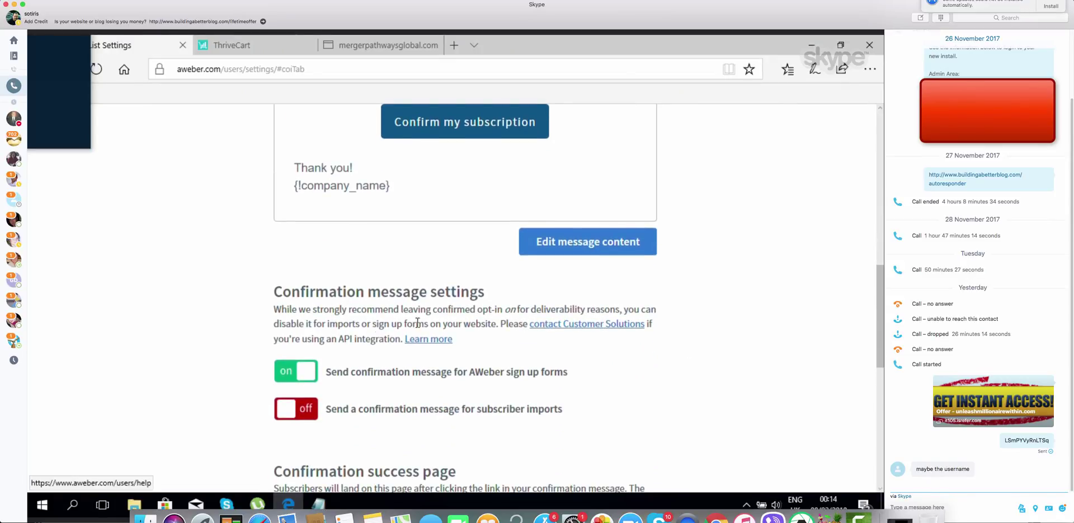
pyautogui.click(305, 374)
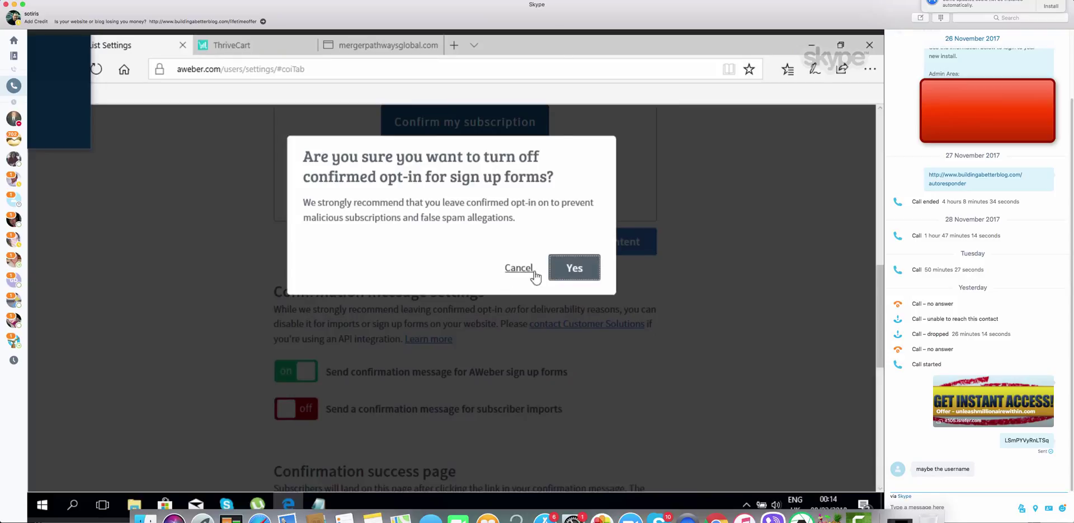
pyautogui.click(581, 276)
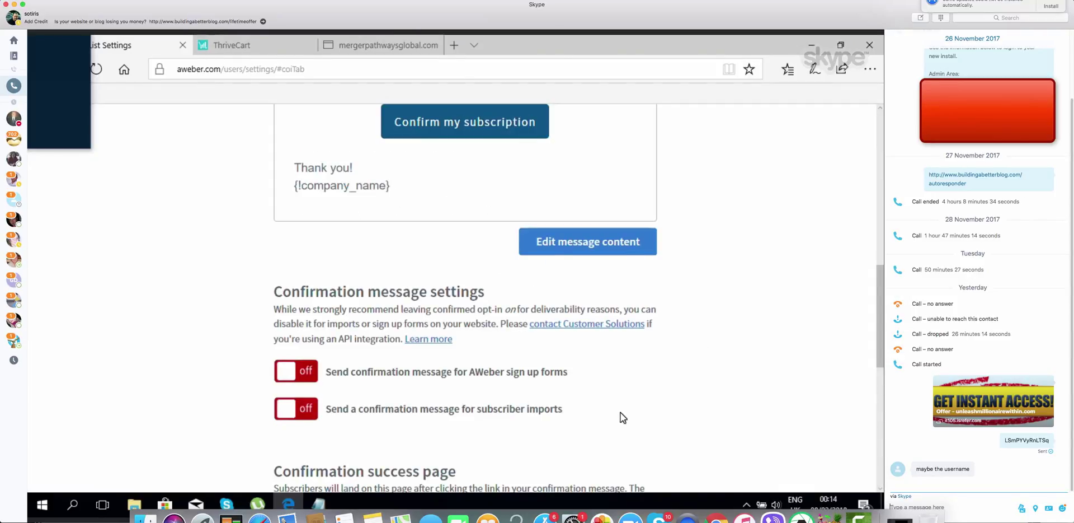
# Save the confirmation message settings with both confirmation options off
pyautogui.scroll(-1, 620, 412)
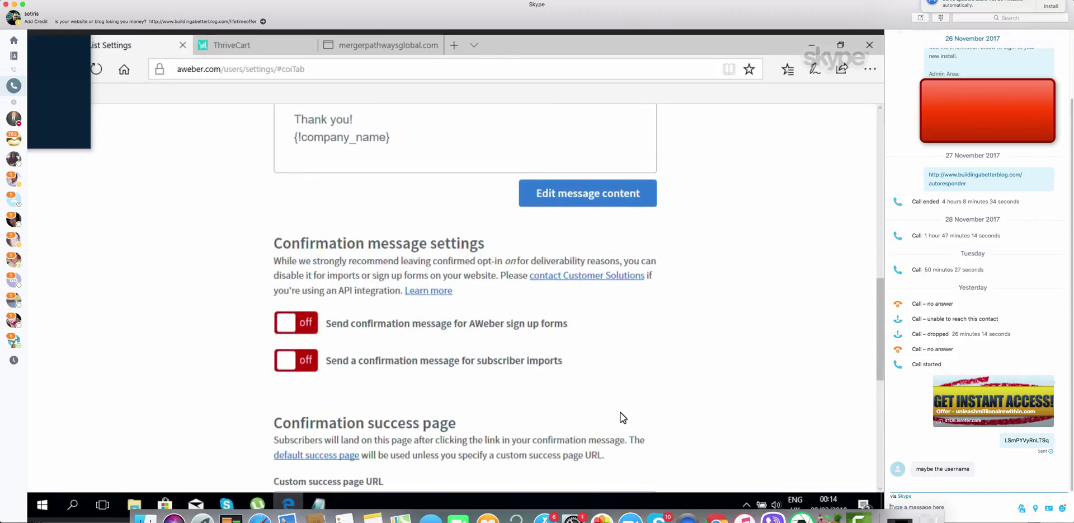
pyautogui.scroll(-3, 620, 412)
pyautogui.scroll(-1, 621, 412)
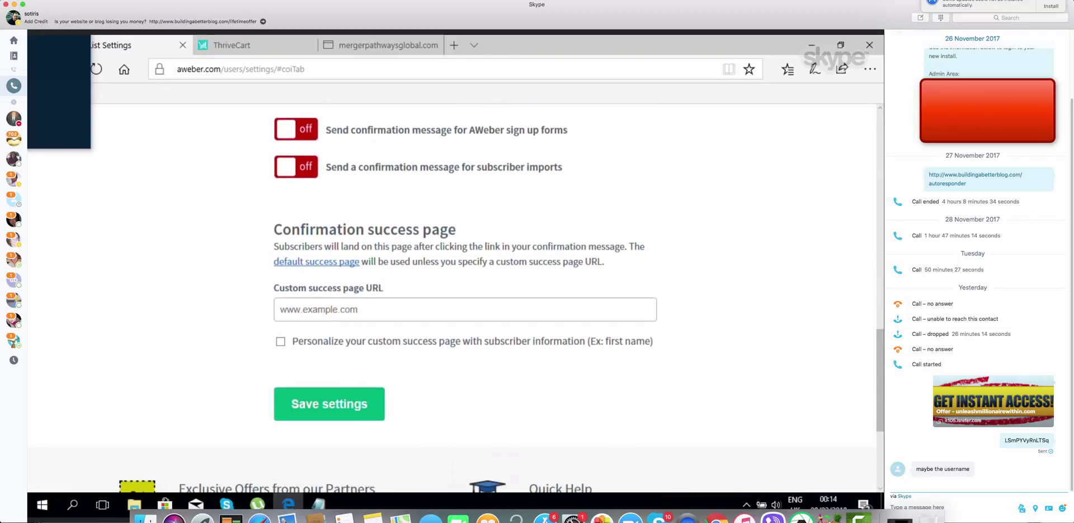
pyautogui.click(317, 409)
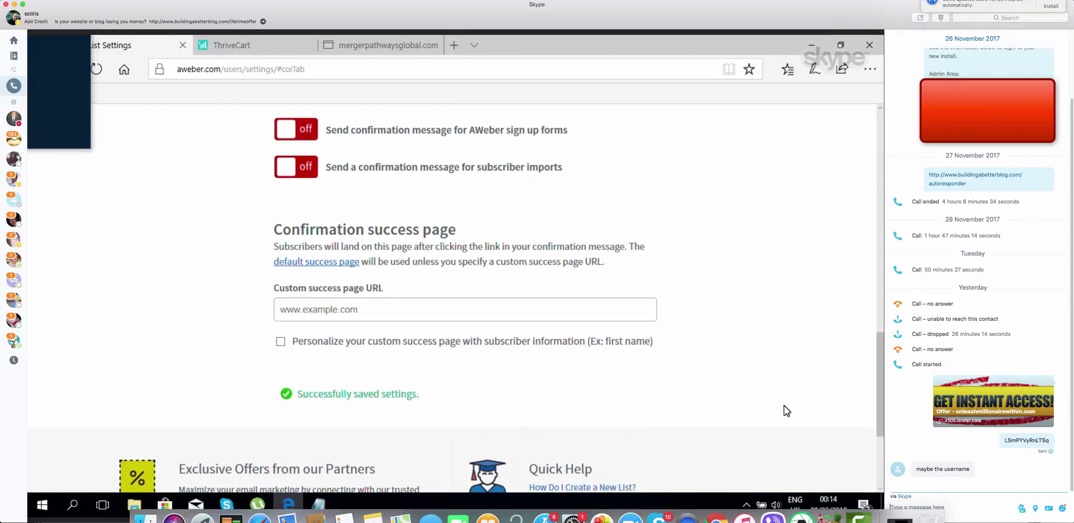
pyautogui.scroll(-3, 784, 406)
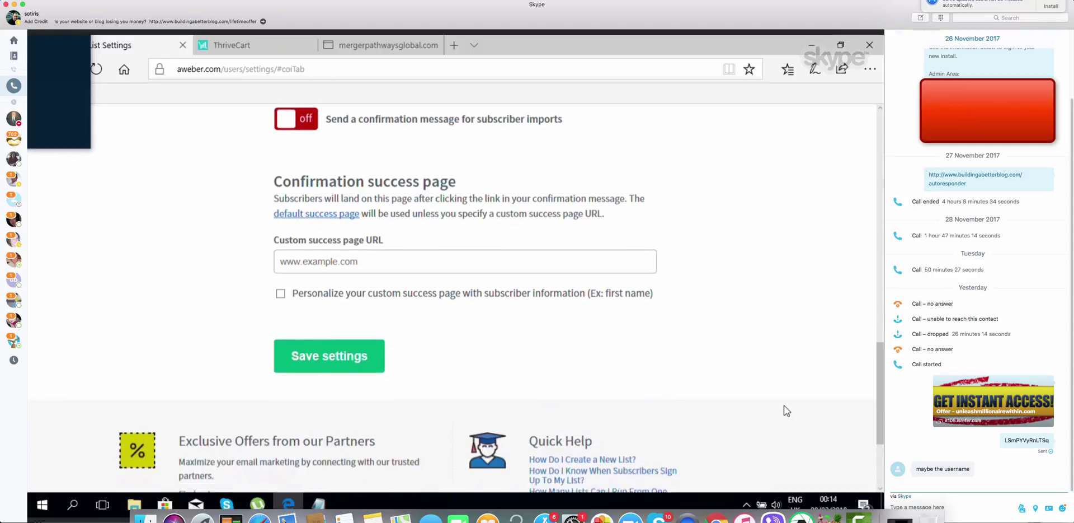
pyautogui.scroll(10, 784, 405)
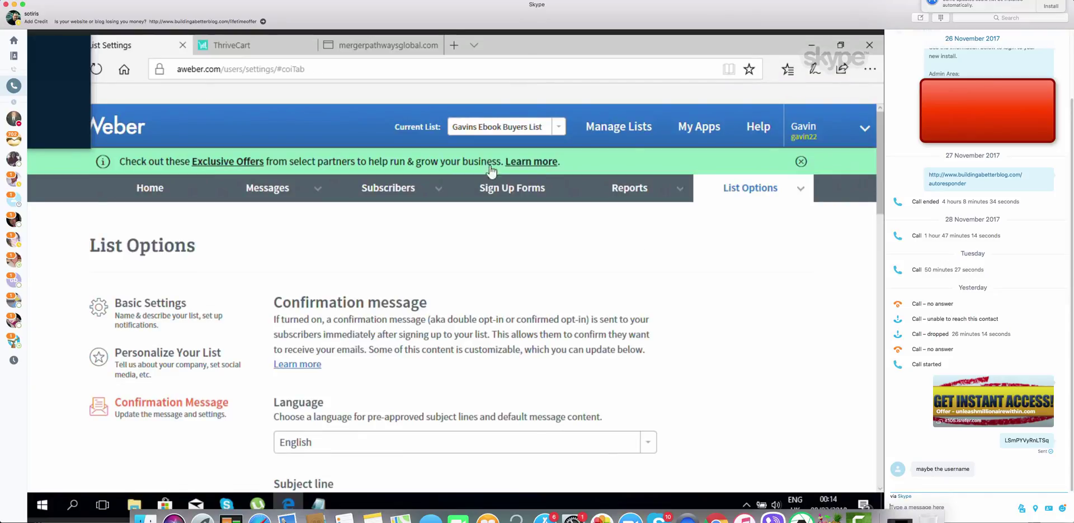
# In ThriveCart, add a behaviour rule triggered when the customer purchases the main product
pyautogui.click(237, 49)
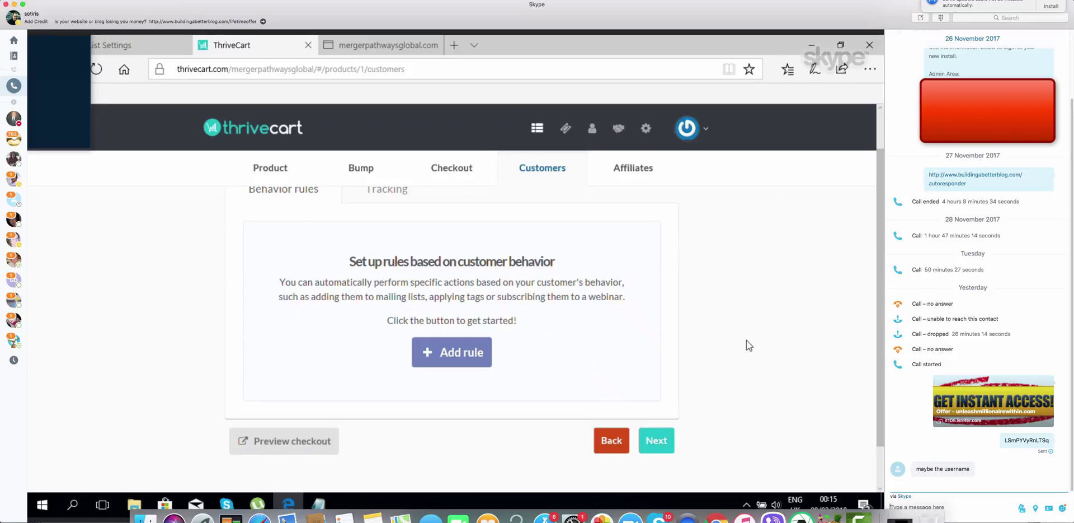
pyautogui.click(463, 353)
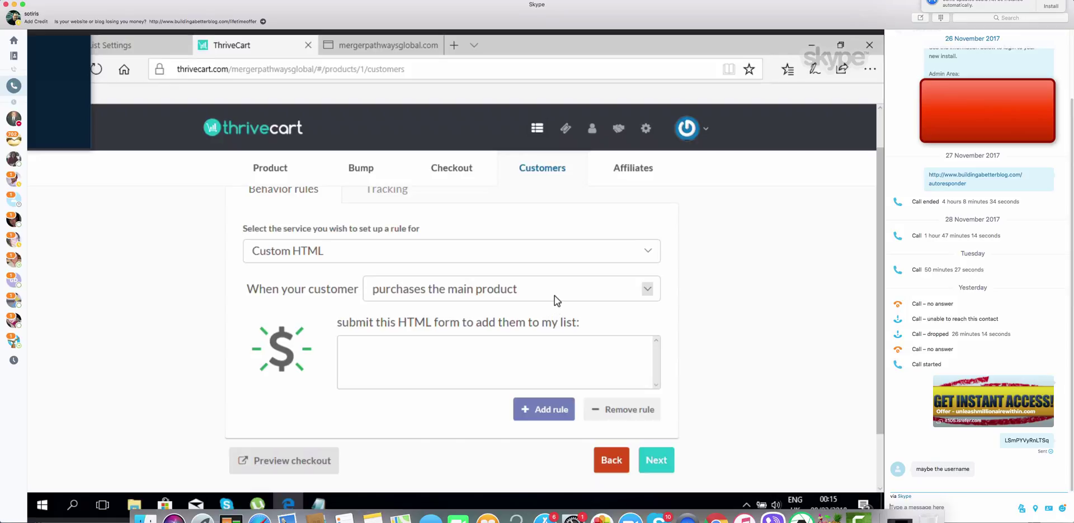
pyautogui.click(647, 289)
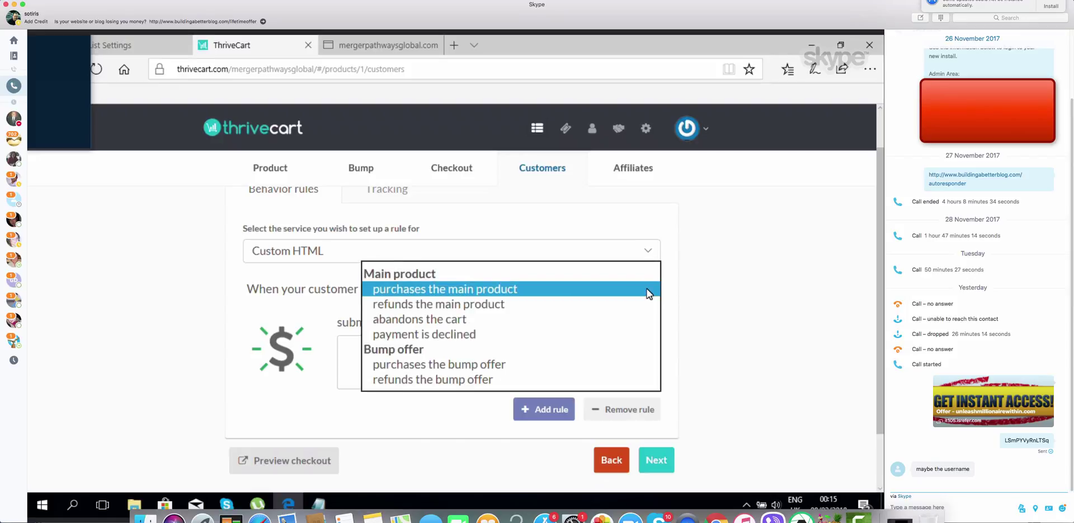
pyautogui.click(699, 286)
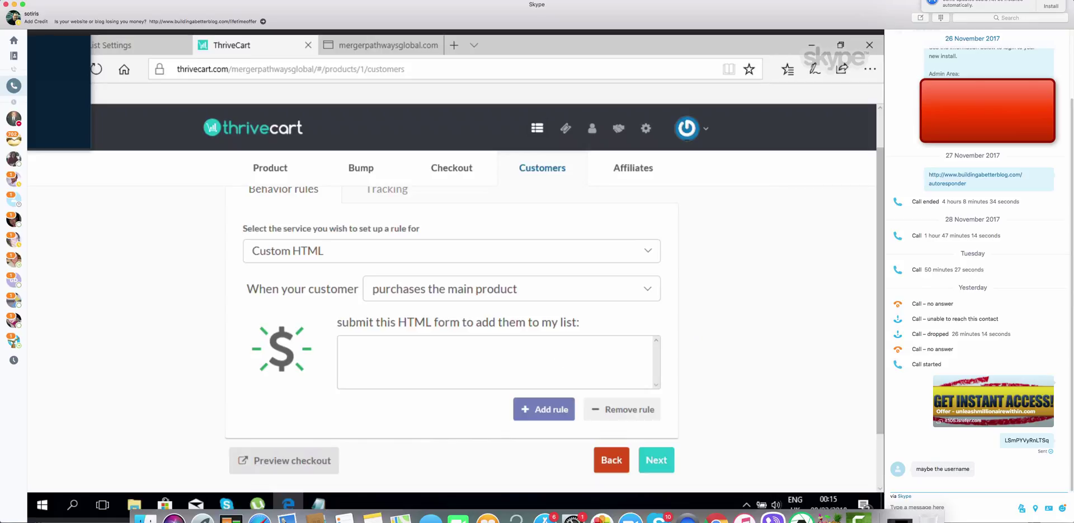
pyautogui.click(134, 39)
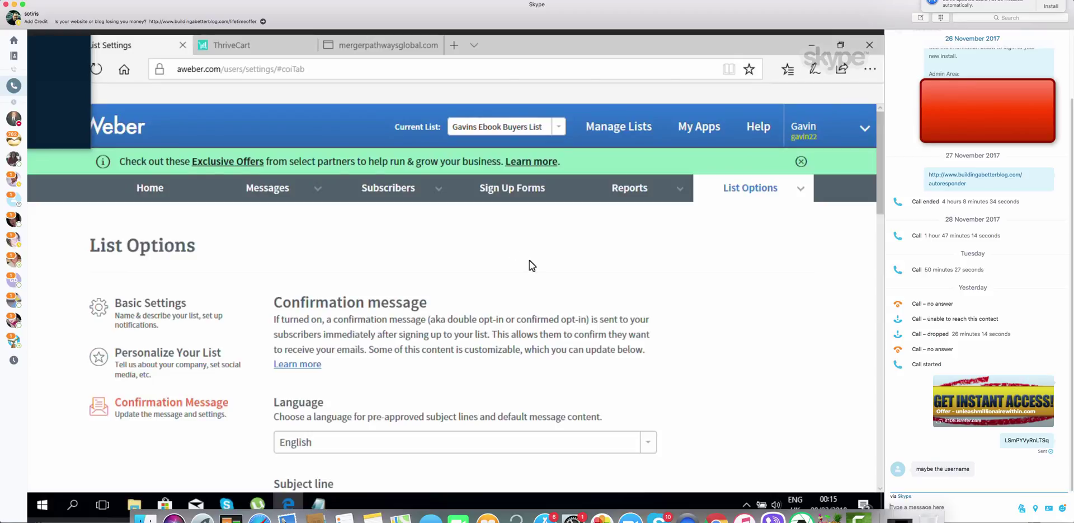
# Open the Sign Up Forms page for the ebook buyers list
pyautogui.click(510, 189)
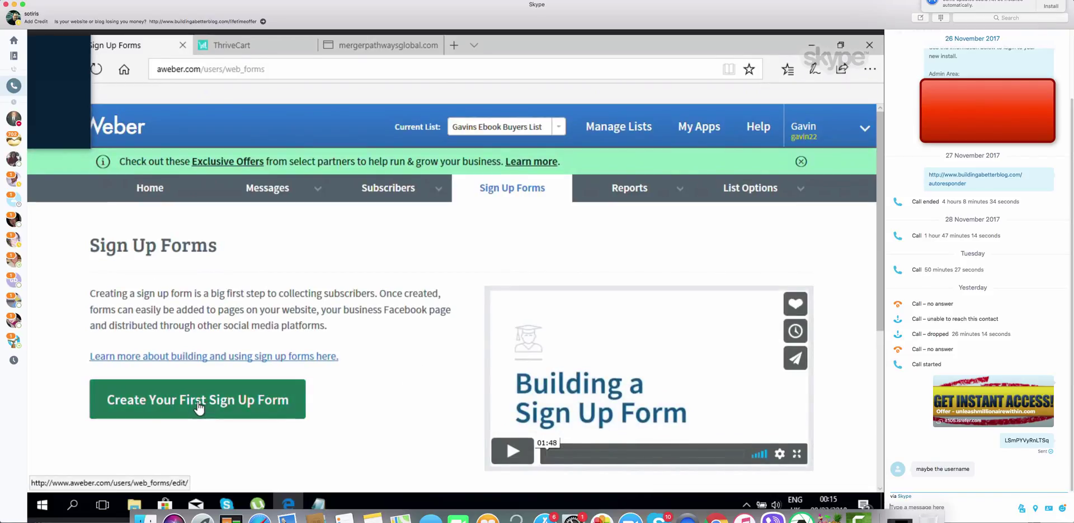
# Create the first AWeber sign-up form and save it with its default design
pyautogui.click(199, 407)
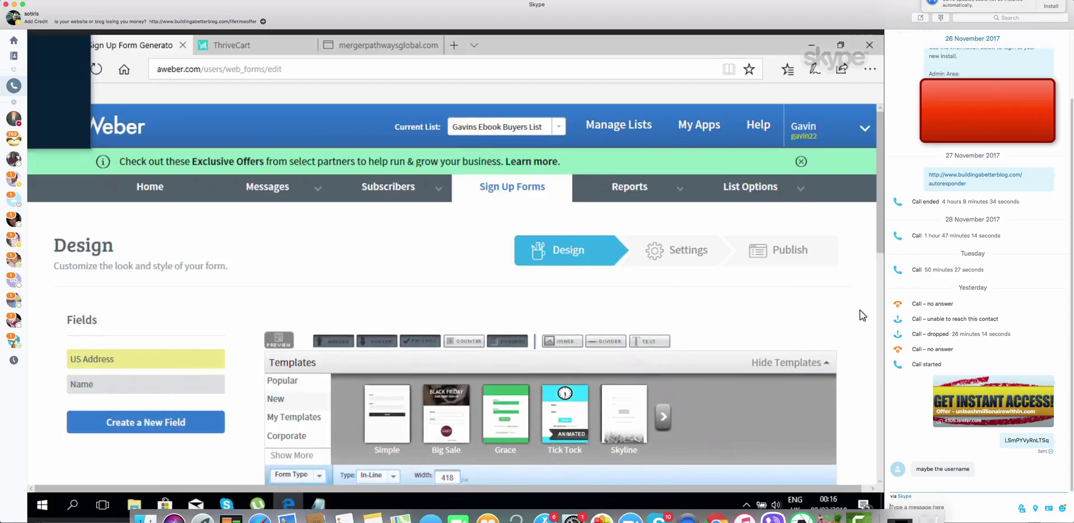
pyautogui.scroll(-5, 860, 310)
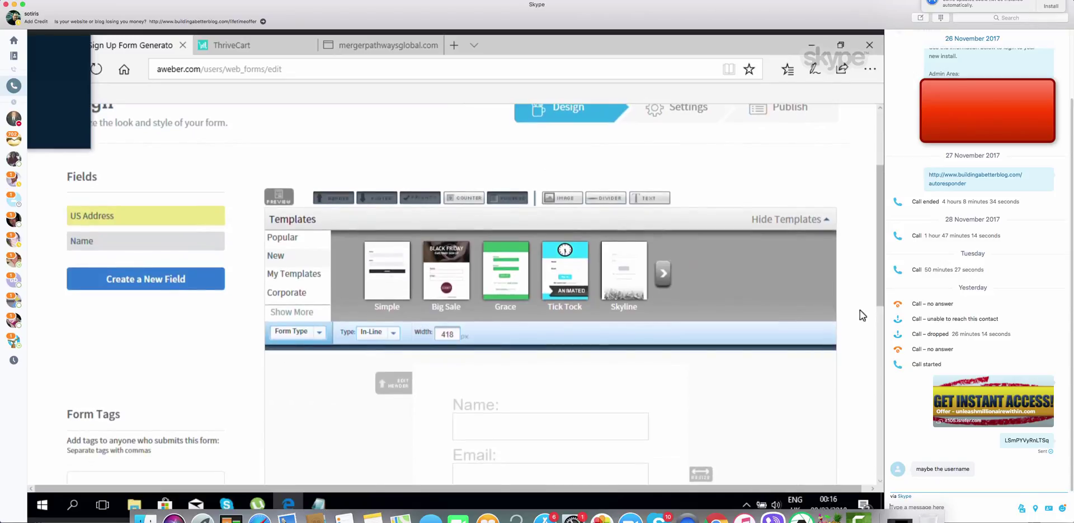
pyautogui.scroll(-3, 861, 310)
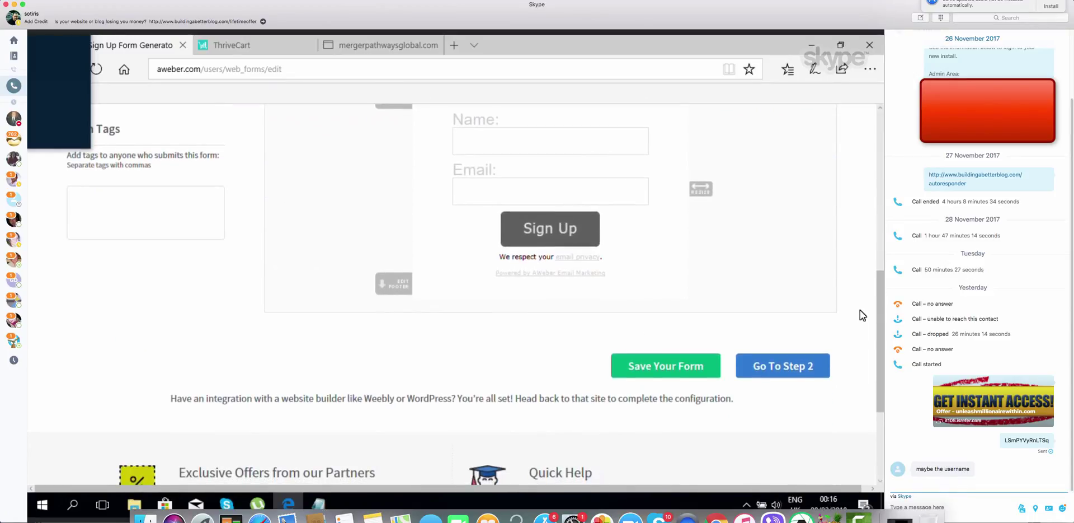
pyautogui.click(686, 361)
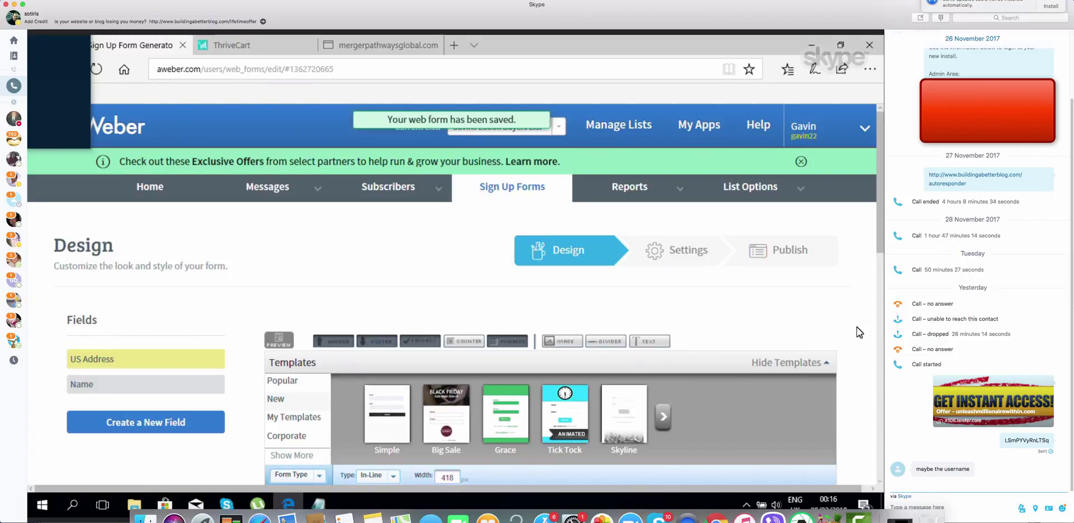
pyautogui.scroll(-10, 857, 328)
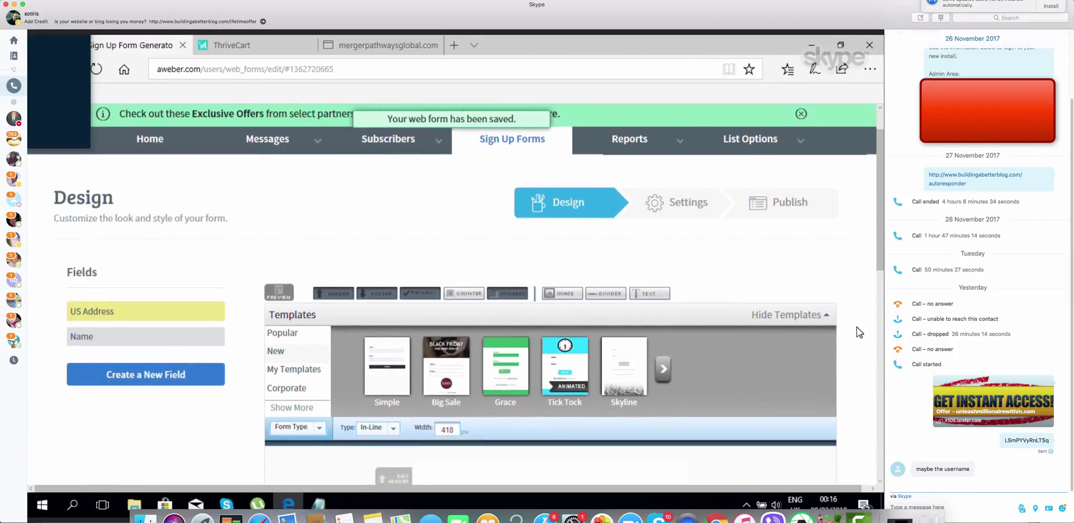
pyautogui.scroll(1, 860, 332)
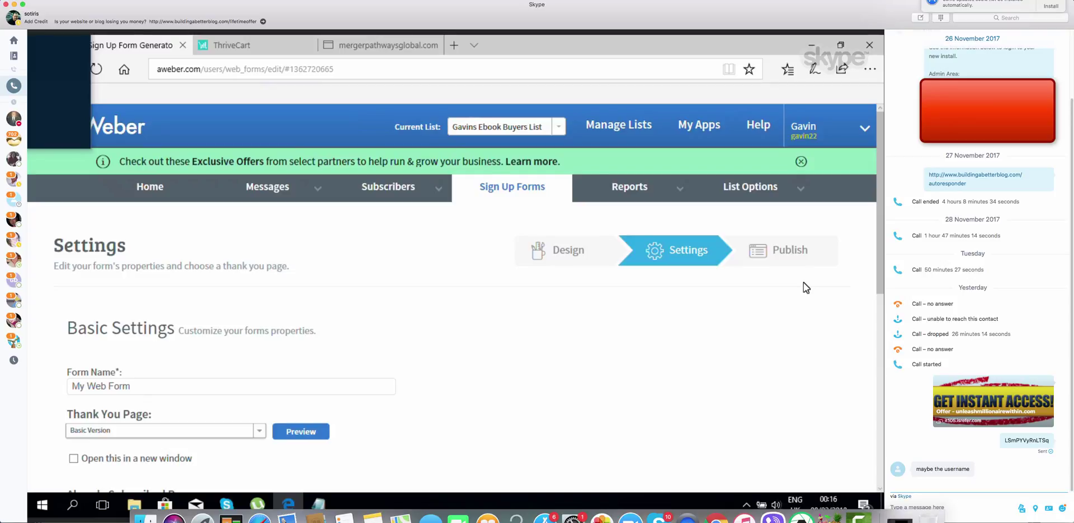
# Replace 'My Web Form' with the ebook buyers list name, save, and continue to Step 3
pyautogui.scroll(-3, 803, 282)
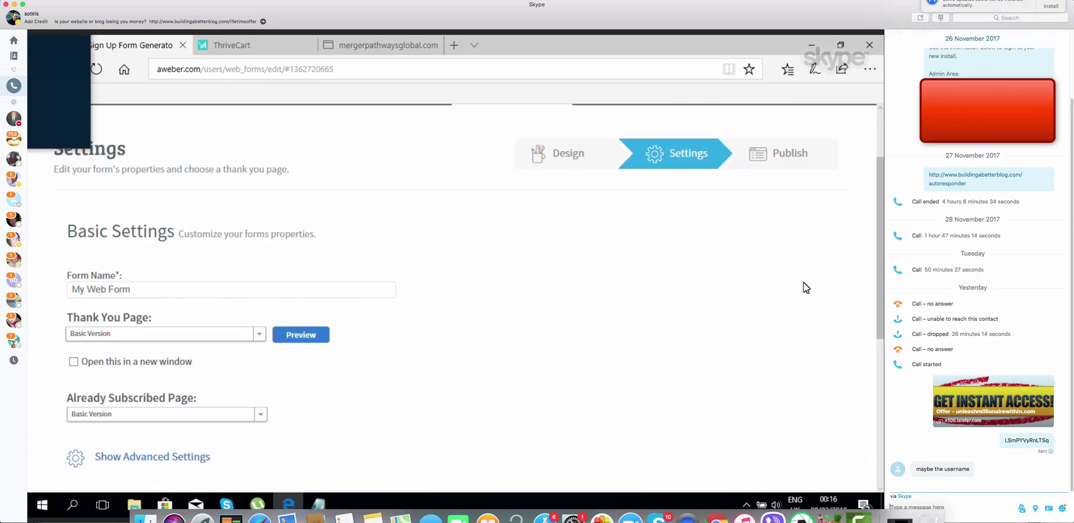
pyautogui.click(170, 288)
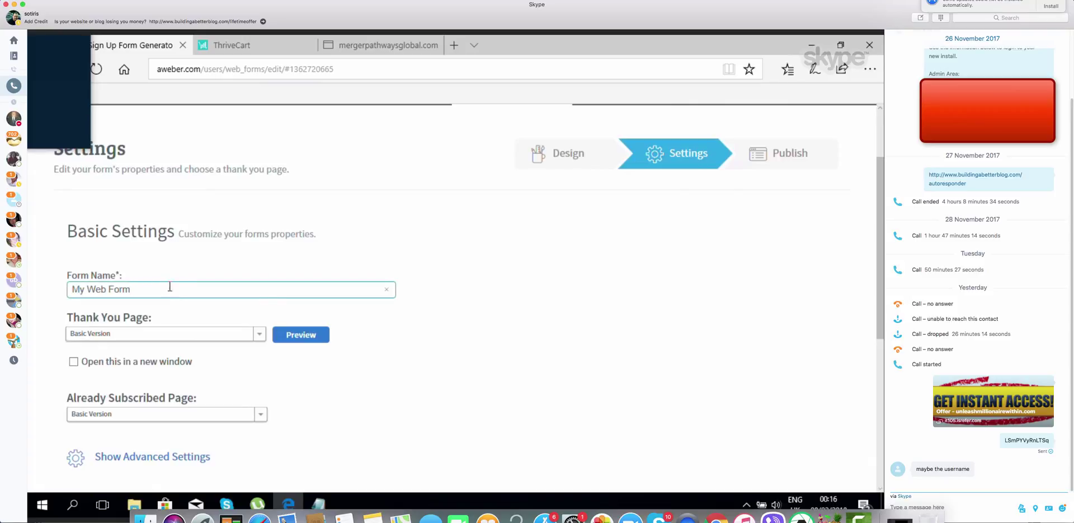
pyautogui.press('BackSpace')
pyautogui.press('BackSpace')
pyautogui.press('BackSpace')
pyautogui.press('BackSpace')
pyautogui.press('BackSpace')
pyautogui.press('BackSpace')
pyautogui.press('BackSpace')
pyautogui.press('BackSpace')
pyautogui.press('BackSpace')
pyautogui.press('BackSpace')
pyautogui.press('BackSpace')
pyautogui.write('Gavin Ebook Buy')
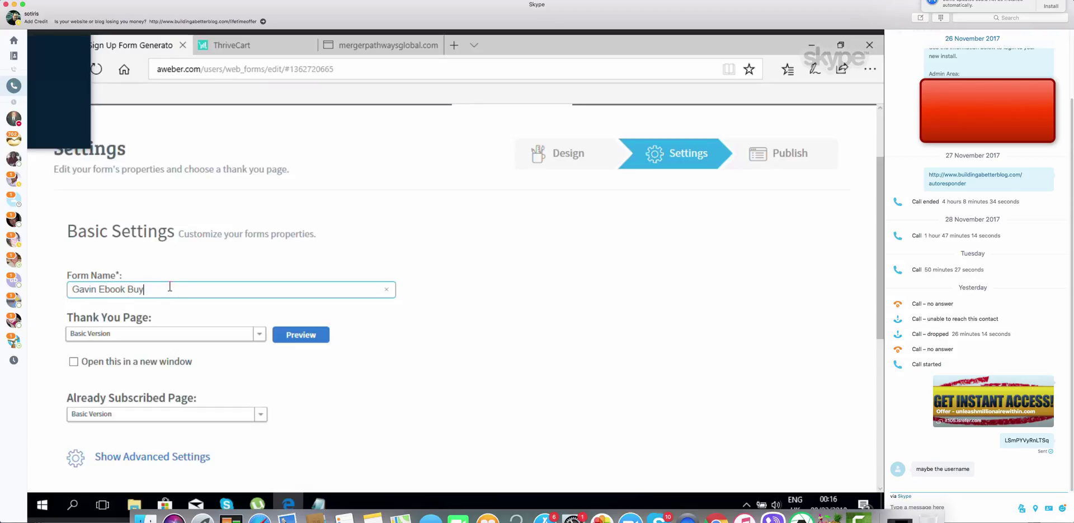
pyautogui.write('ers lis')
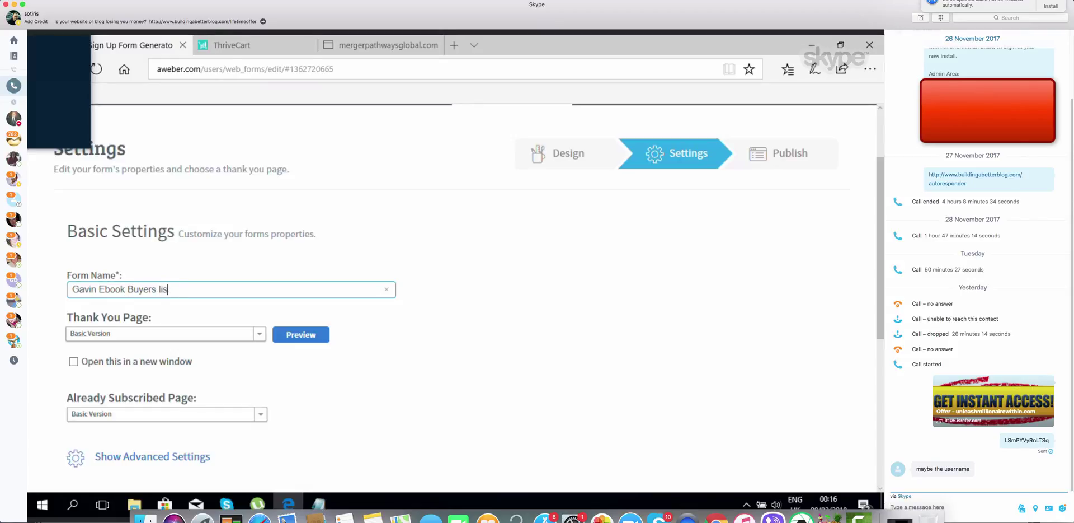
pyautogui.write('t')
pyautogui.click(444, 319)
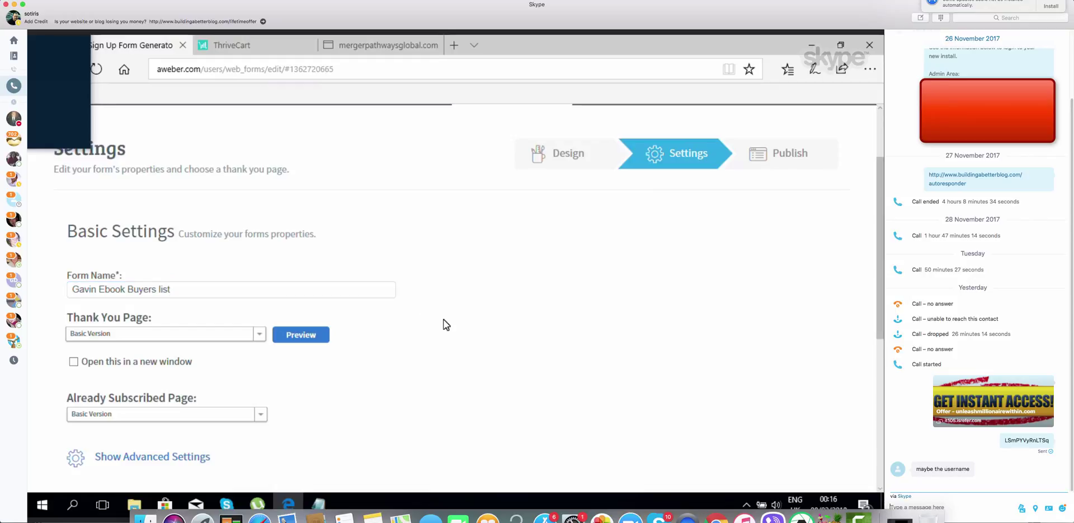
pyautogui.scroll(-3, 445, 323)
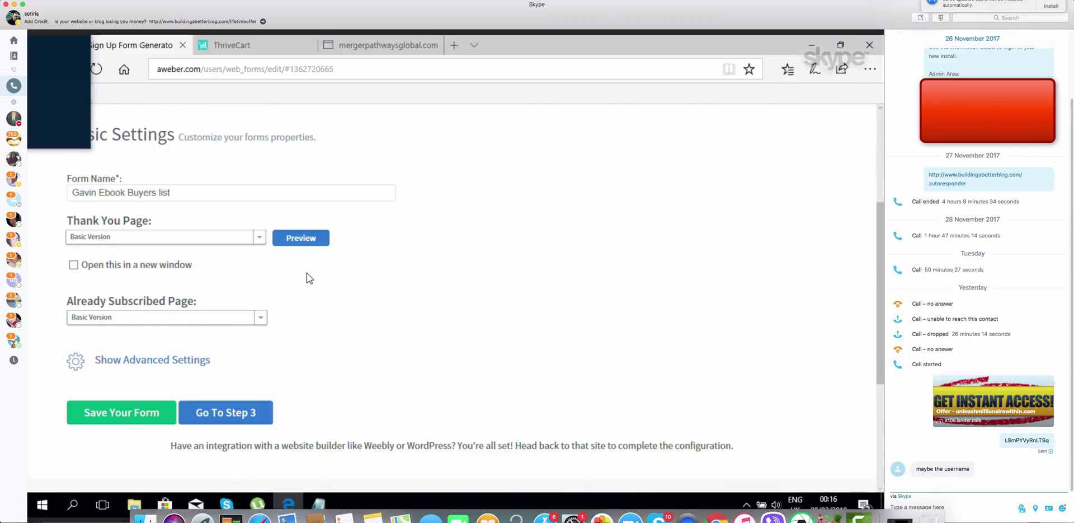
pyautogui.click(115, 411)
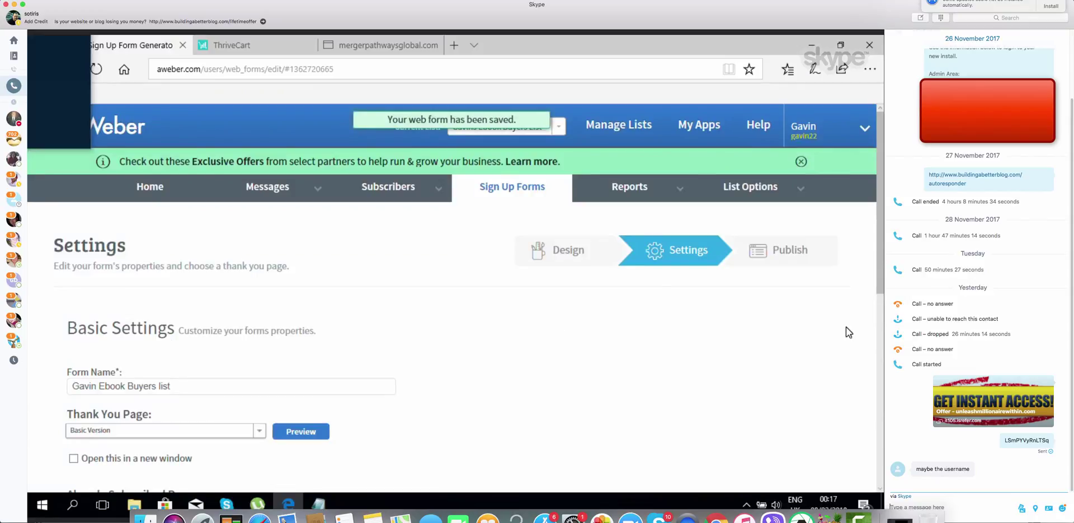
pyautogui.scroll(-6, 880, 380)
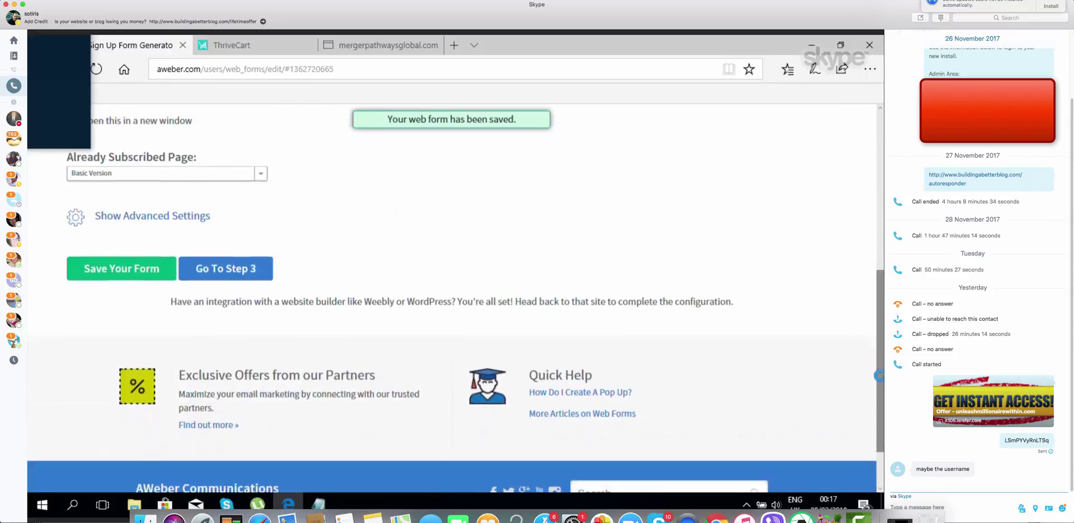
pyautogui.click(243, 267)
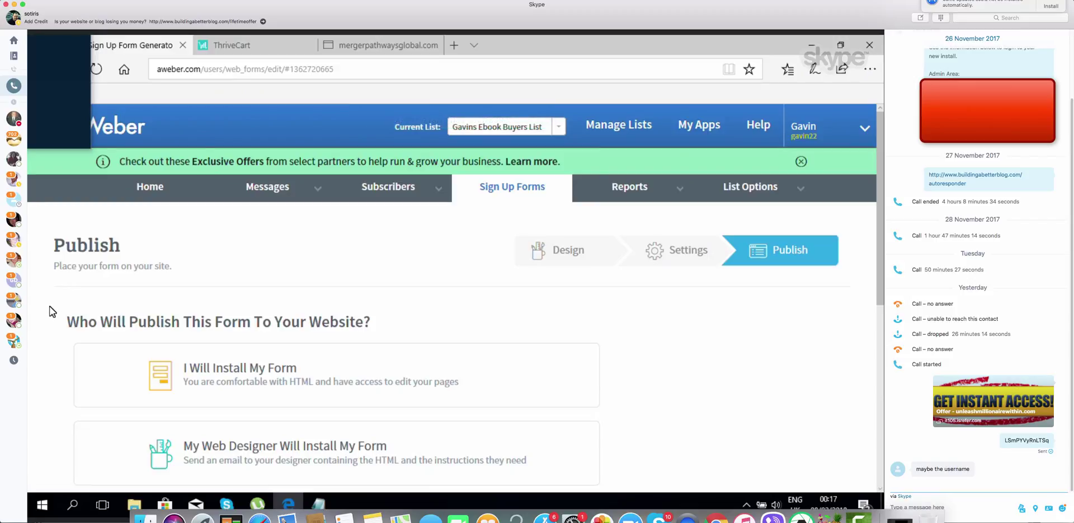
# Choose to install the form yourself and show its Raw HTML Version code
pyautogui.scroll(-1, 50, 312)
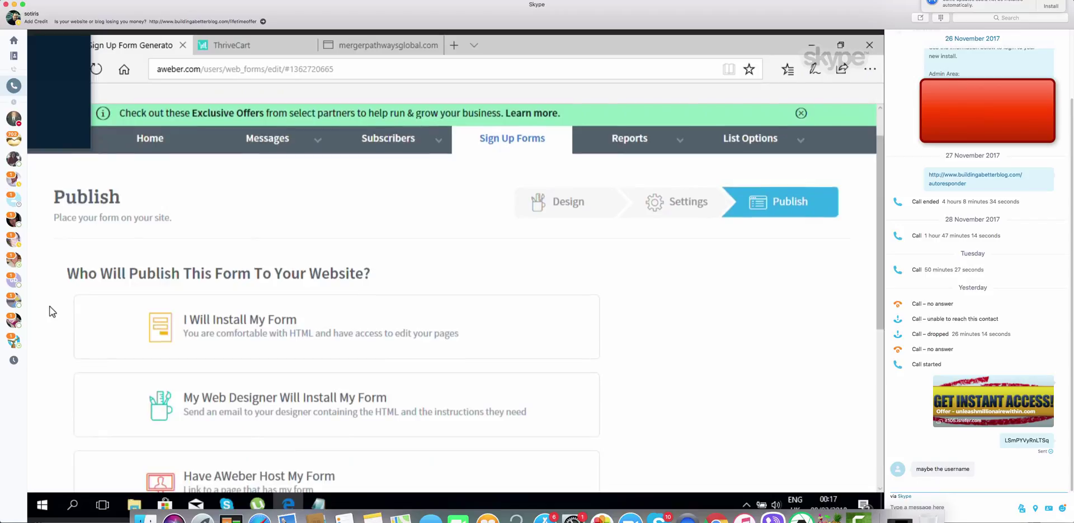
pyautogui.click(236, 325)
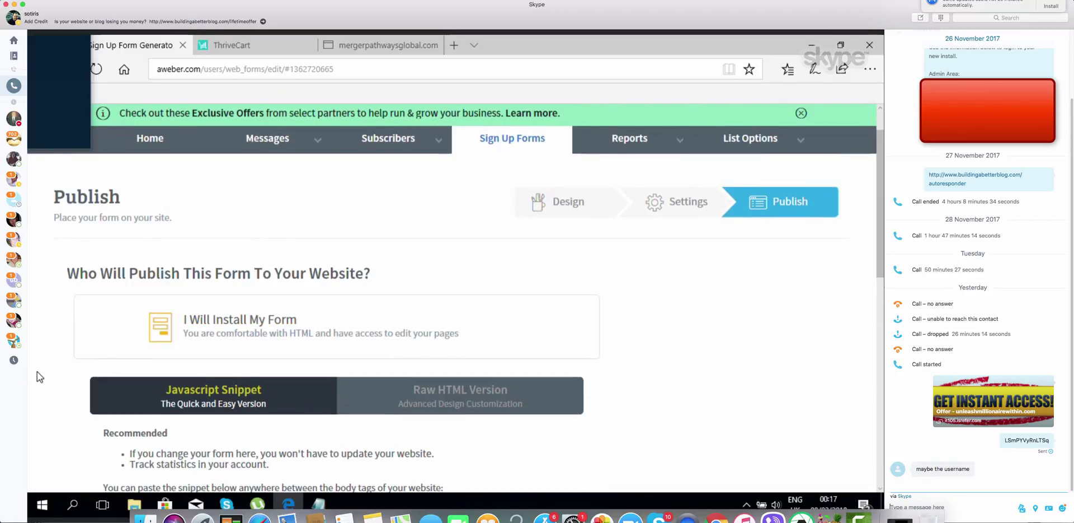
pyautogui.click(454, 399)
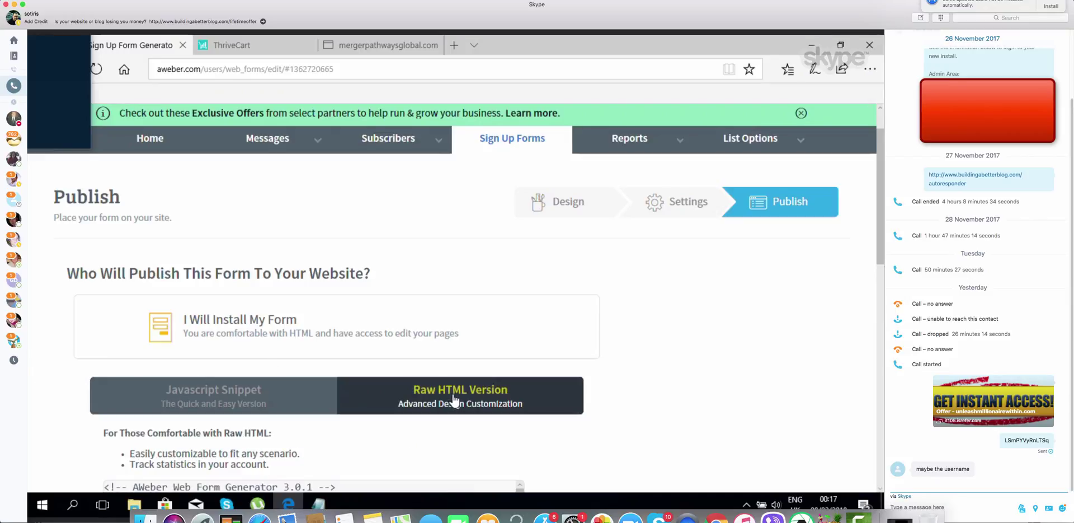
# Select and copy the entire raw HTML form code, then return to ThriveCart
pyautogui.scroll(-5, 661, 386)
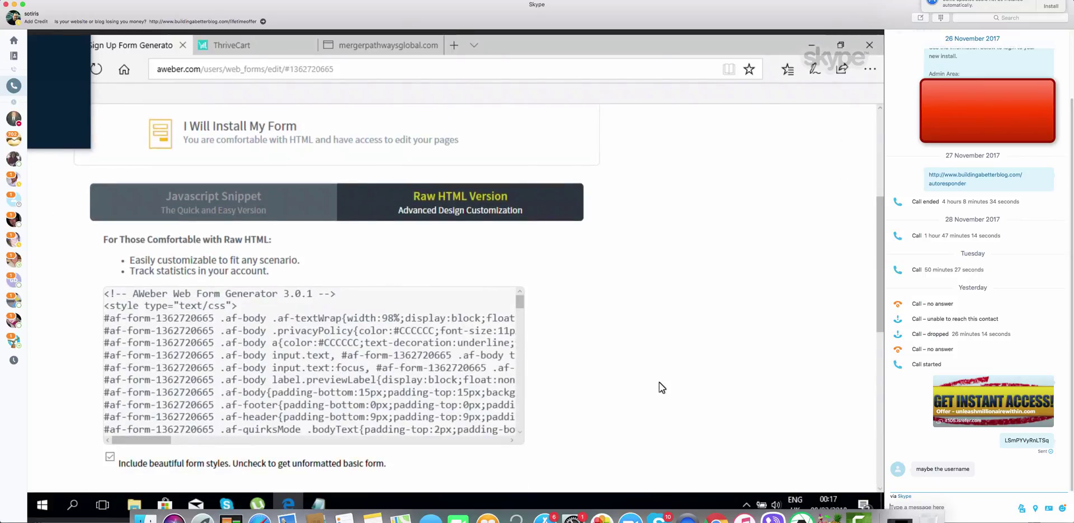
pyautogui.scroll(-1, 660, 387)
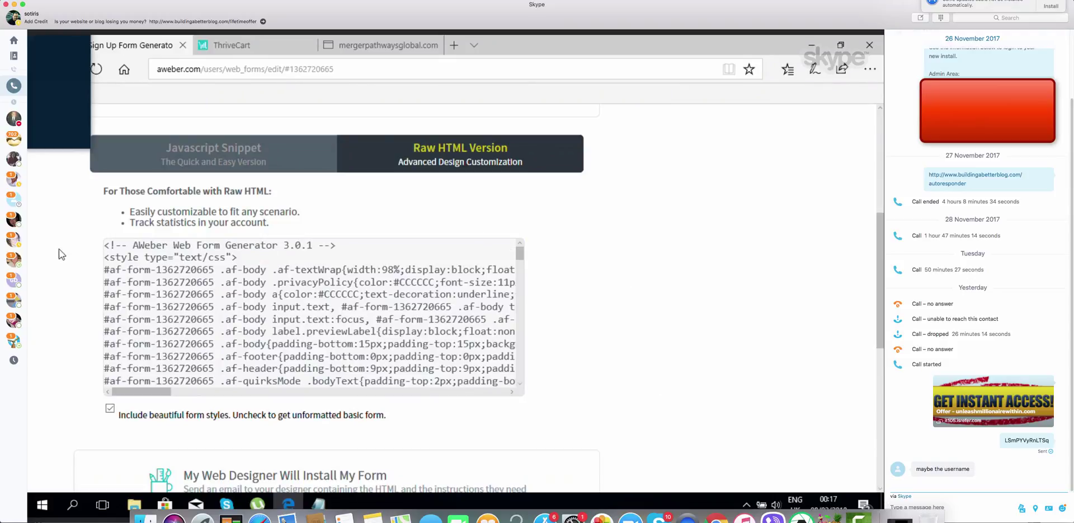
pyautogui.click(106, 251)
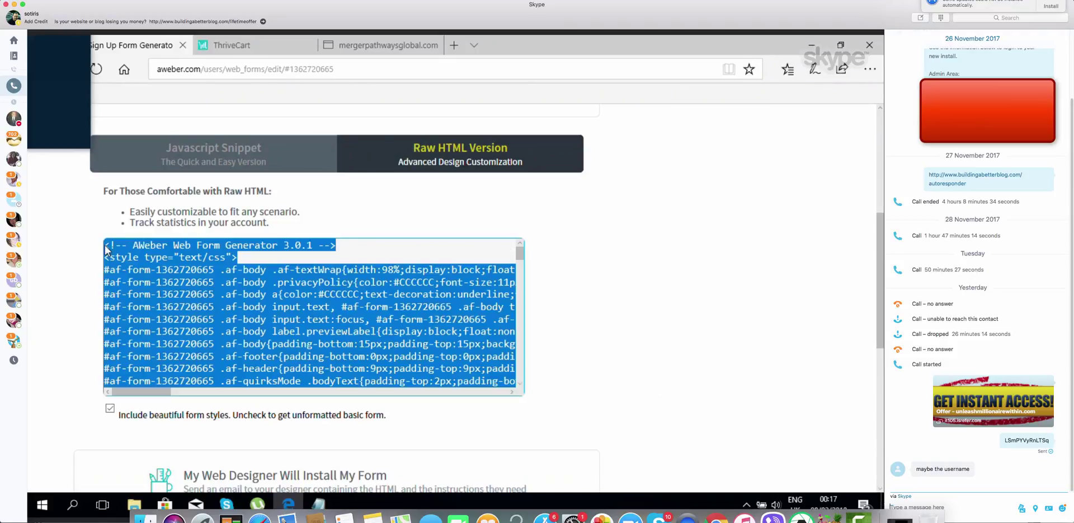
pyautogui.click(106, 249)
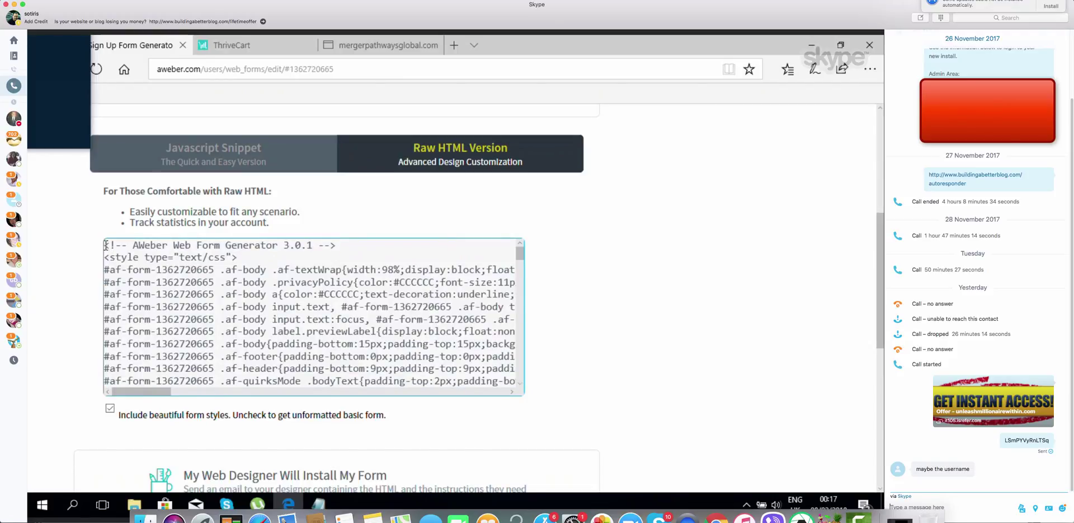
pyautogui.moveTo(106, 244); pyautogui.dragTo(784, 462)
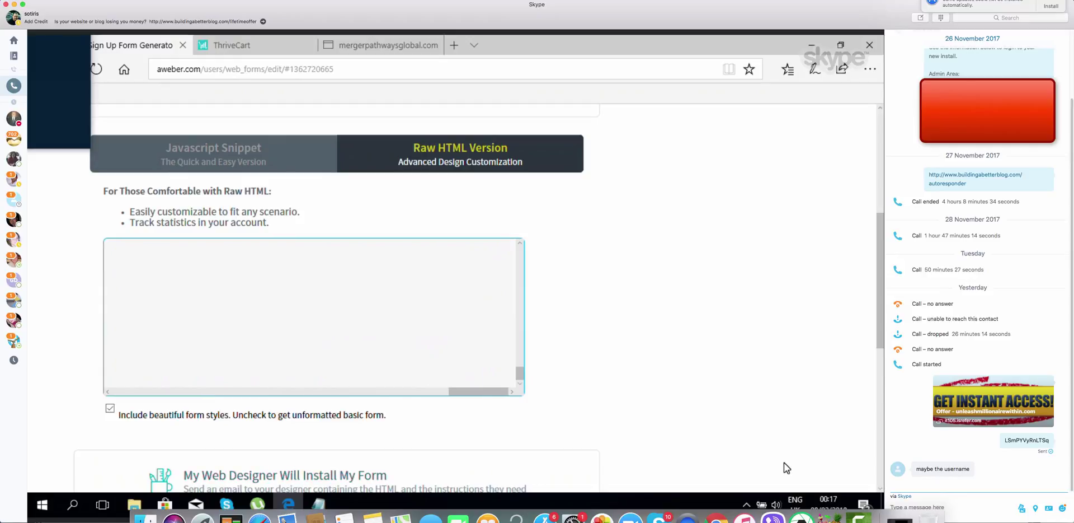
pyautogui.rightClick(365, 256)
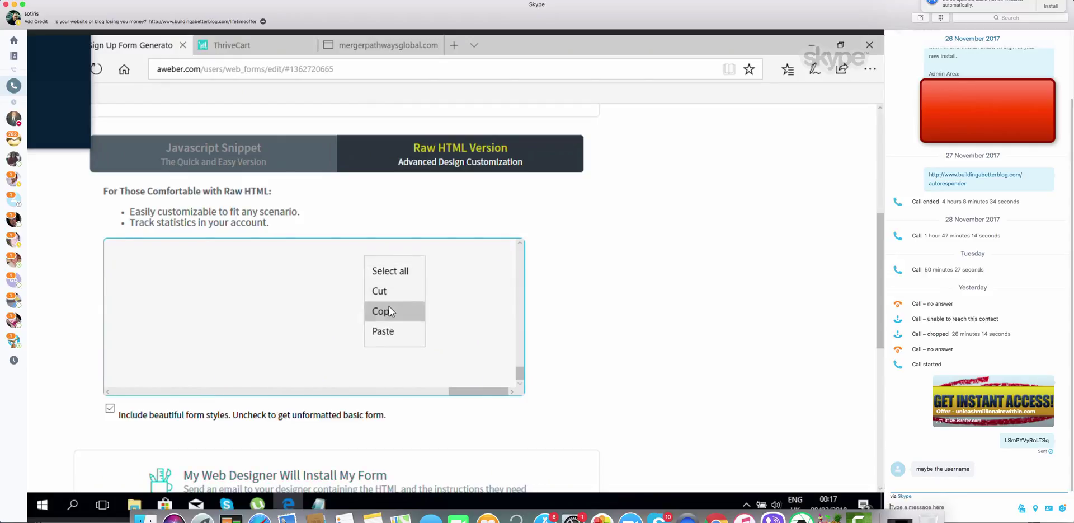
pyautogui.click(388, 309)
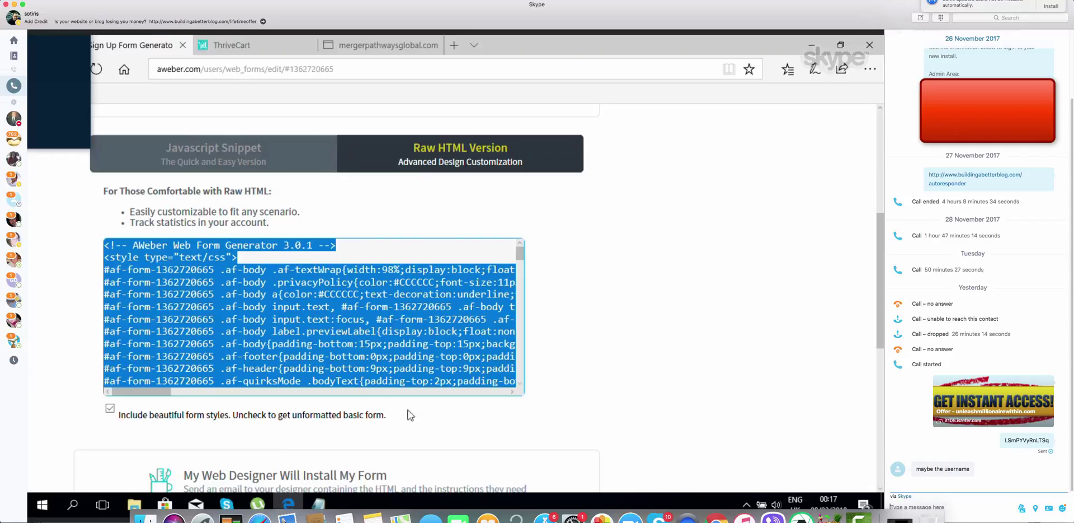
pyautogui.click(246, 49)
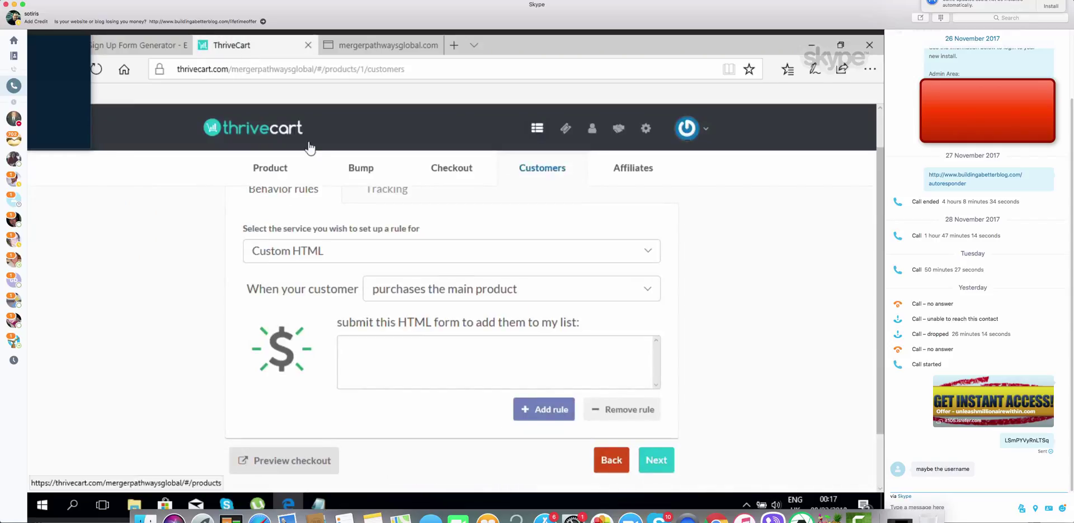
# Paste the AWeber form code into the ThriveCart HTML form box and advance to Affiliates
pyautogui.click(376, 346)
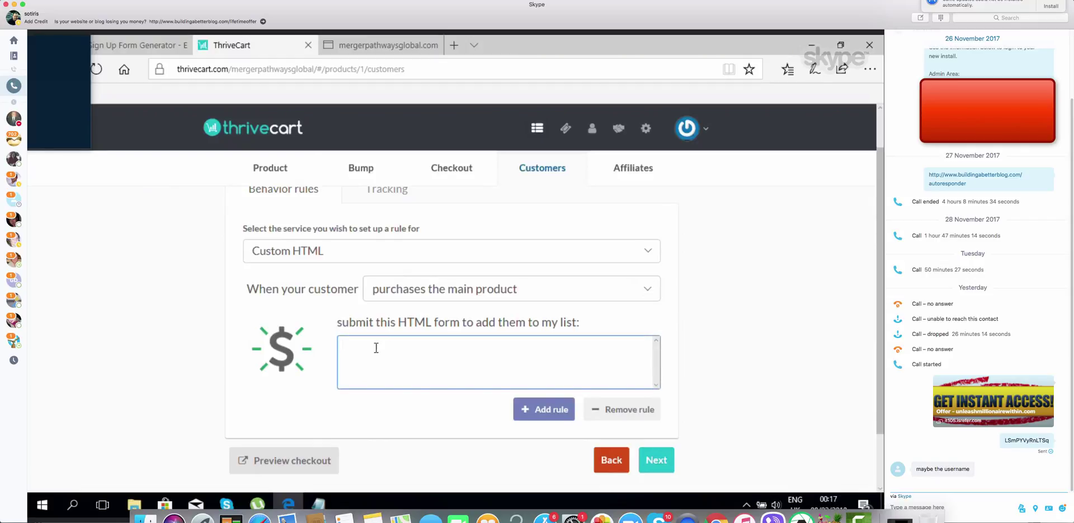
pyautogui.rightClick(376, 348)
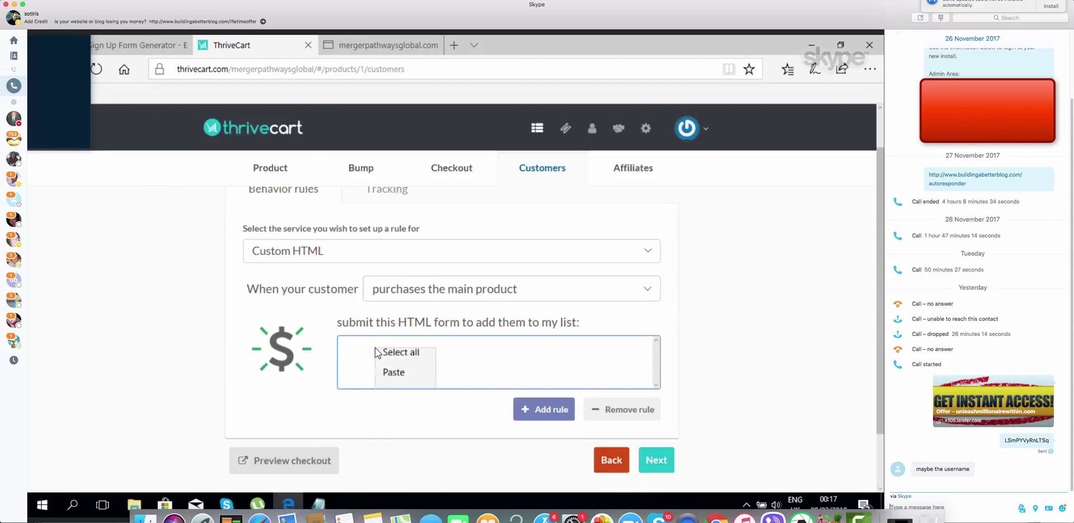
pyautogui.click(389, 382)
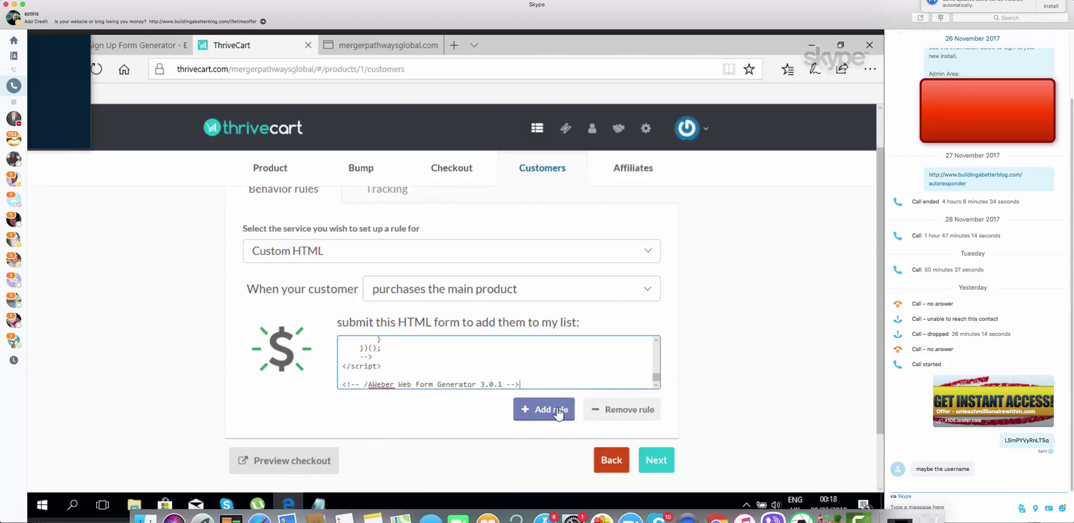
pyautogui.click(654, 460)
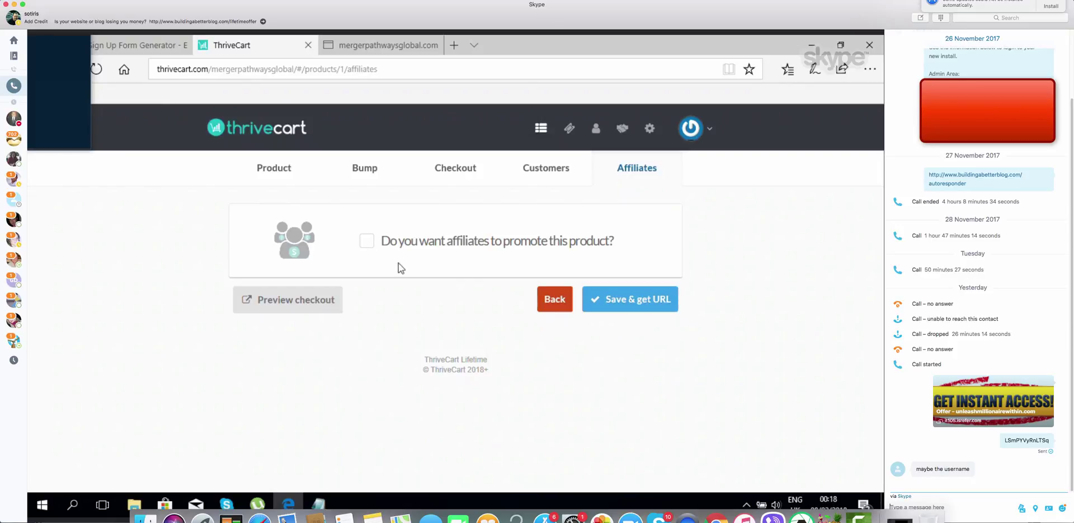
# Save the product with Save & get URL and copy the test-mode checkout link
pyautogui.click(624, 308)
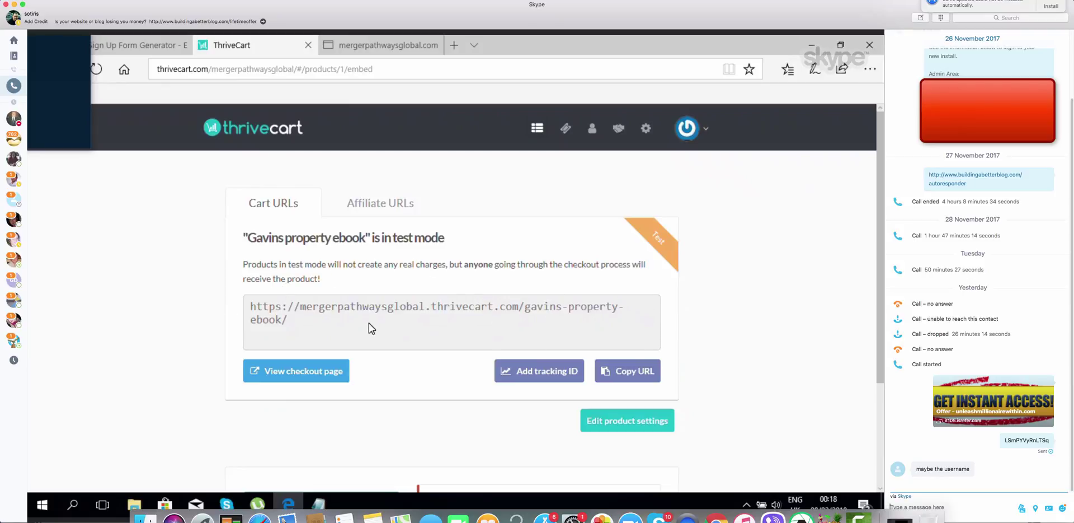
pyautogui.click(293, 321)
pyautogui.moveTo(293, 320); pyautogui.dragTo(259, 308)
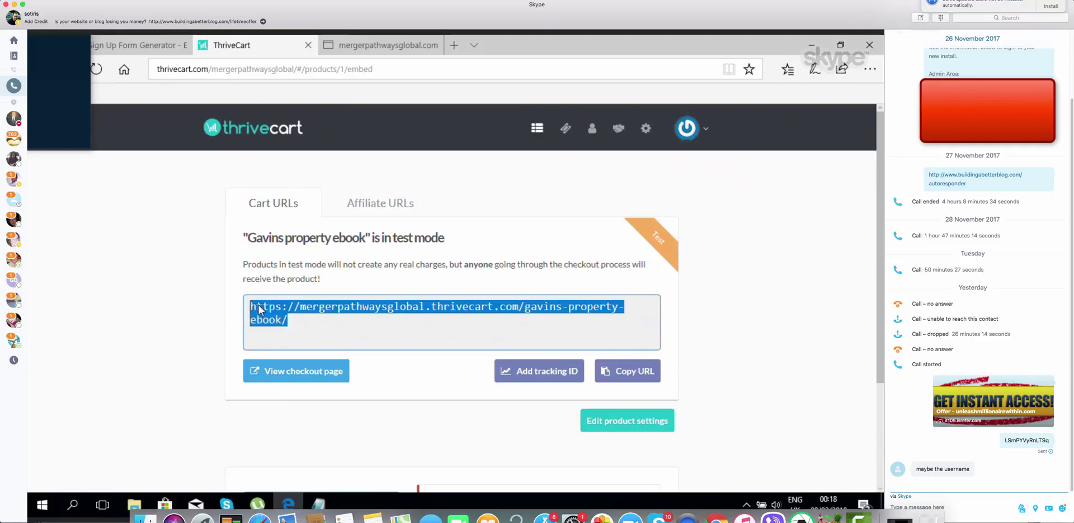
pyautogui.rightClick(260, 307)
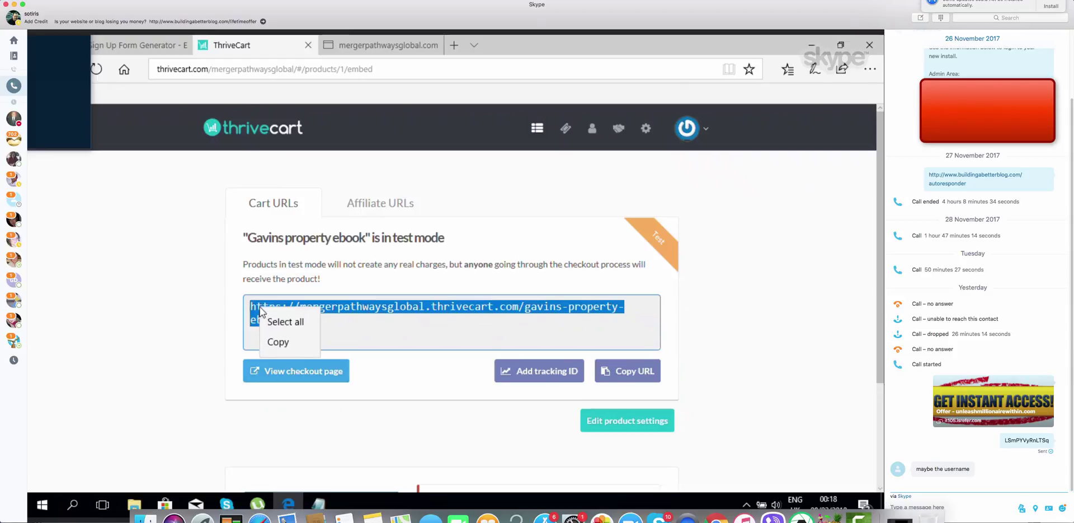
pyautogui.click(281, 340)
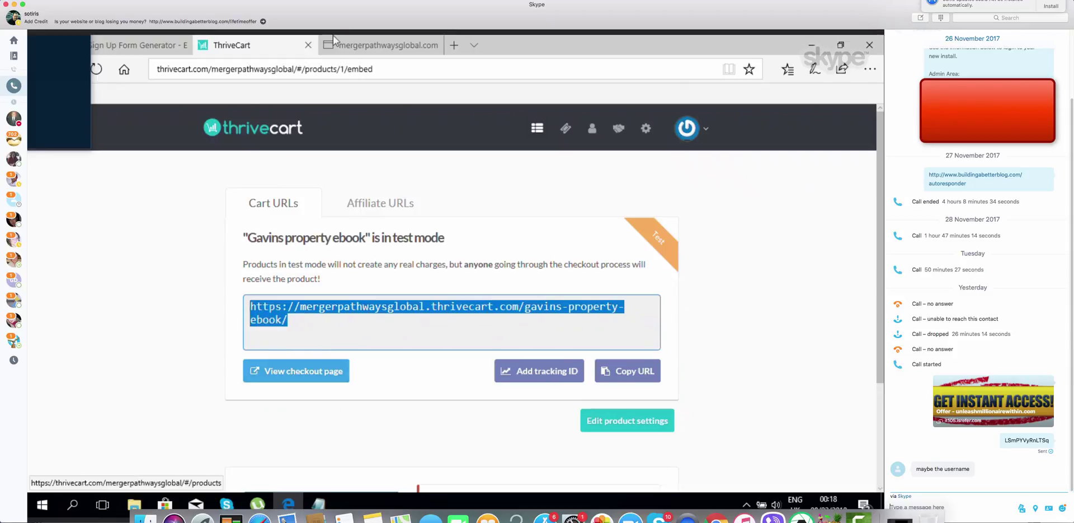
# Load the copied checkout URL in a new Edge tab, showing the $47 test-mode ebook checkout
pyautogui.click(455, 46)
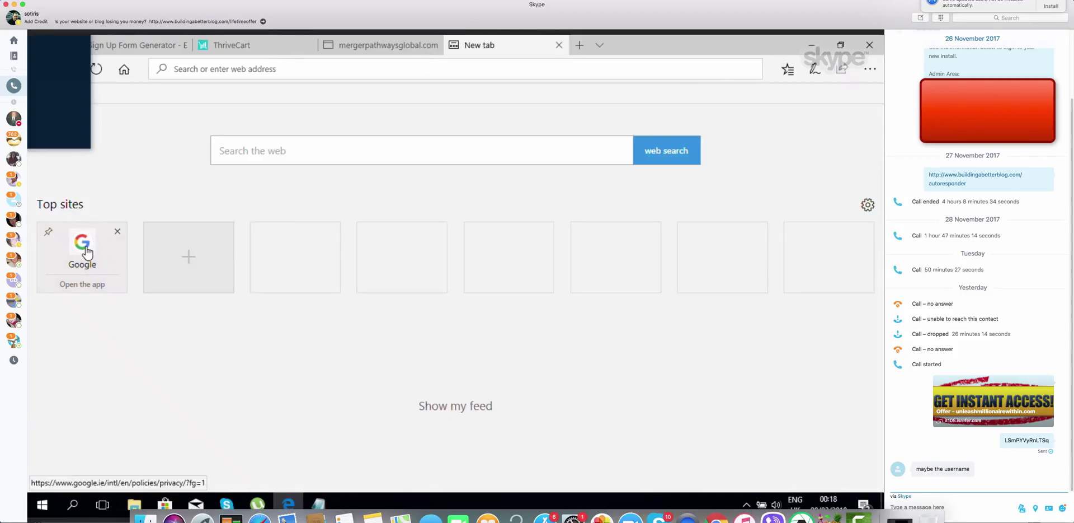
pyautogui.click(87, 251)
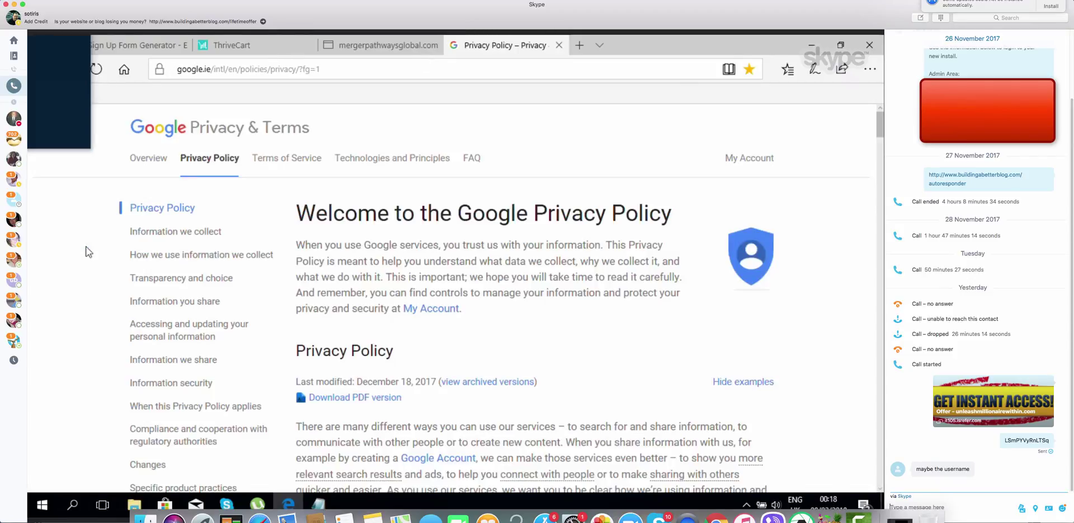
pyautogui.click(286, 72)
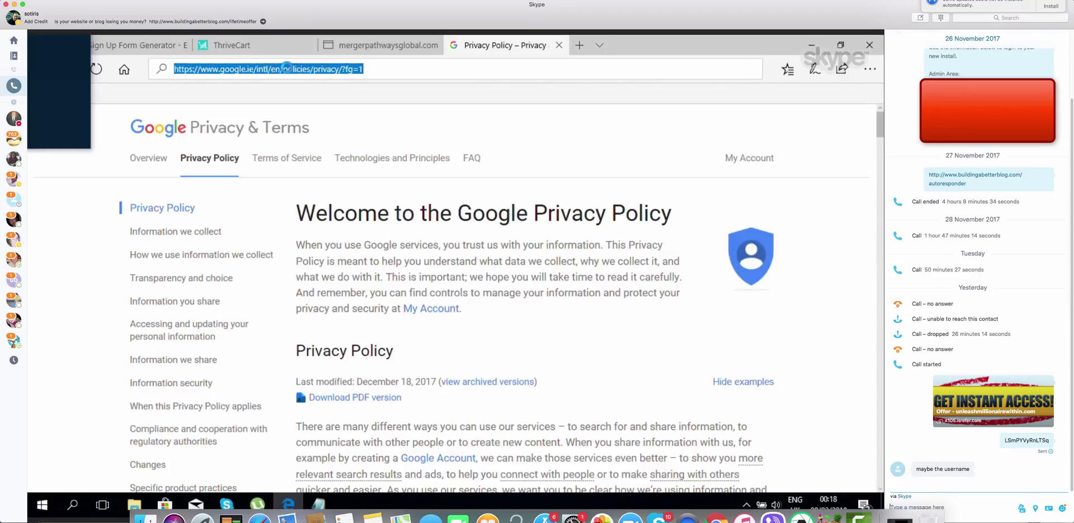
pyautogui.rightClick(287, 68)
pyautogui.click(280, 103)
pyautogui.hotkey('ctrl', 'v')
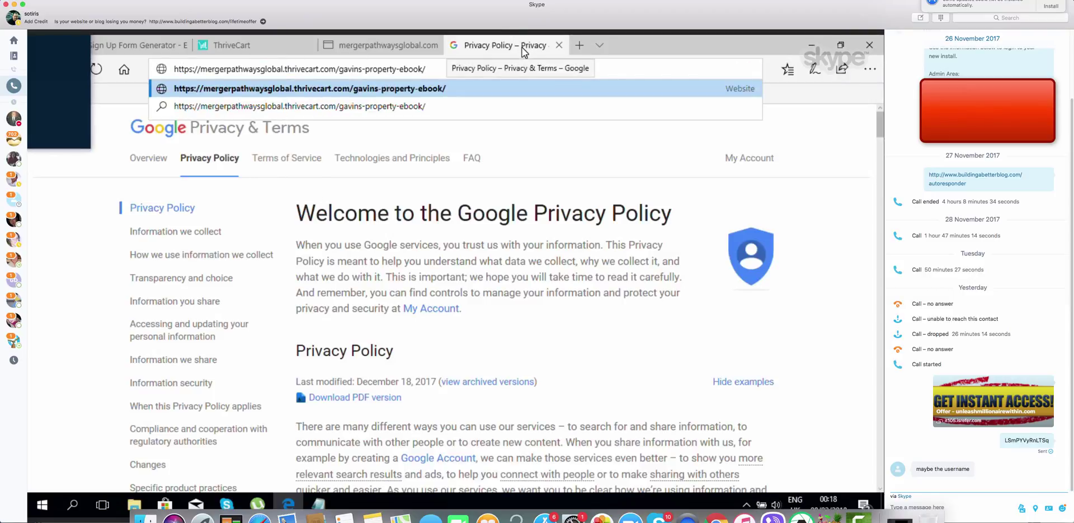
pyautogui.press('Return')
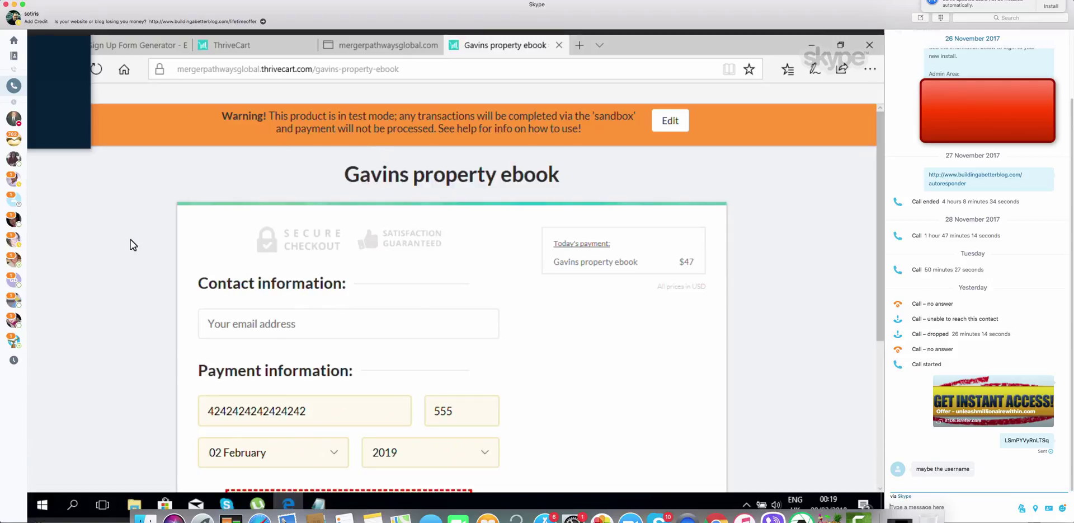
# Enter the buyer's e-mail address and tick the $197 coaching offer, making $244
pyautogui.scroll(-1, 130, 239)
pyautogui.scroll(-1, 130, 240)
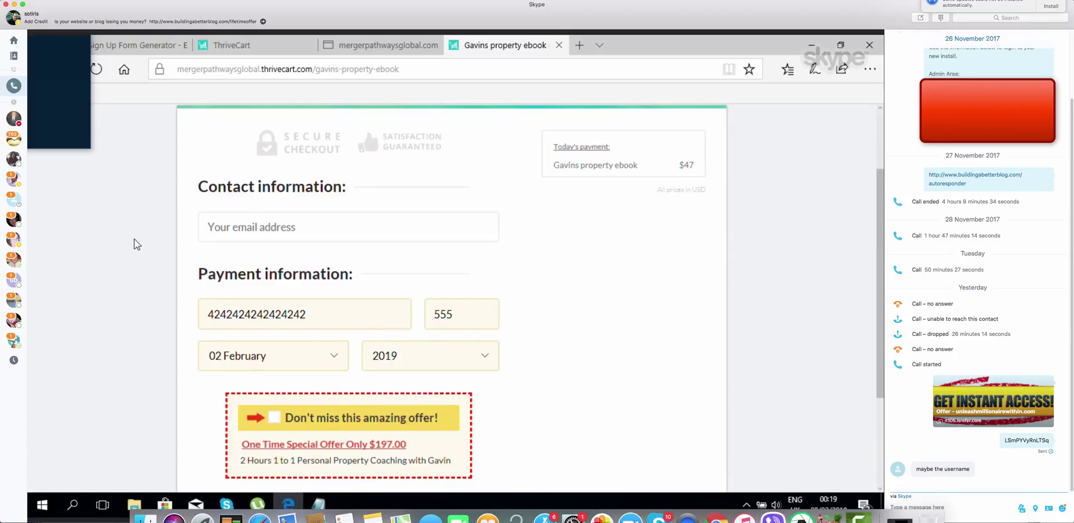
pyautogui.click(259, 226)
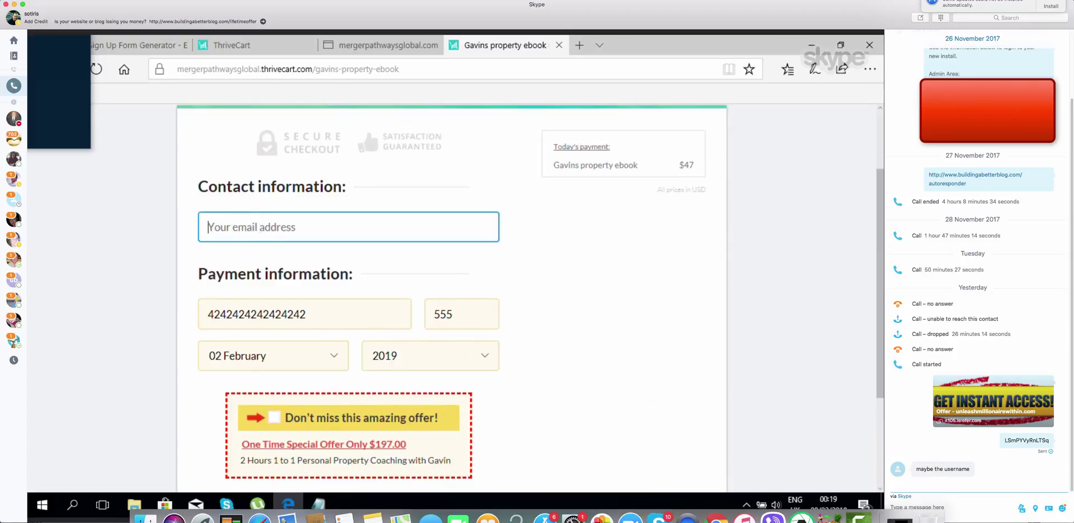
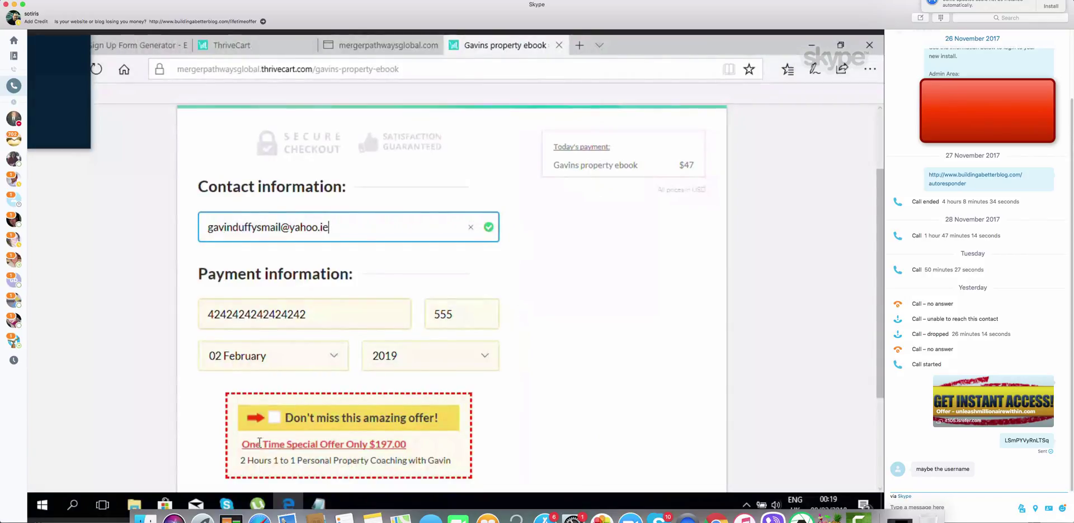
pyautogui.click(276, 419)
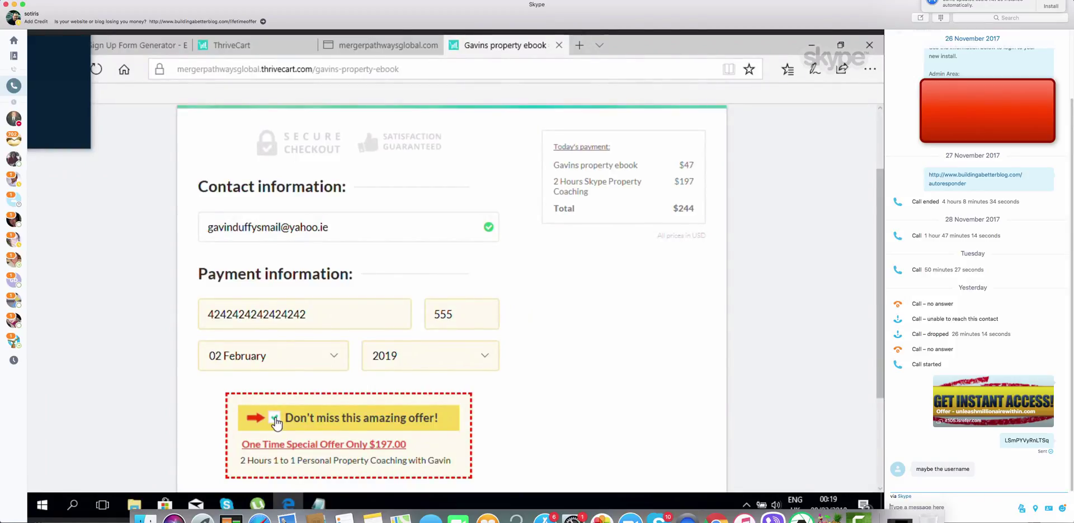
pyautogui.scroll(-3, 139, 415)
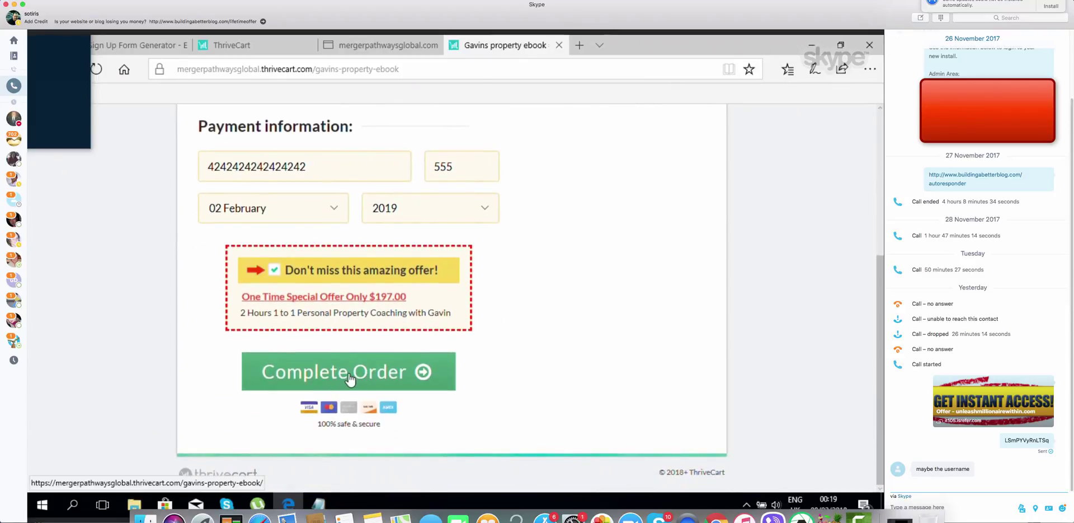
pyautogui.click(349, 376)
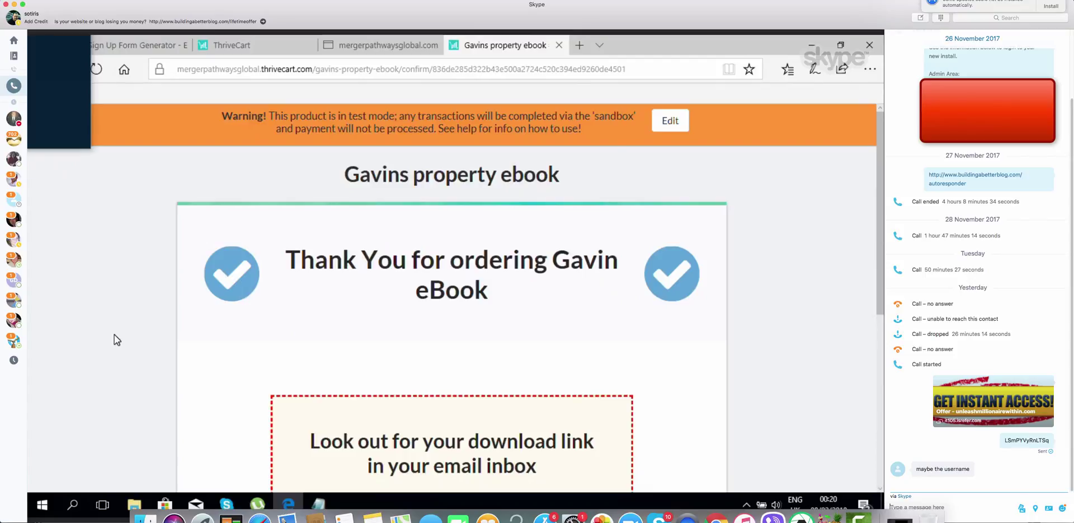
pyautogui.scroll(-3, 114, 339)
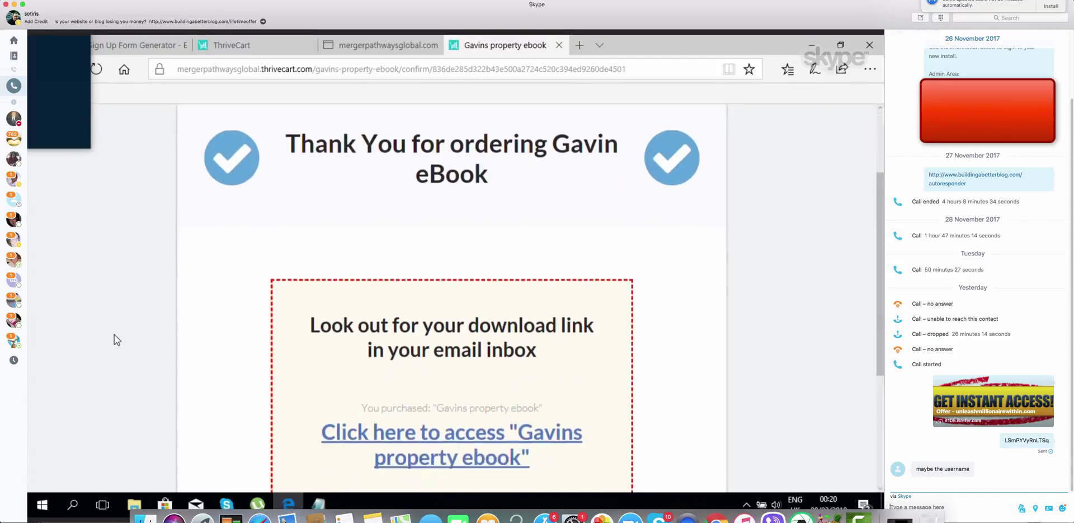
pyautogui.scroll(-3, 114, 340)
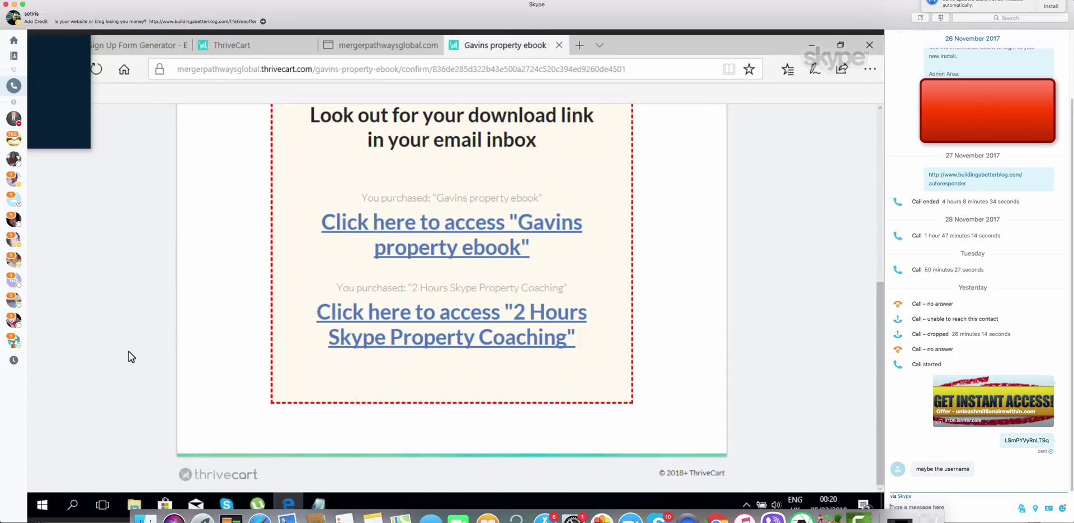
pyautogui.scroll(2, 128, 356)
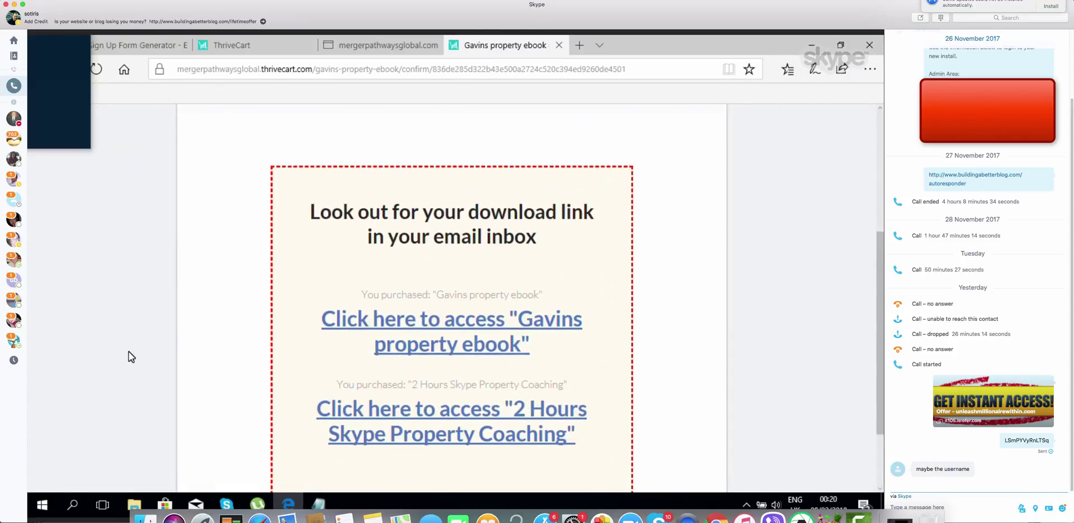
pyautogui.scroll(4, 130, 356)
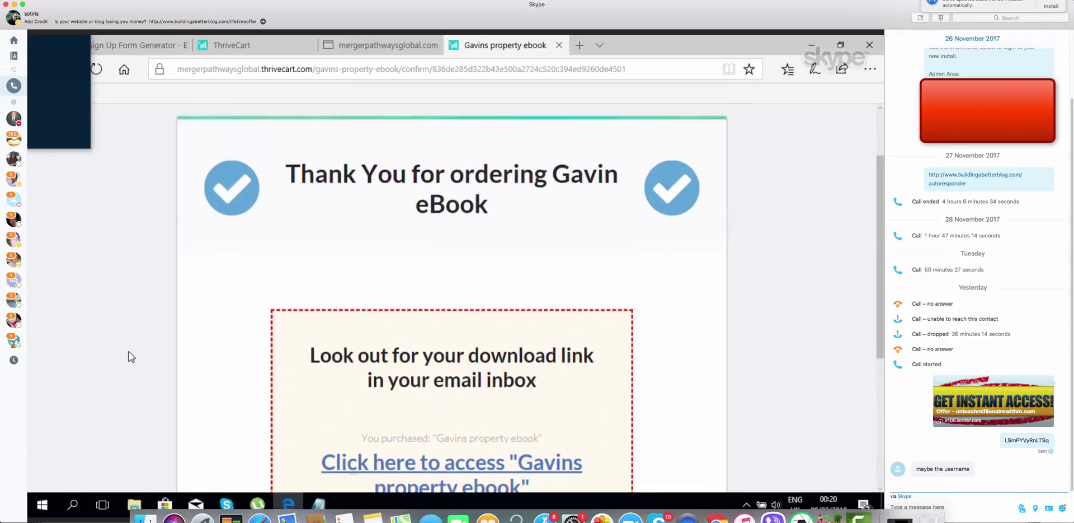
pyautogui.scroll(1, 129, 353)
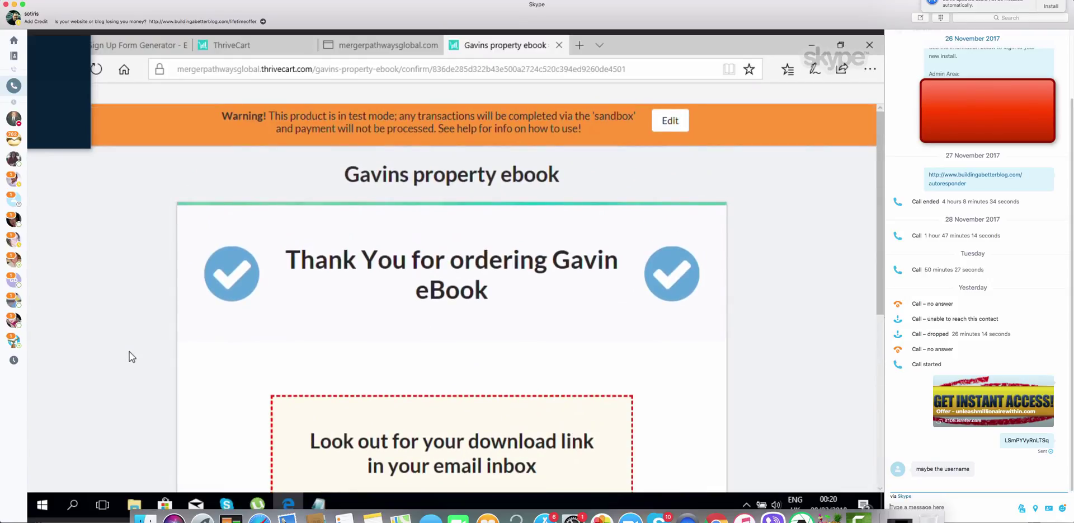
# Change the ebook product's status from test mode to Live and save it
pyautogui.click(233, 45)
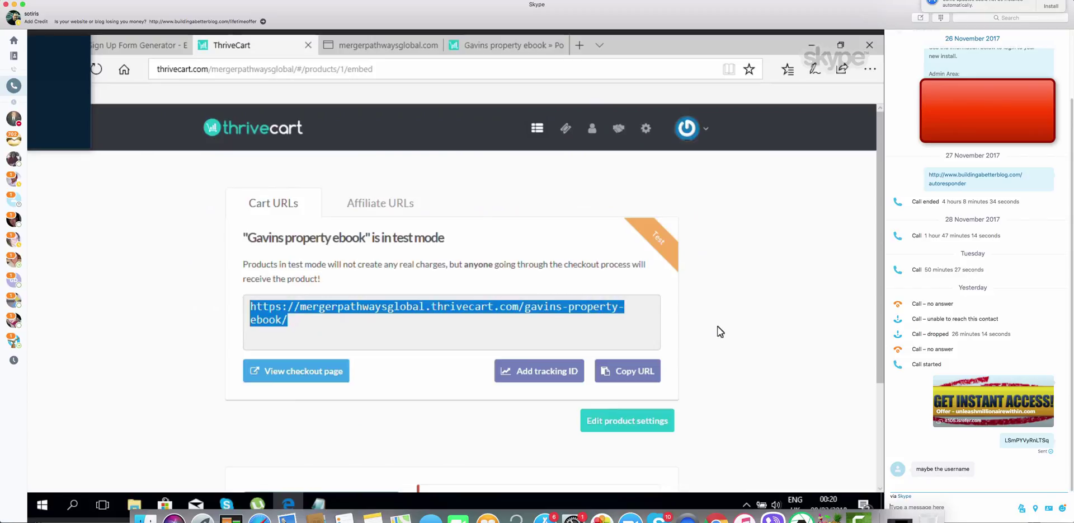
pyautogui.click(626, 421)
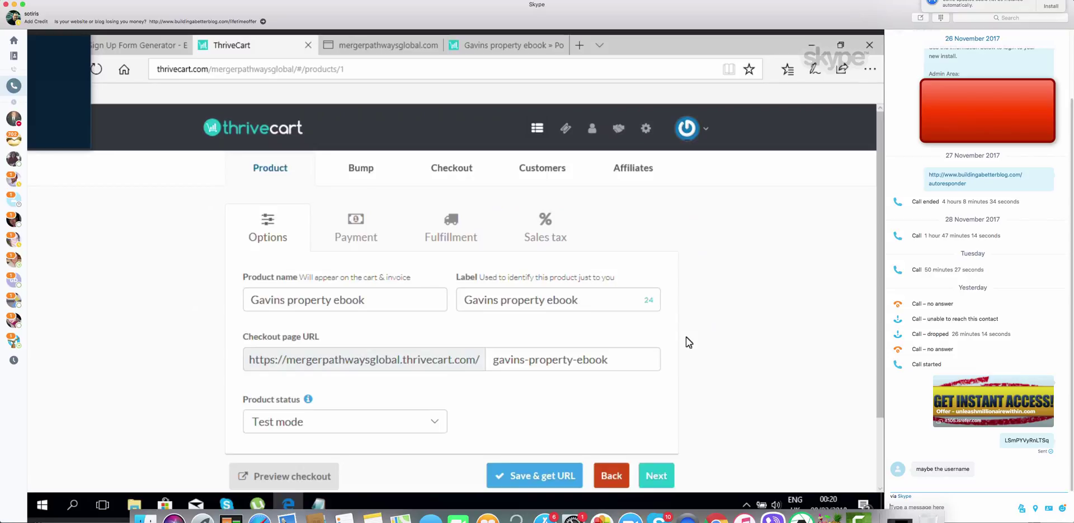
pyautogui.click(436, 426)
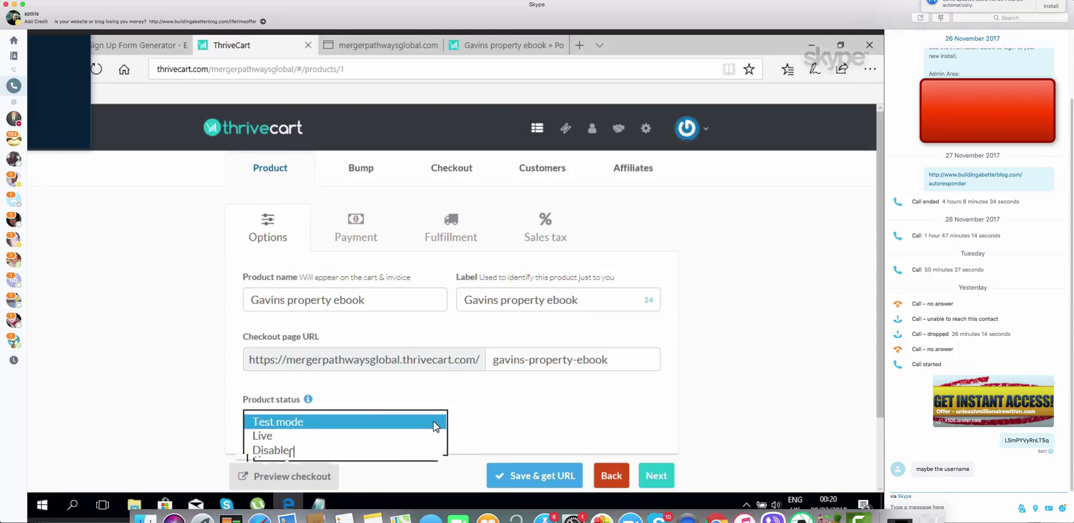
pyautogui.click(426, 432)
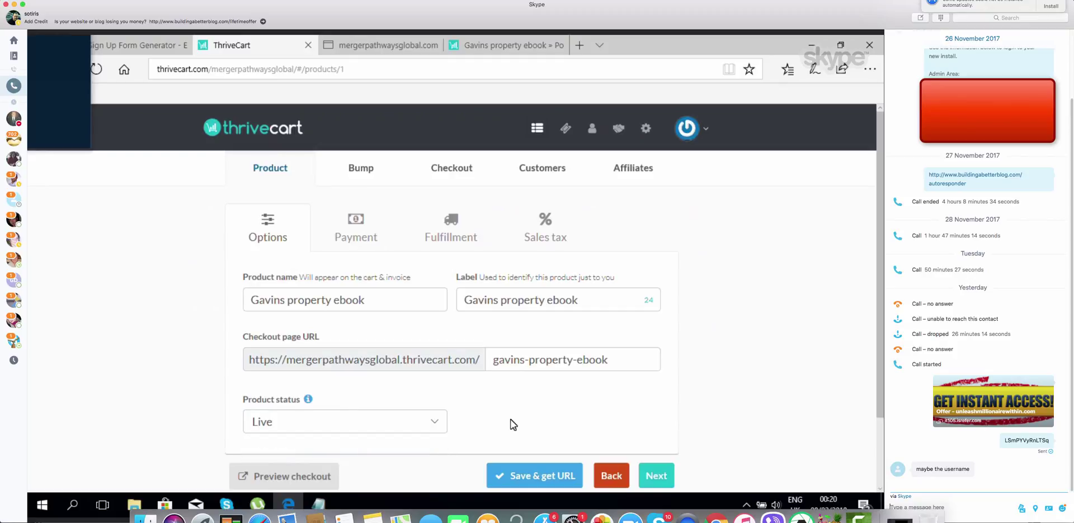
pyautogui.scroll(-3, 514, 423)
pyautogui.click(535, 393)
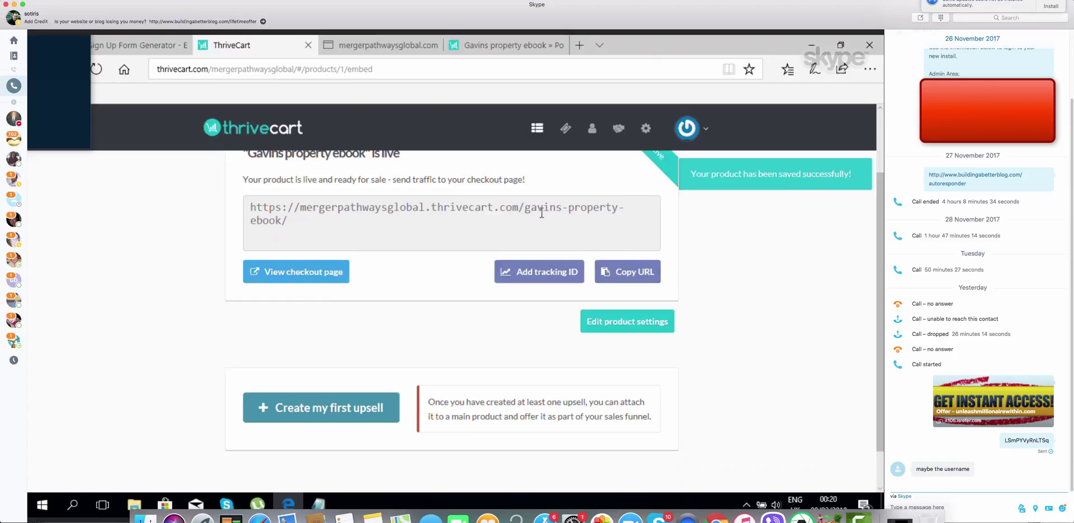
# Copy the product's live checkout URL from the Cart URLs box
pyautogui.click(298, 230)
pyautogui.moveTo(298, 230); pyautogui.dragTo(263, 196)
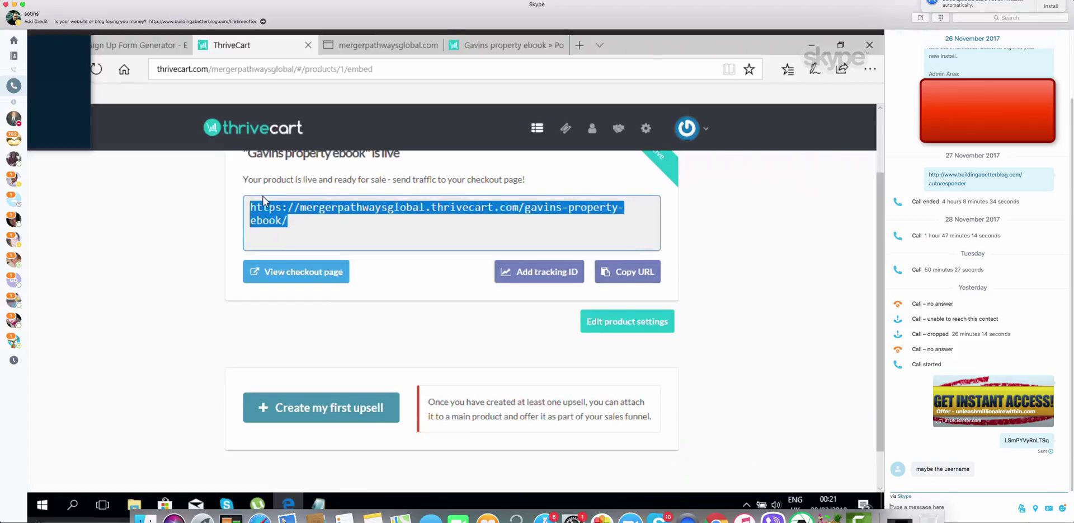
pyautogui.rightClick(263, 208)
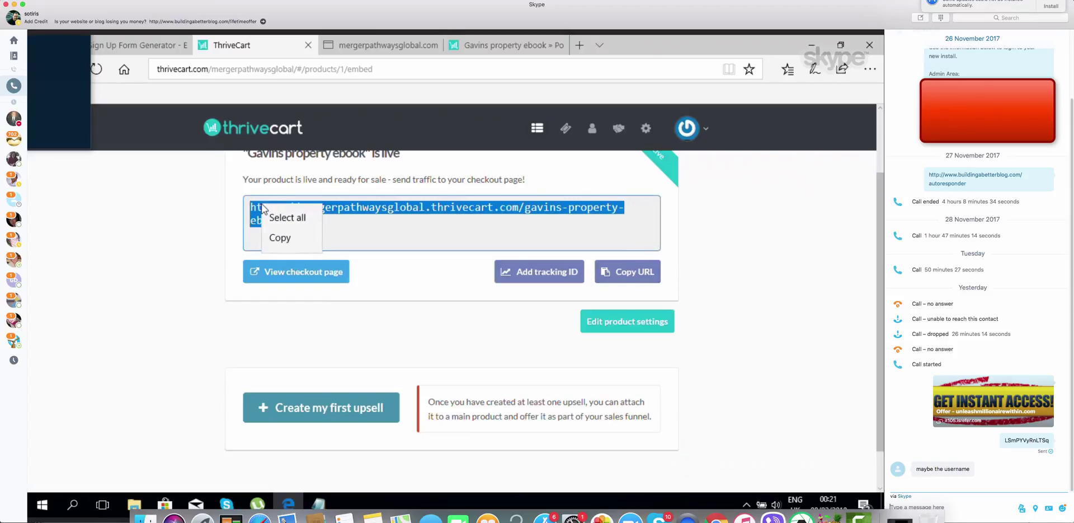
pyautogui.click(280, 237)
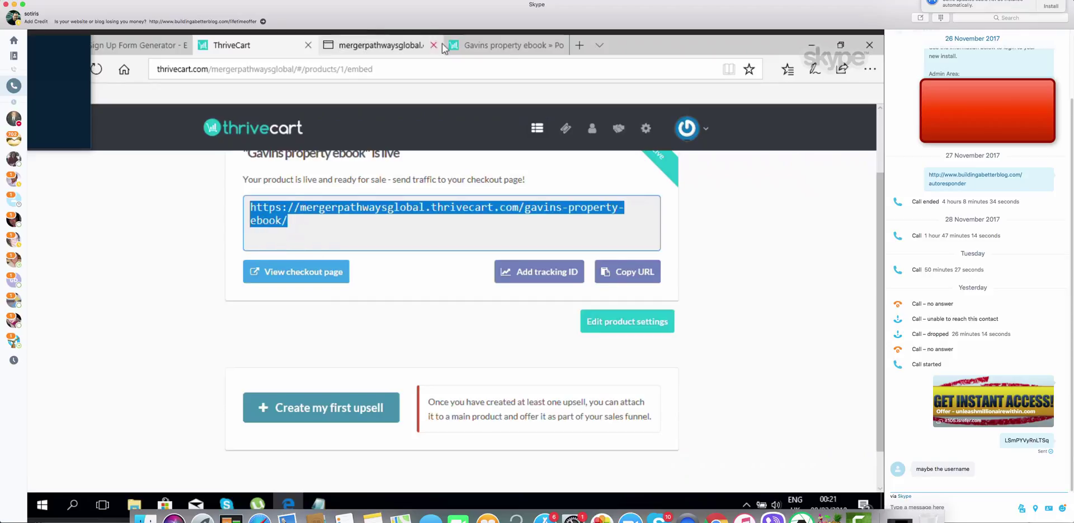
# Paste the live checkout URL into a new tab to load the $47 ebook checkout
pyautogui.click(580, 45)
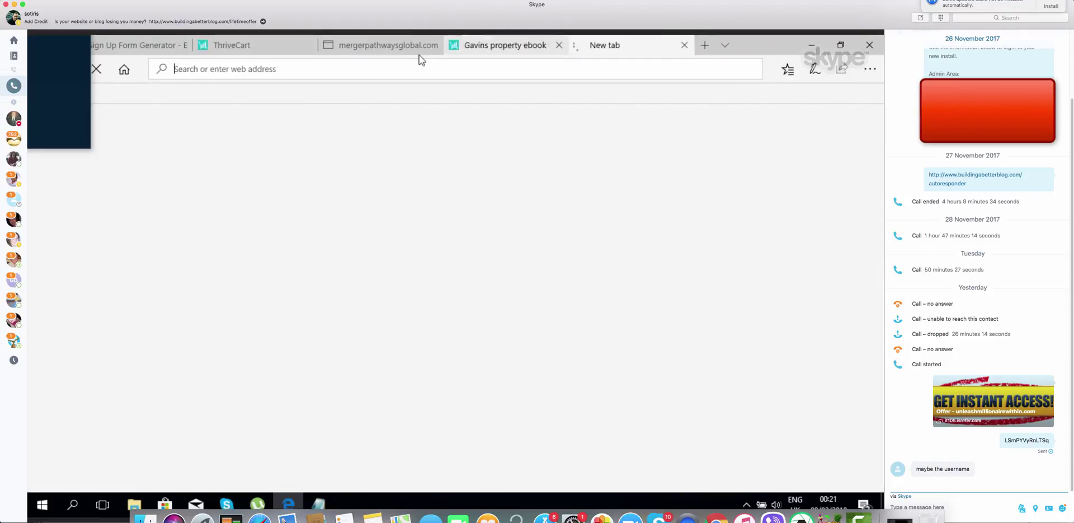
pyautogui.rightClick(351, 65)
pyautogui.click(352, 77)
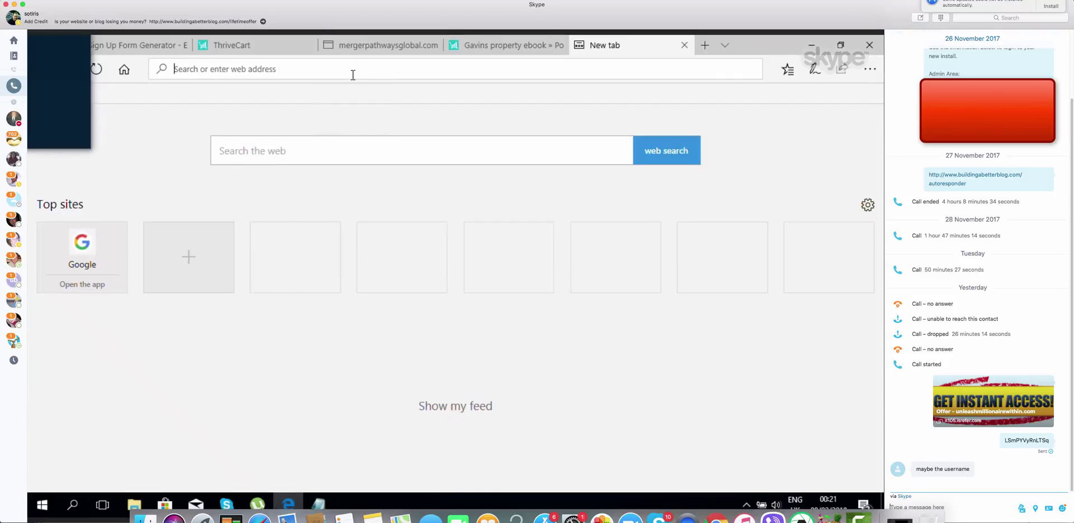
pyautogui.click(464, 66)
pyautogui.press('Return')
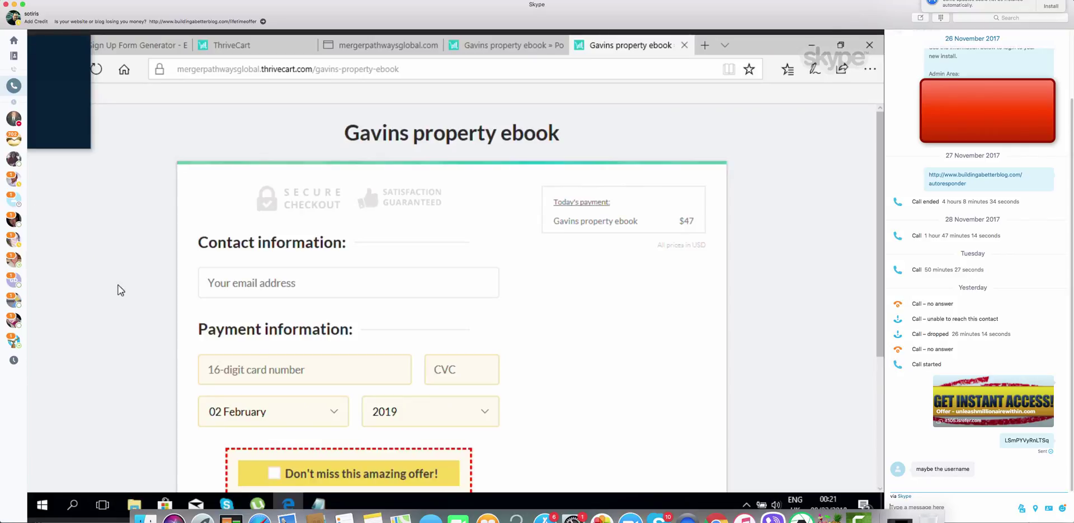
# Tick 'Don't miss this amazing offer!' to add the $197 coaching upsell, totalling $244
pyautogui.scroll(-2, 118, 290)
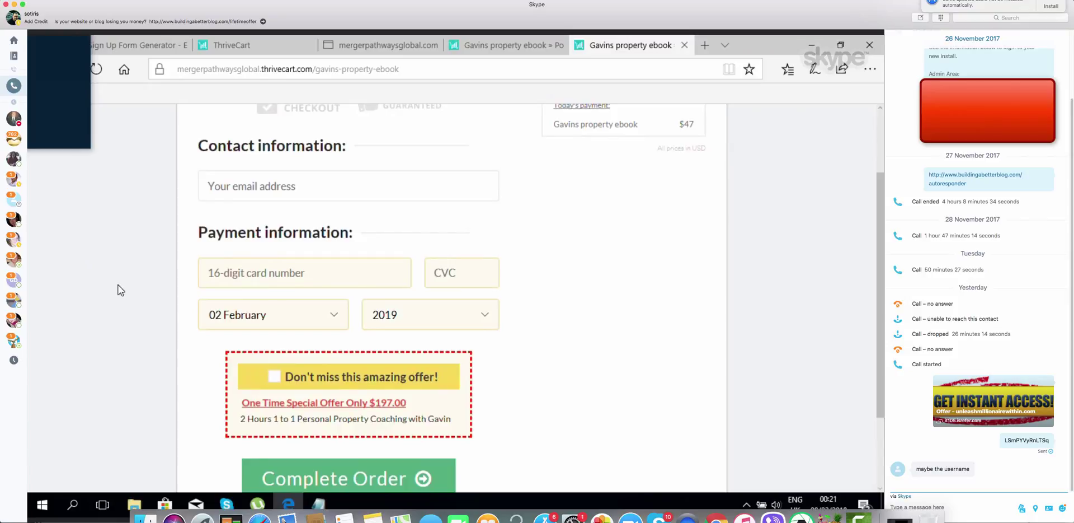
pyautogui.scroll(-2, 119, 286)
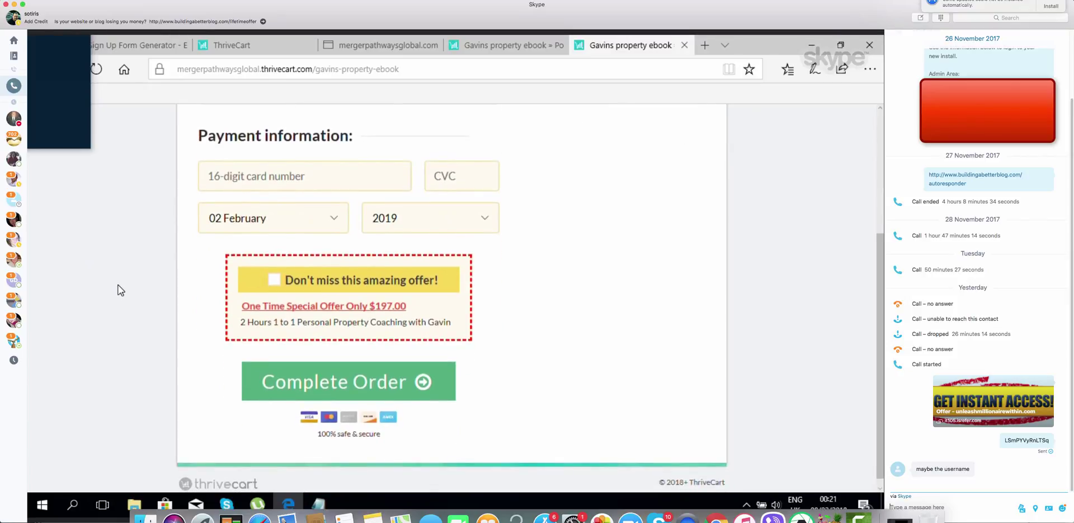
pyautogui.scroll(-1, 119, 284)
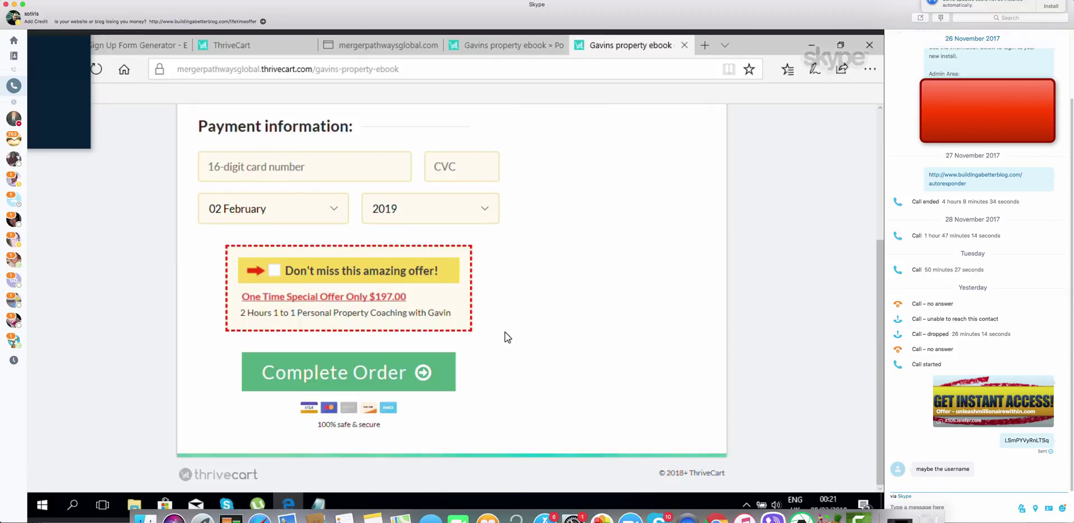
pyautogui.scroll(4, 506, 337)
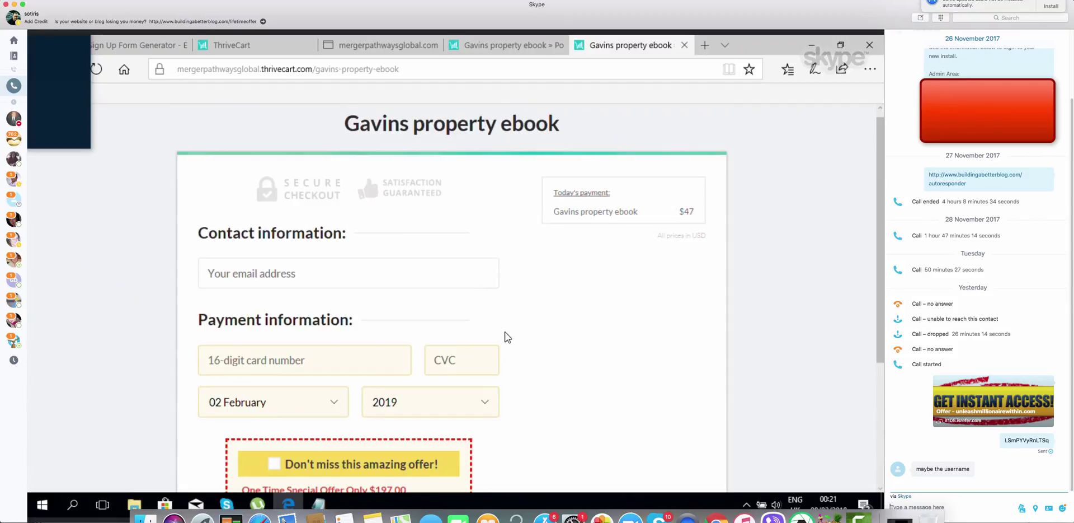
pyautogui.scroll(-3, 507, 336)
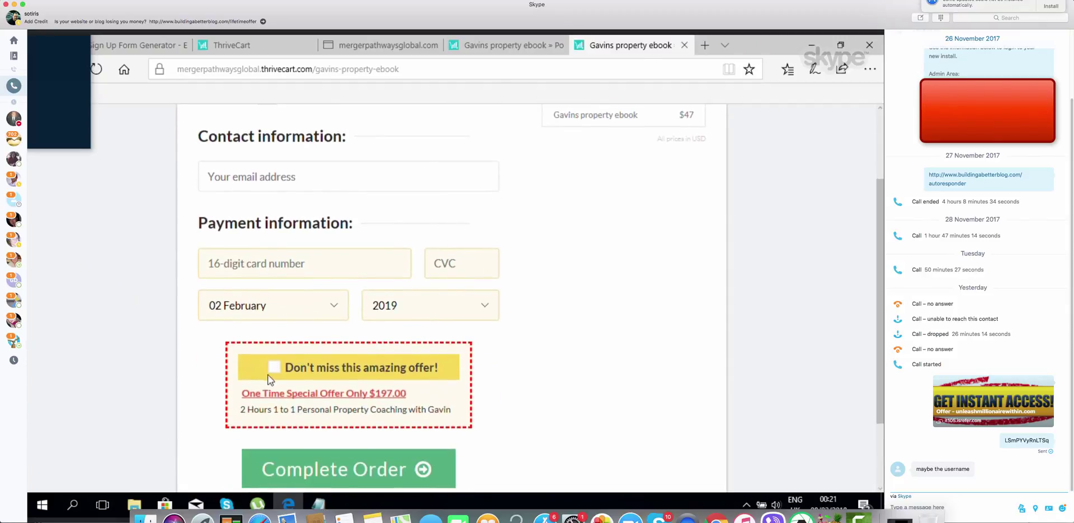
pyautogui.click(275, 368)
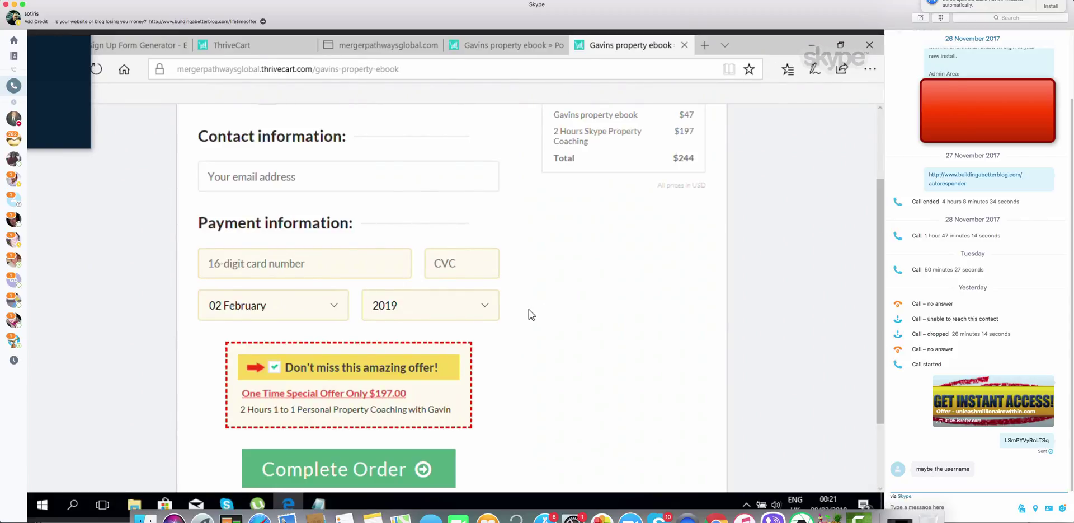
pyautogui.scroll(1, 529, 309)
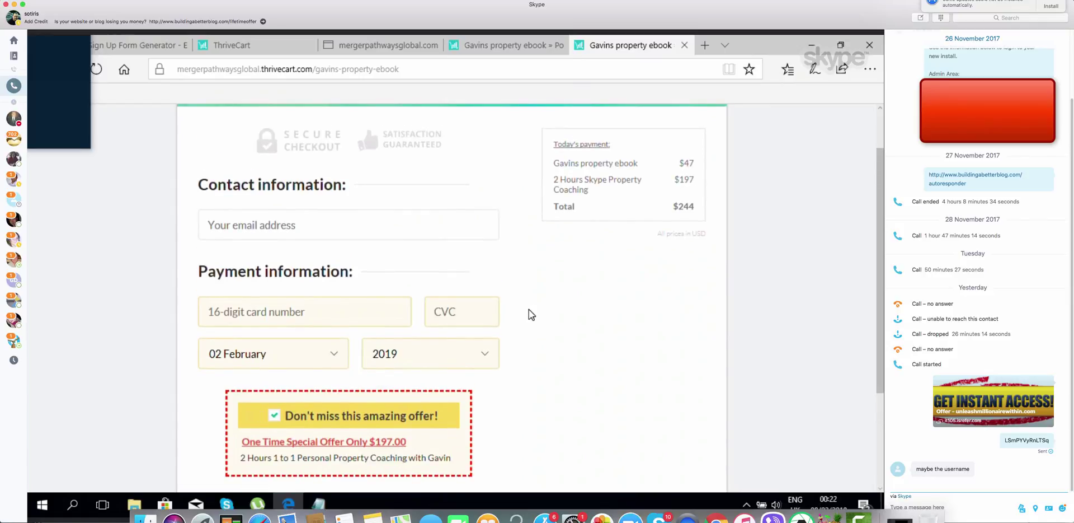
pyautogui.scroll(-1, 529, 309)
pyautogui.scroll(-1, 528, 309)
pyautogui.scroll(1, 529, 314)
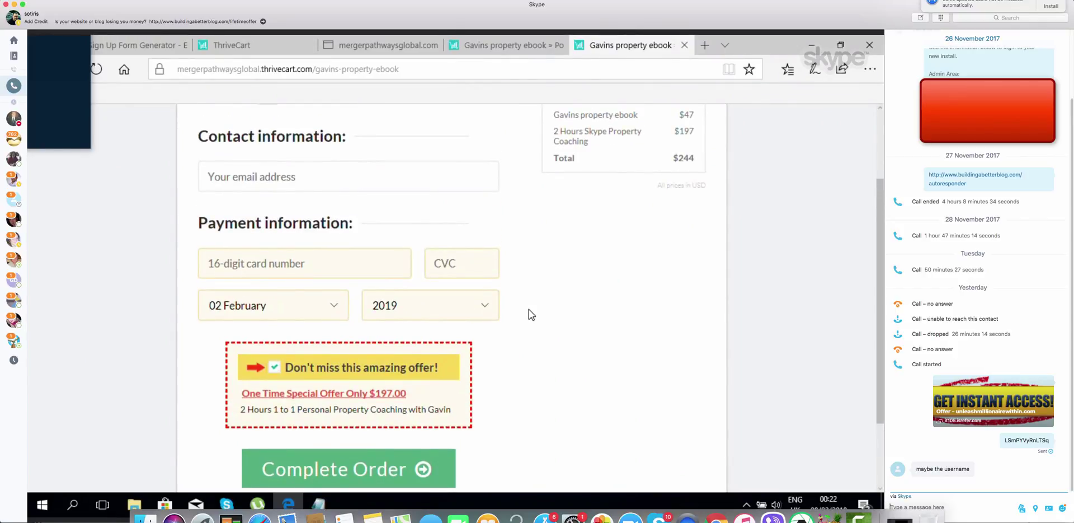
pyautogui.scroll(2, 528, 309)
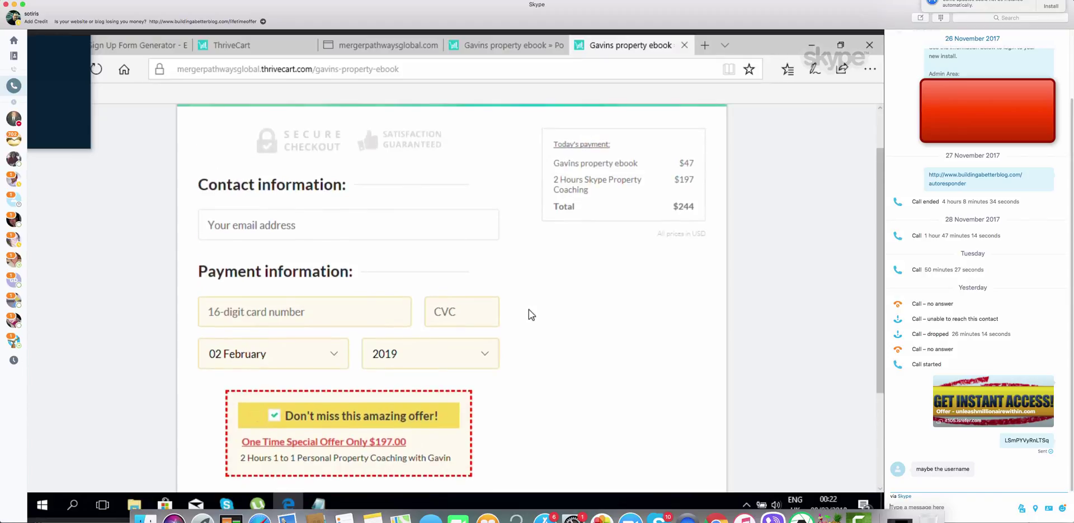
pyautogui.scroll(-4, 529, 309)
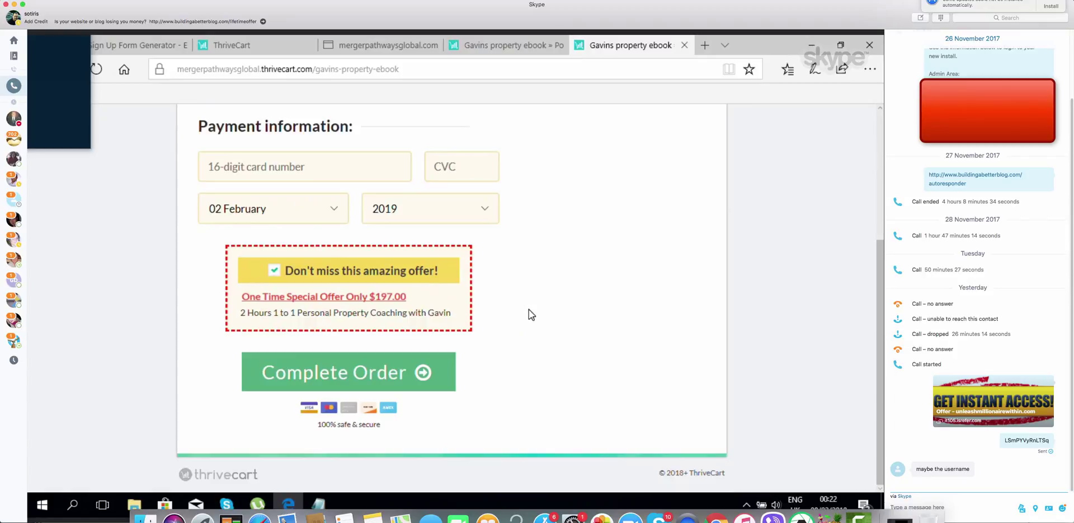
pyautogui.scroll(1, 529, 309)
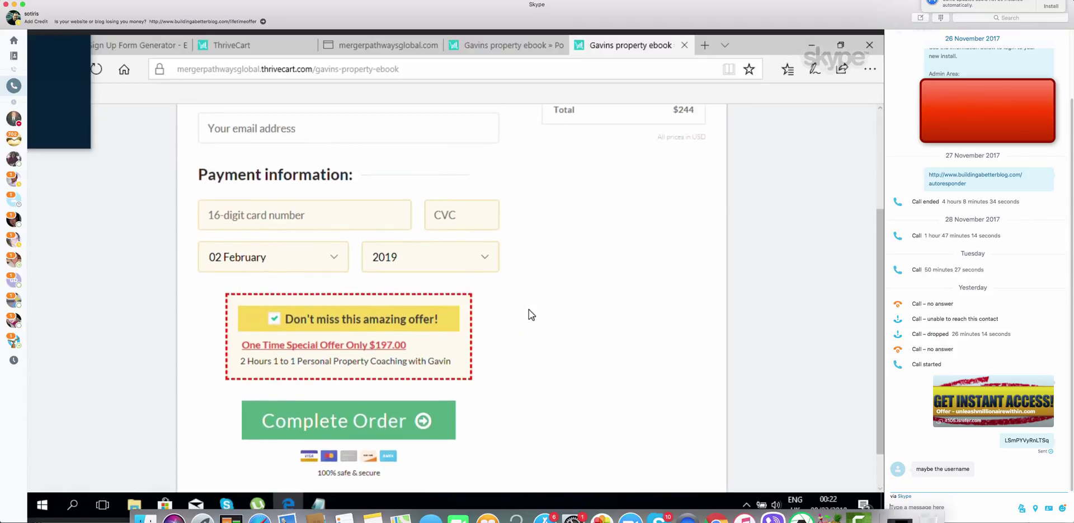
pyautogui.scroll(2, 528, 309)
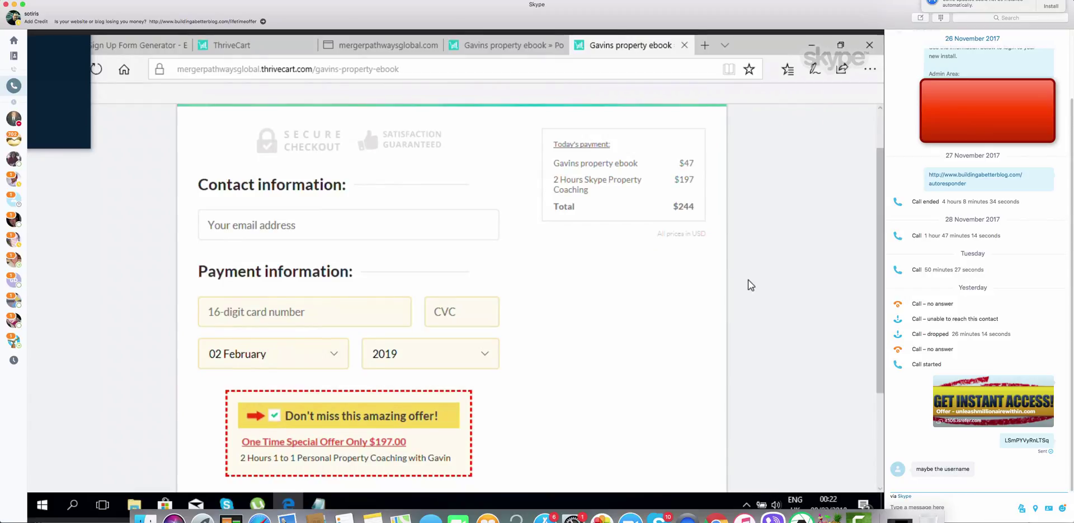
pyautogui.moveTo(751, 273)
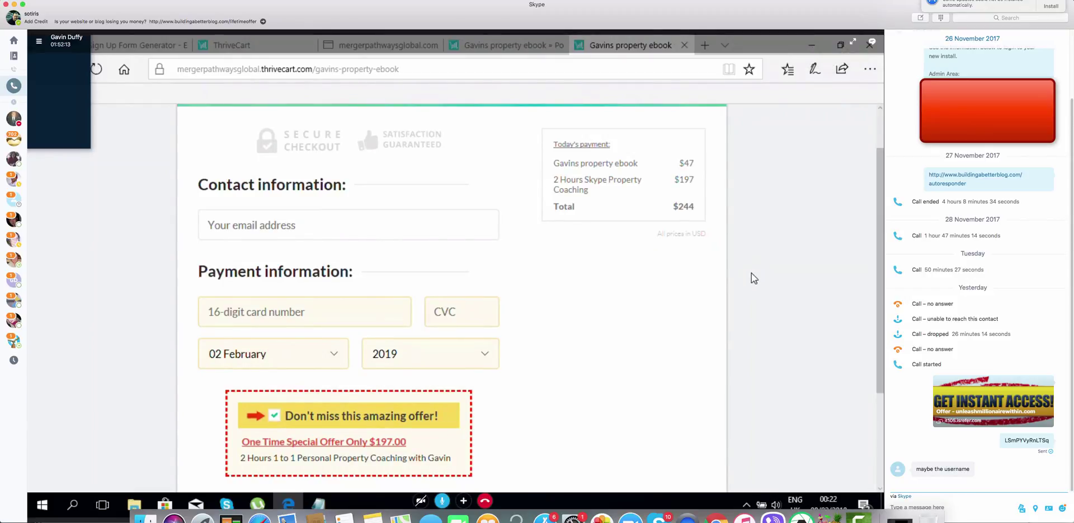
pyautogui.scroll(-3, 751, 273)
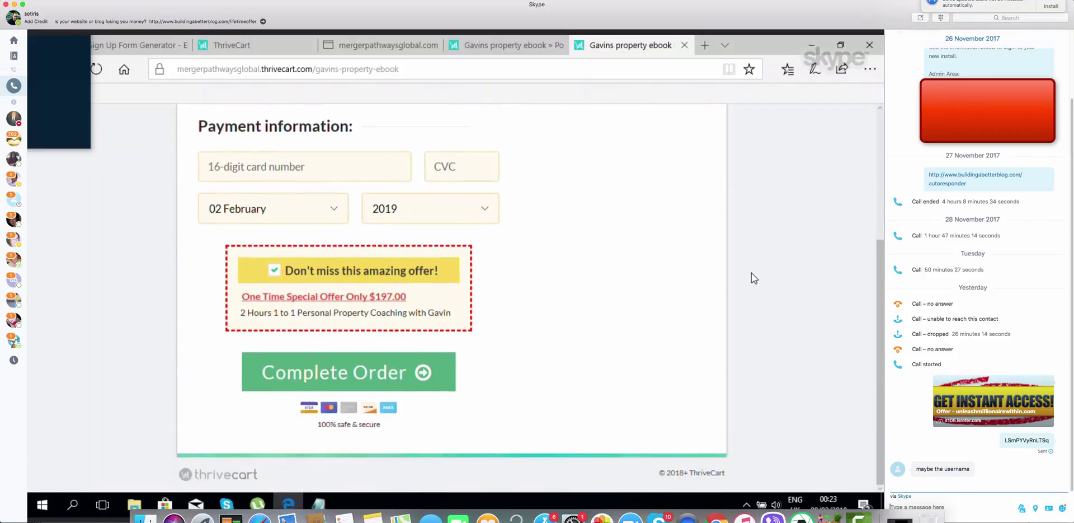
pyautogui.scroll(4, 751, 273)
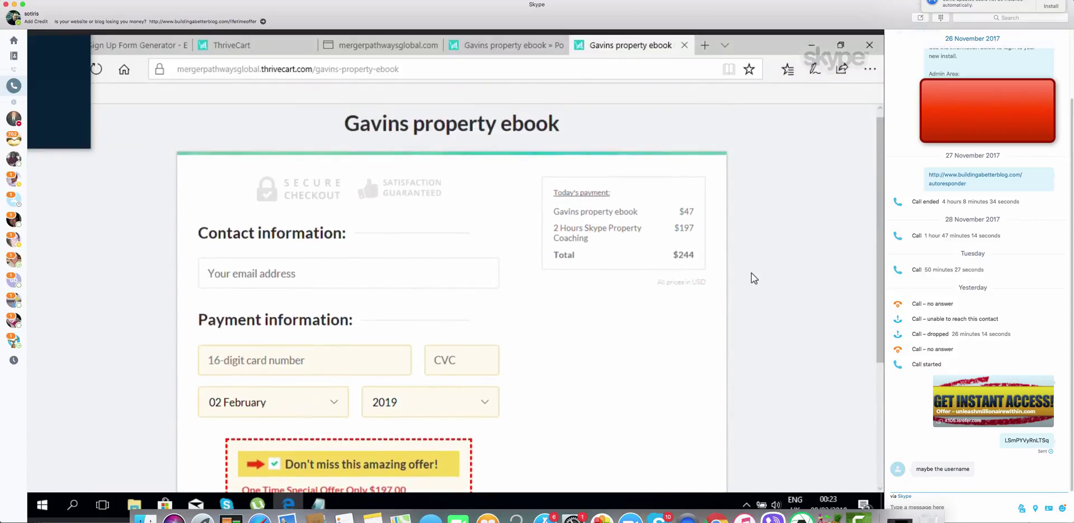